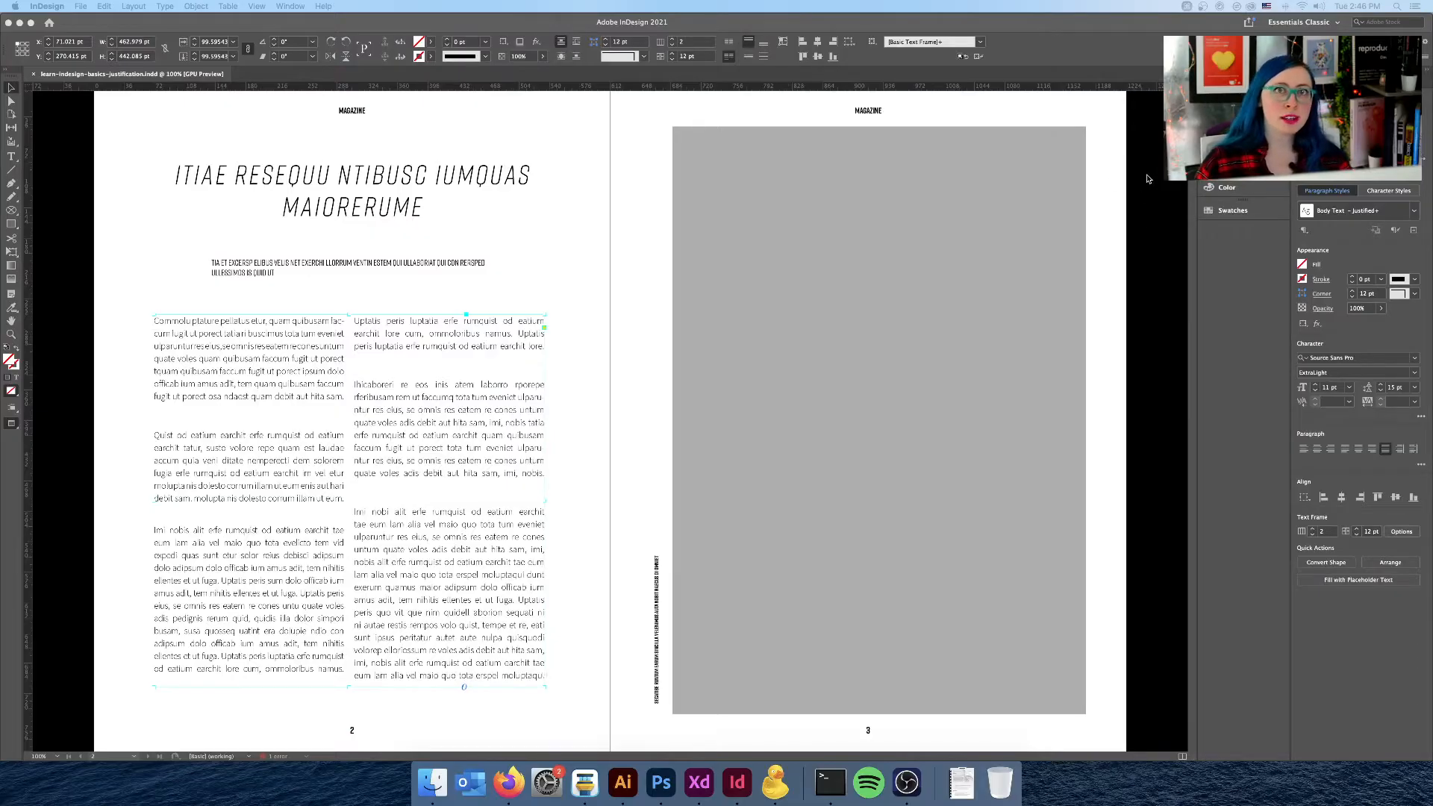
key(super+alt+t)
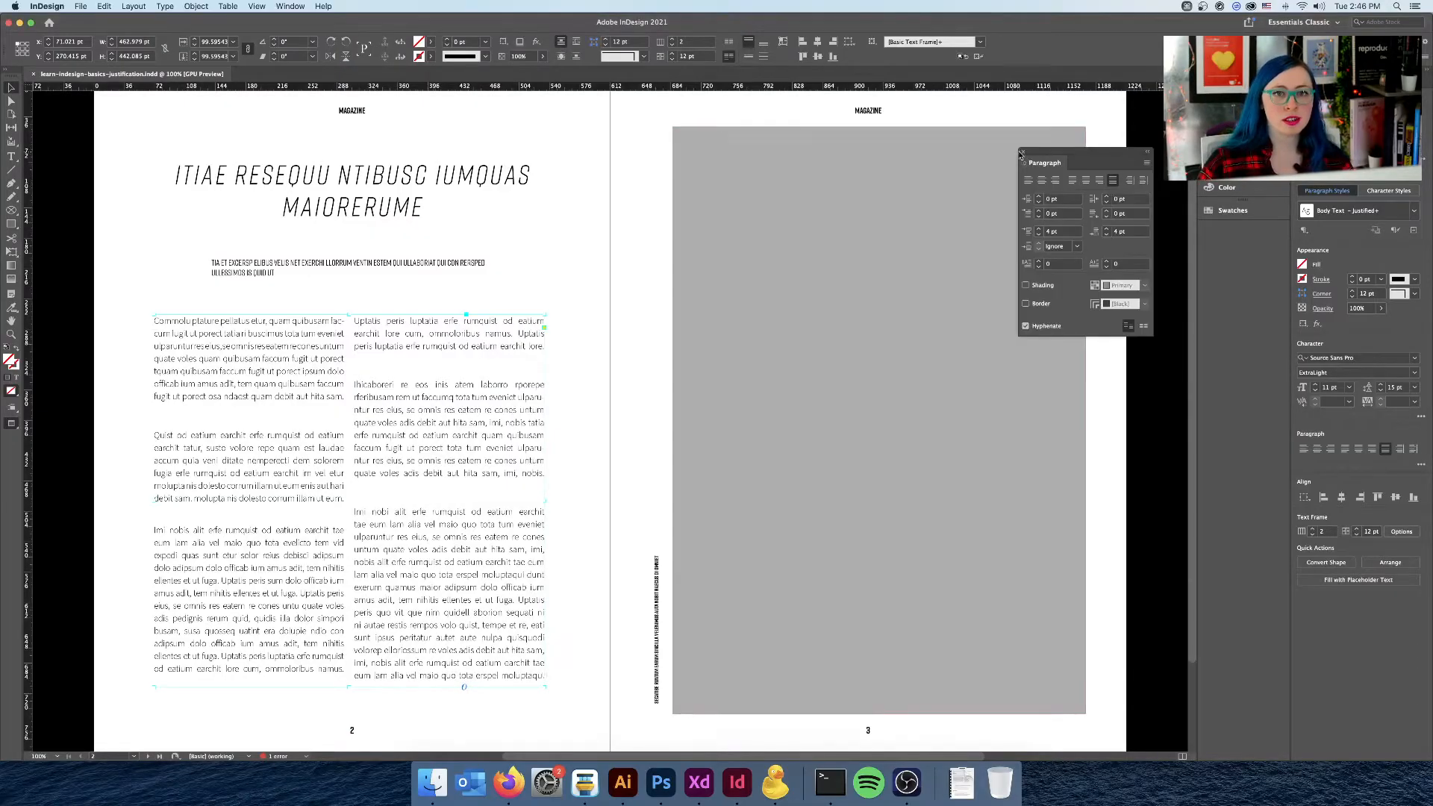
click(1023, 151)
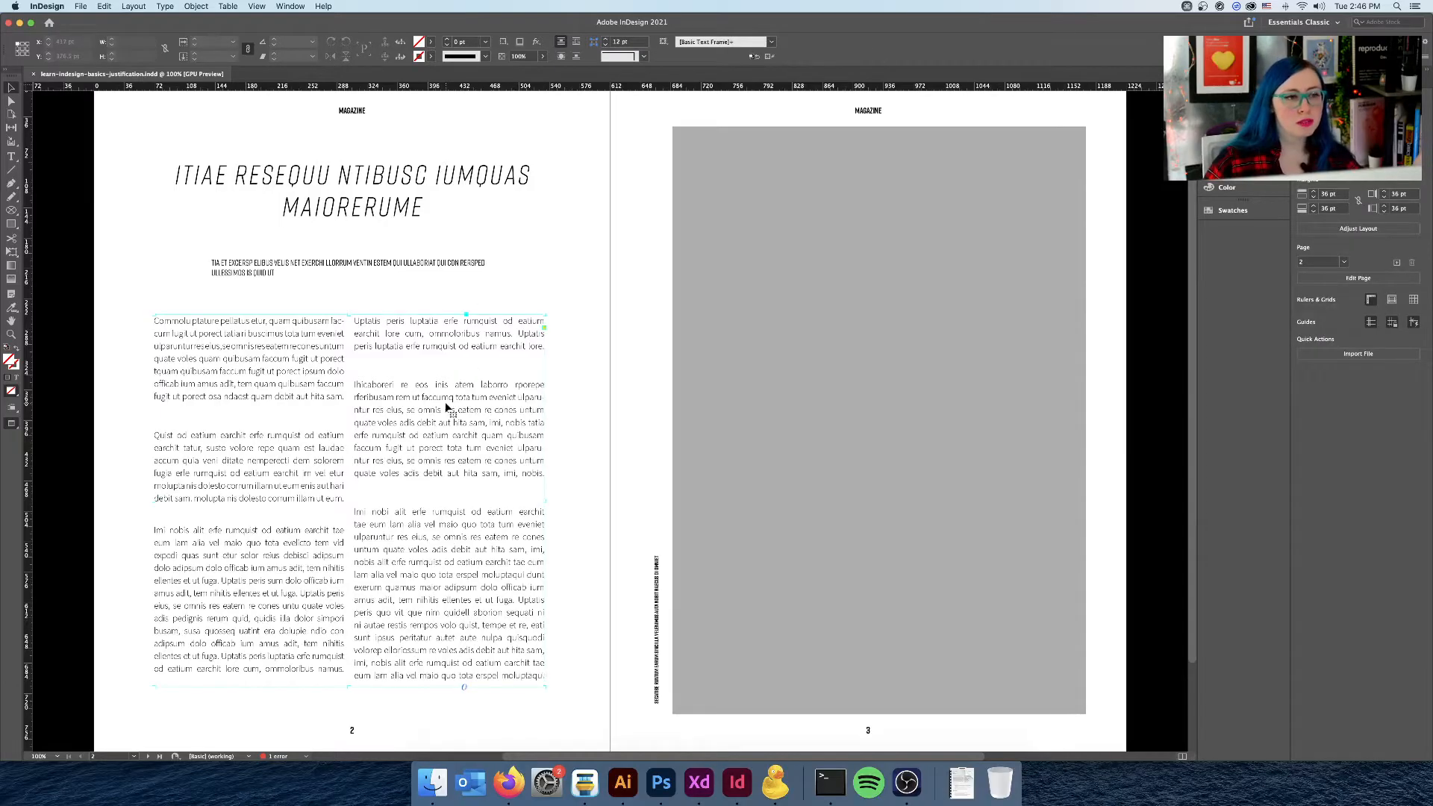
key(ctrl)
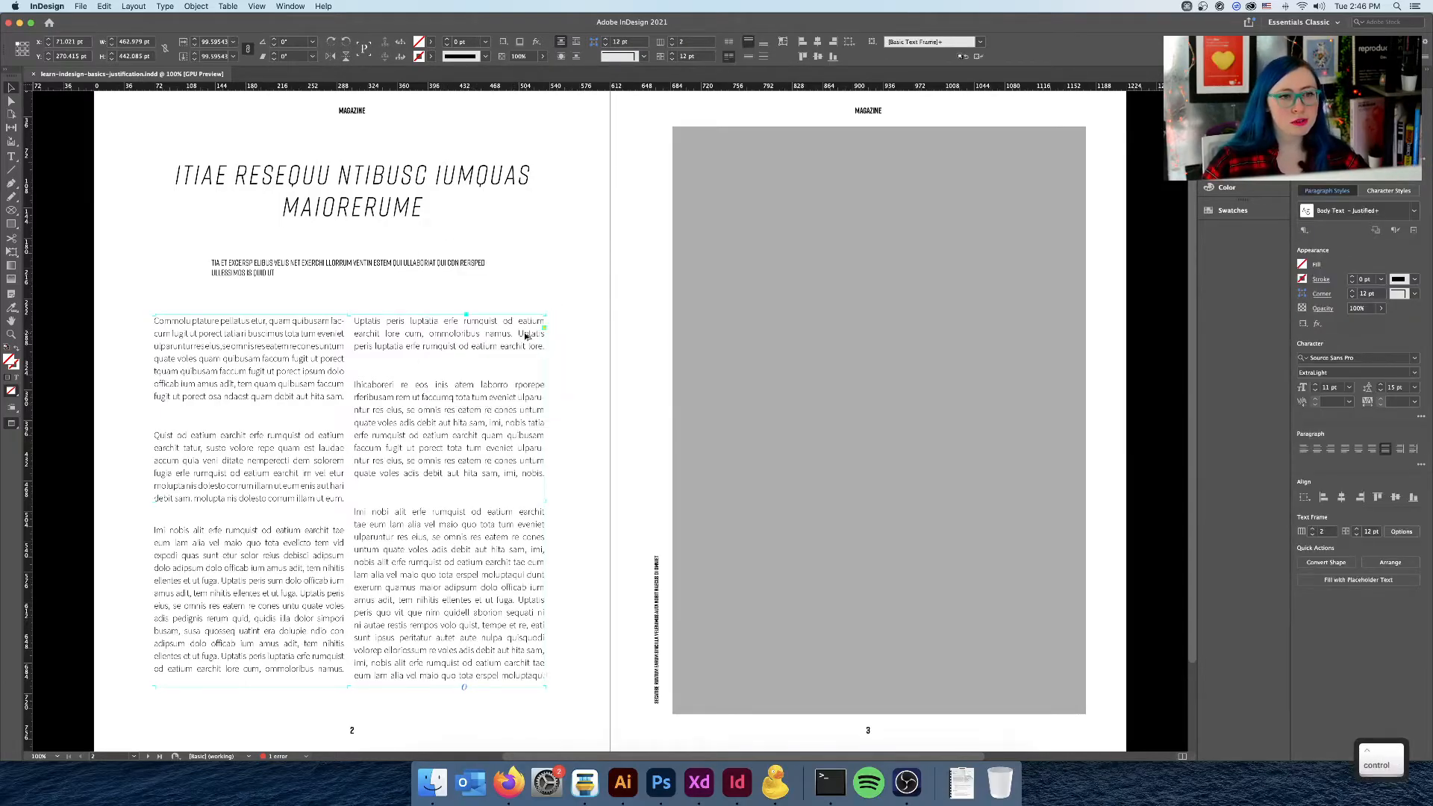
- Apply the Body Text – Justified paragraph style to the two-column body text frame on page 2
click(1417, 213)
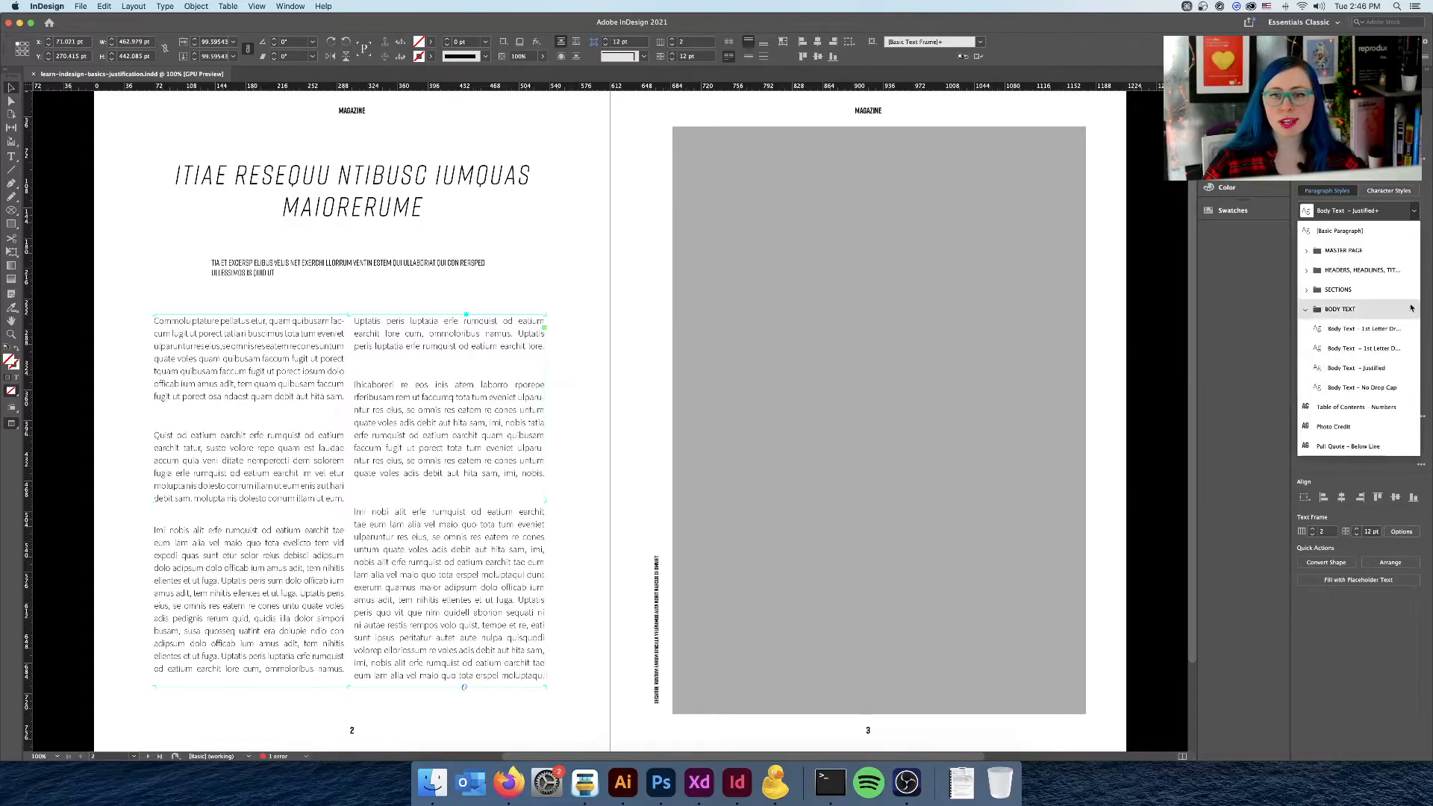
click(1374, 362)
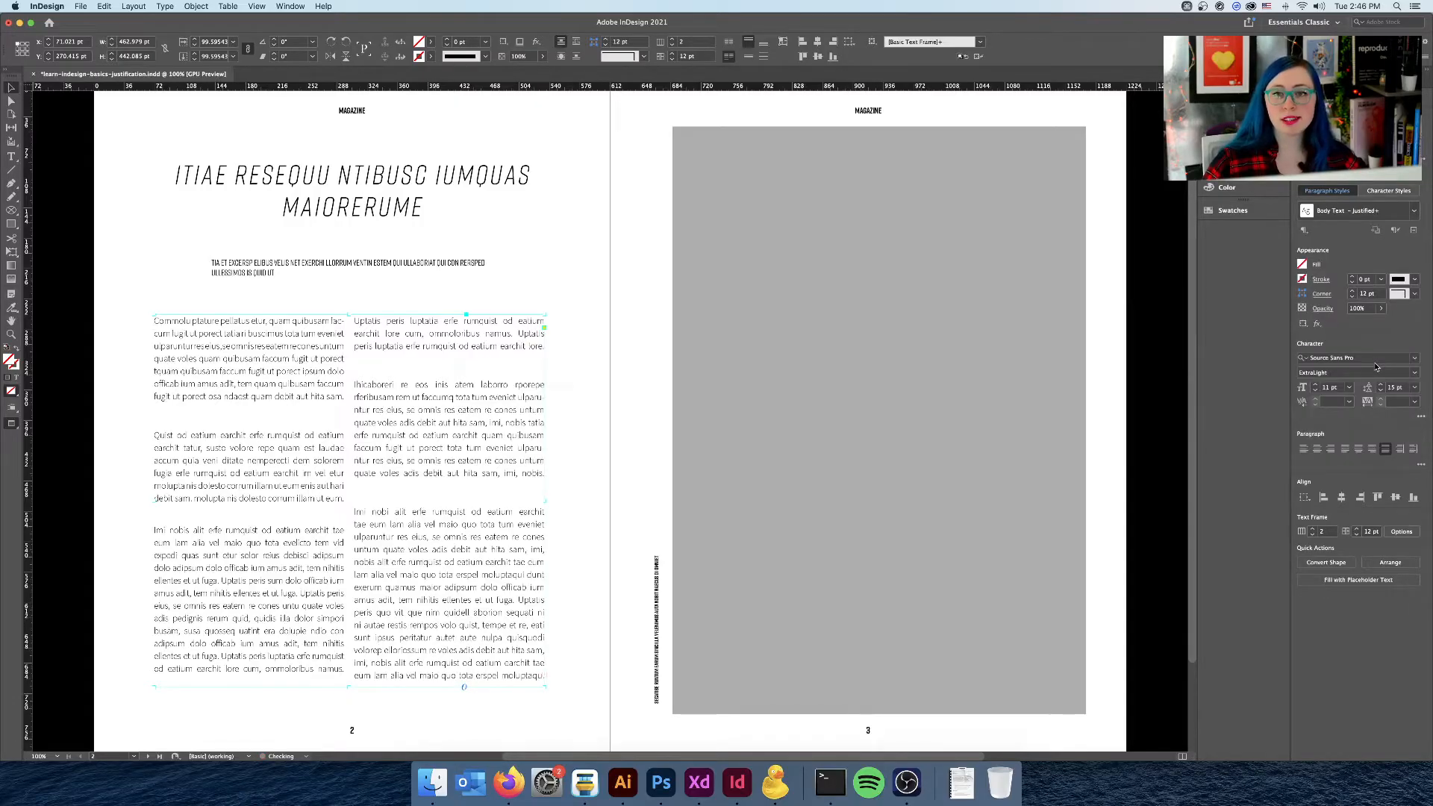
key(super)
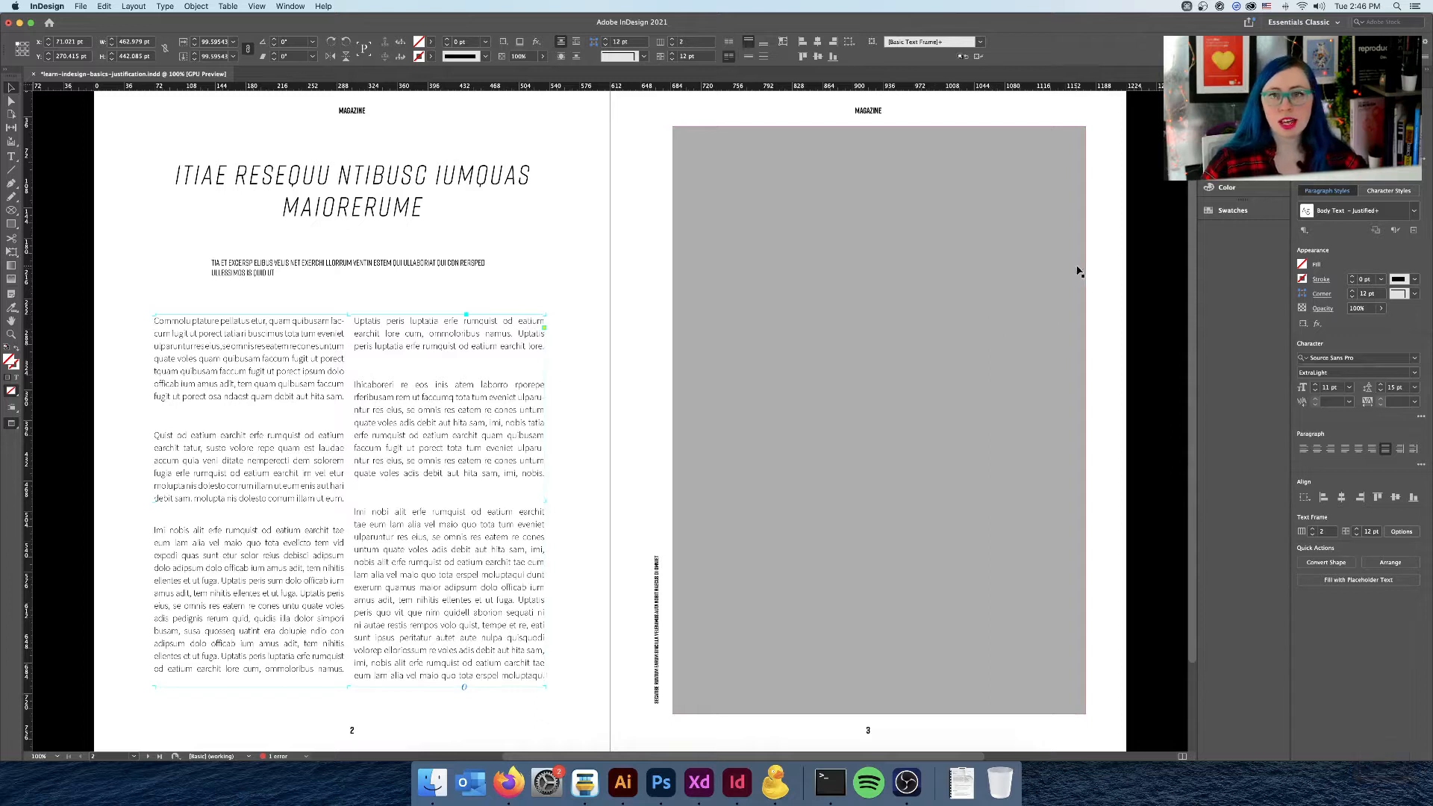
scroll(1356, 213, up, 2)
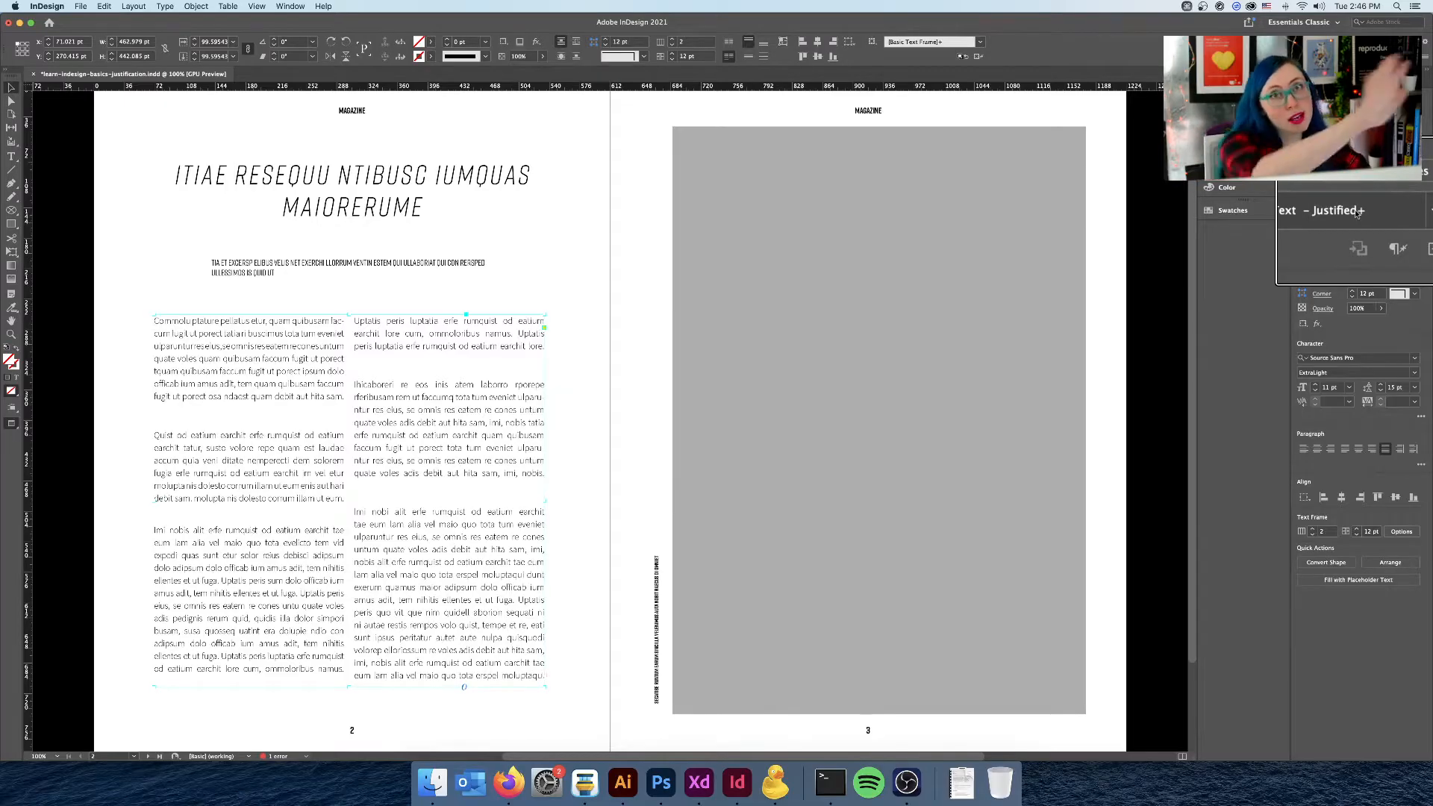
- Clear the overrides of the Body Text – Justified style in the selected body text frame
key(alt)
key(alt)
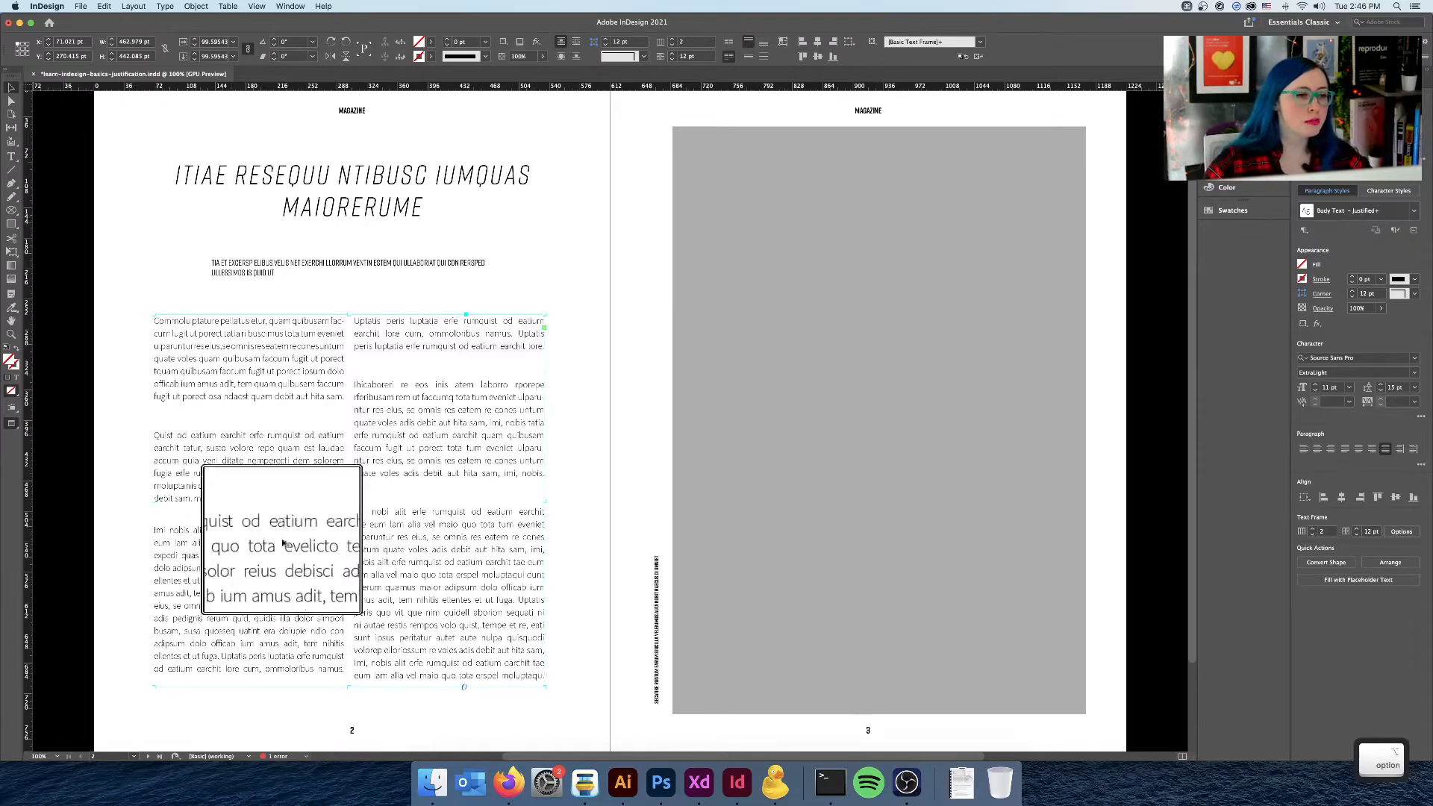
key(alt)
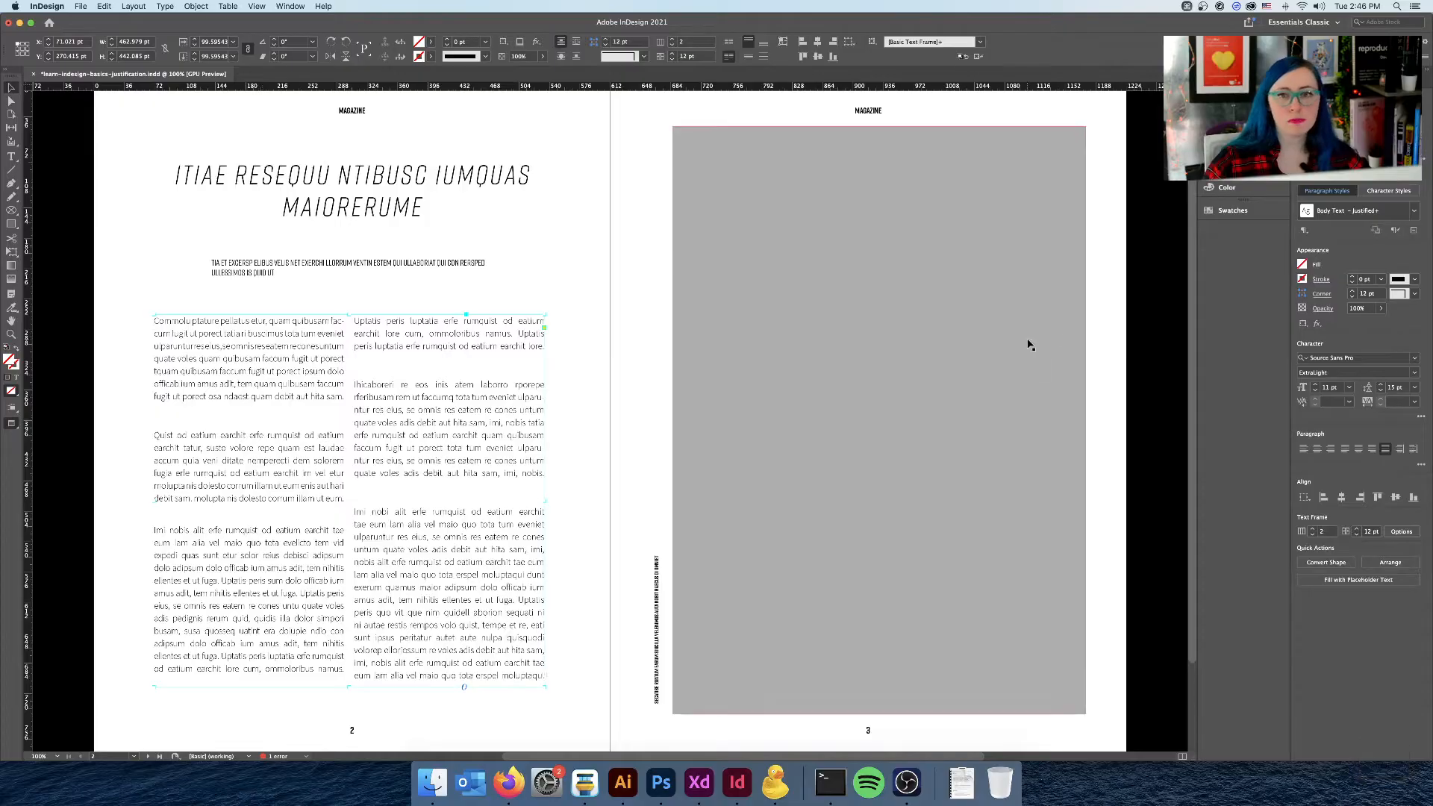
key(alt)
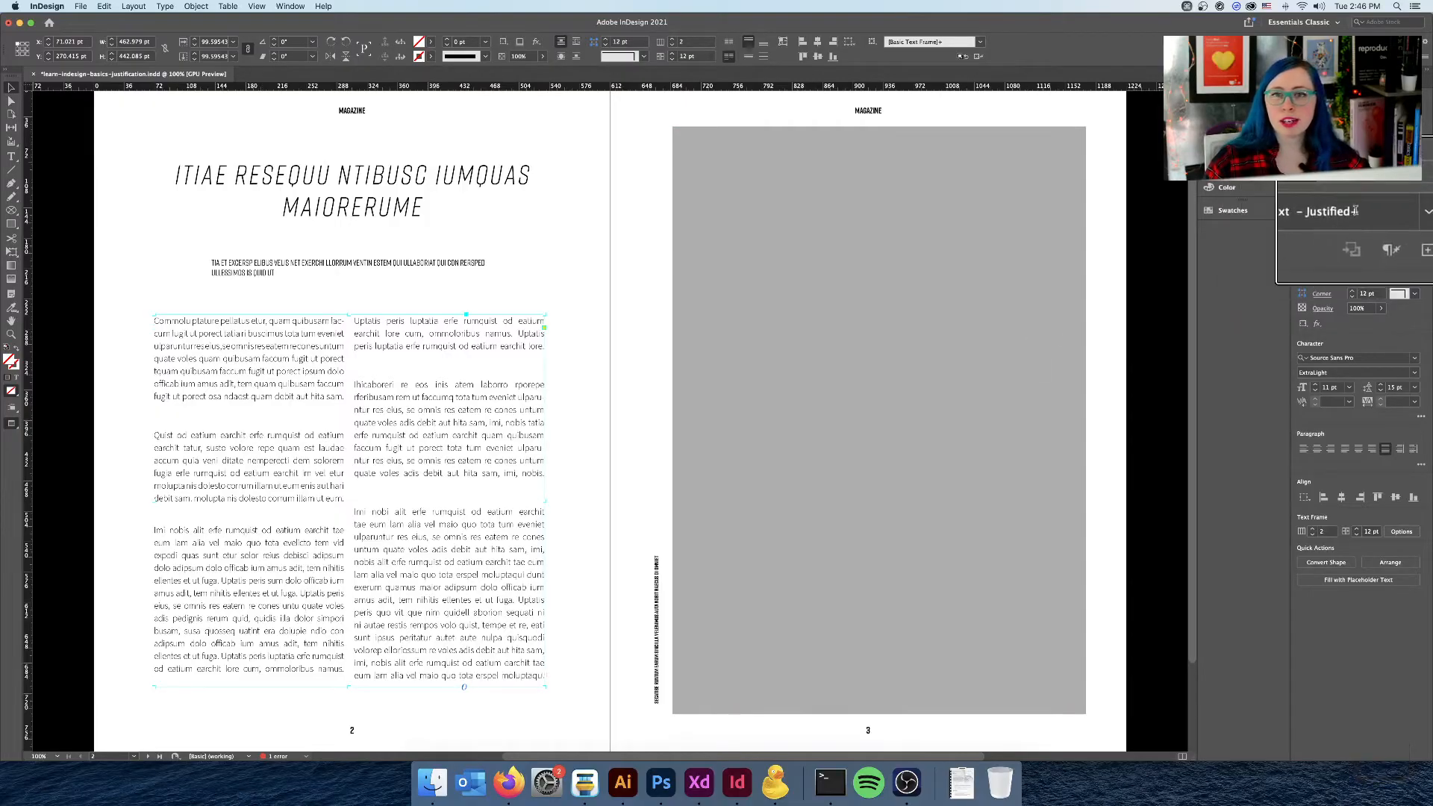
key(alt)
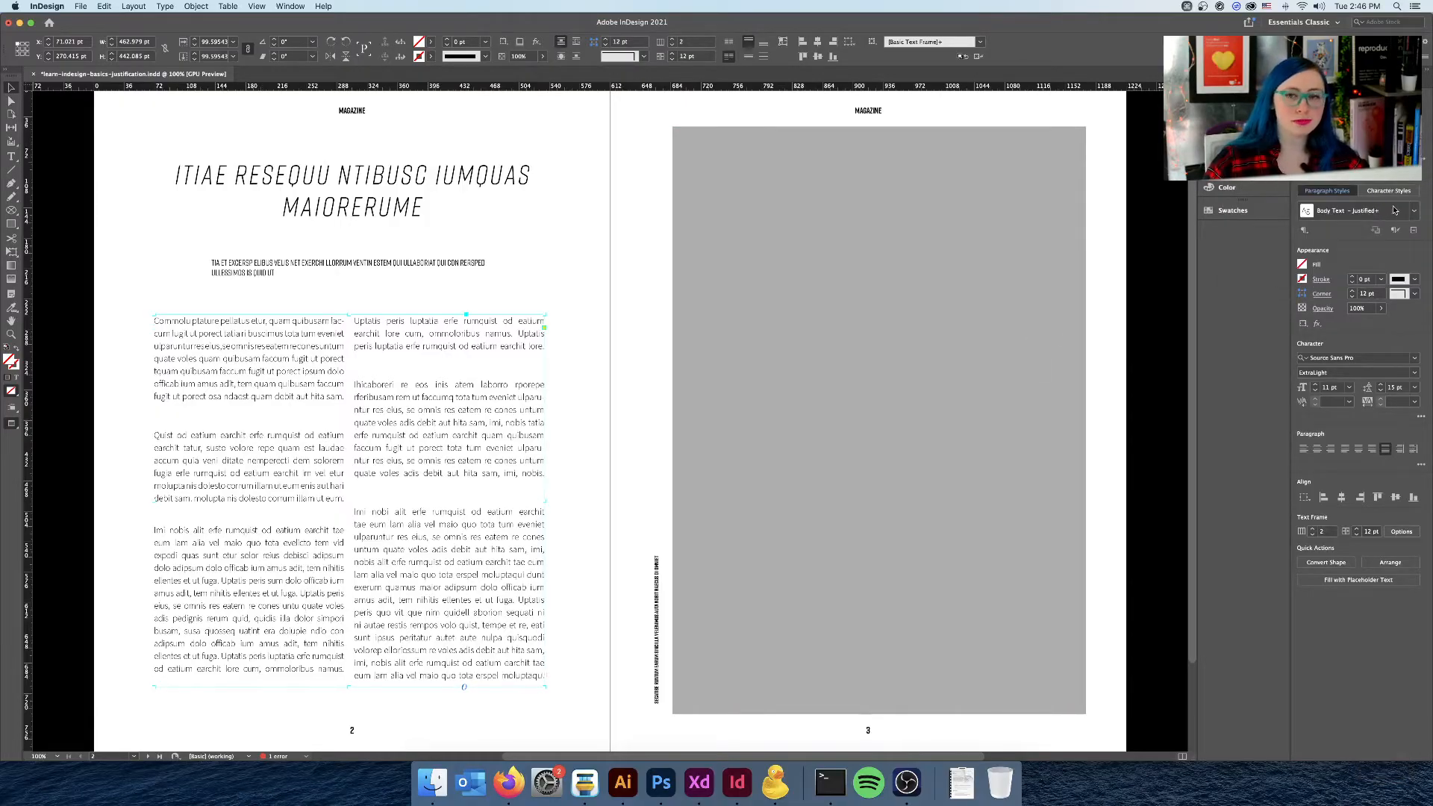
key(ctrl)
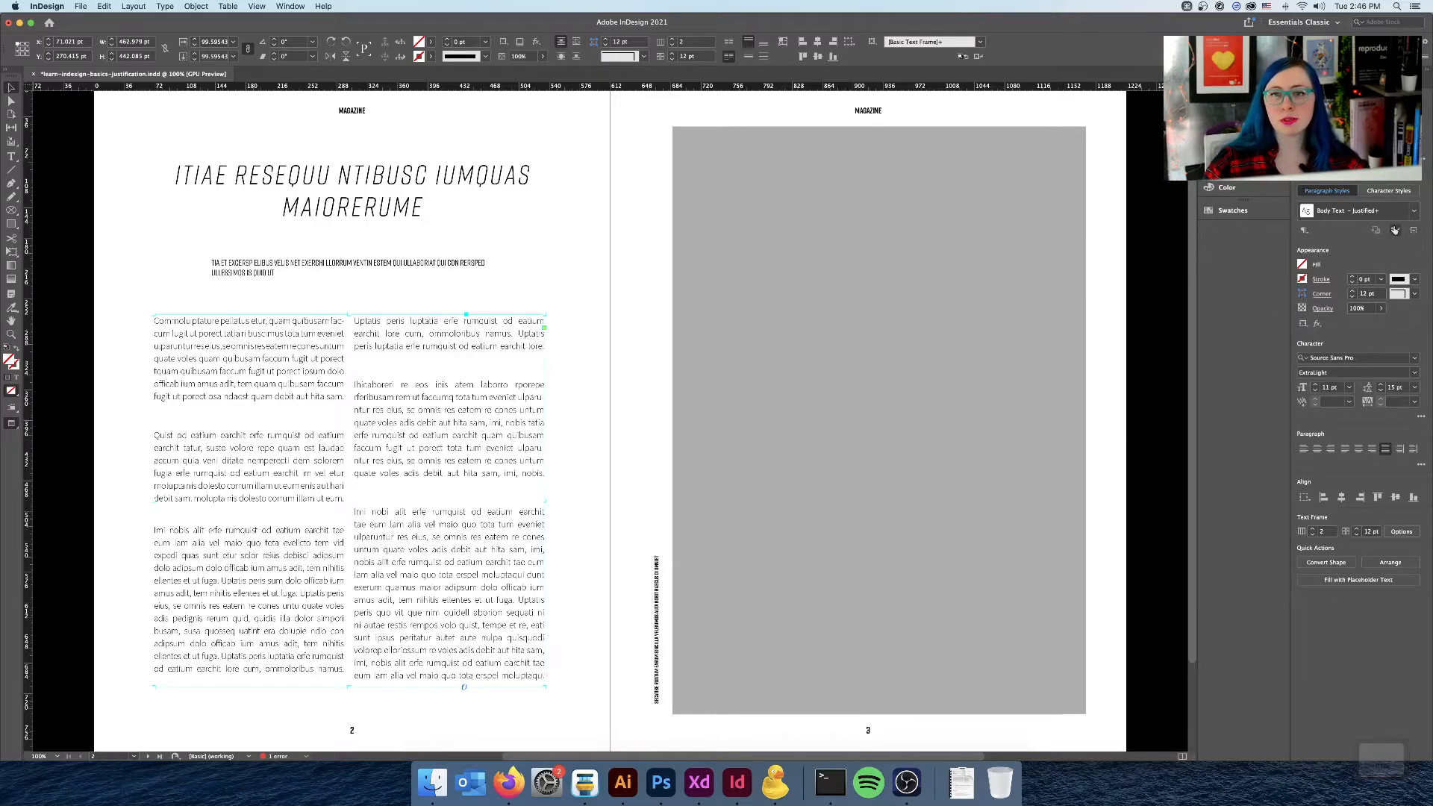
key(alt)
key(alt)
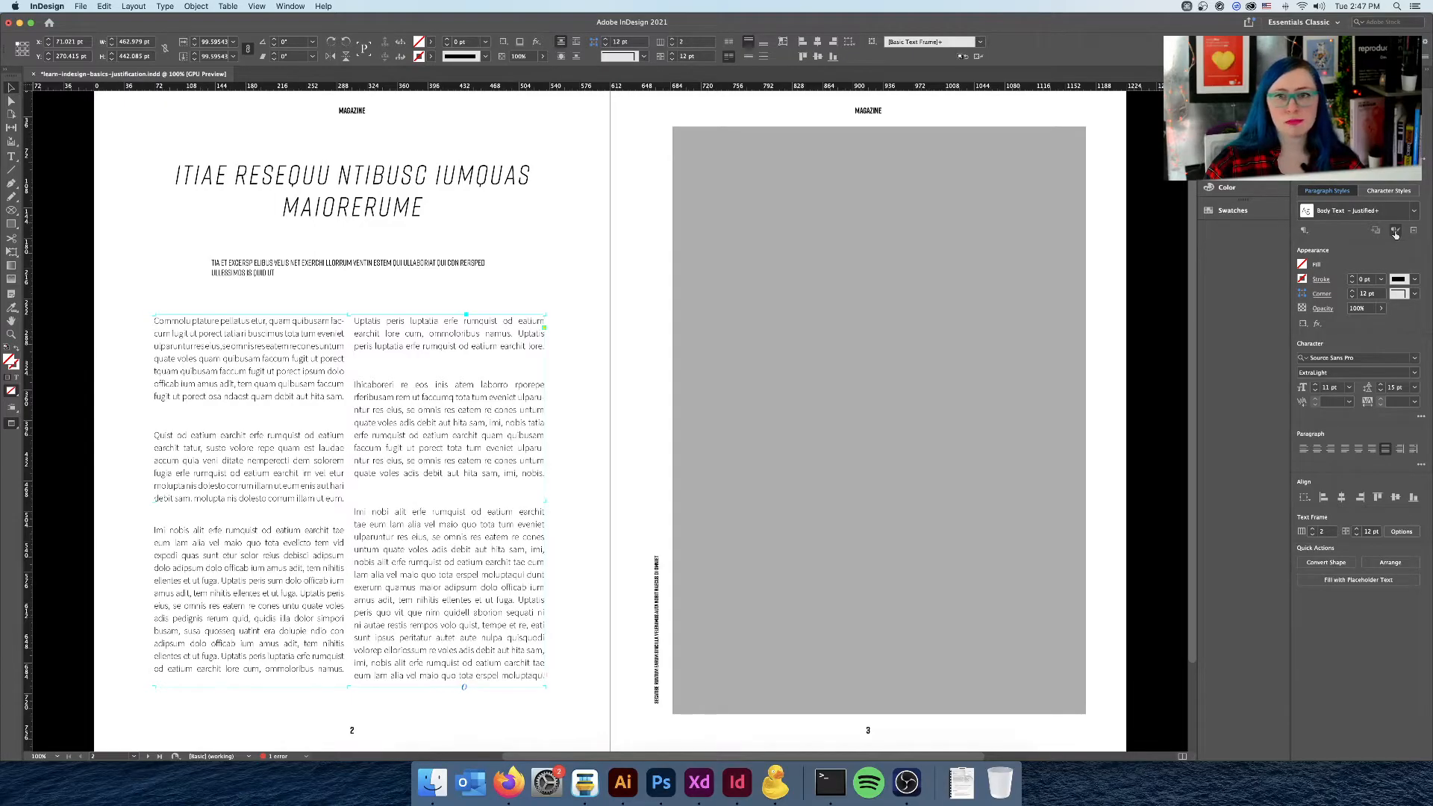
click(1396, 231)
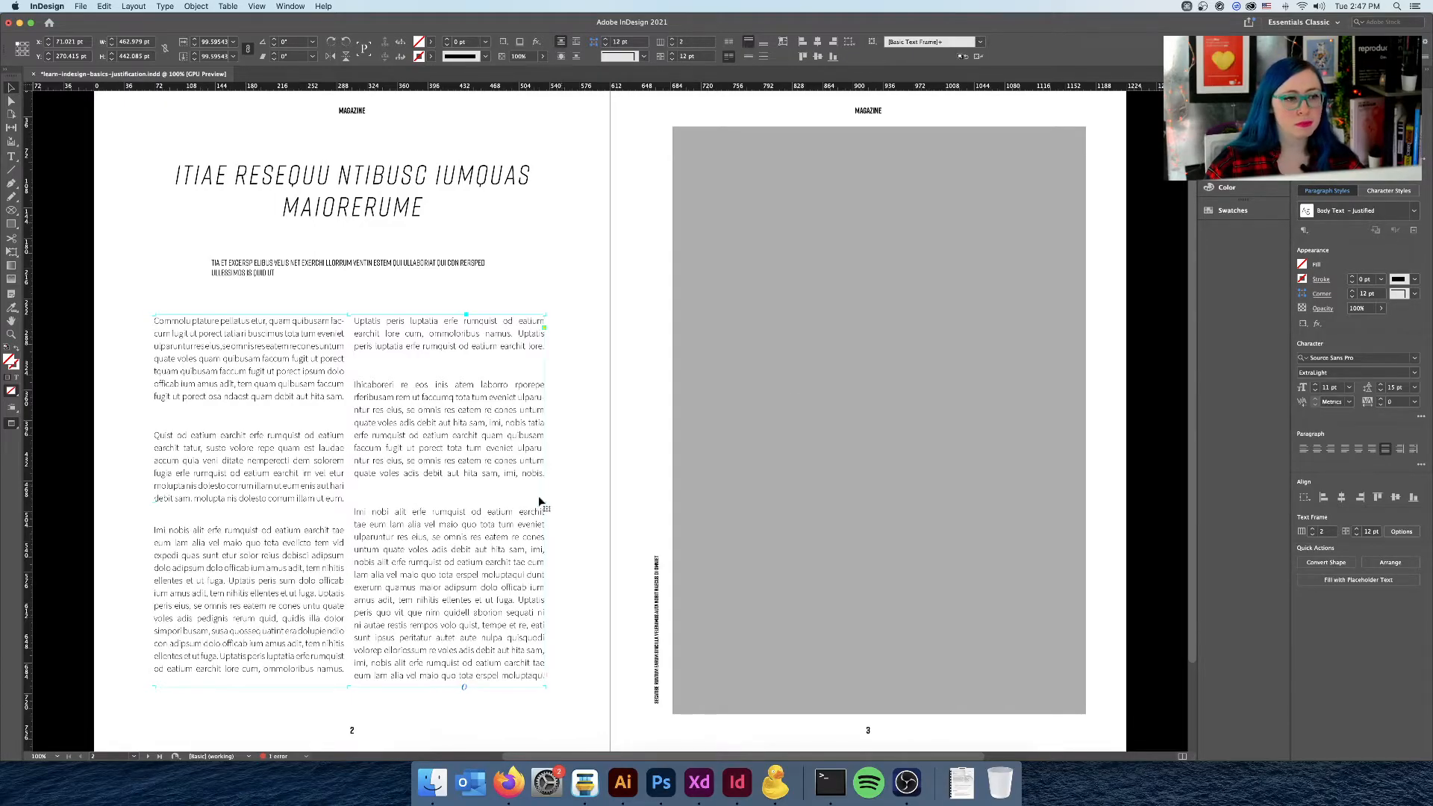
key(alt)
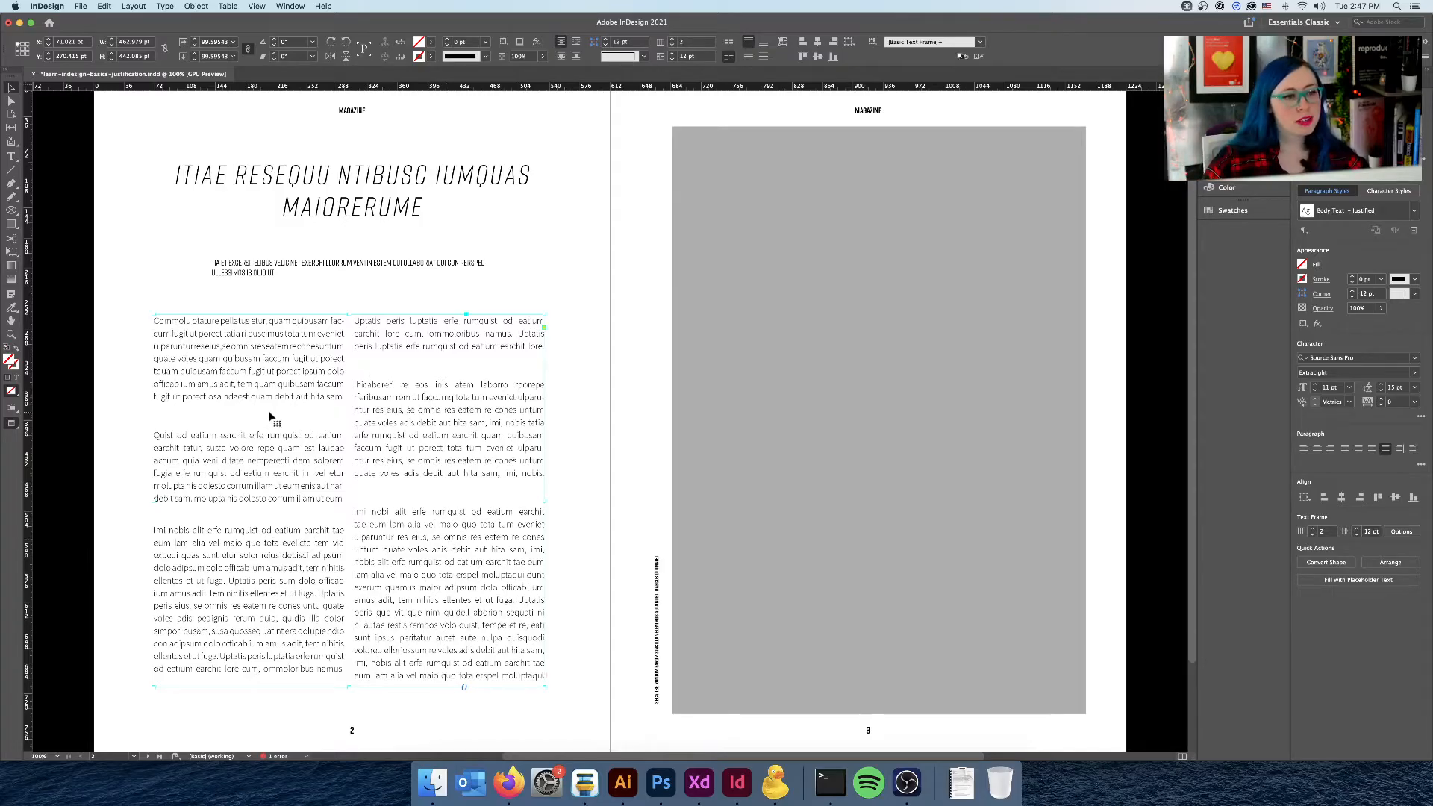
- Delete the empty paragraphs between the body paragraphs in the first text column on page 2
key(ctrl)
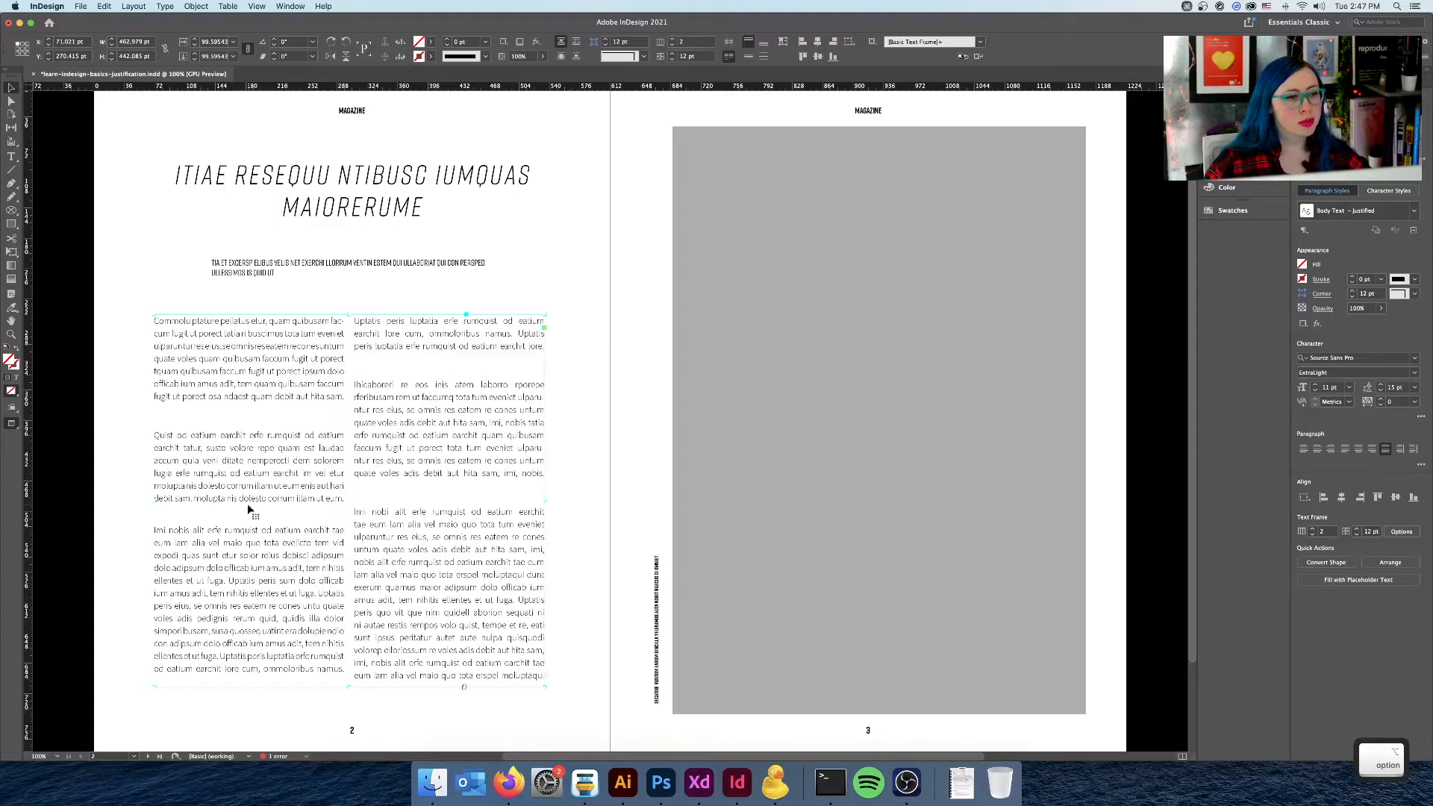
key(ctrl)
double_click(195, 416)
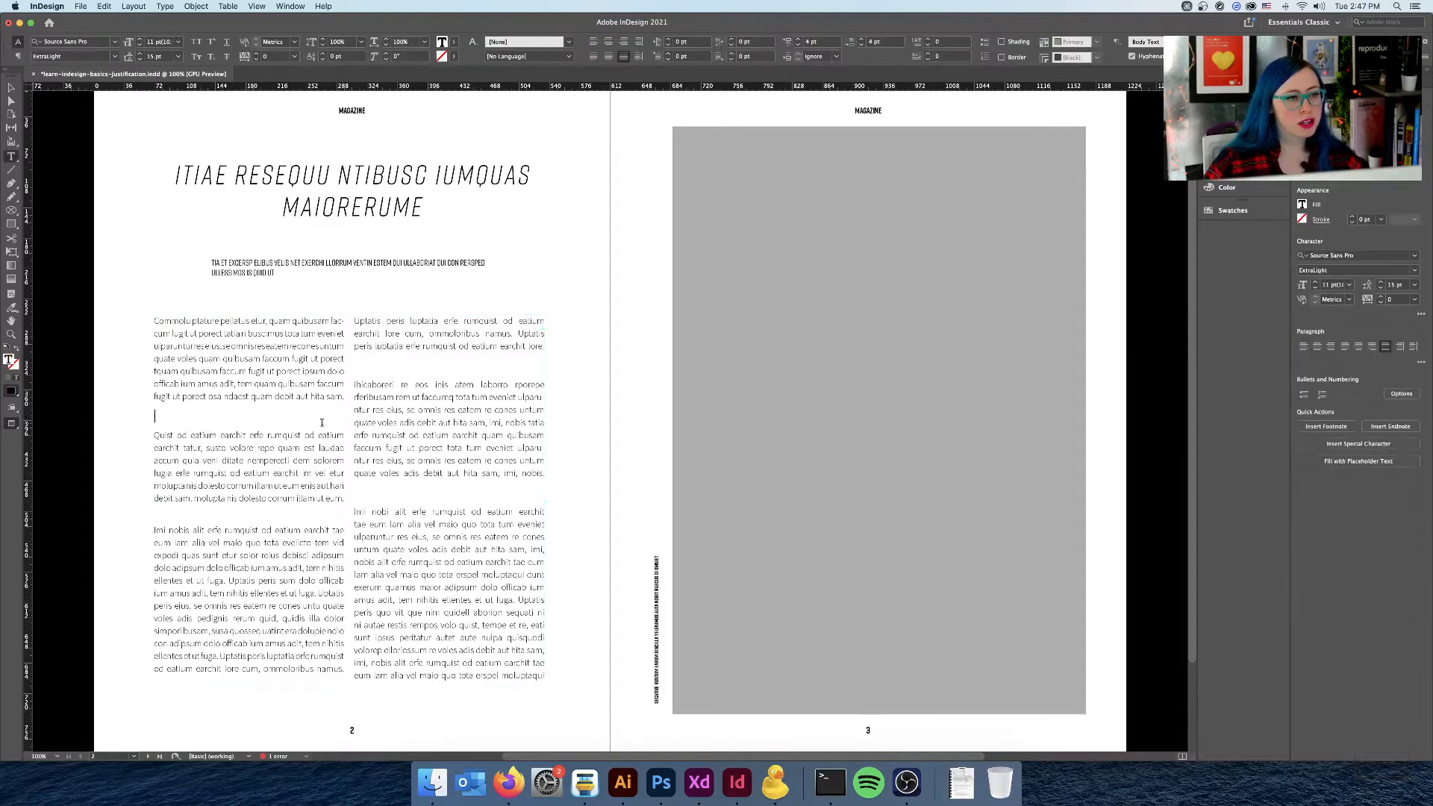
key(BackSpace)
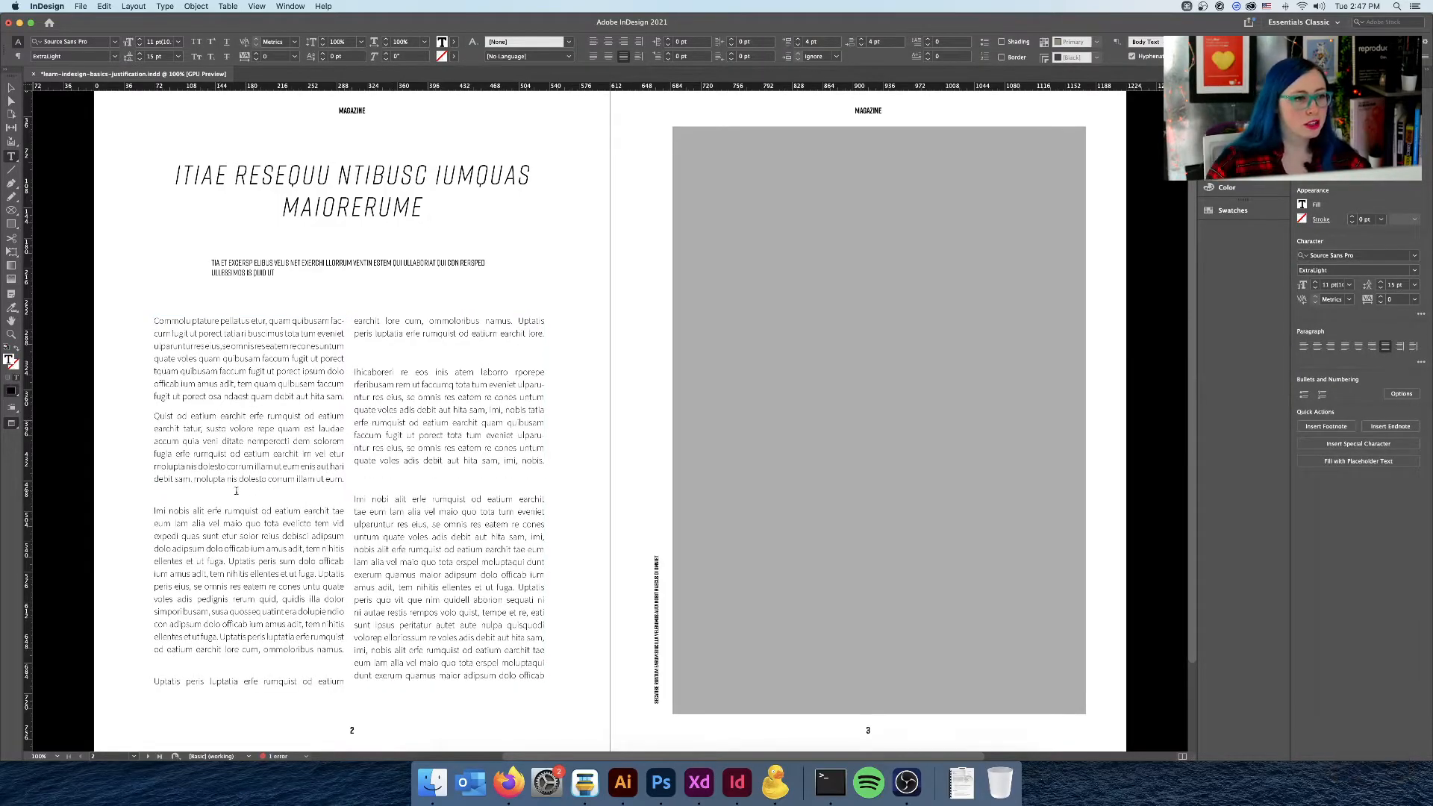
key(BackSpace)
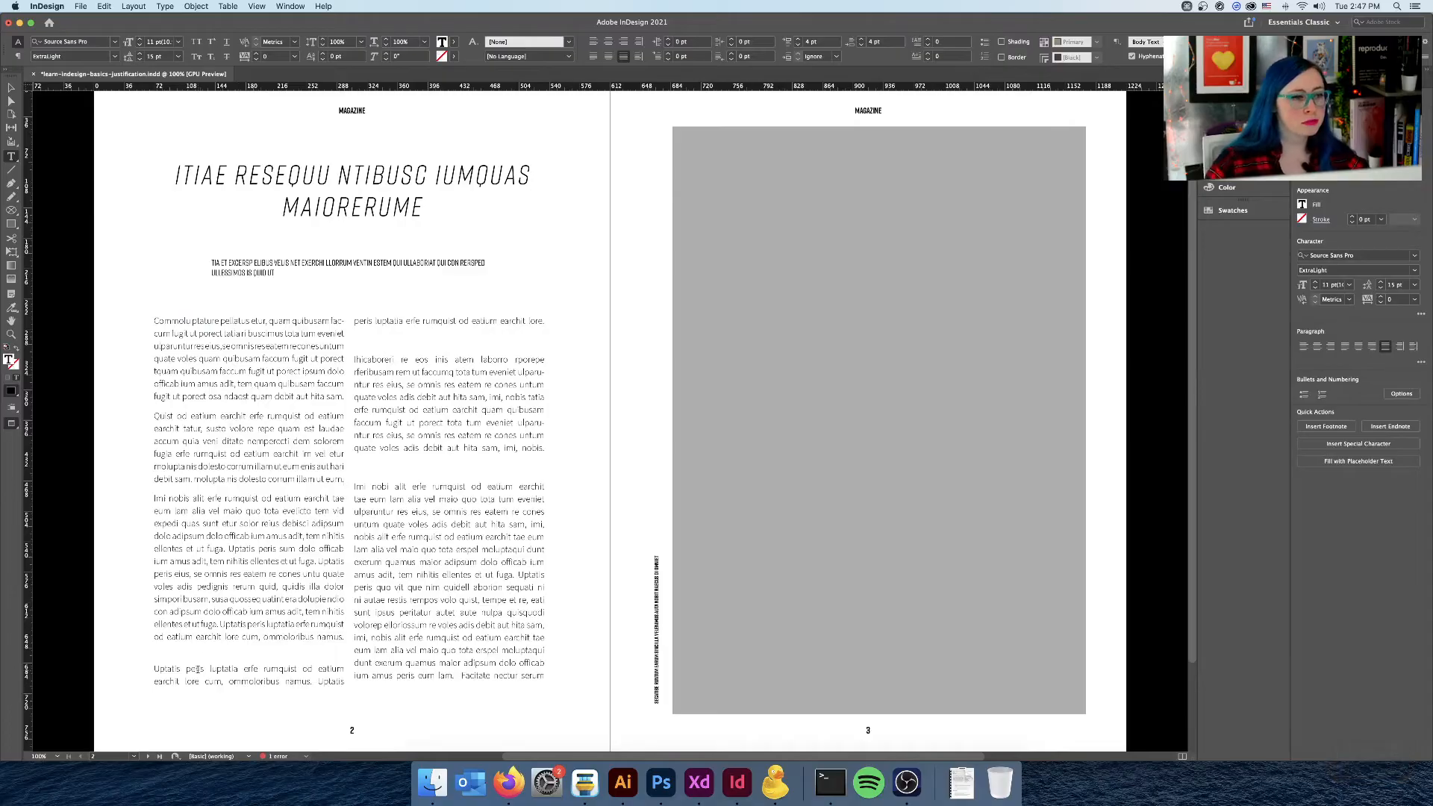
key(BackSpace)
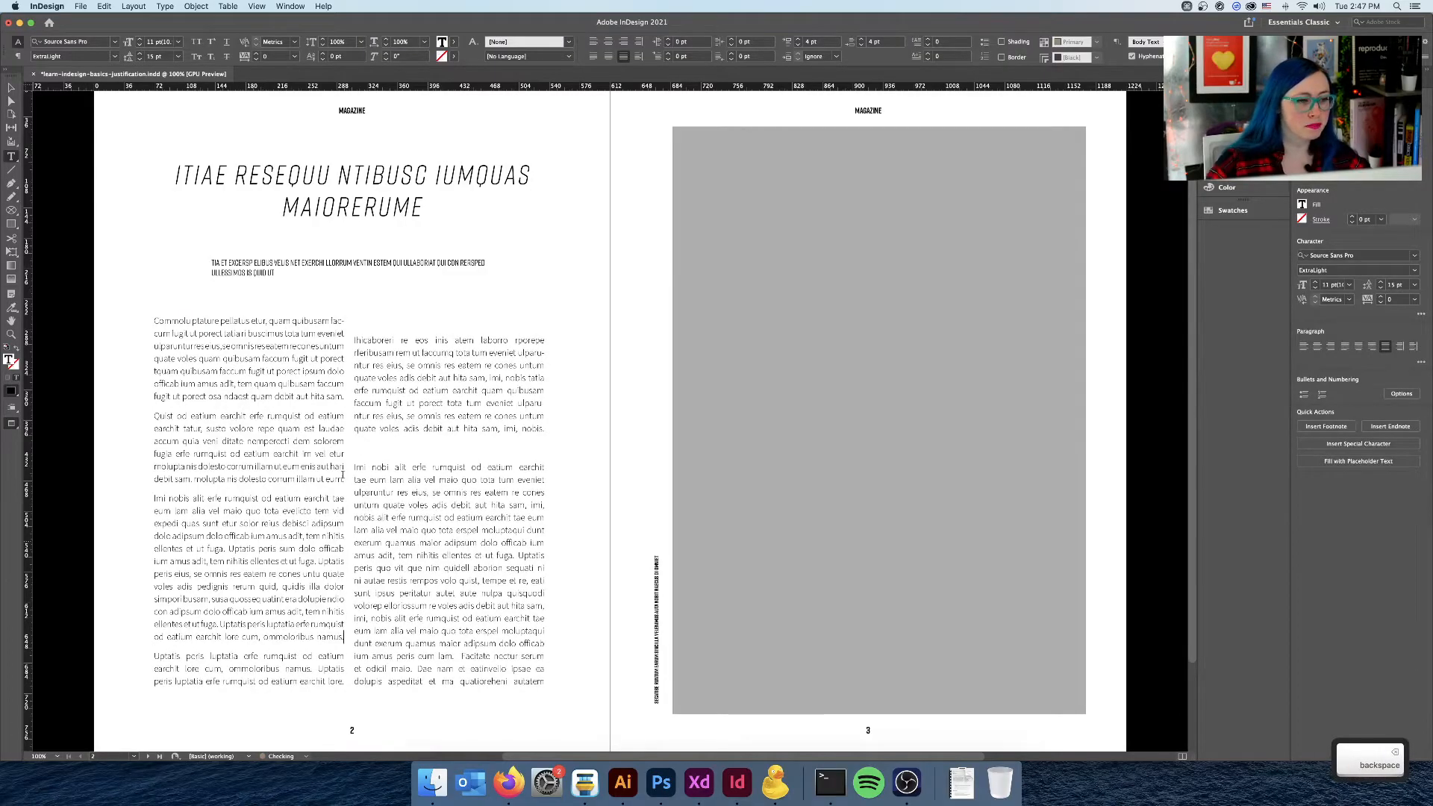
- Delete the empty paragraphs at the start and in the middle of the second text column, and deselect the frame
click(375, 340)
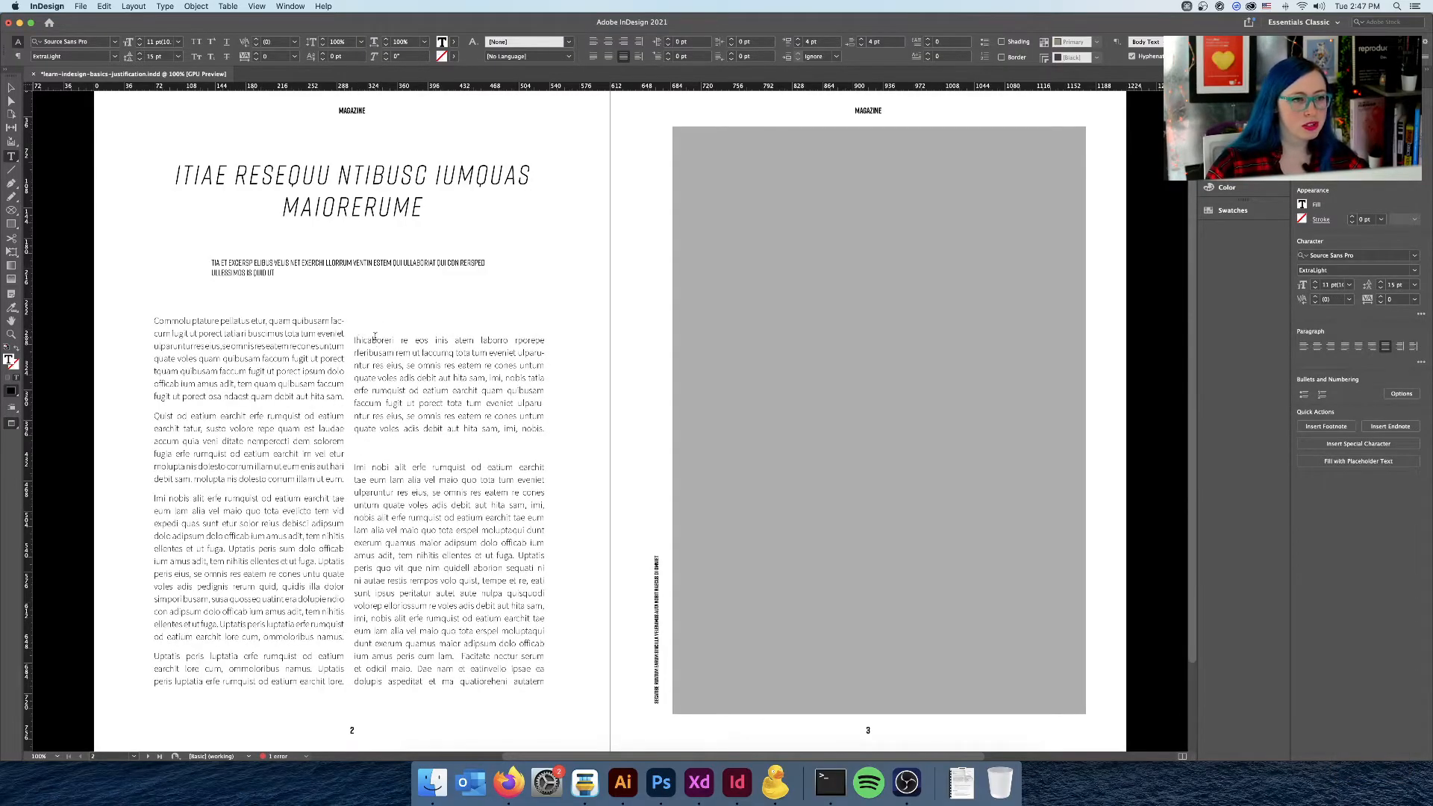
key(BackSpace)
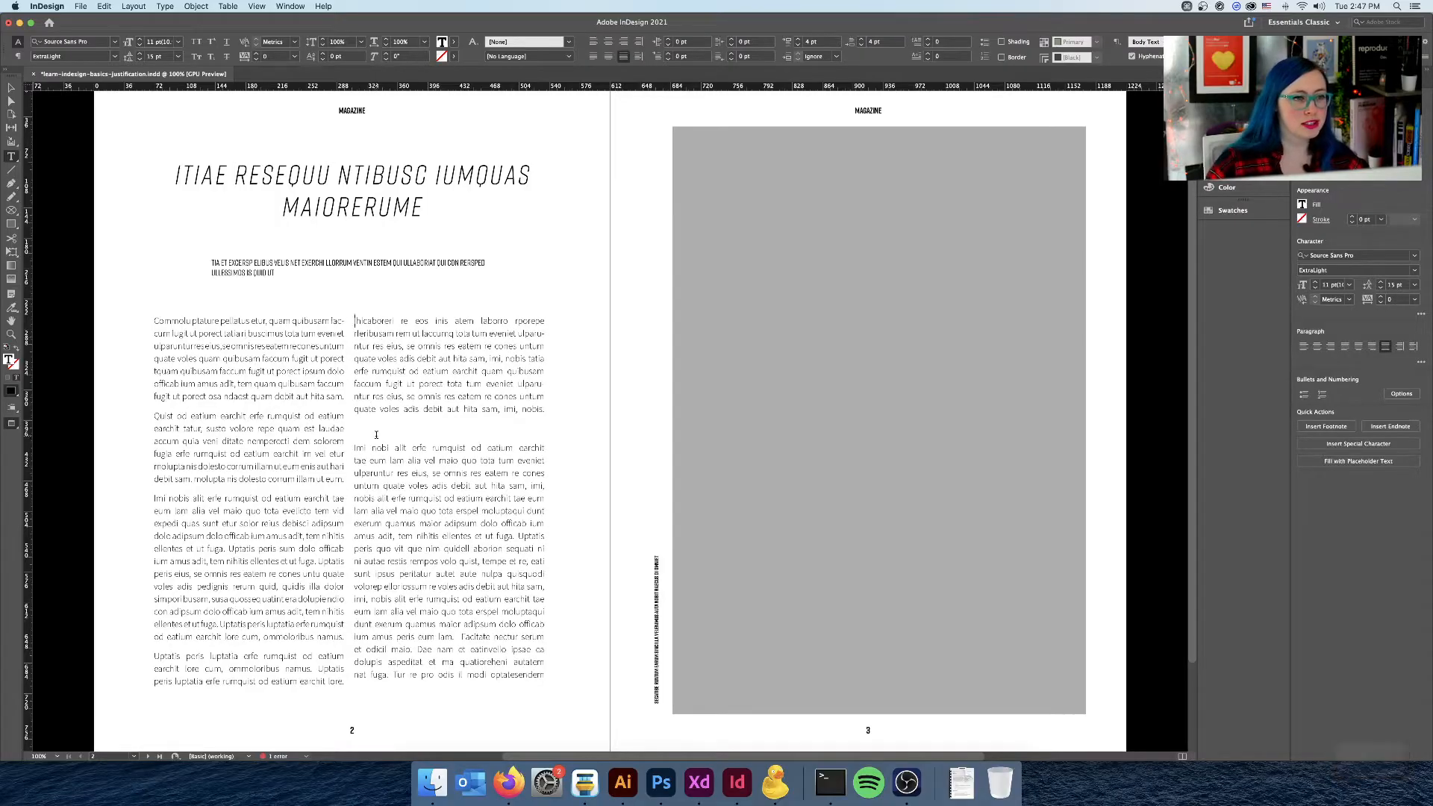
key(BackSpace)
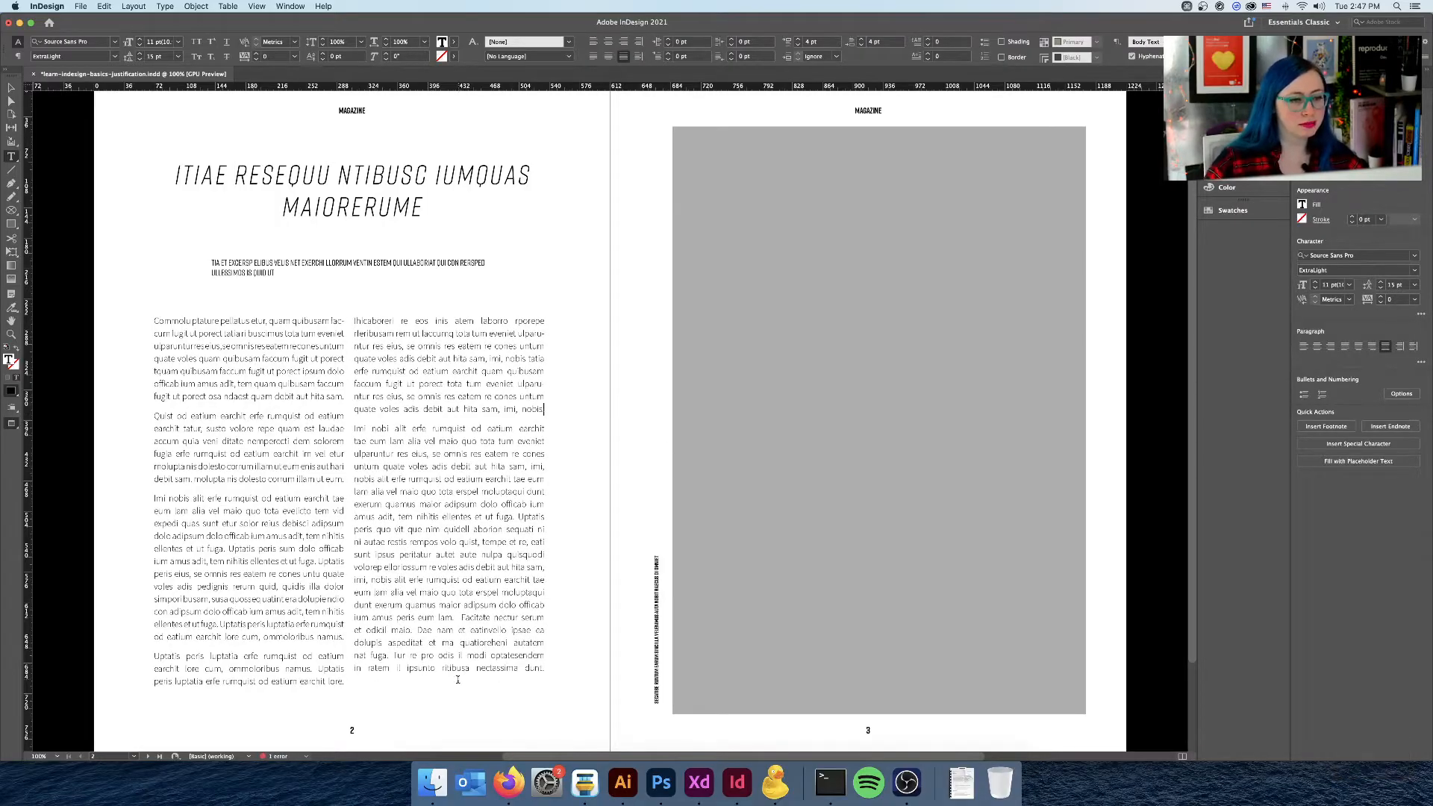
click(545, 668)
click(11, 87)
click(625, 325)
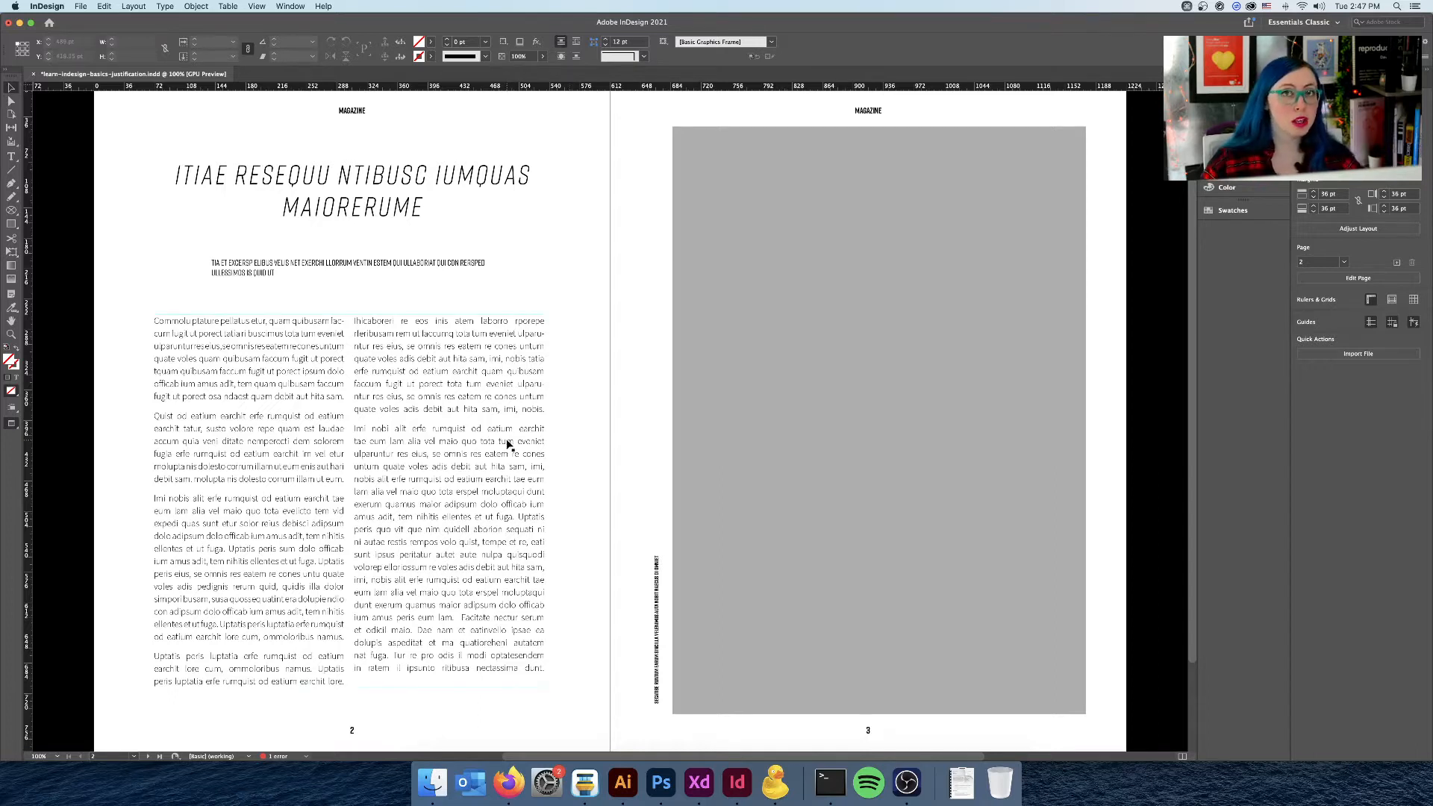
- Examine the column edges, hyphenation and word spacing of the justified body text in both columns
key(alt)
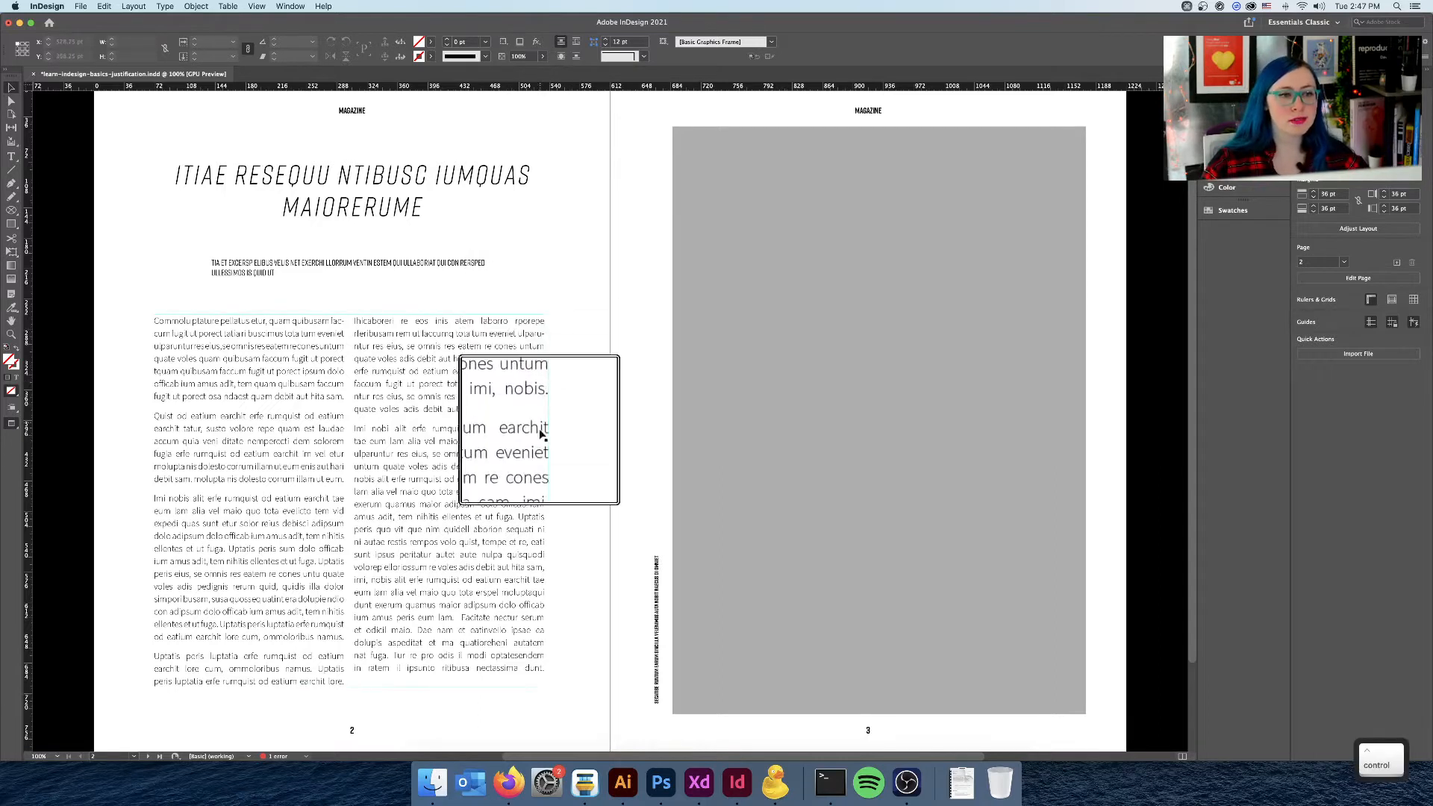
key(alt)
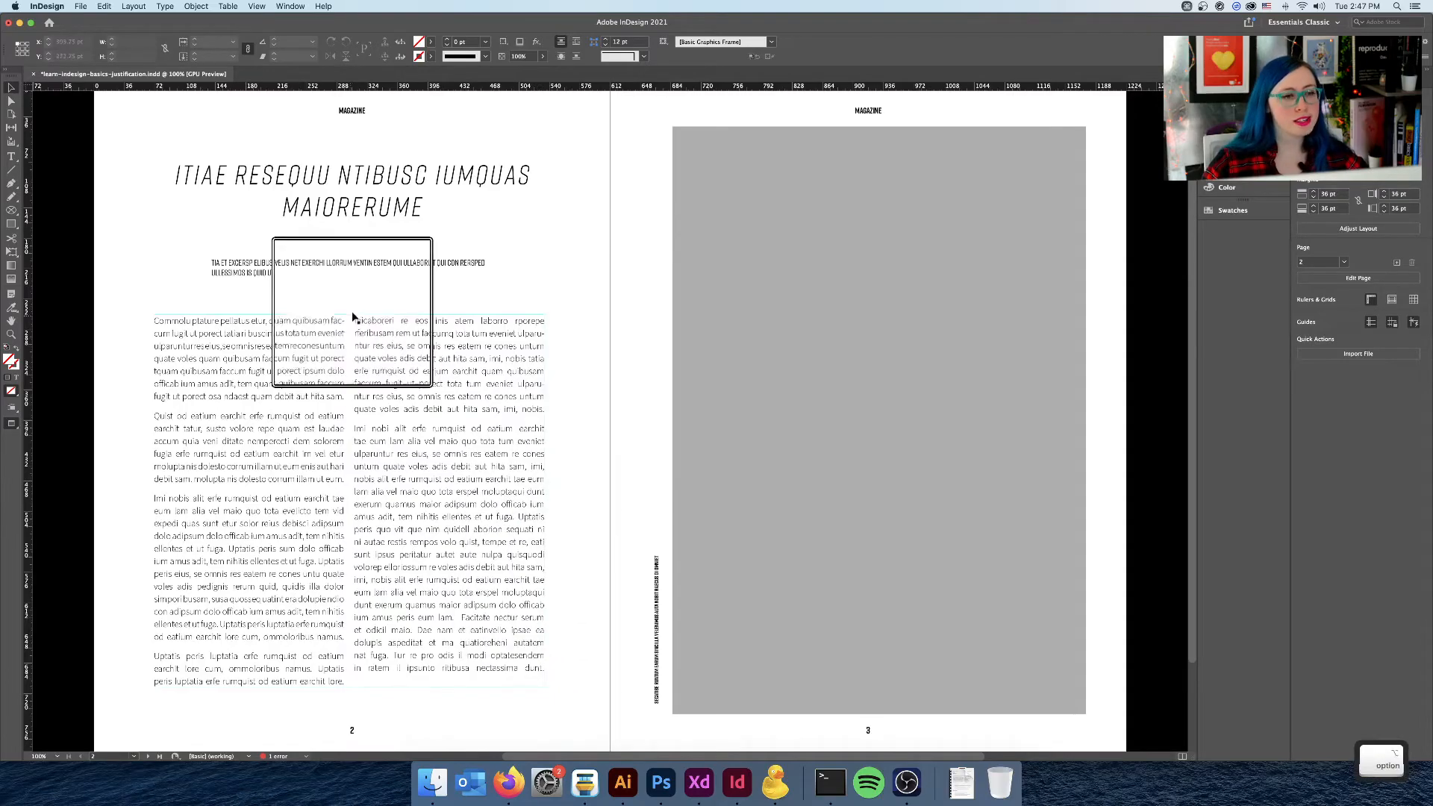
key(ctrl)
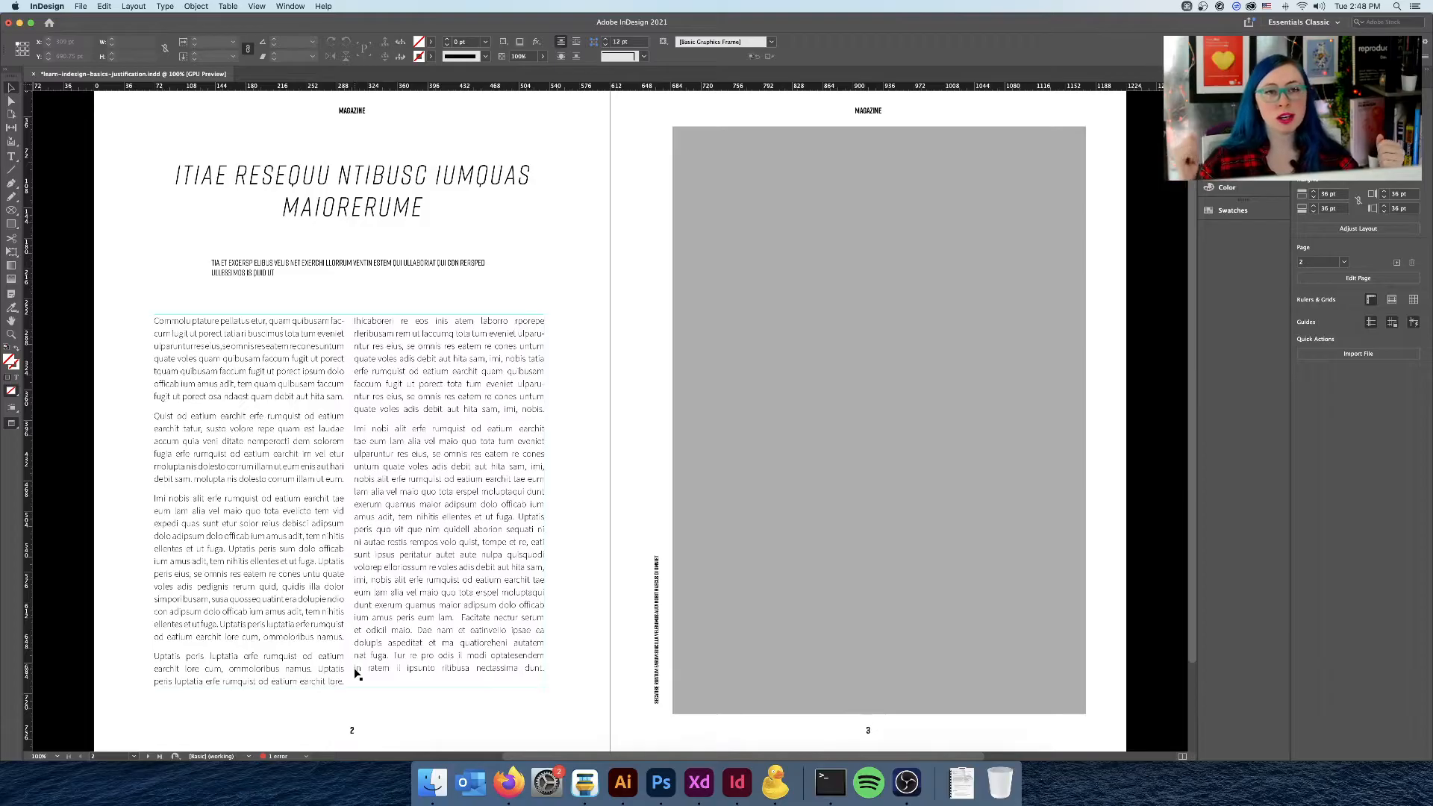
key(ctrl)
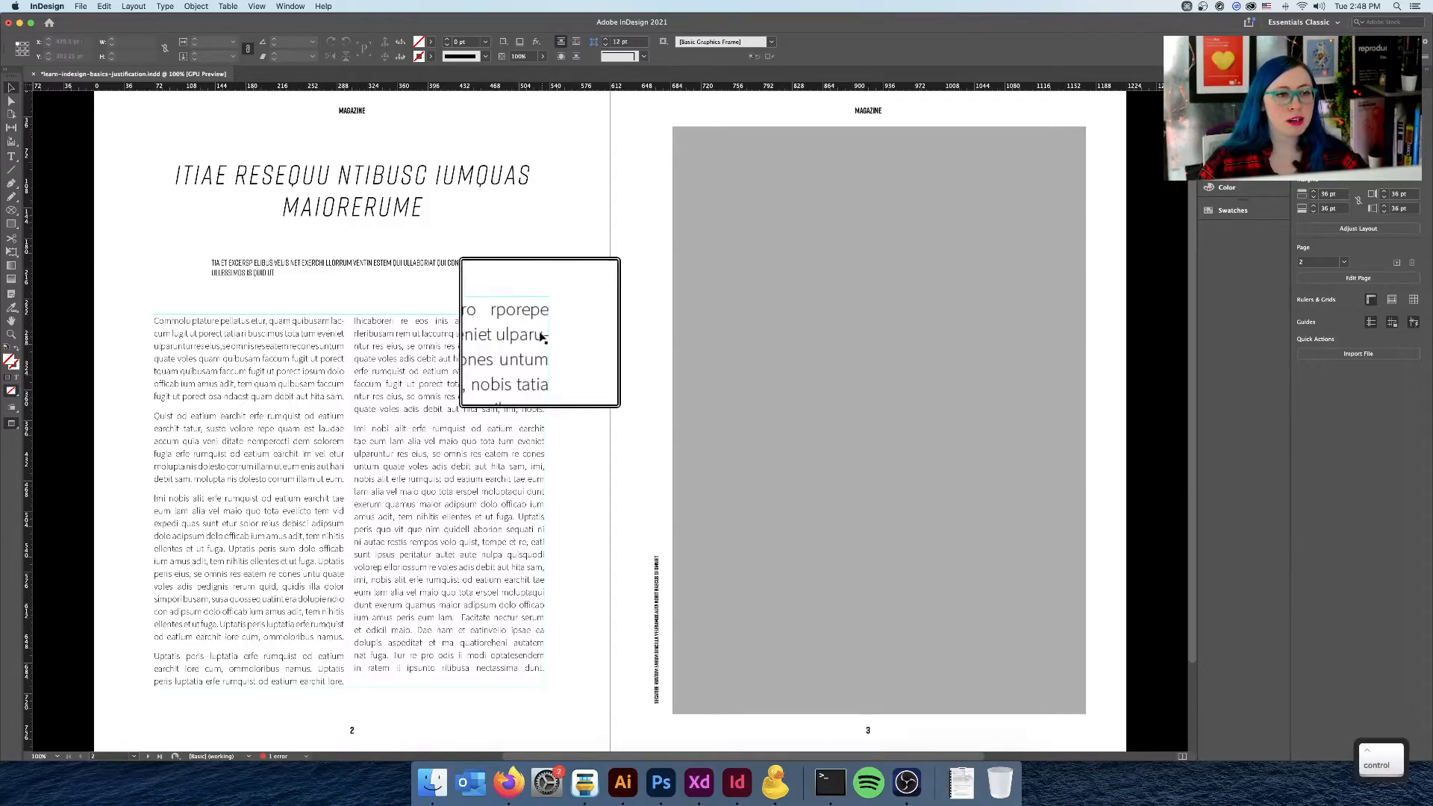
scroll(542, 338, down, 3)
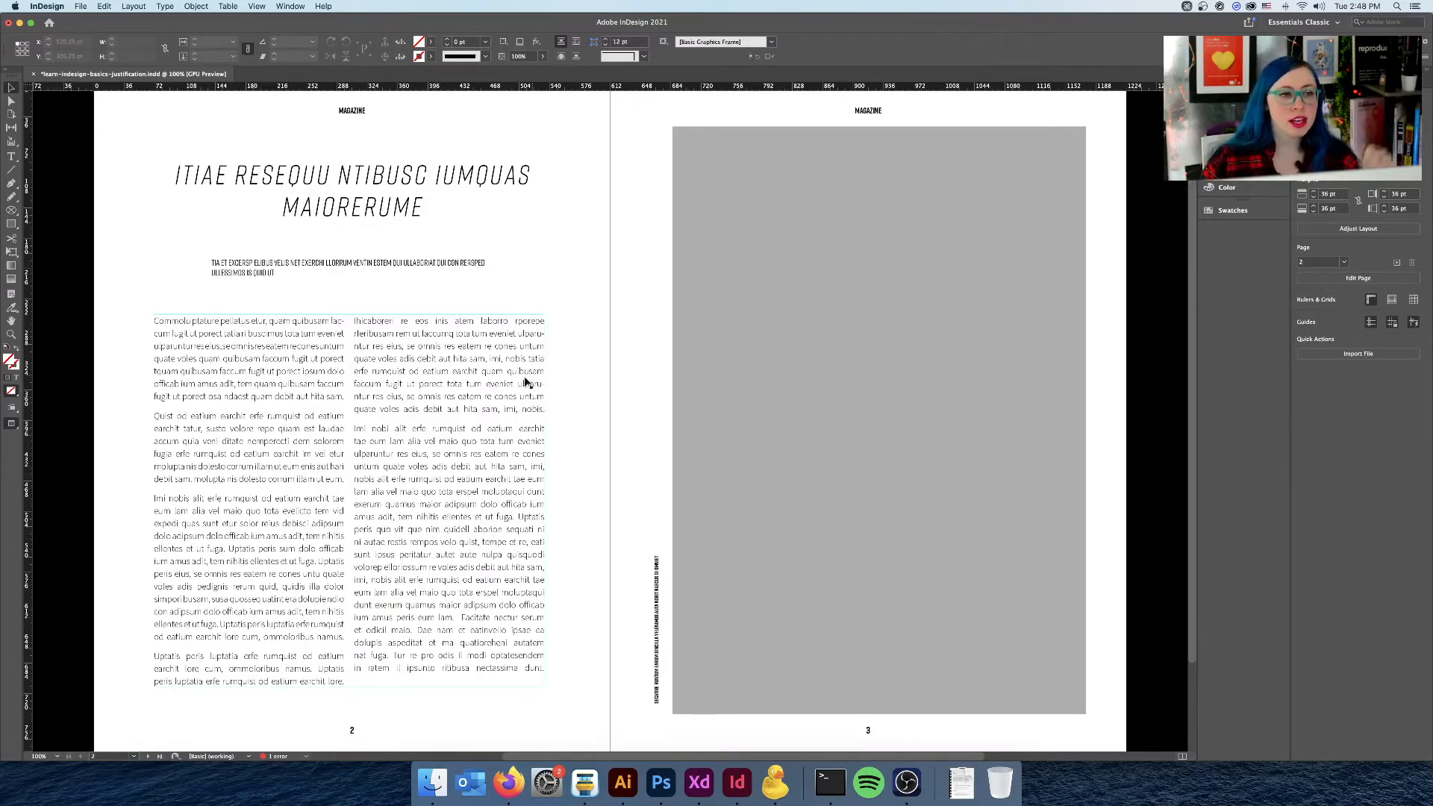
key(alt)
scroll(514, 322, up, 3)
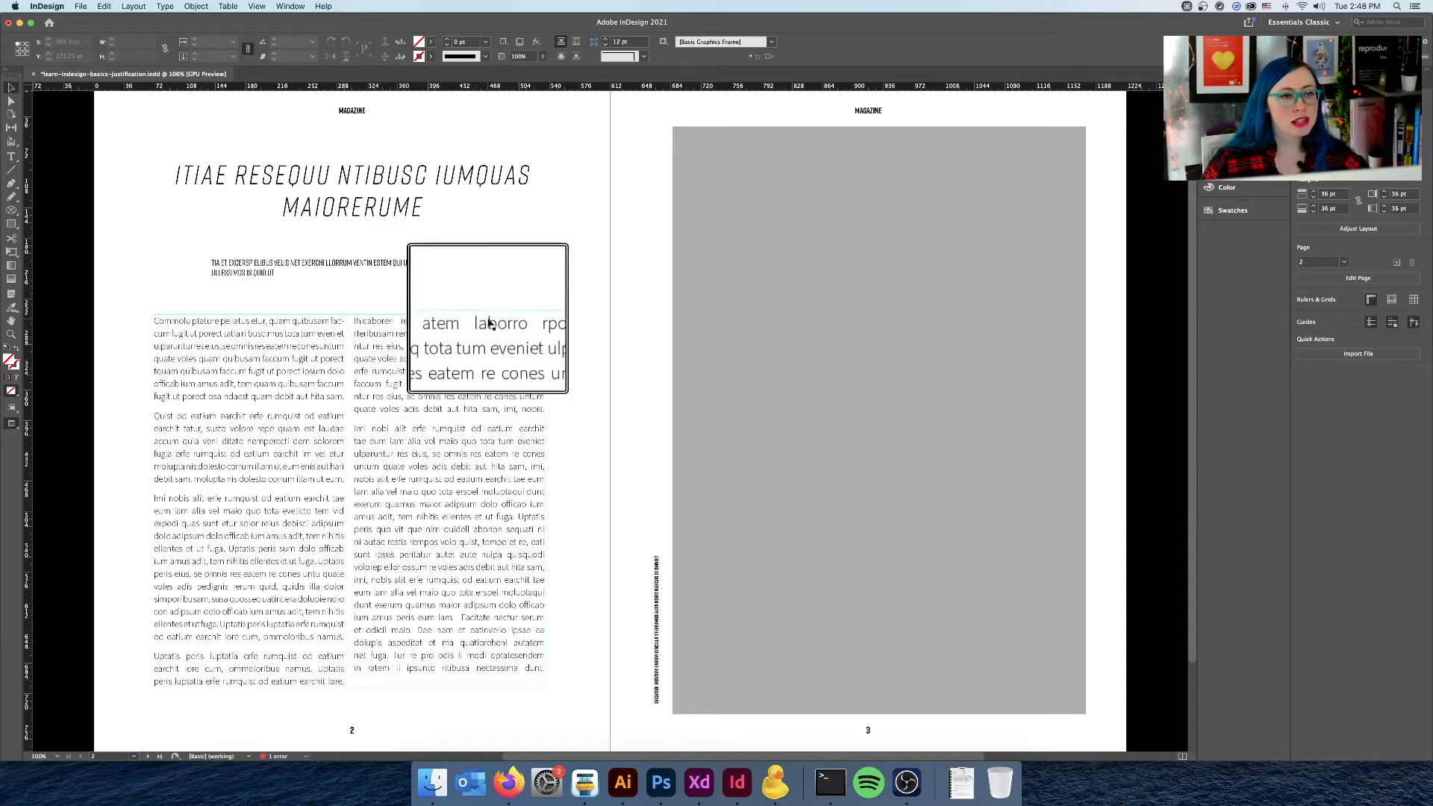
key(alt)
scroll(518, 321, down, 3)
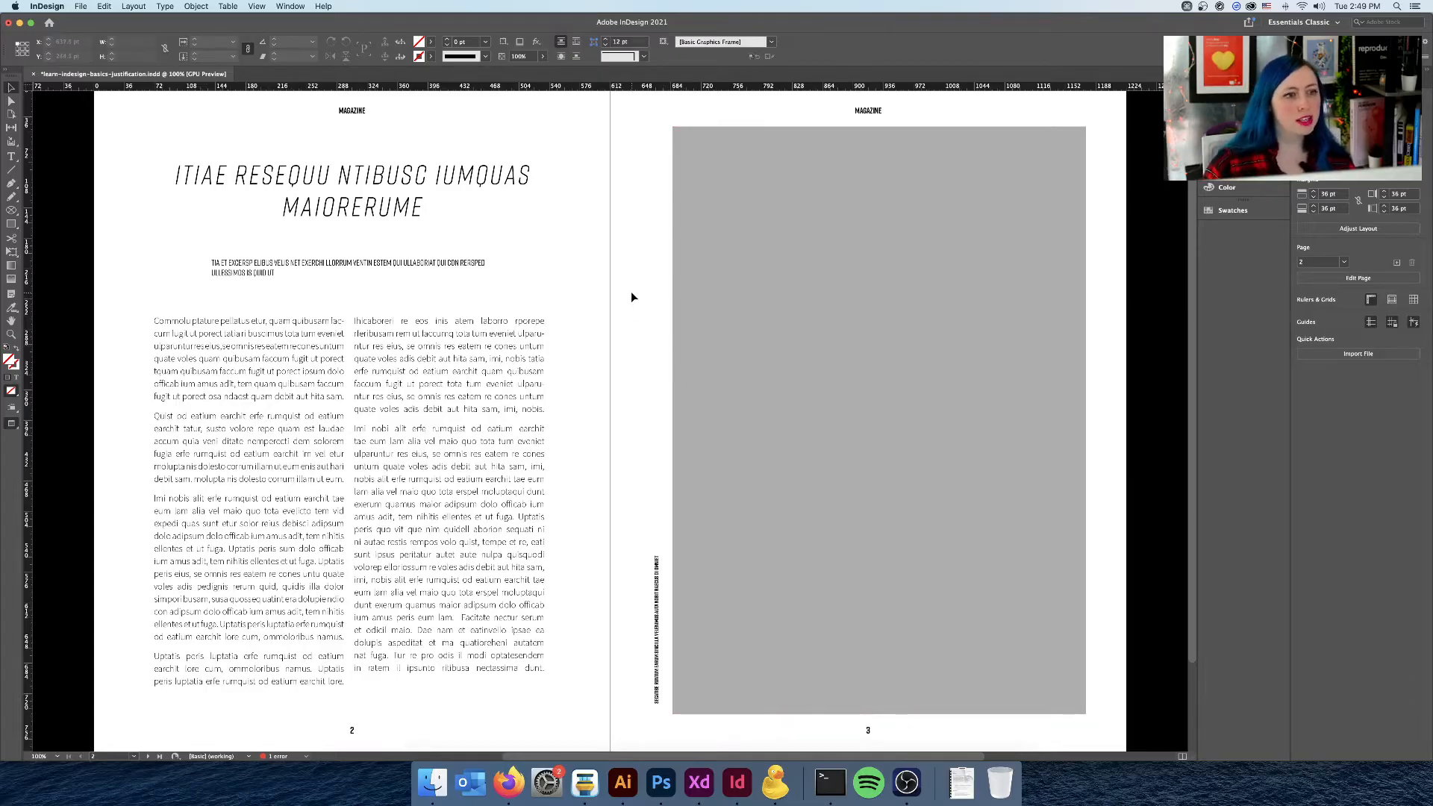
key(alt)
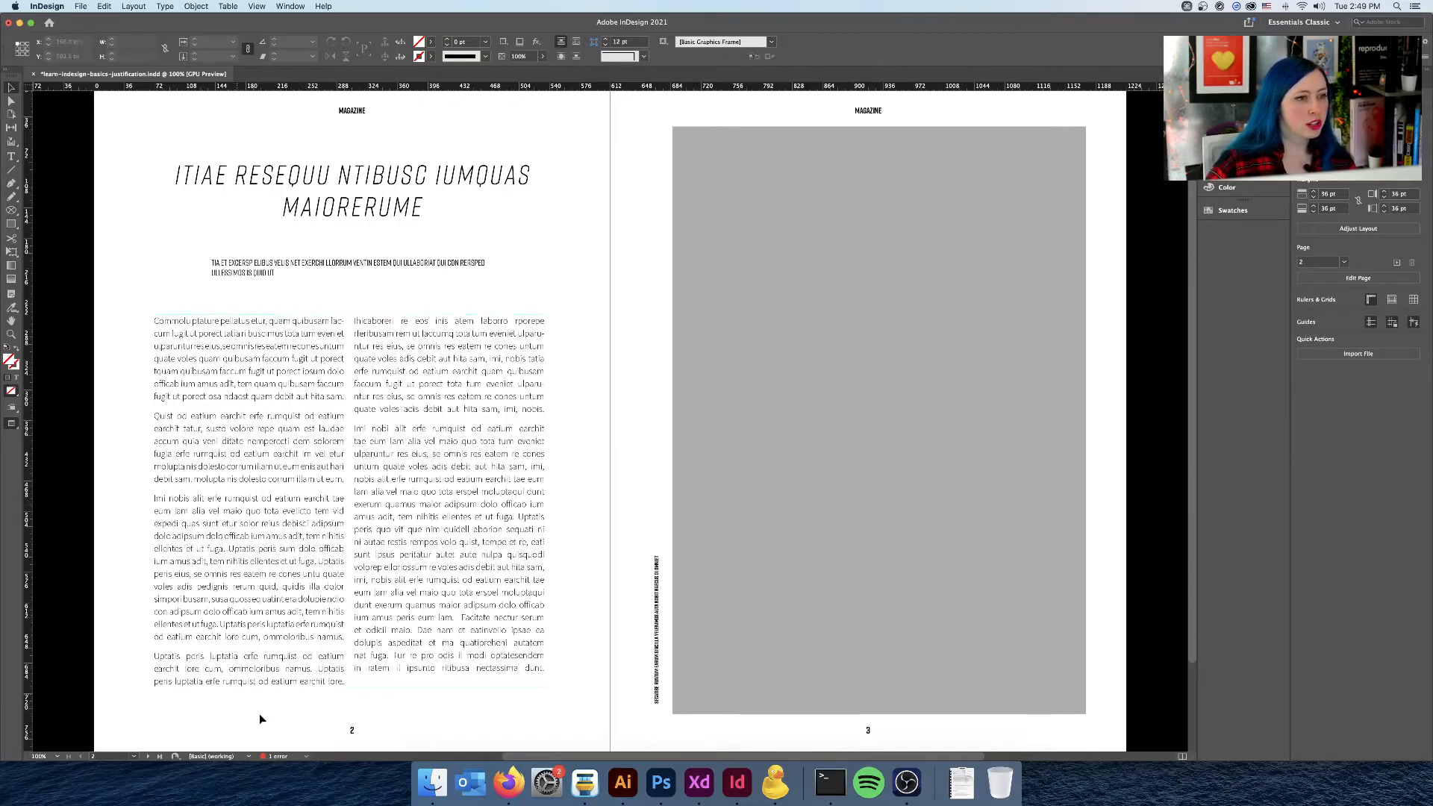
key(ctrl)
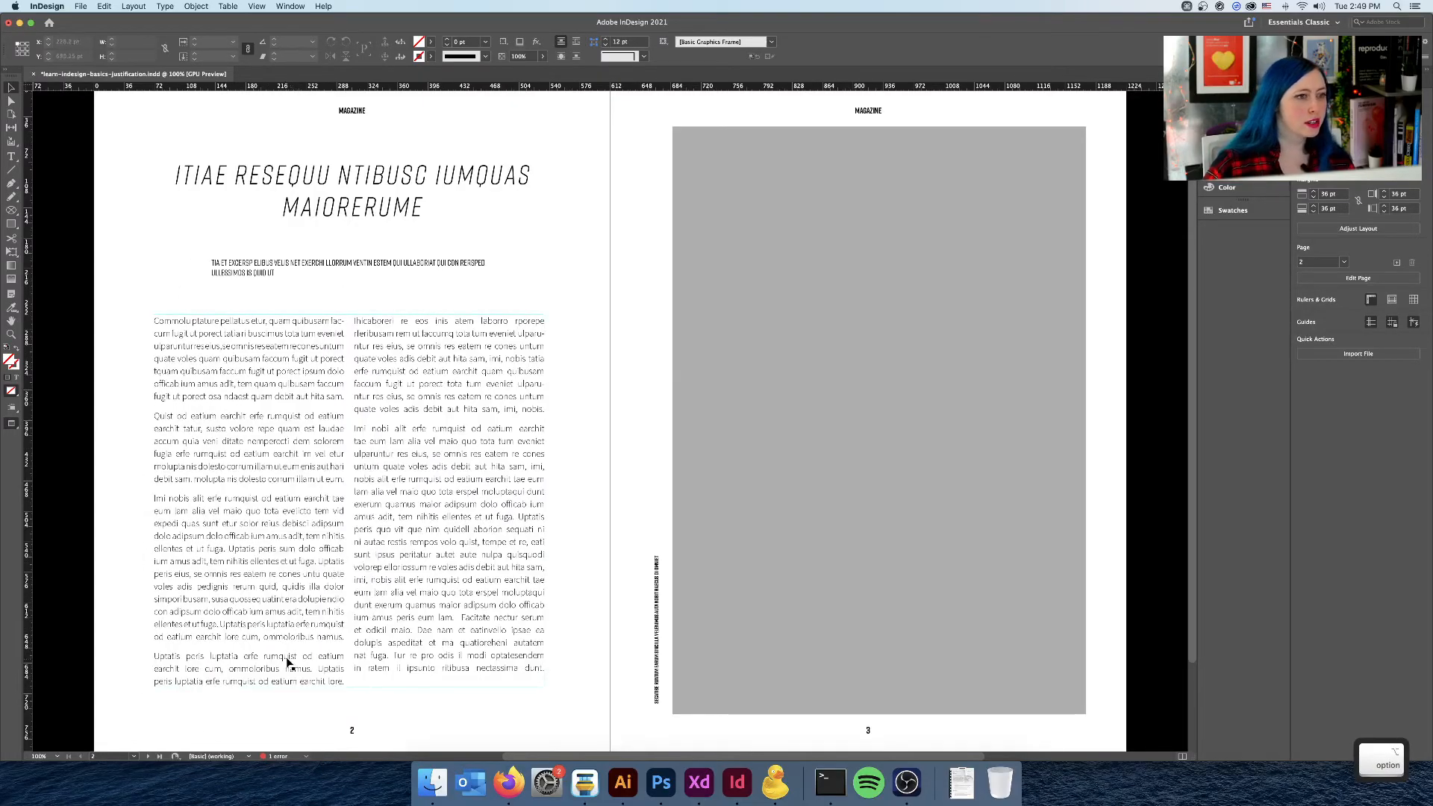
key(ctrl)
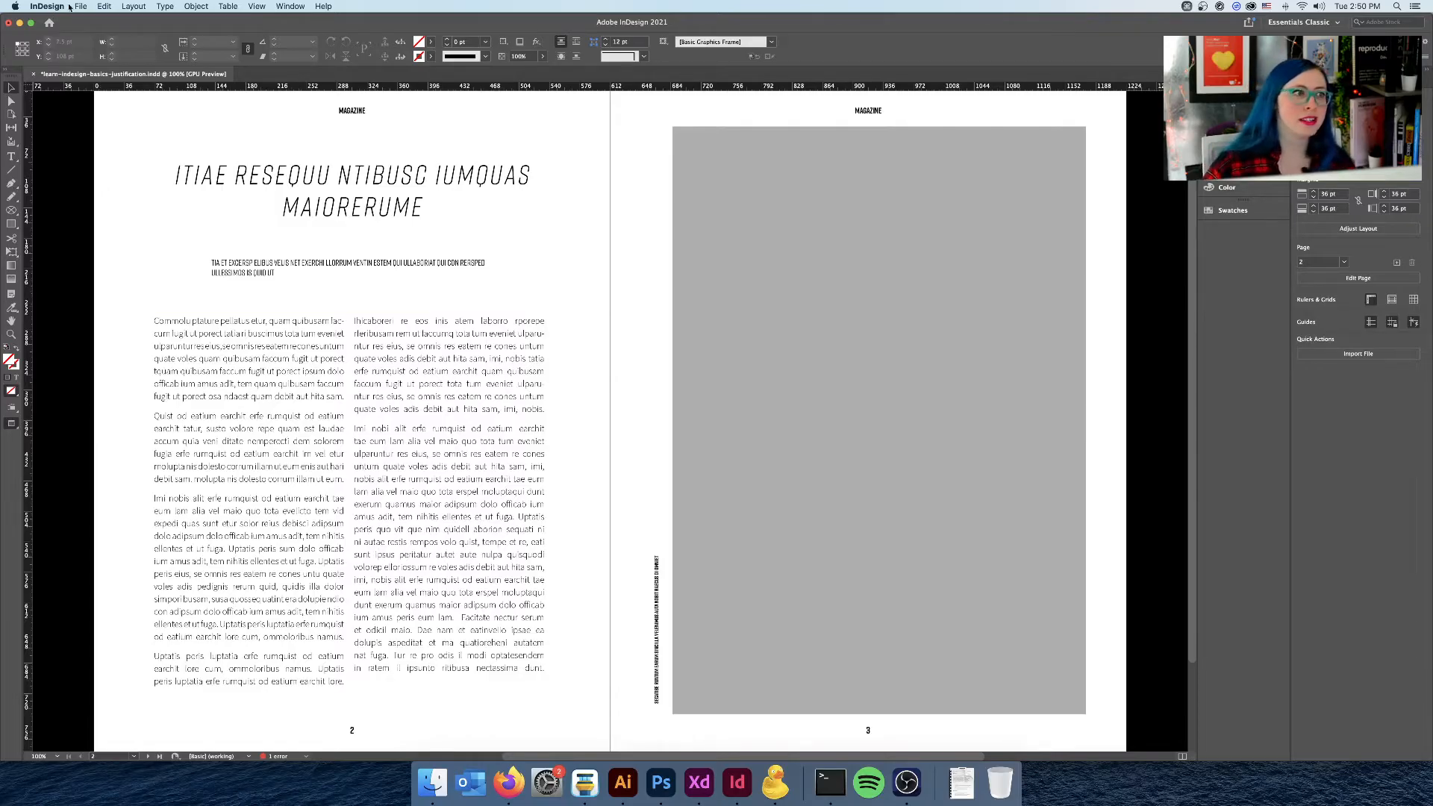
- Turn on H&J Violations highlighting in the Composition preferences and switch the spread from Preview to Normal screen mode
click(46, 6)
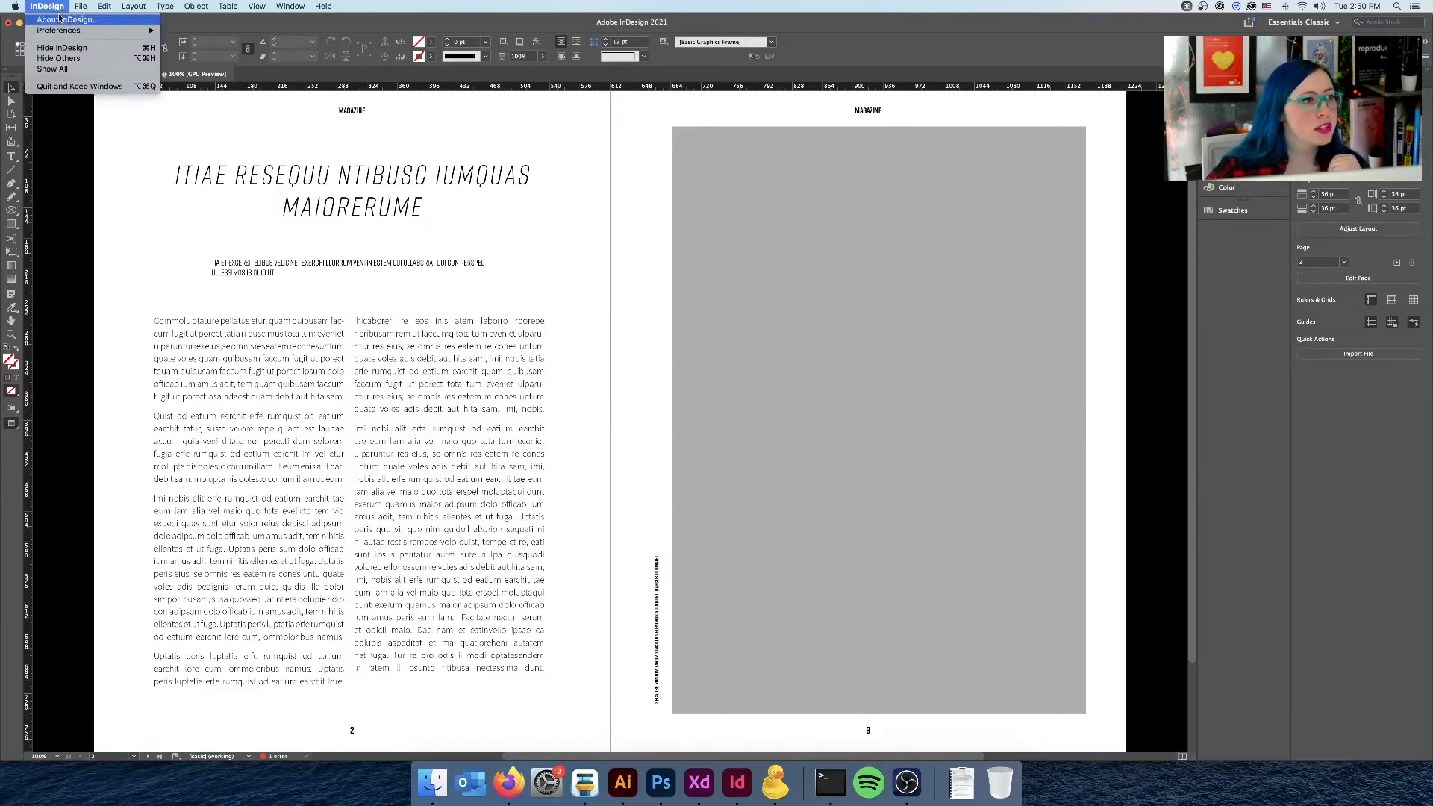
mouse_move(142, 31)
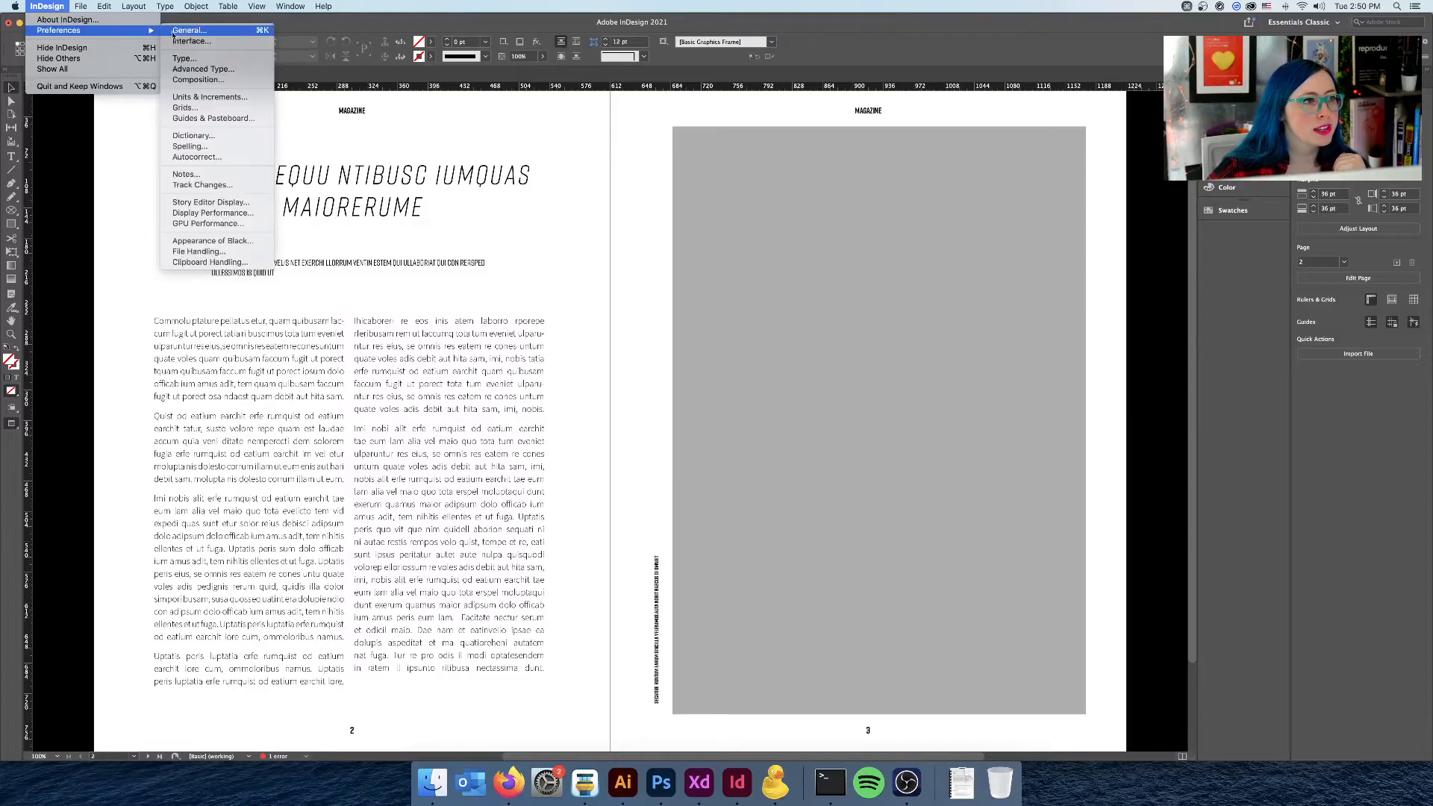
click(209, 83)
key(alt)
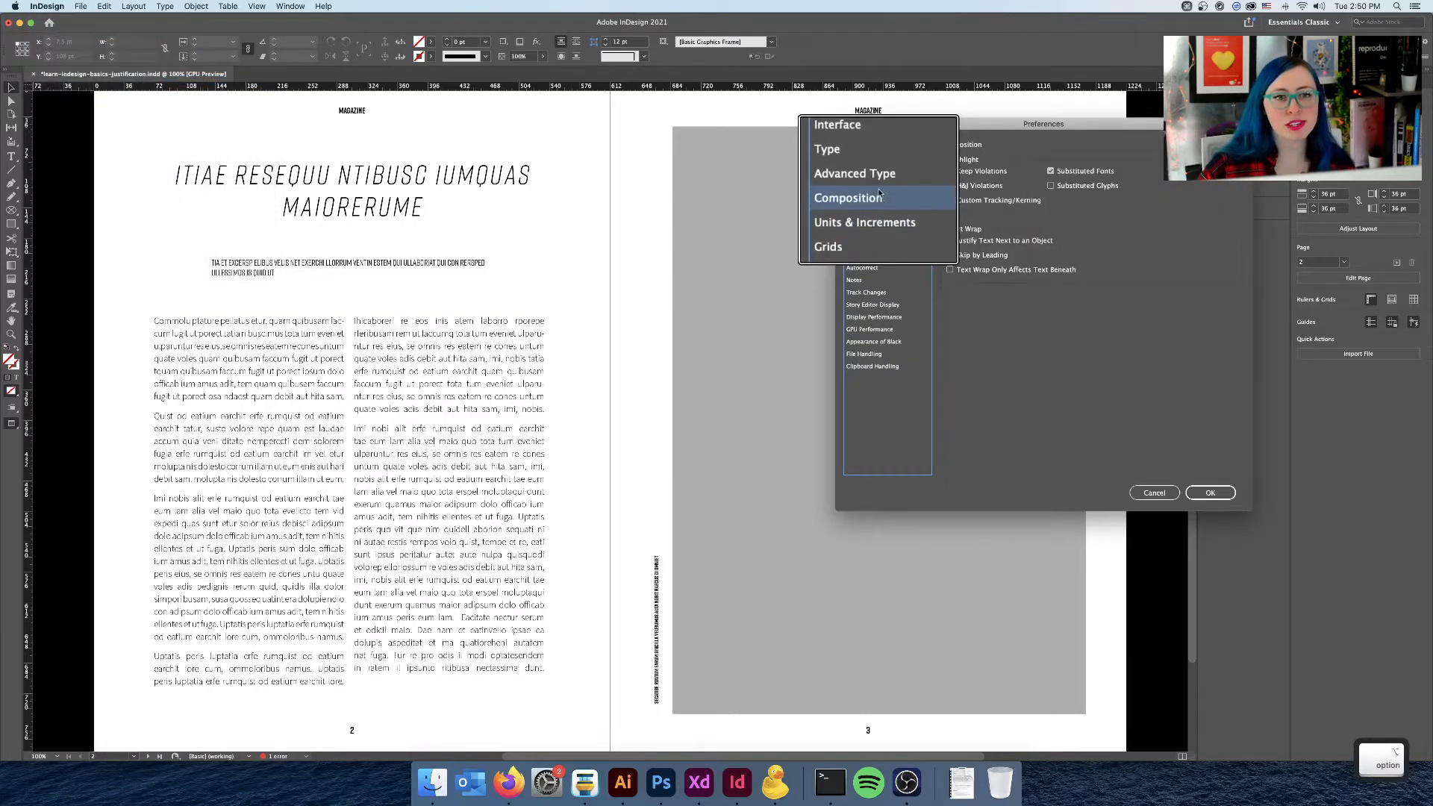
key(ctrl)
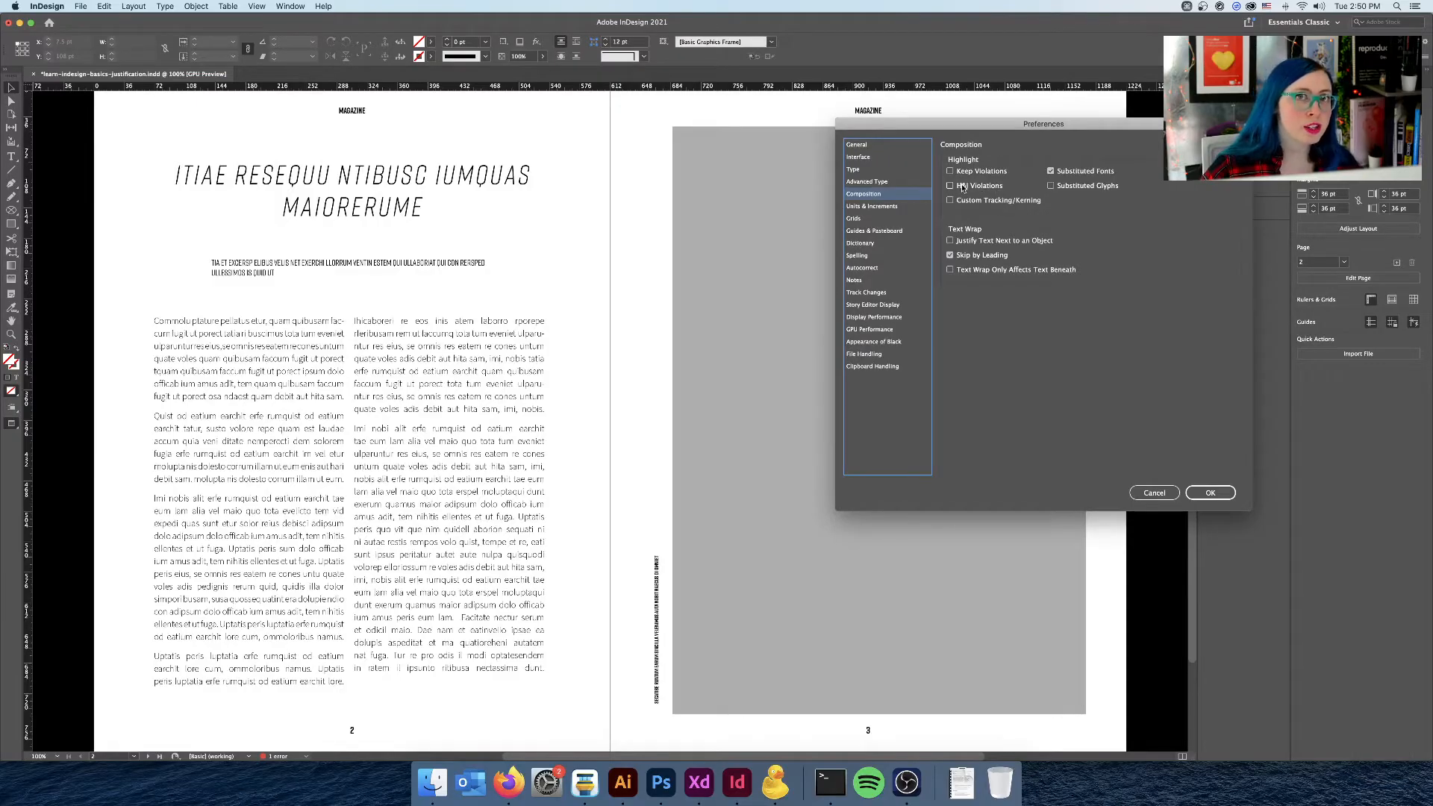
click(960, 187)
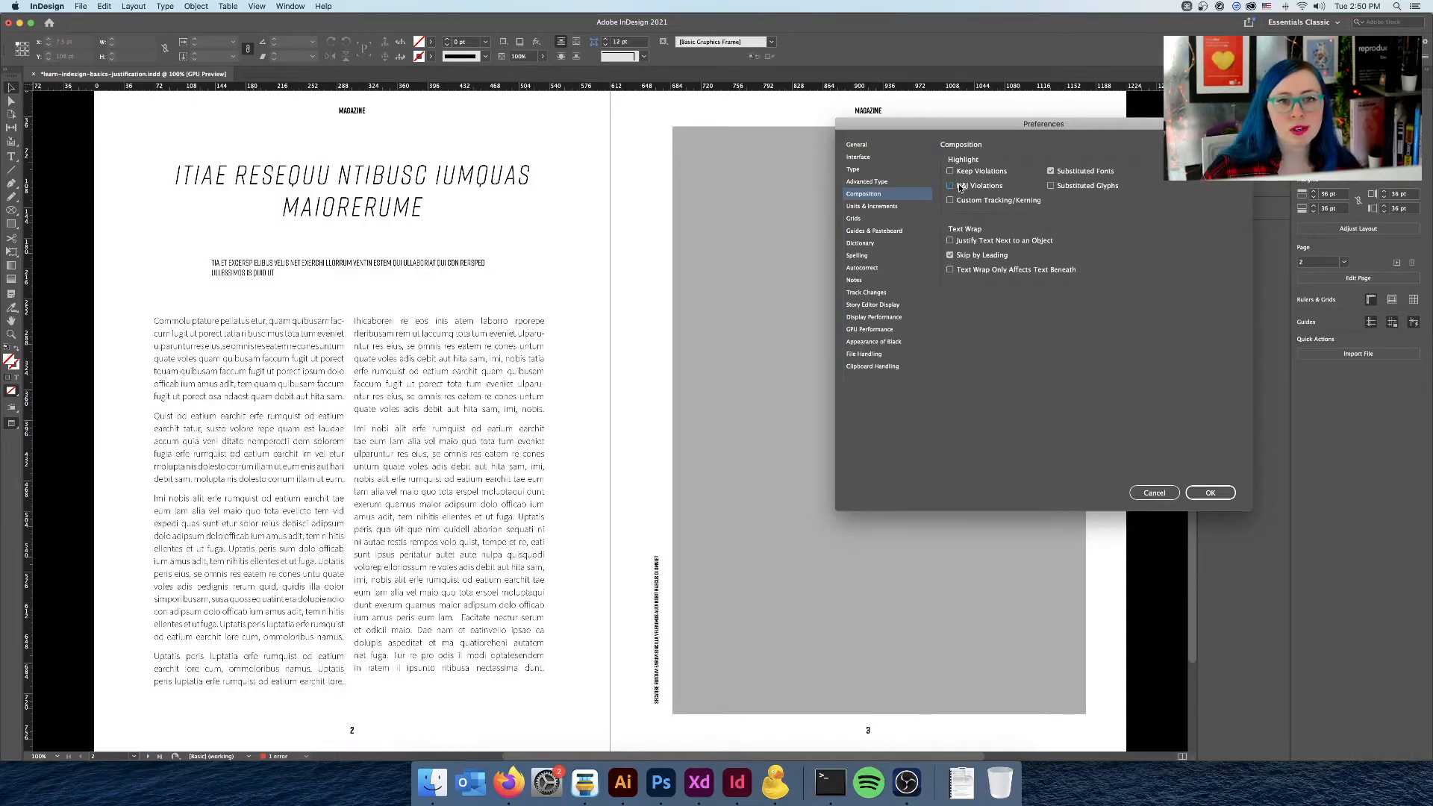
click(1196, 490)
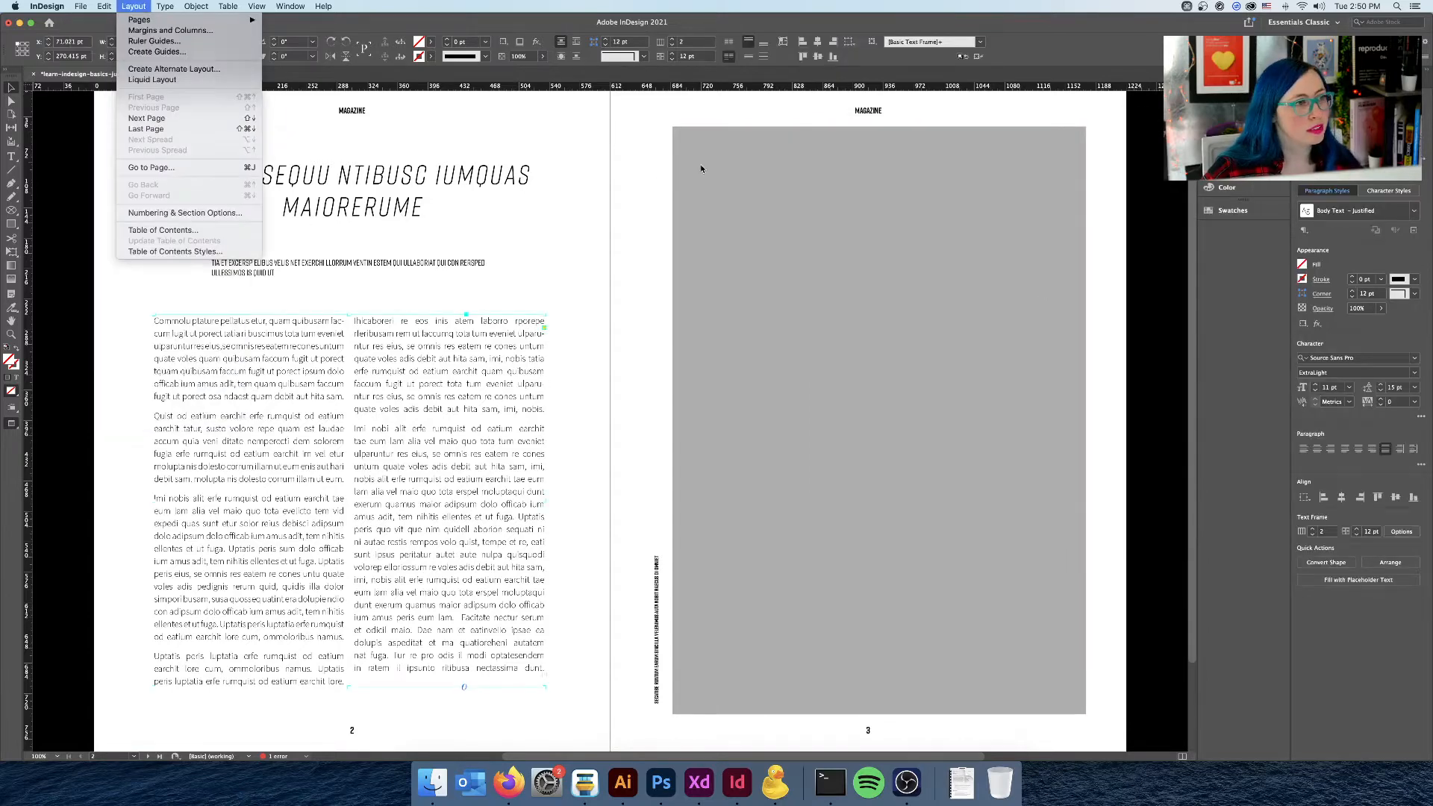
click(634, 179)
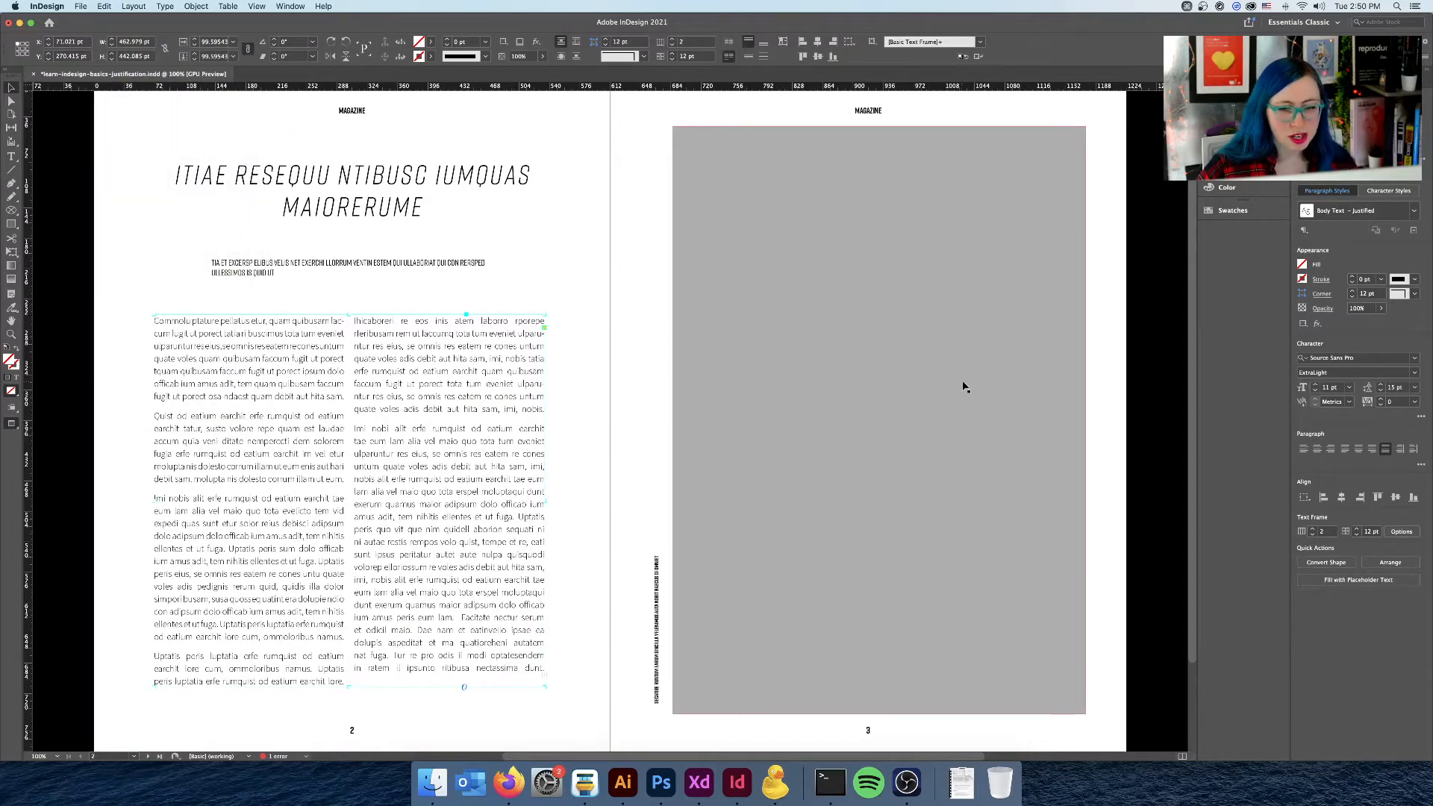
key(w)
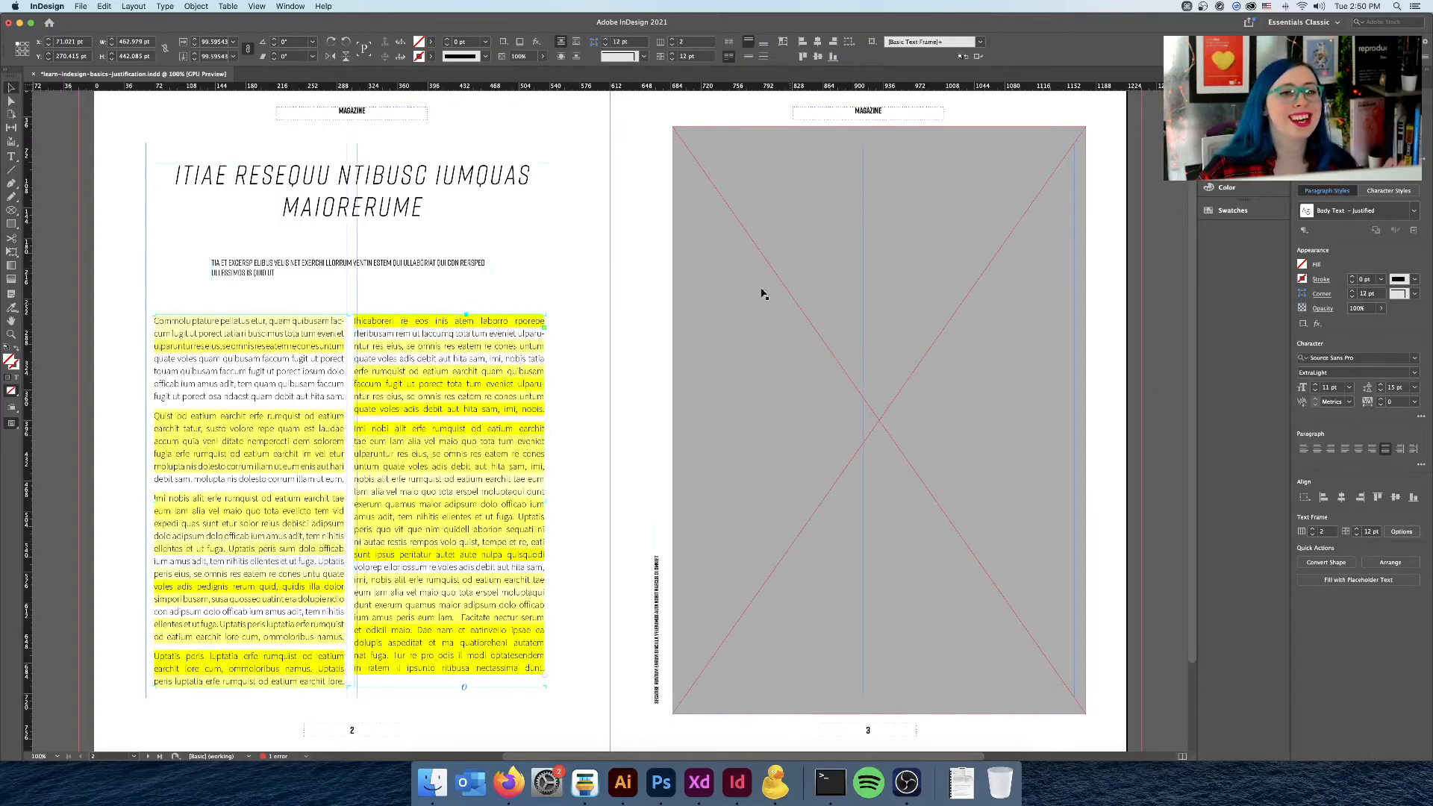
- Turn the H&J Violations highlighting off and back on in the Composition preferences
click(52, 7)
mouse_move(75, 30)
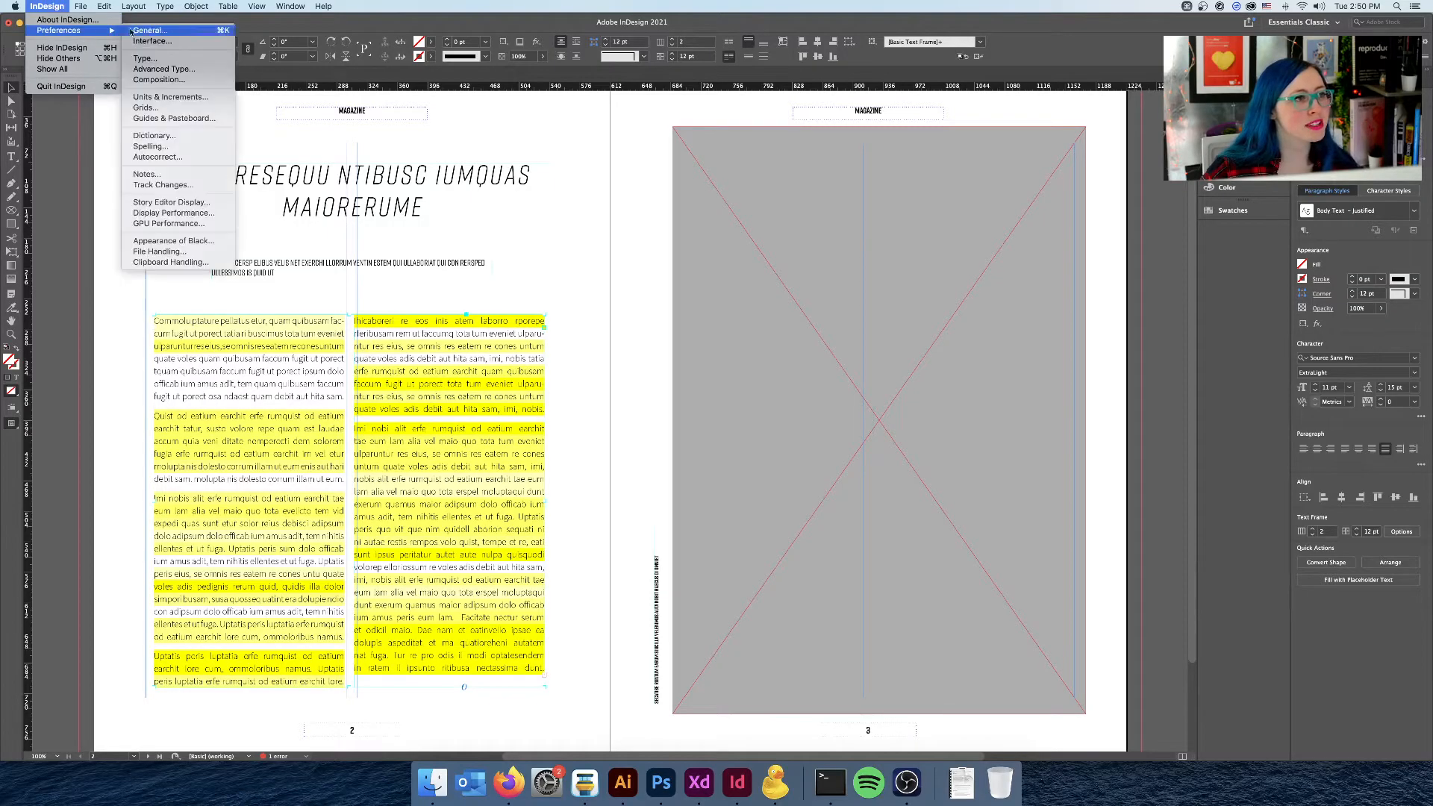
click(164, 78)
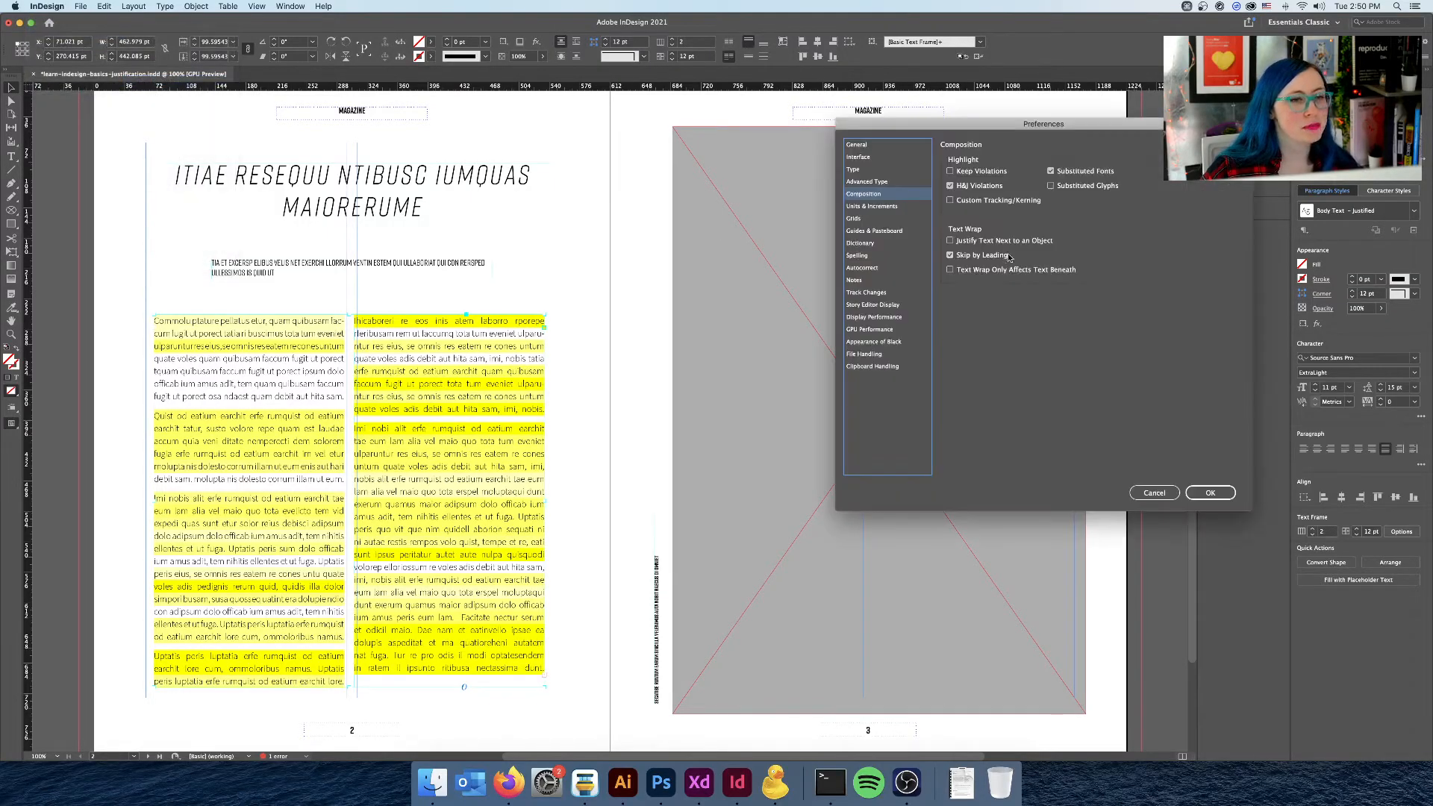
click(974, 189)
click(1209, 492)
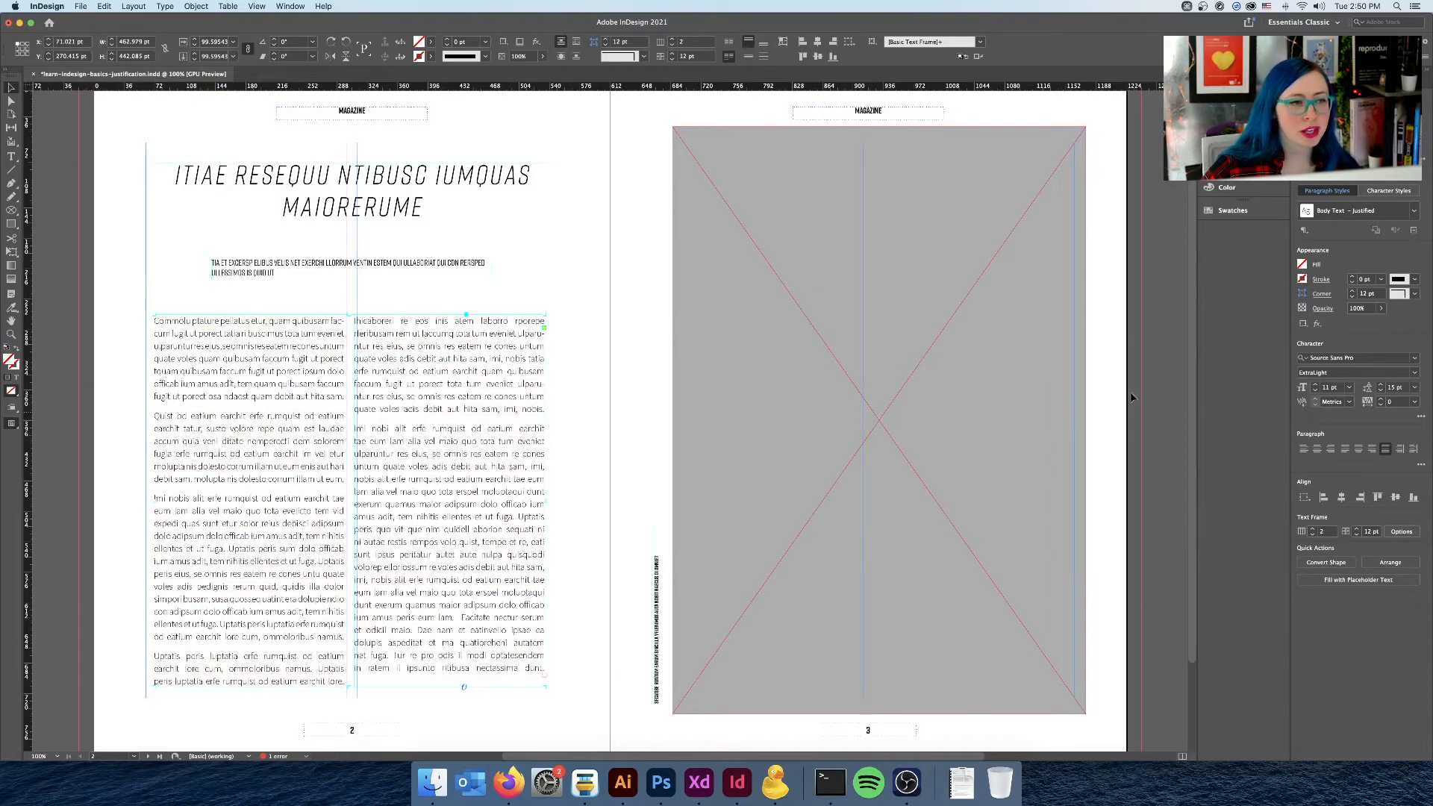
click(49, 6)
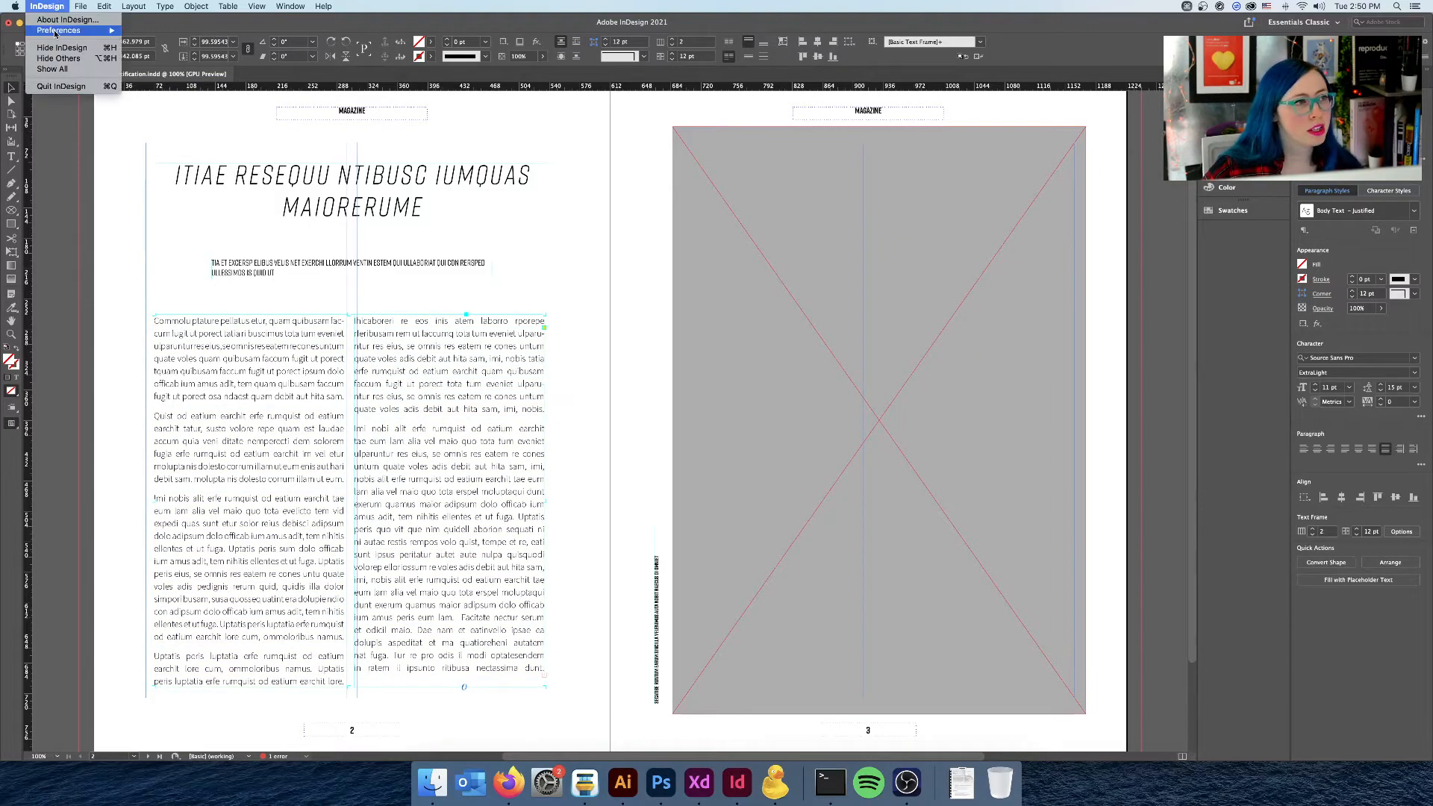
mouse_move(71, 30)
click(171, 80)
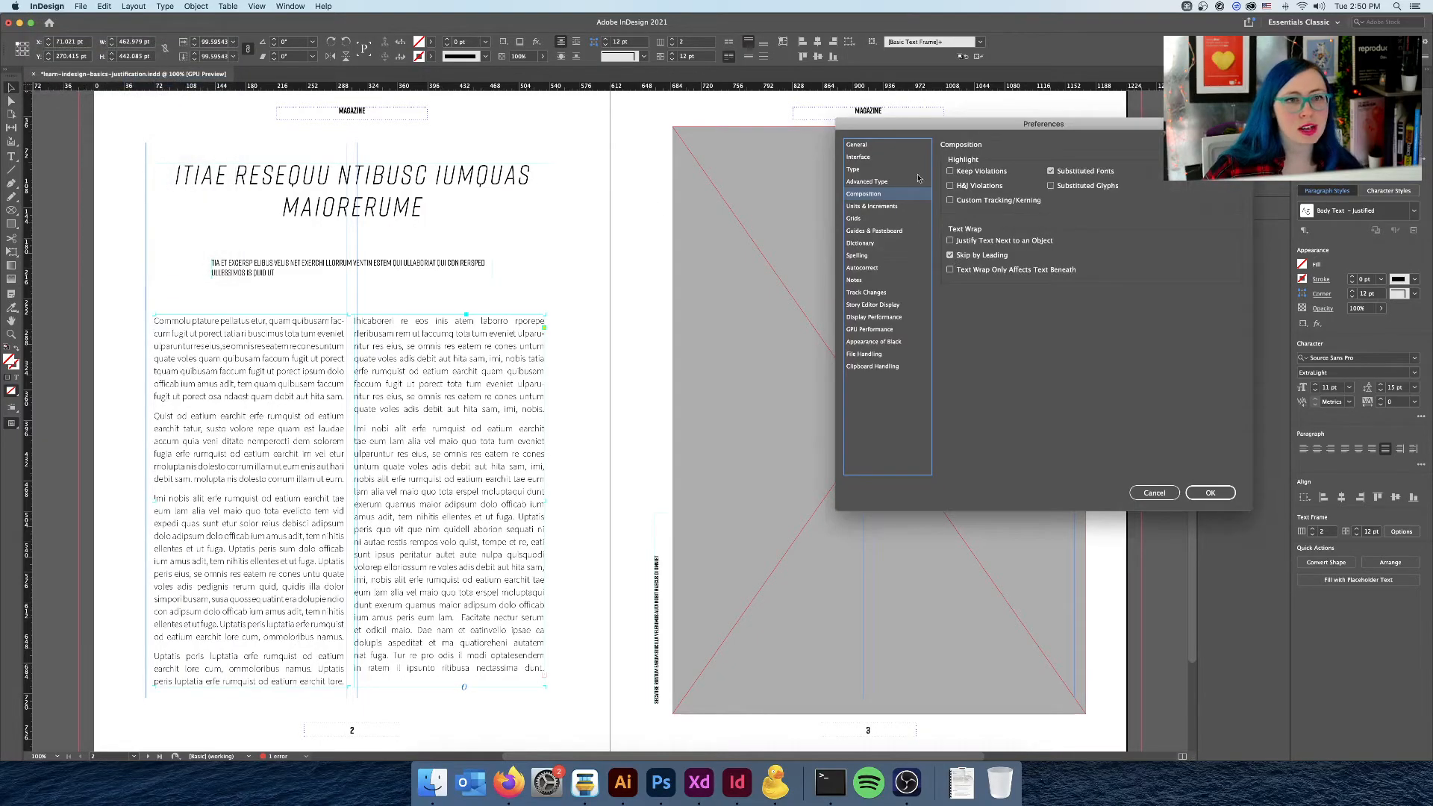
click(970, 186)
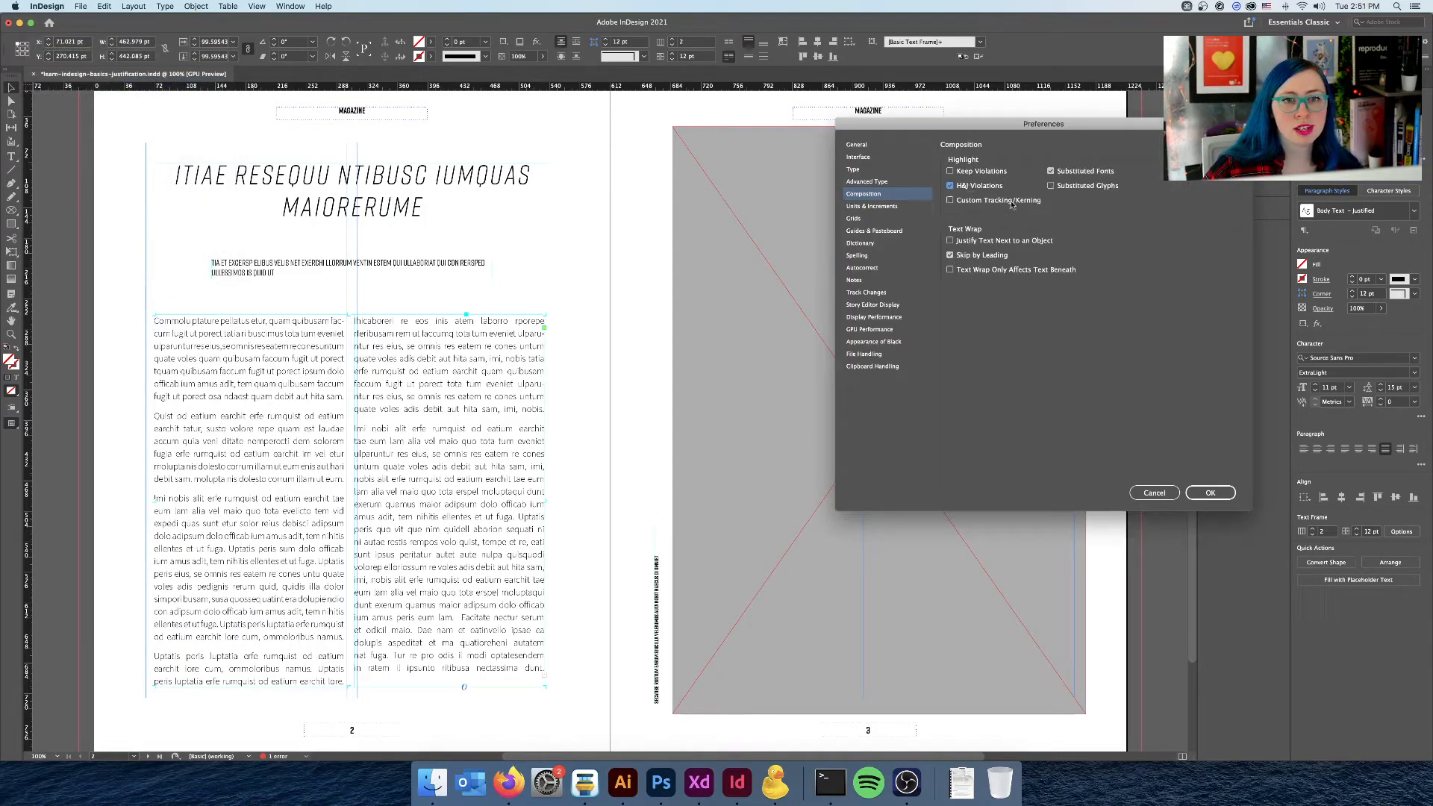
click(1212, 492)
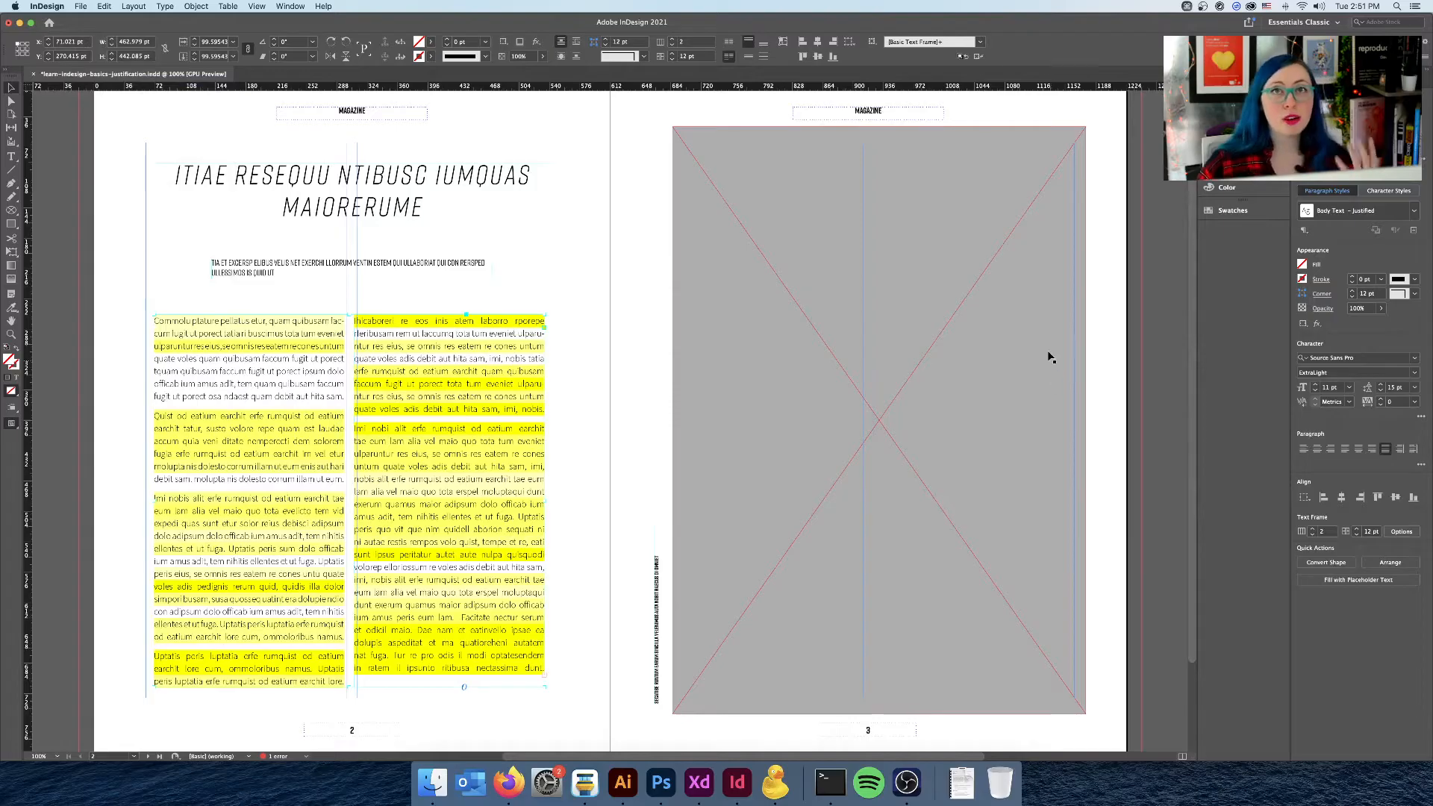
- Examine the word spacing of the highlighted lines at the start of the second body text column
key(alt)
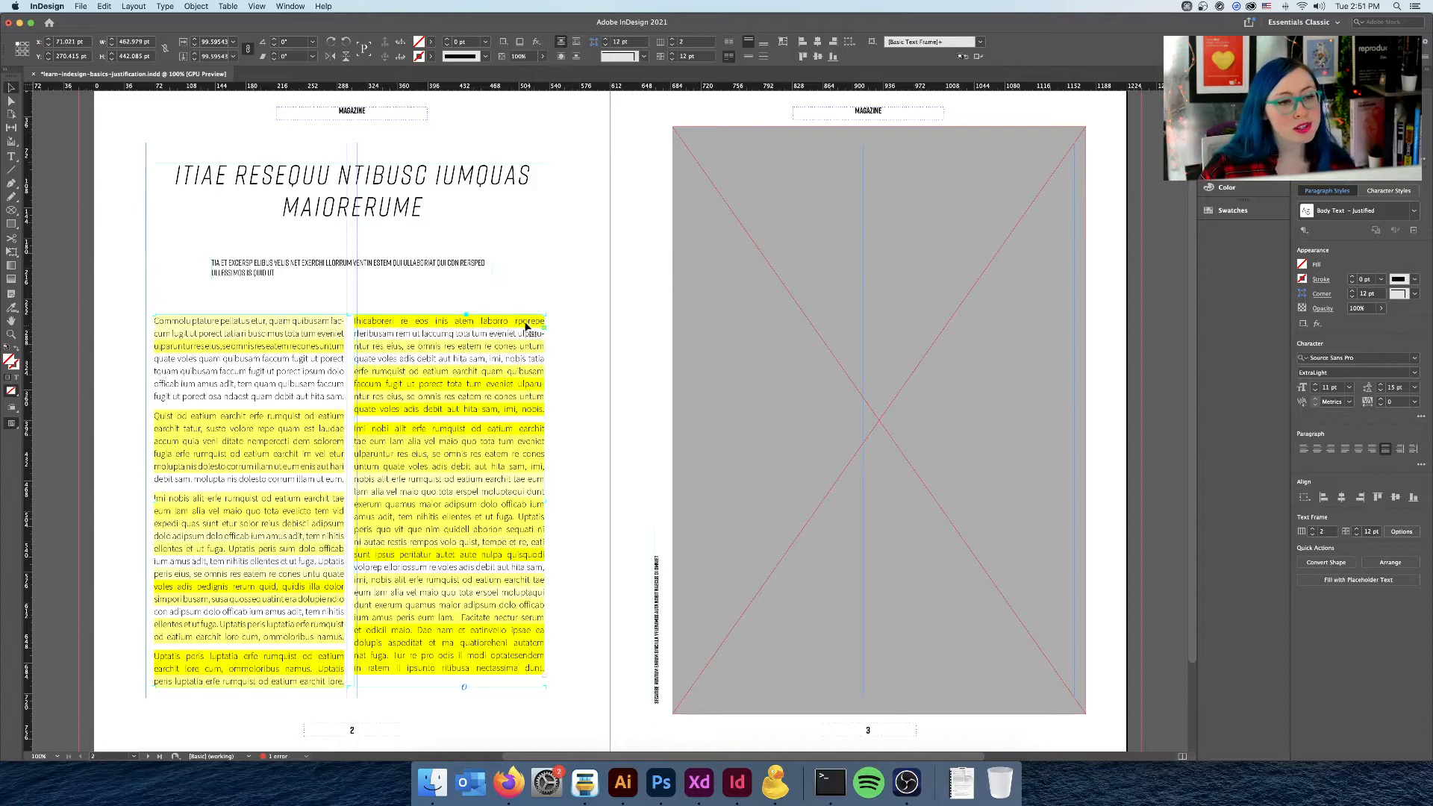
key(ctrl)
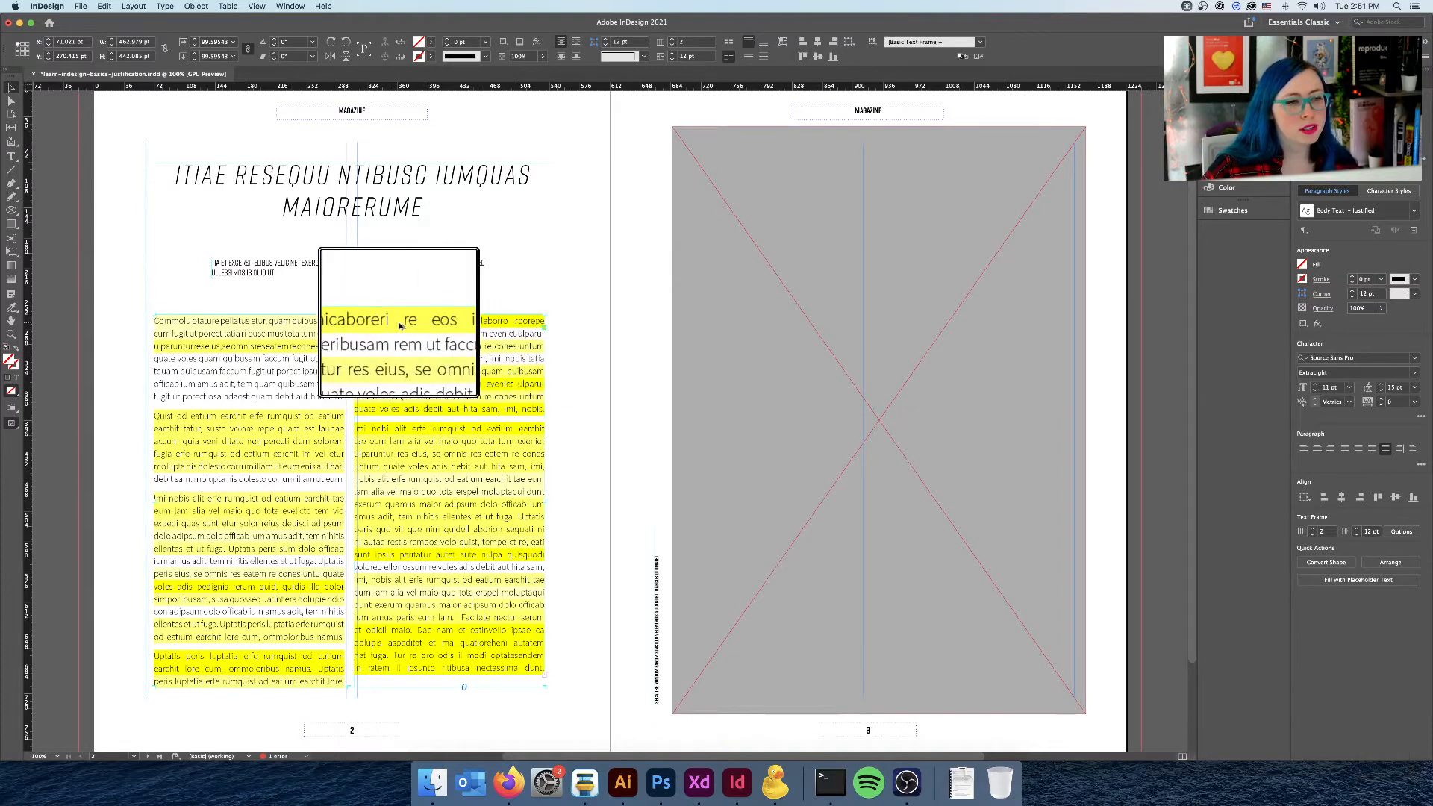
key(ctrl)
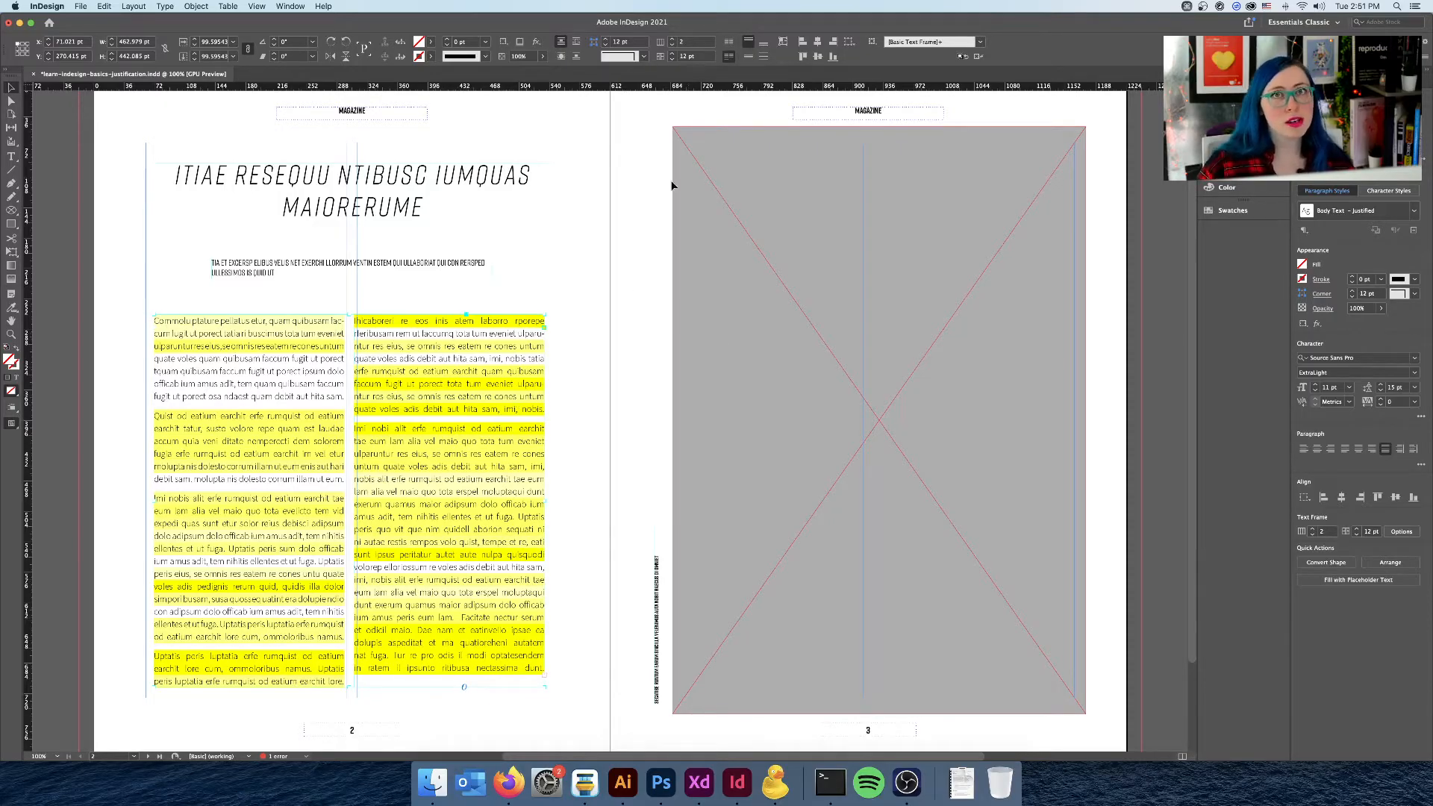
key(alt)
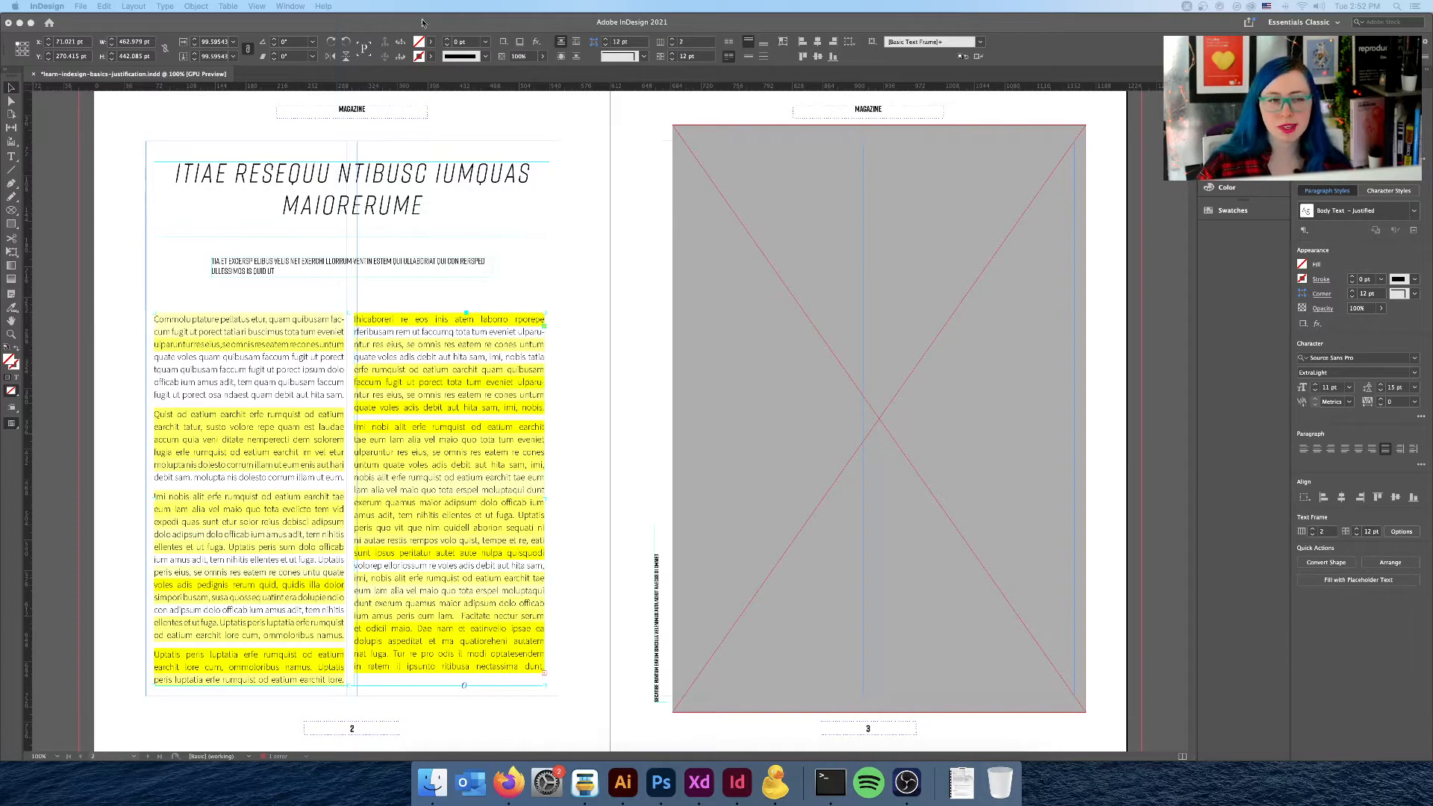
- Open the options of the Body Text – Justified paragraph style in the BODY TEXT group, uncovering the first text column
click(290, 6)
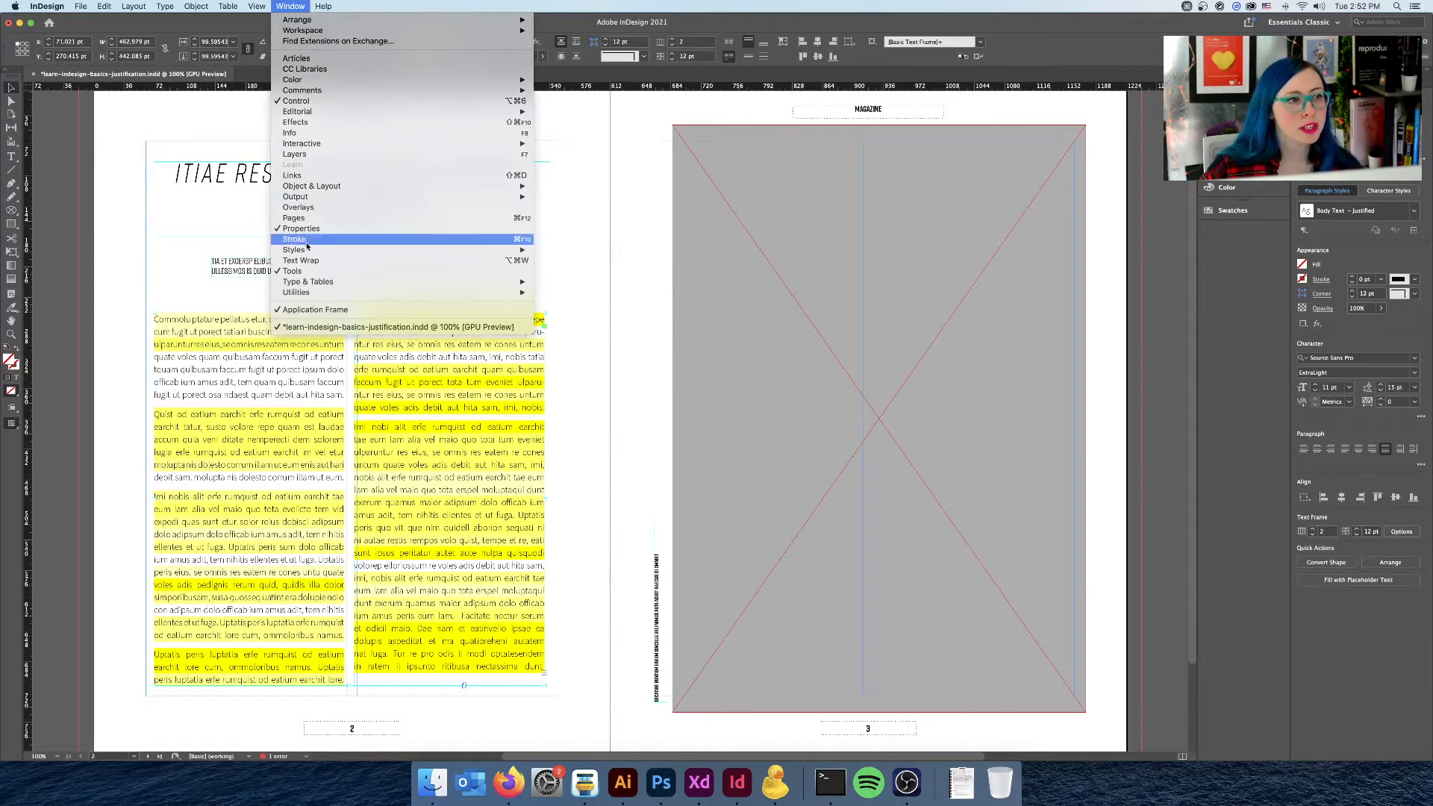
mouse_move(518, 248)
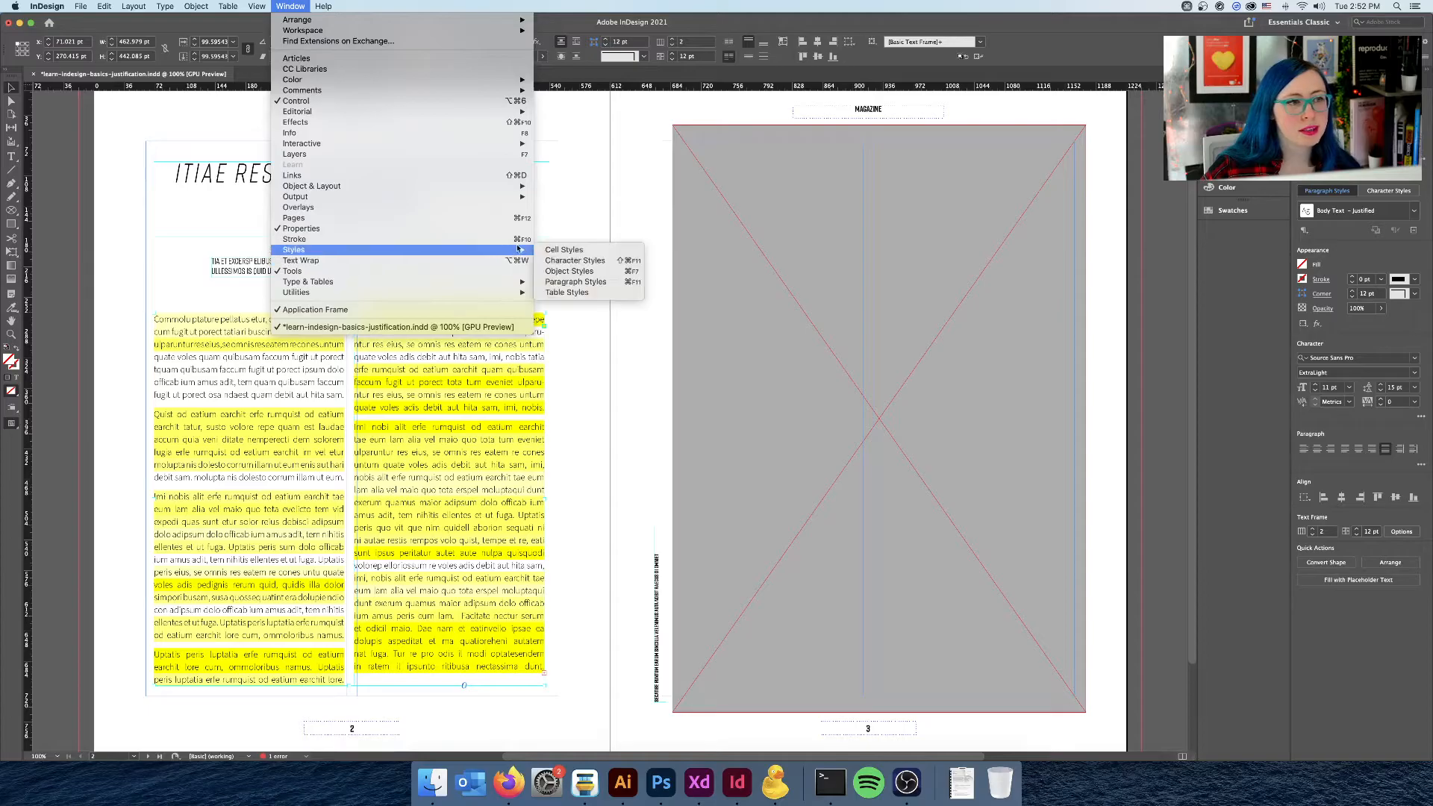
click(576, 282)
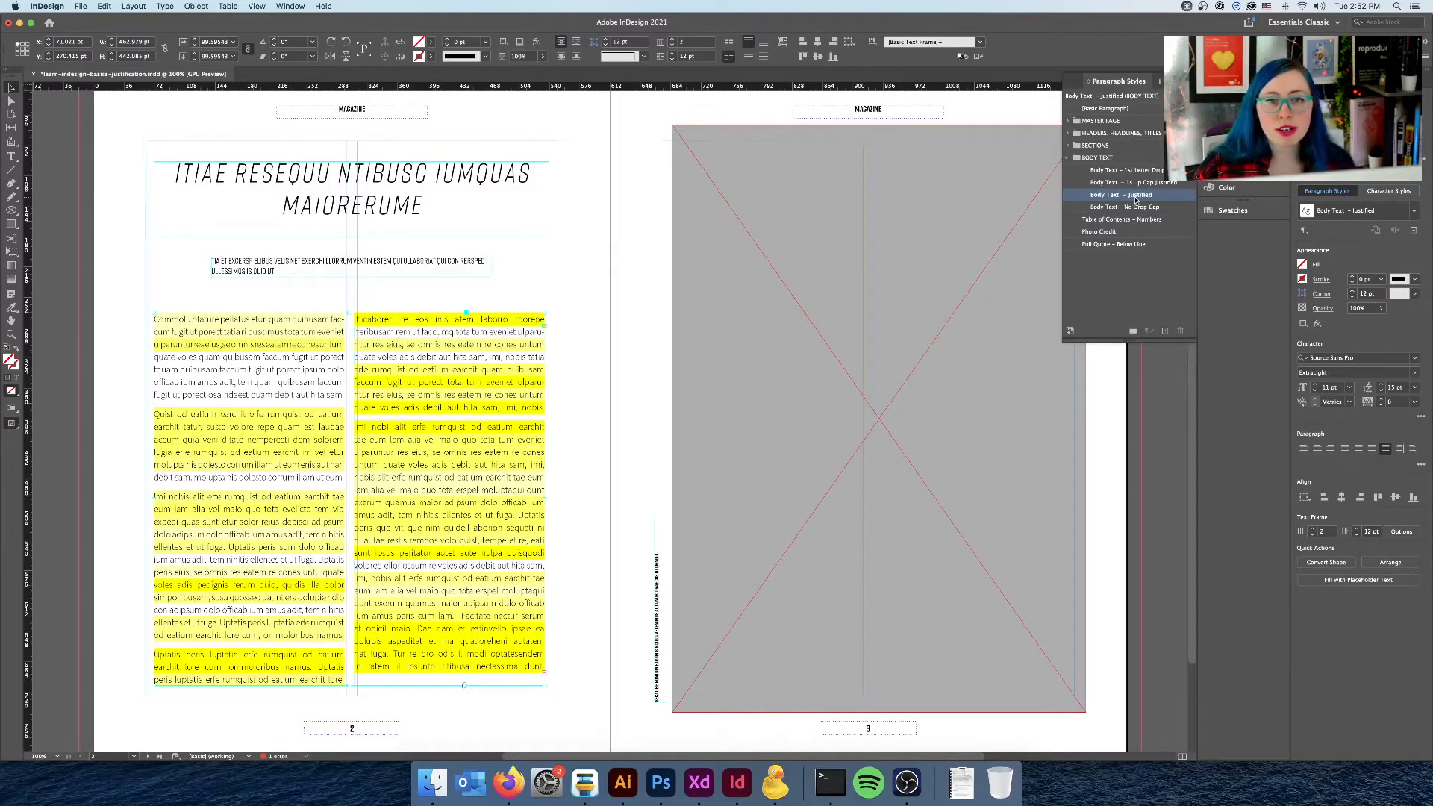
right_click(1171, 200)
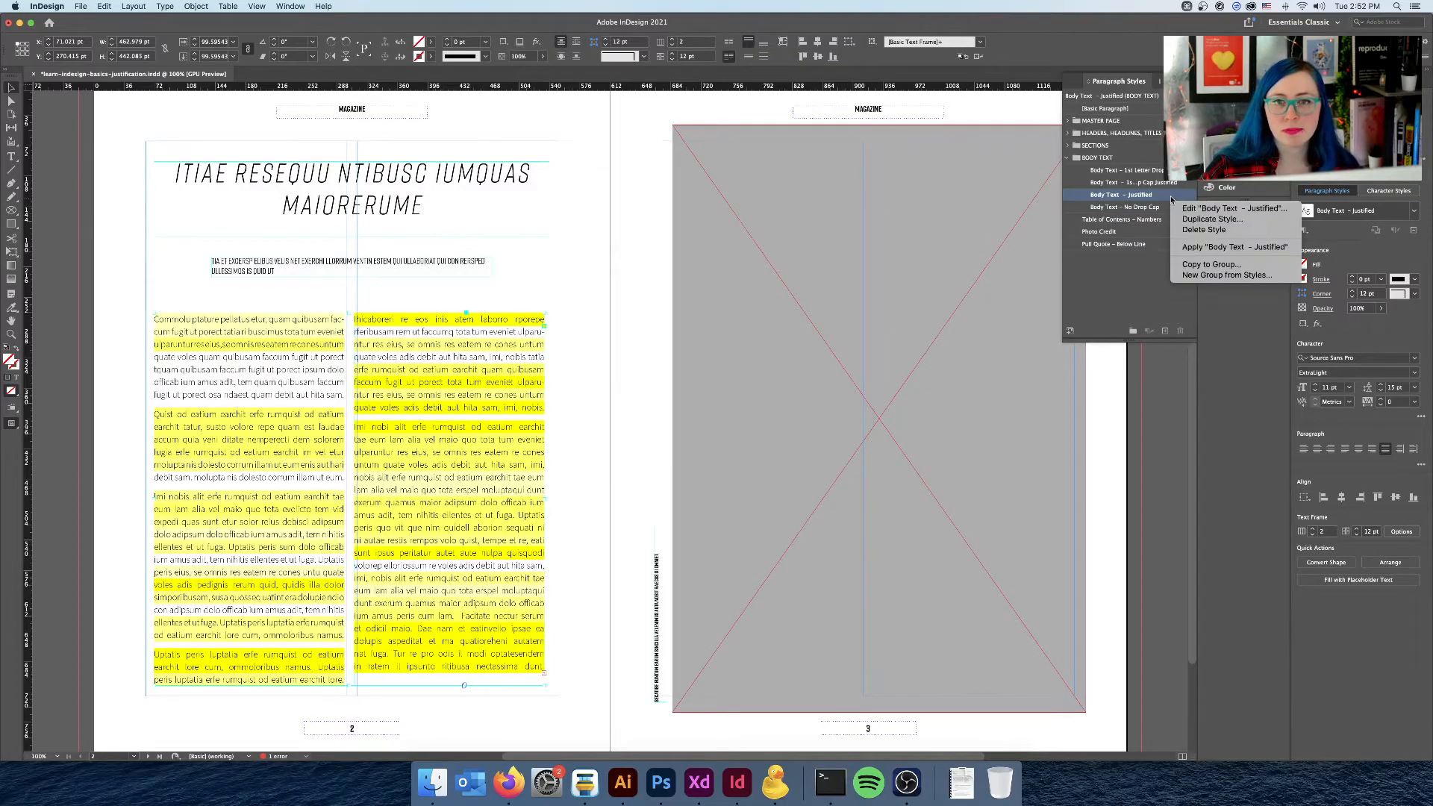
click(1185, 209)
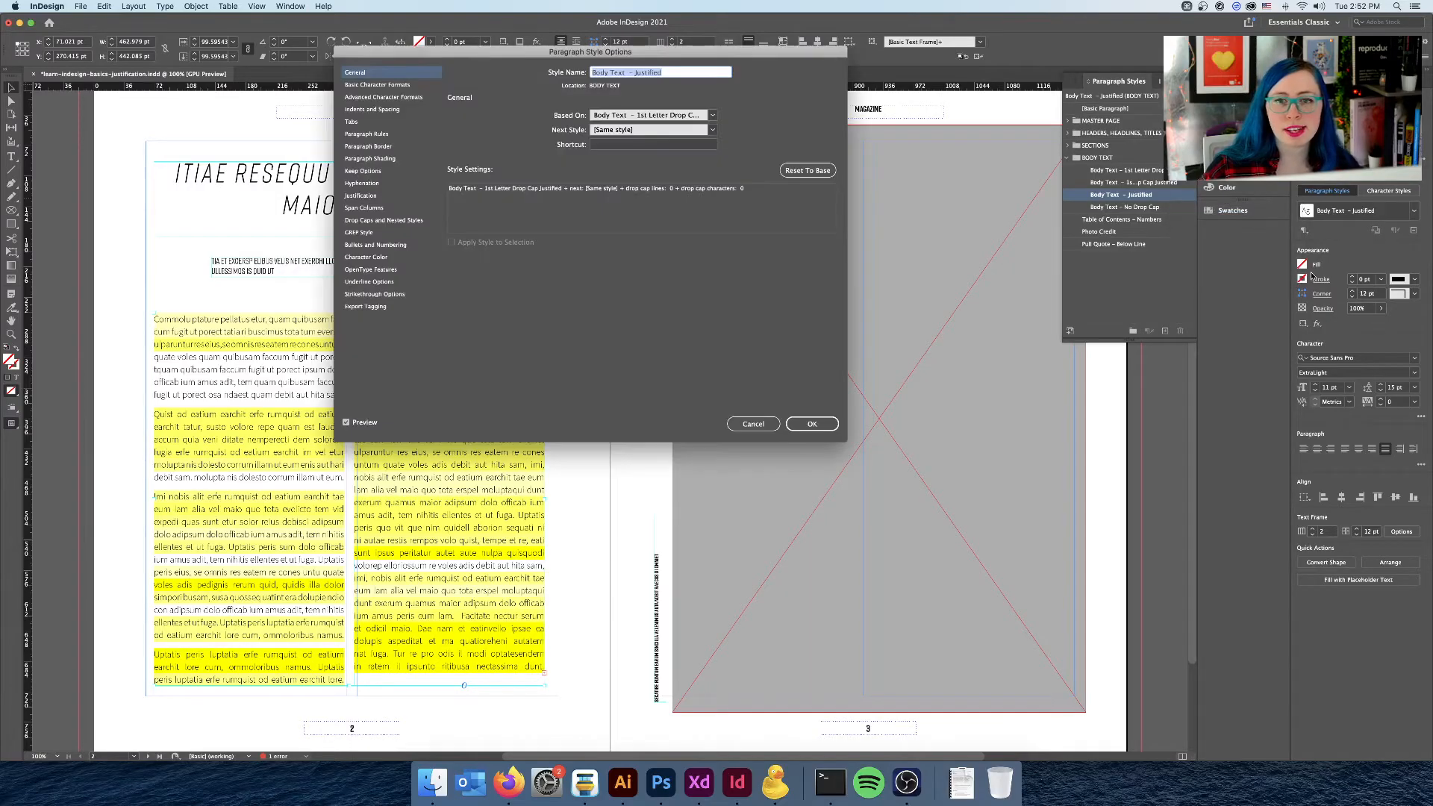
drag(604, 50, 767, 121)
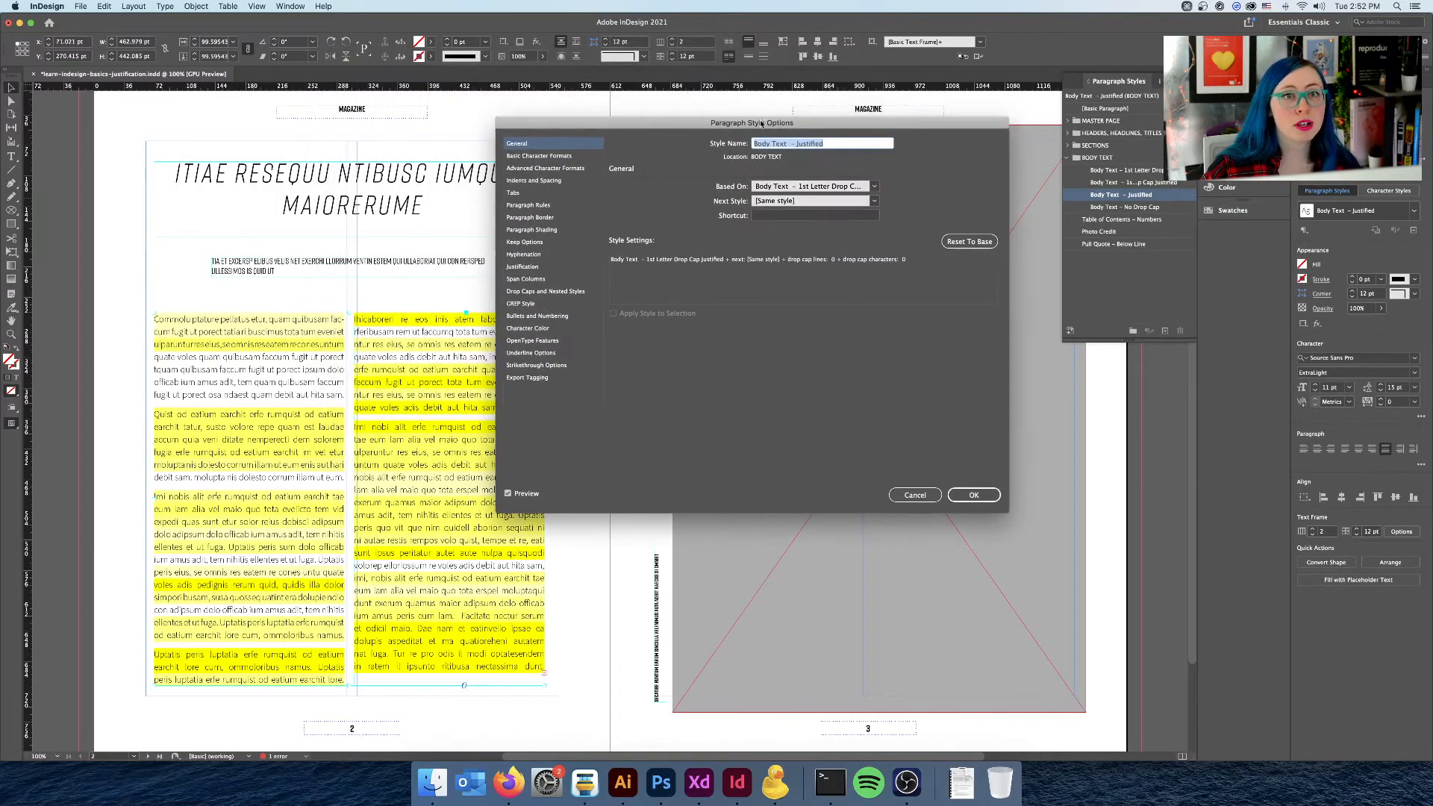
key(ctrl)
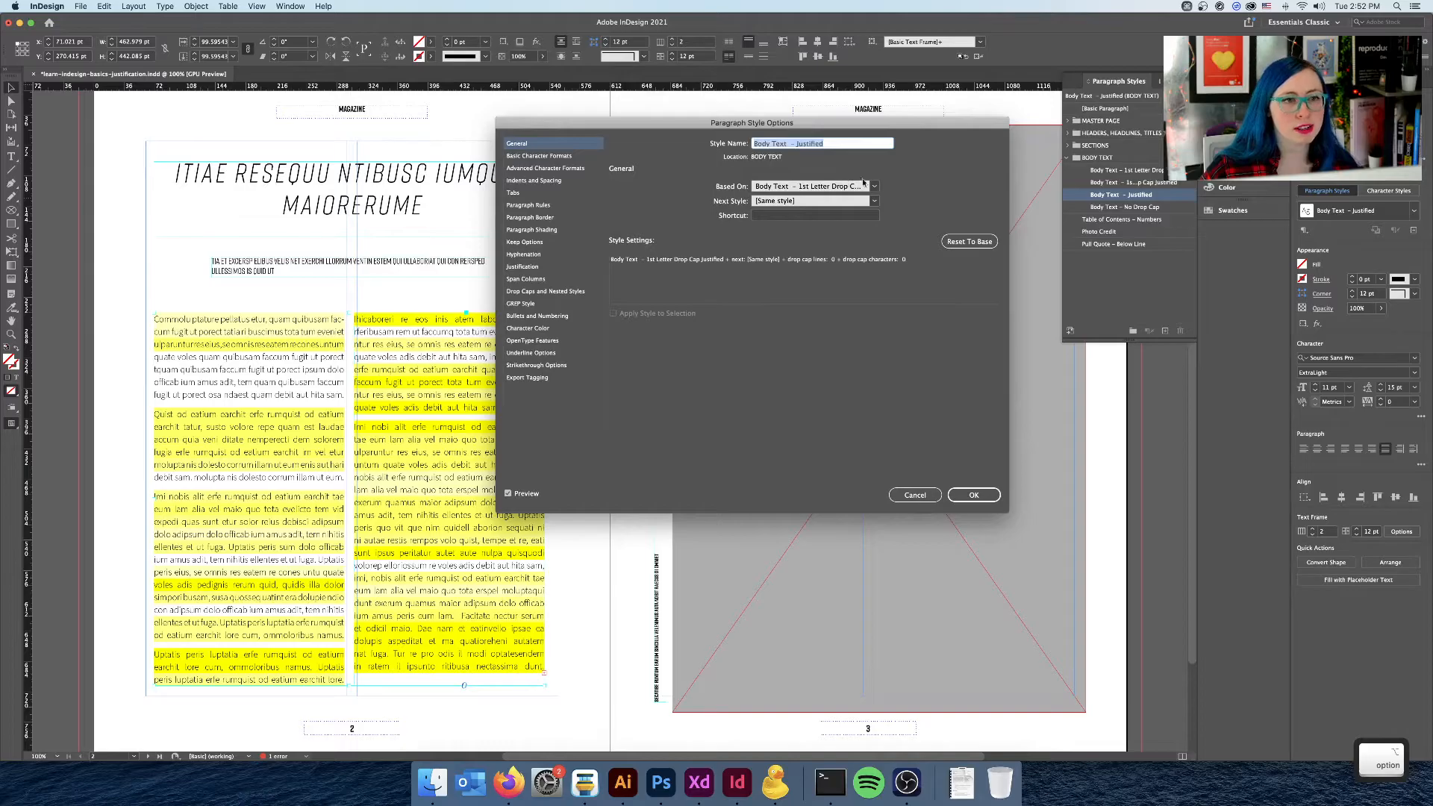
key(ctrl)
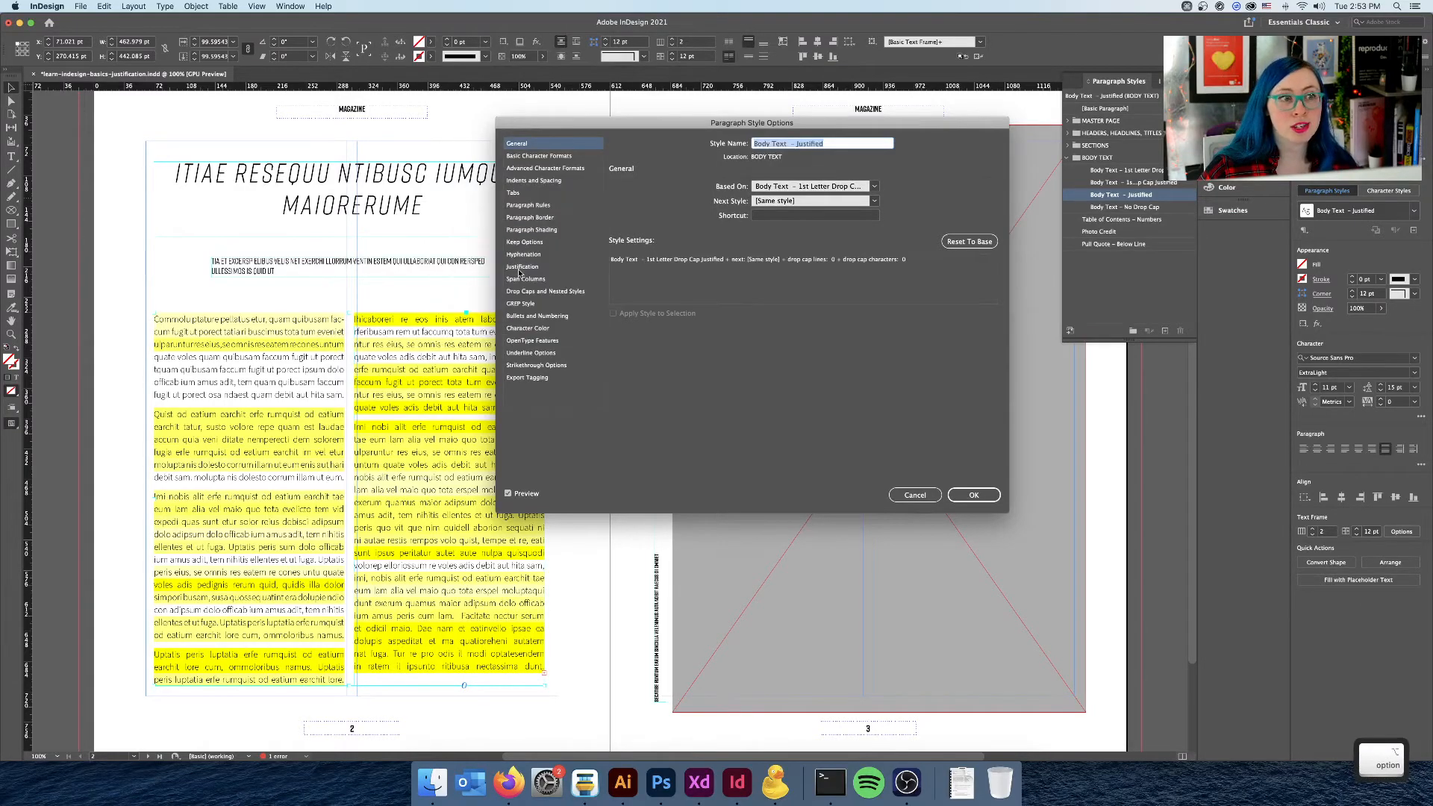
- Set the minimum word spacing to 90% in the Justification settings of the Body Text – Justified style and apply the change
click(524, 255)
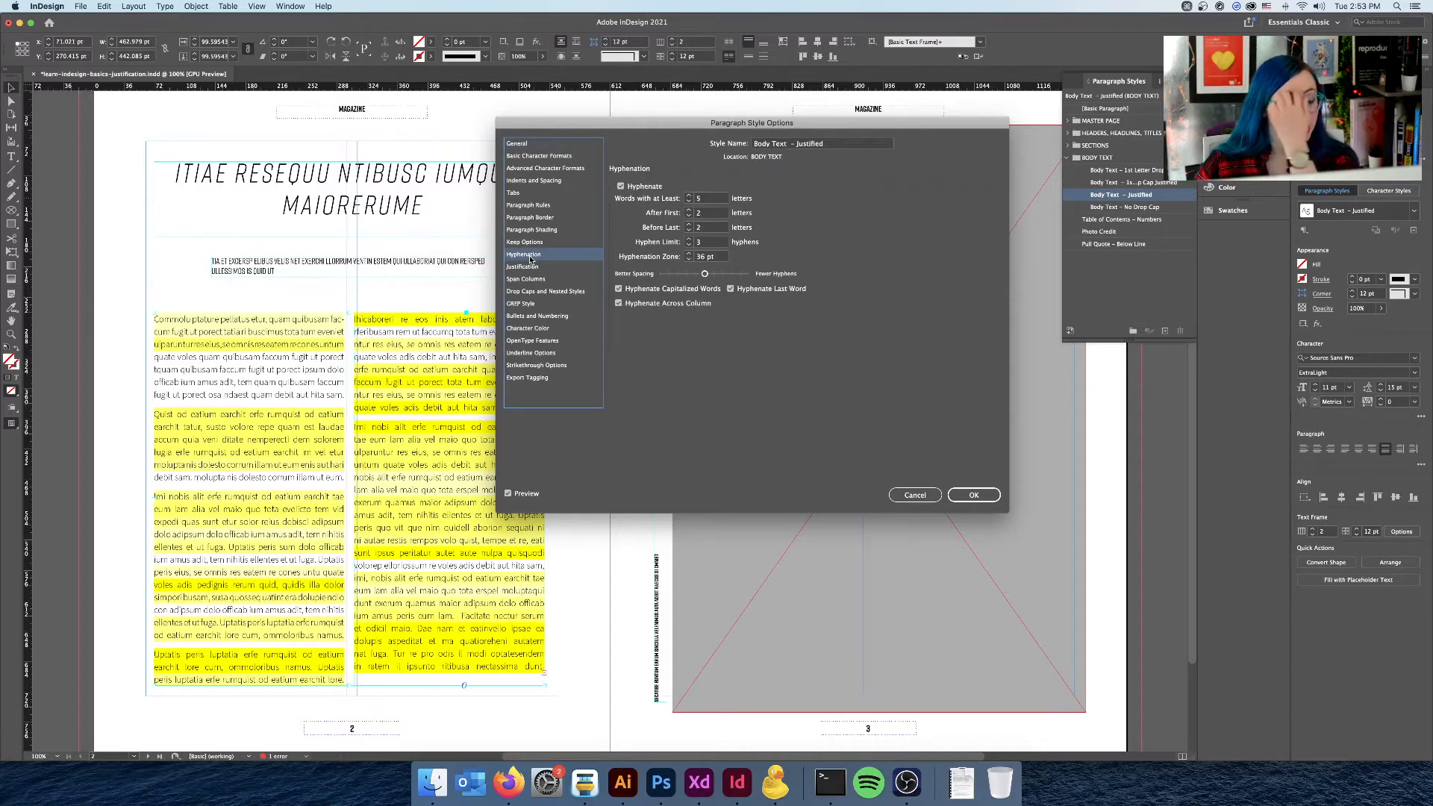
click(525, 266)
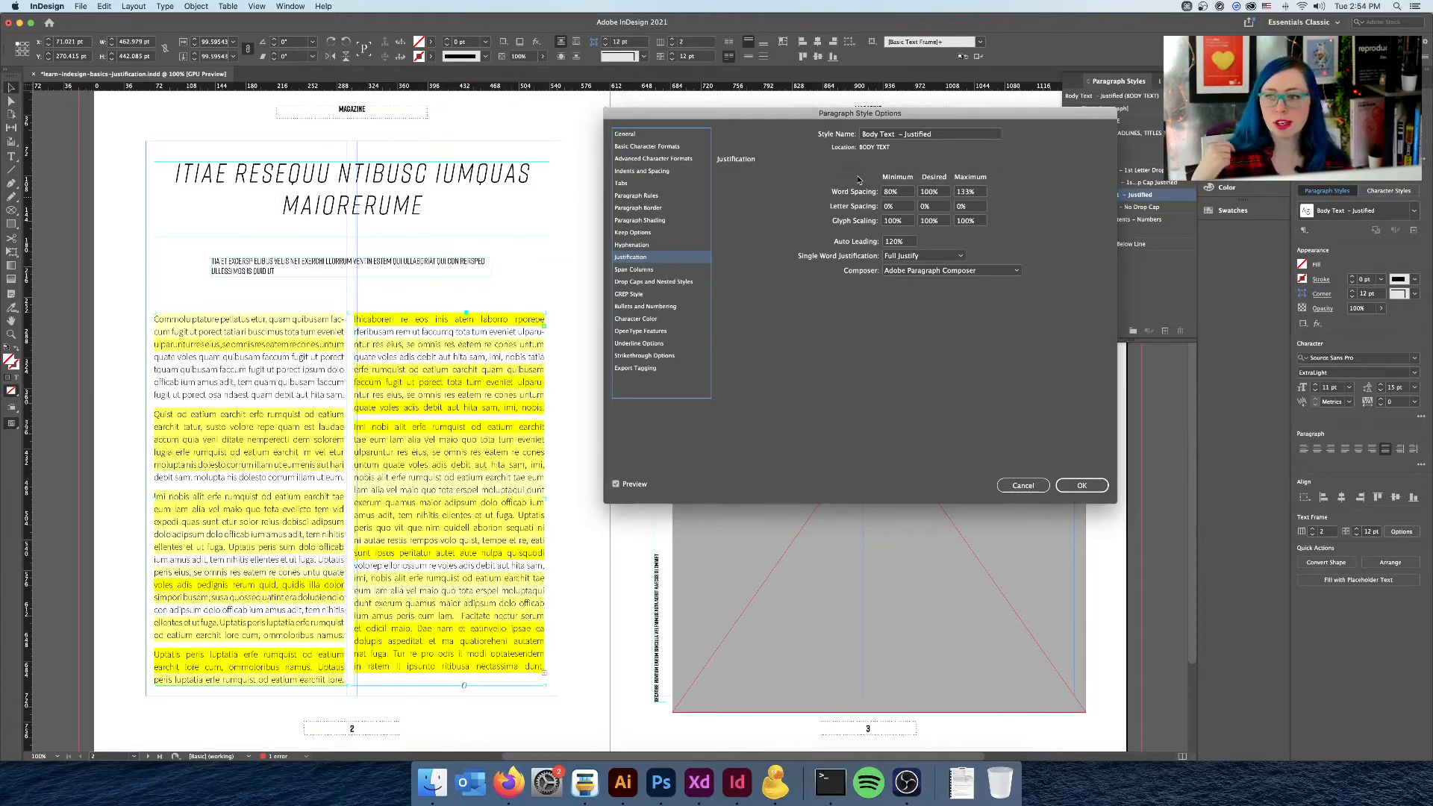
click(907, 192)
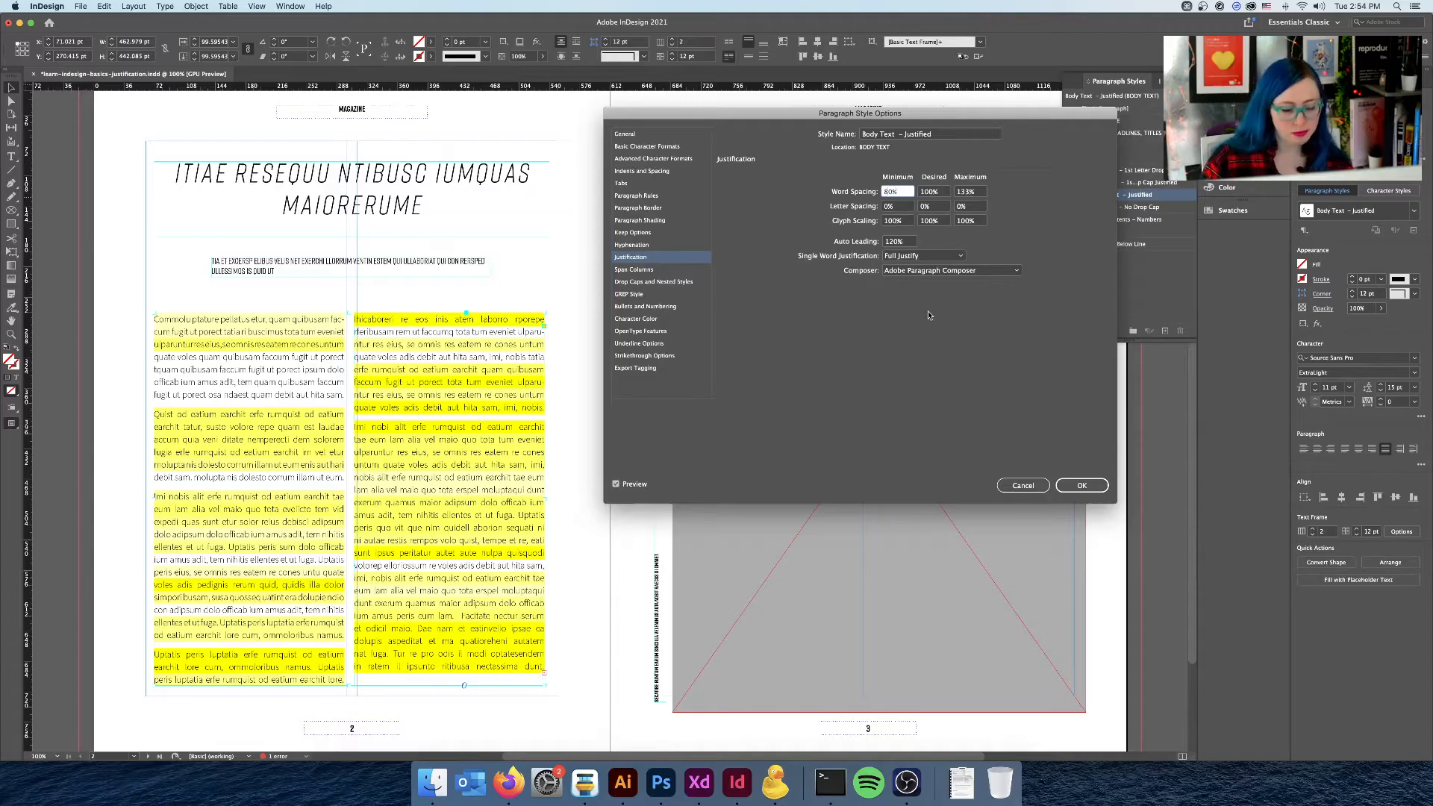
text(9)
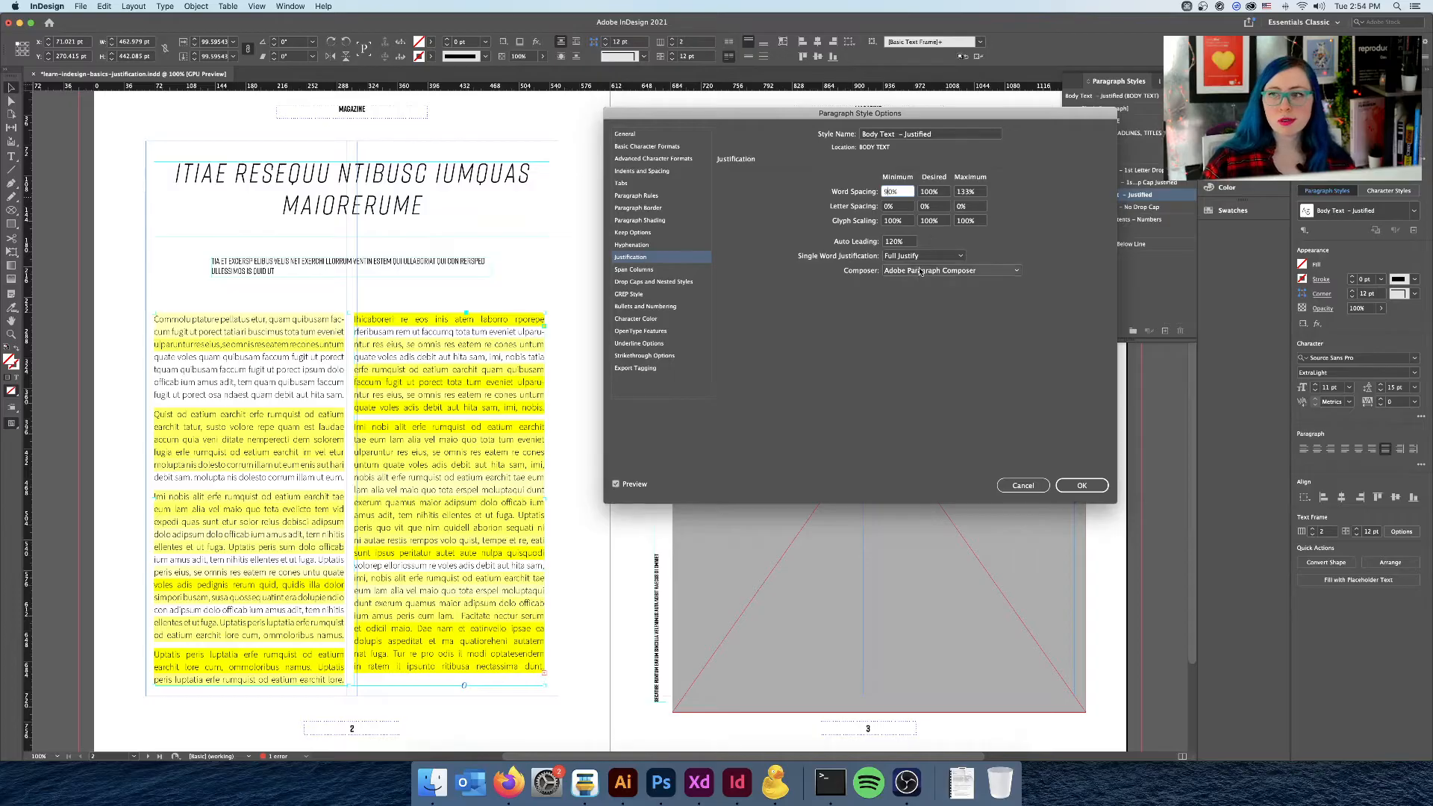
click(933, 191)
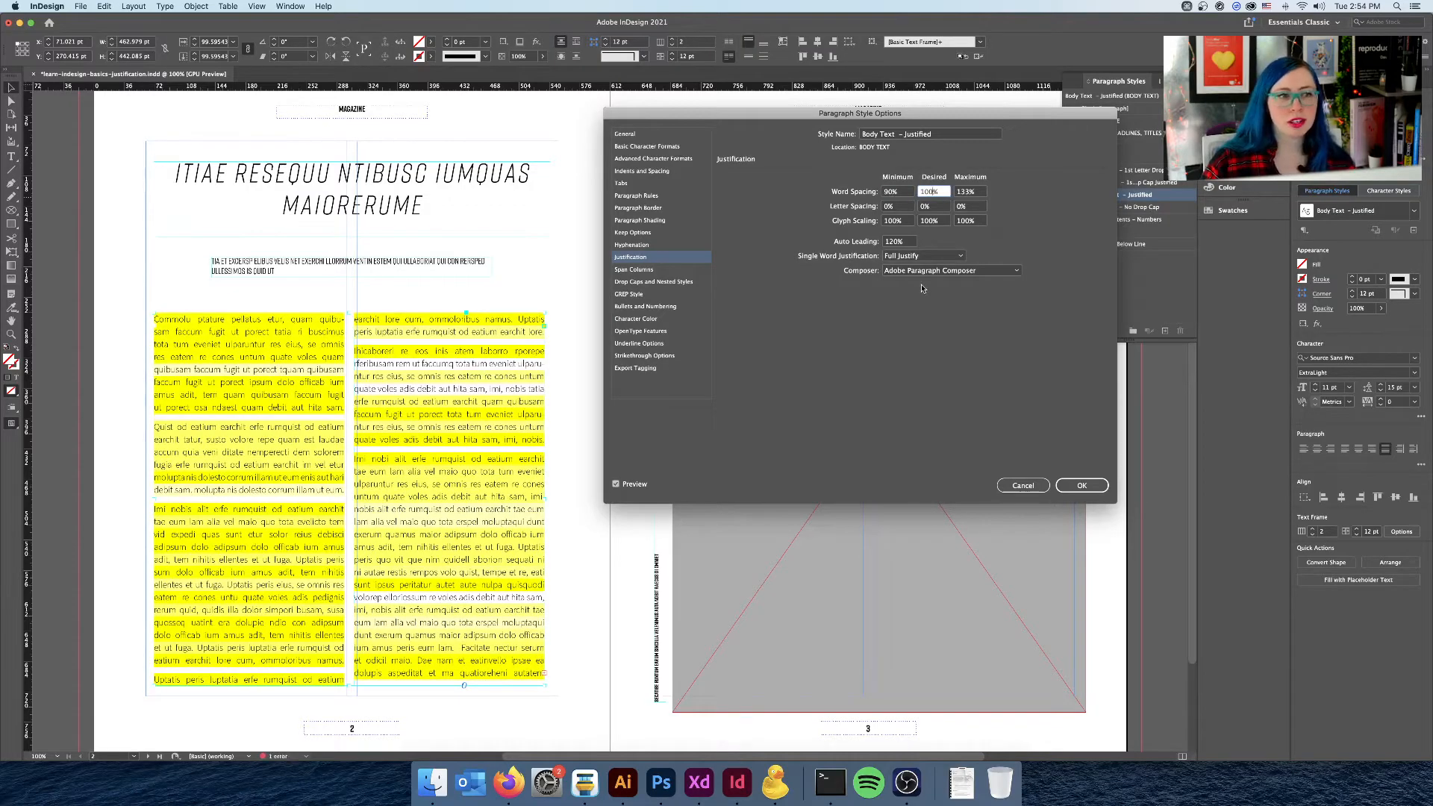
key(alt)
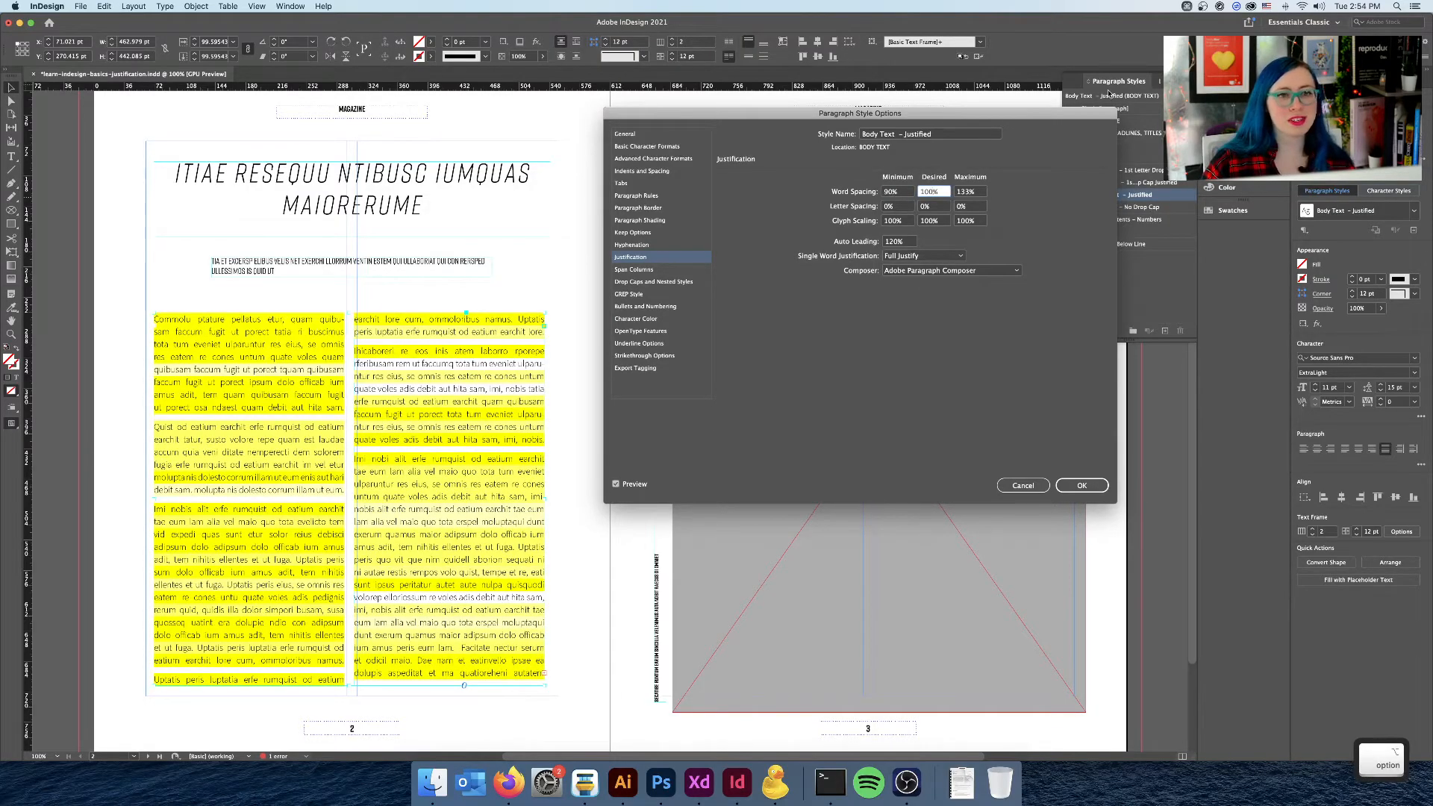
click(969, 192)
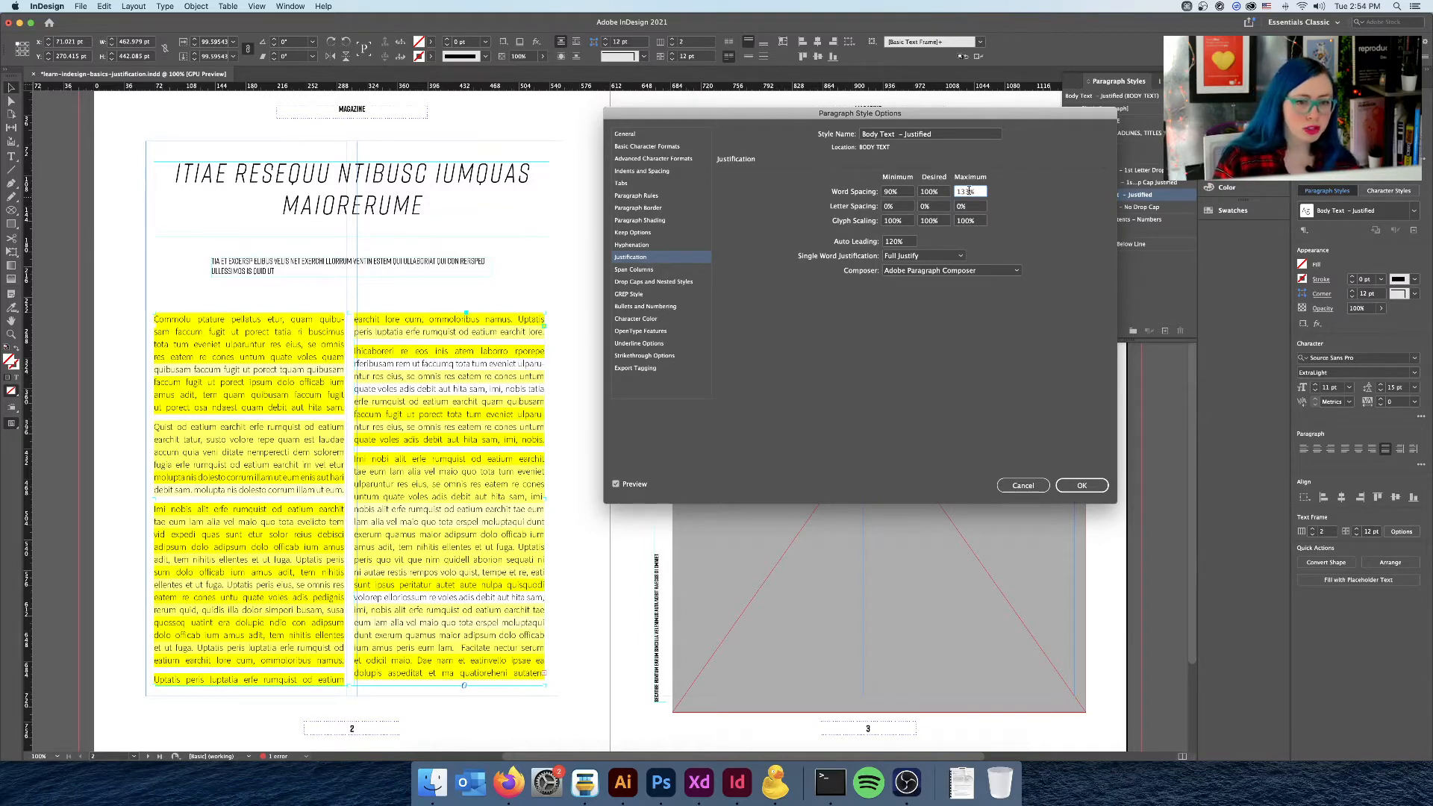
key(Return)
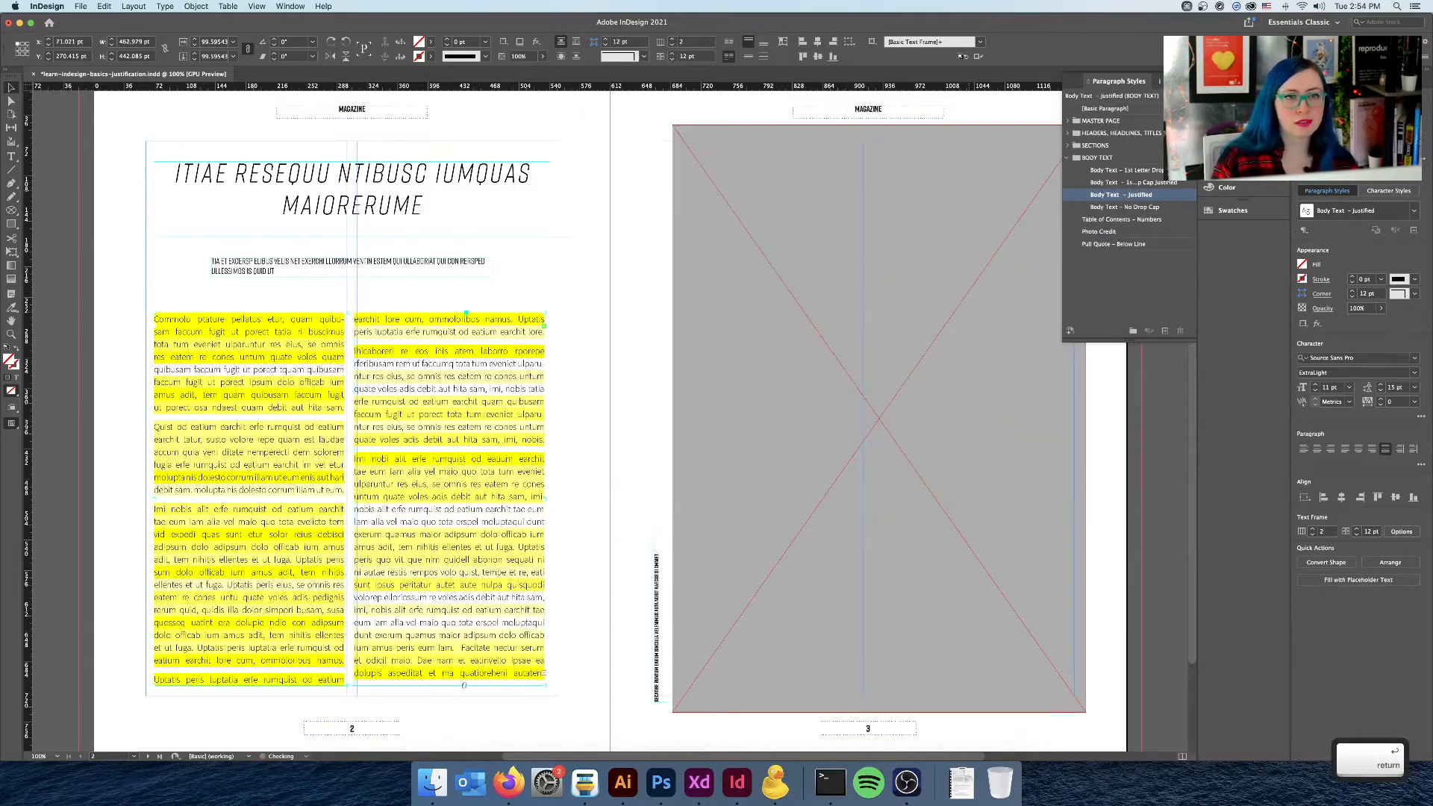
- In the Justification settings of the Body Text – Justified style, set the letter spacing to a minimum of -5% and a maximum of 3%
double_click(1121, 195)
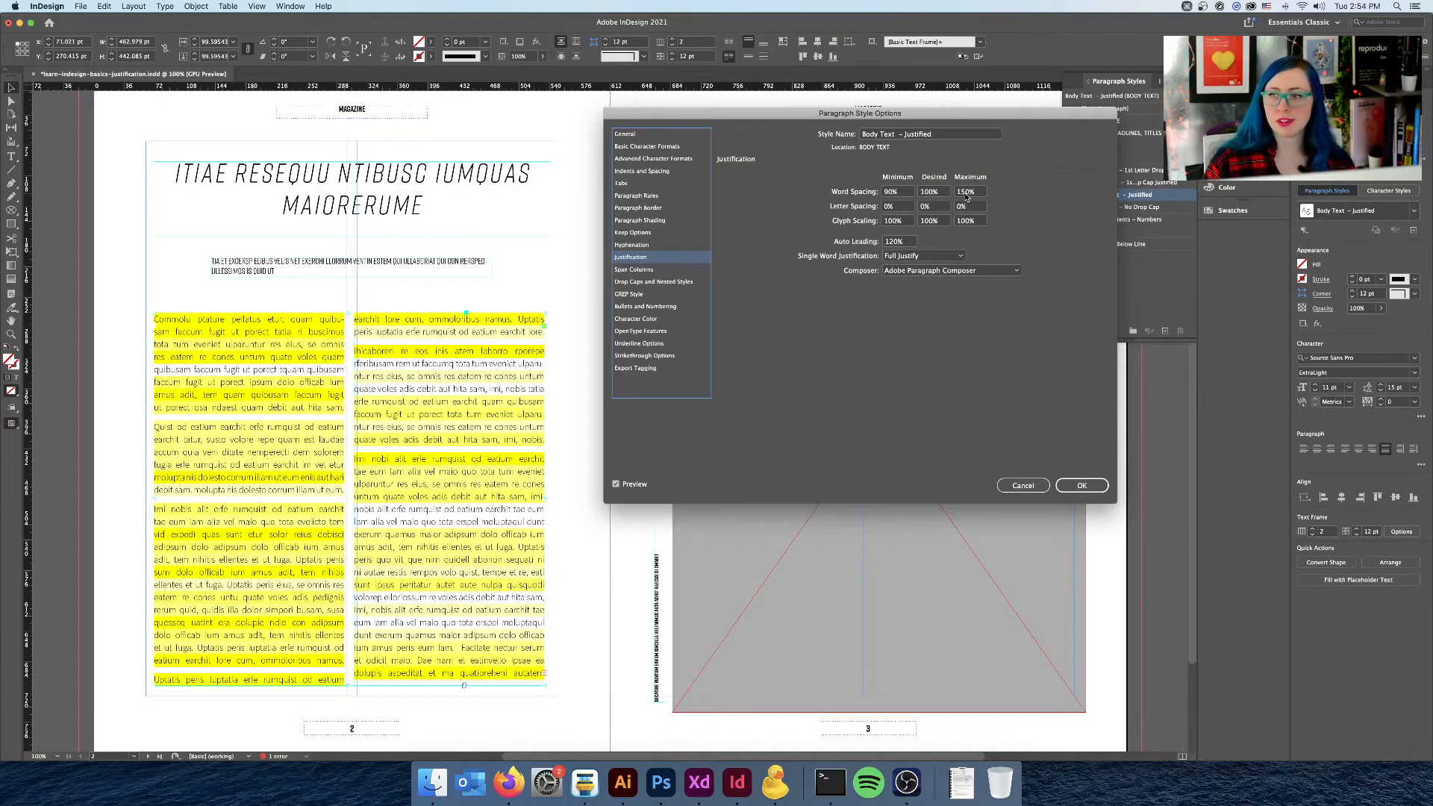
click(892, 207)
text(-5)
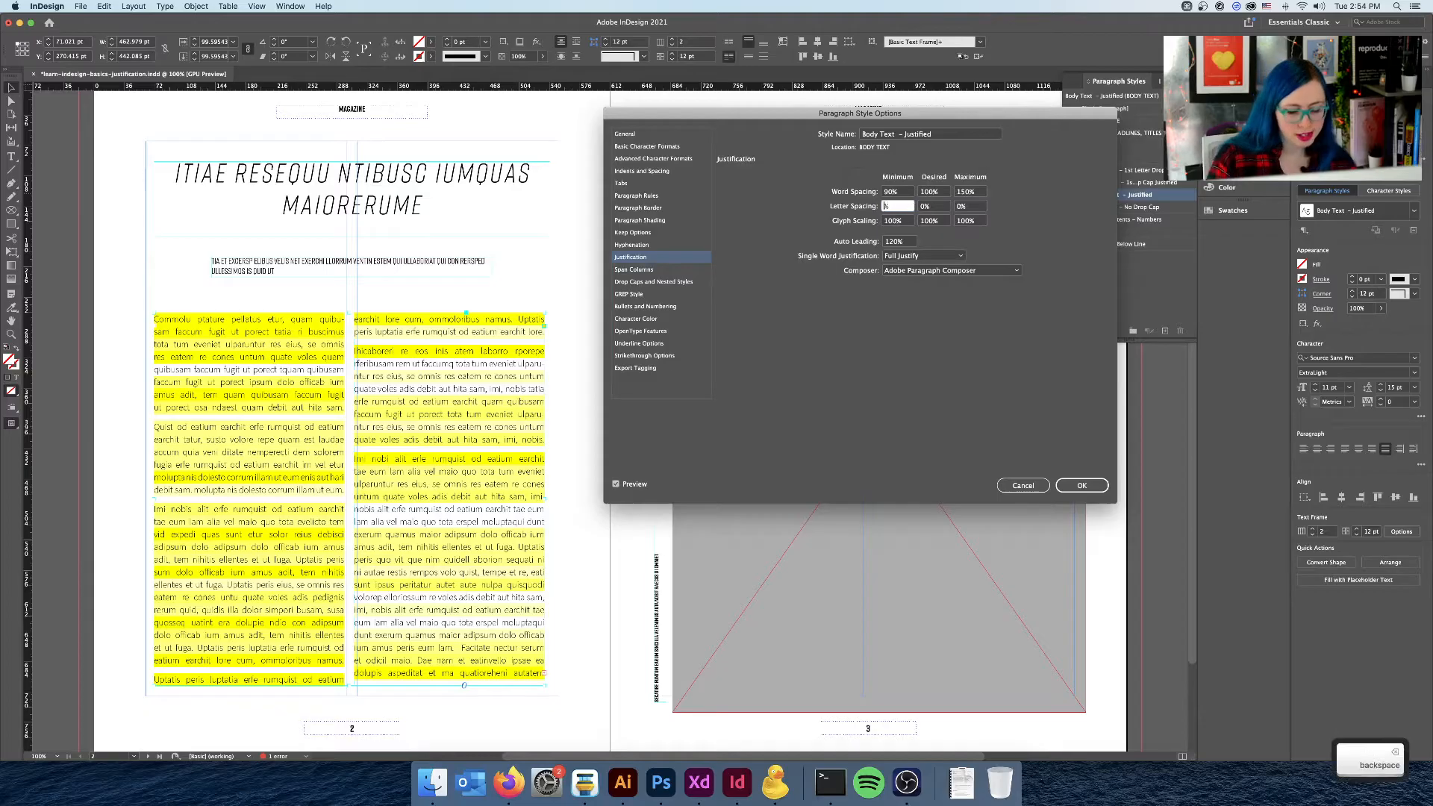
click(942, 210)
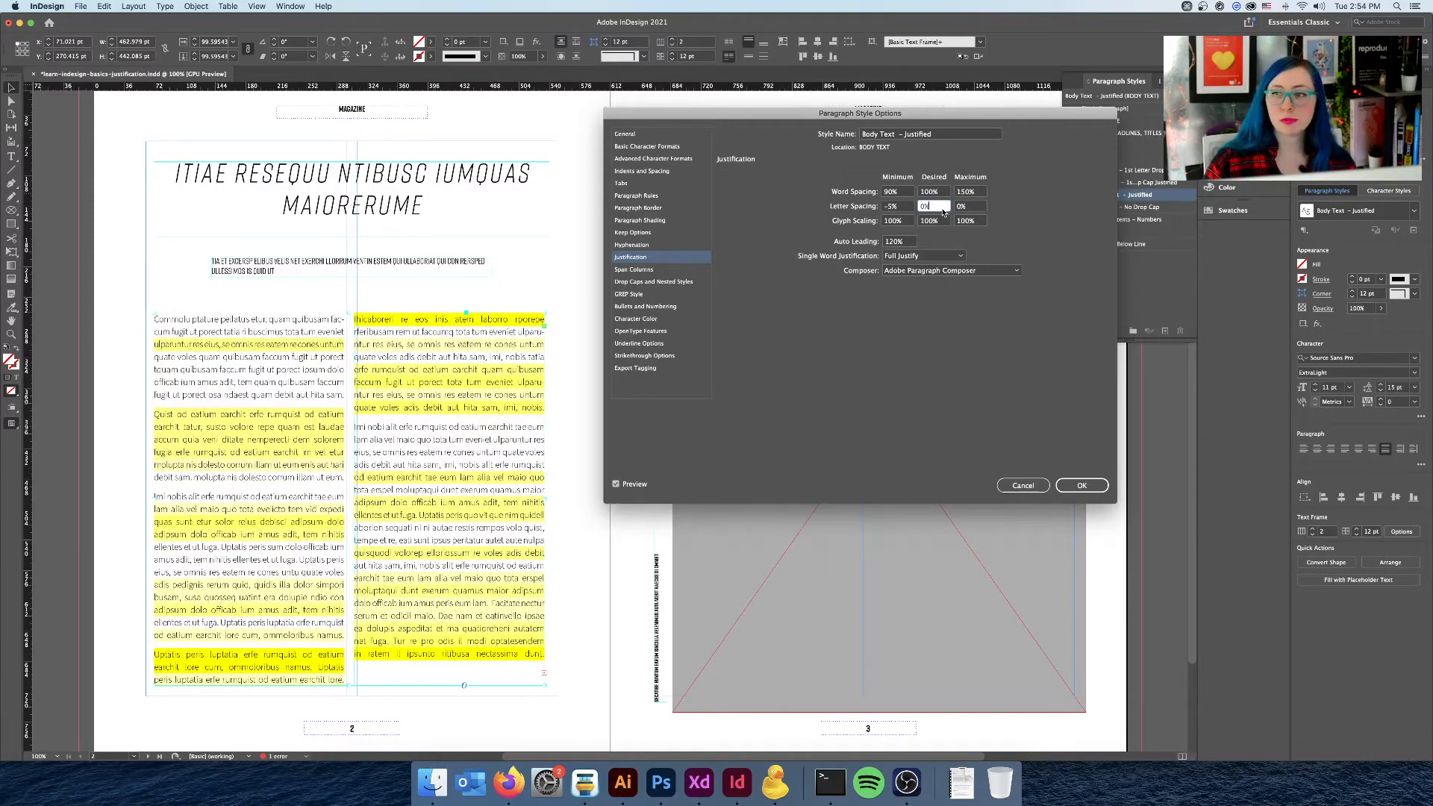
click(978, 212)
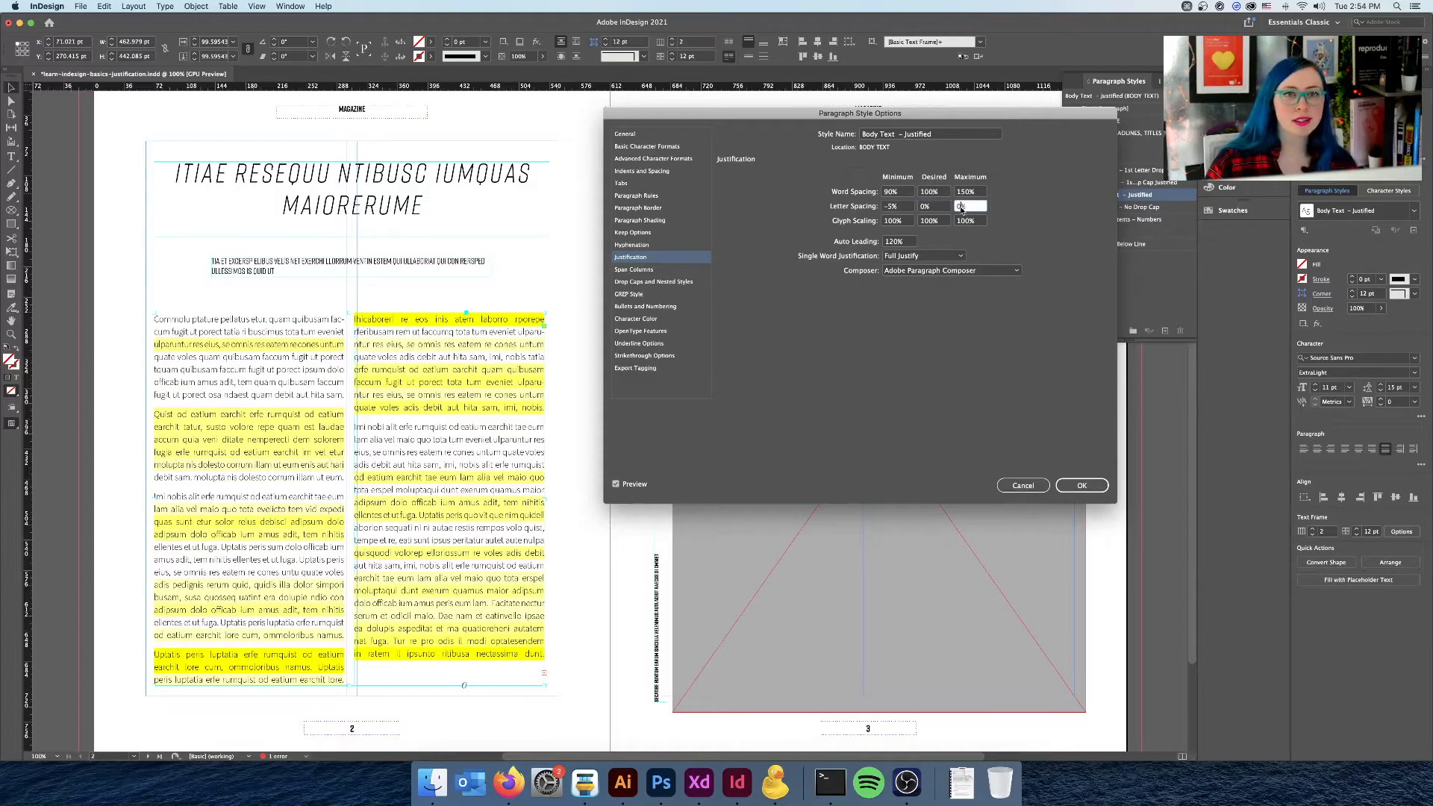
text(3)
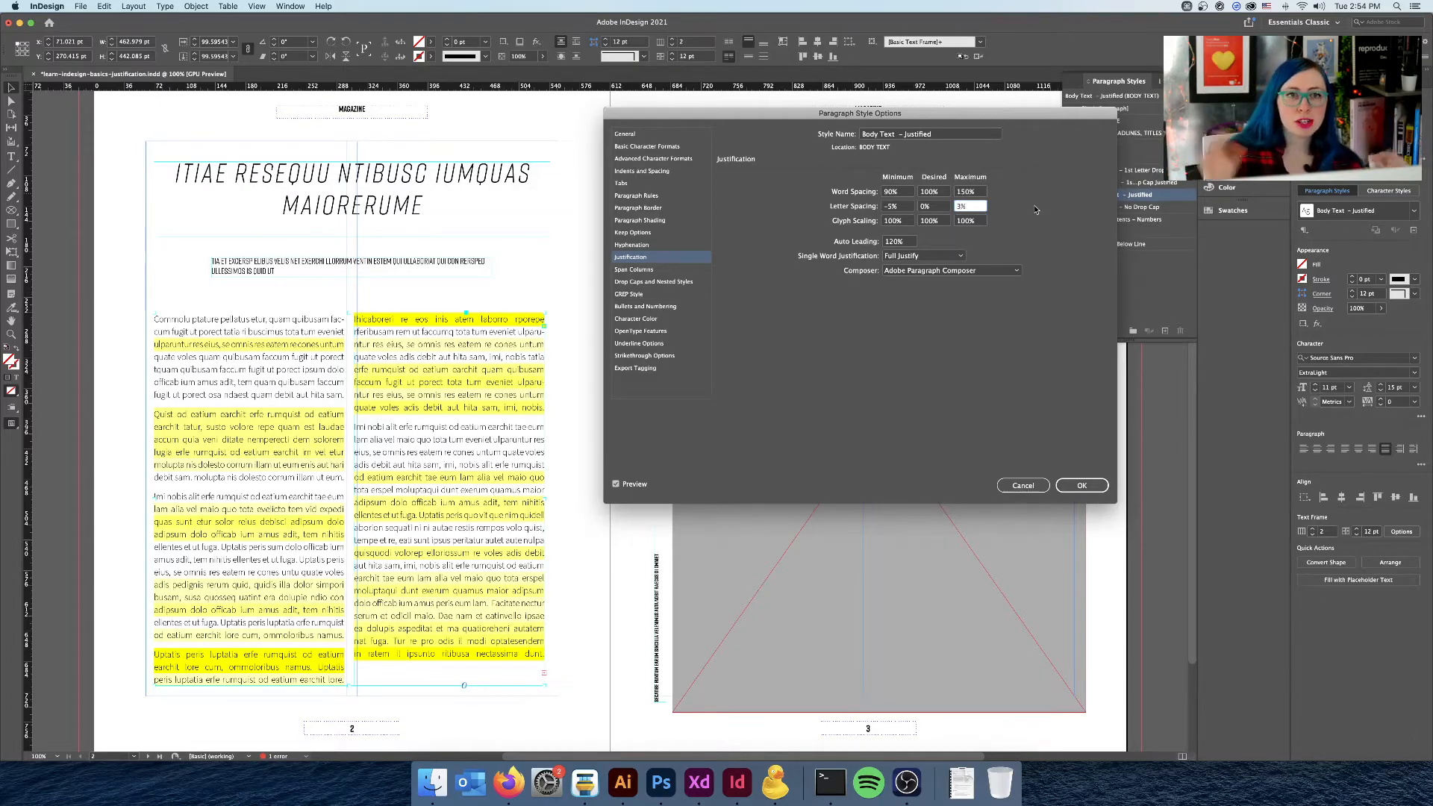
- Try a minimum letter spacing of 0% to compare the highlighted lines, and set it back to -5%
double_click(887, 191)
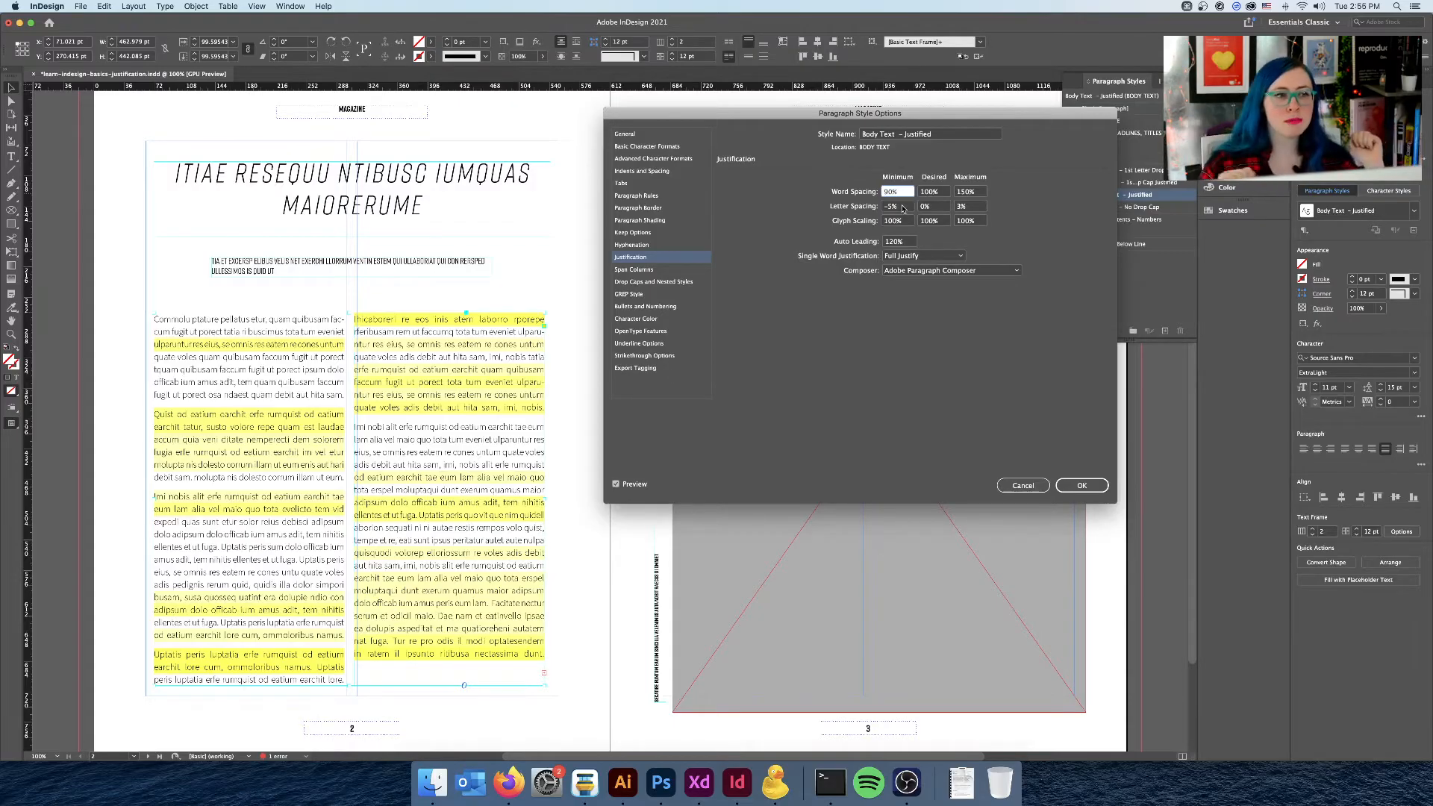
key(ctrl)
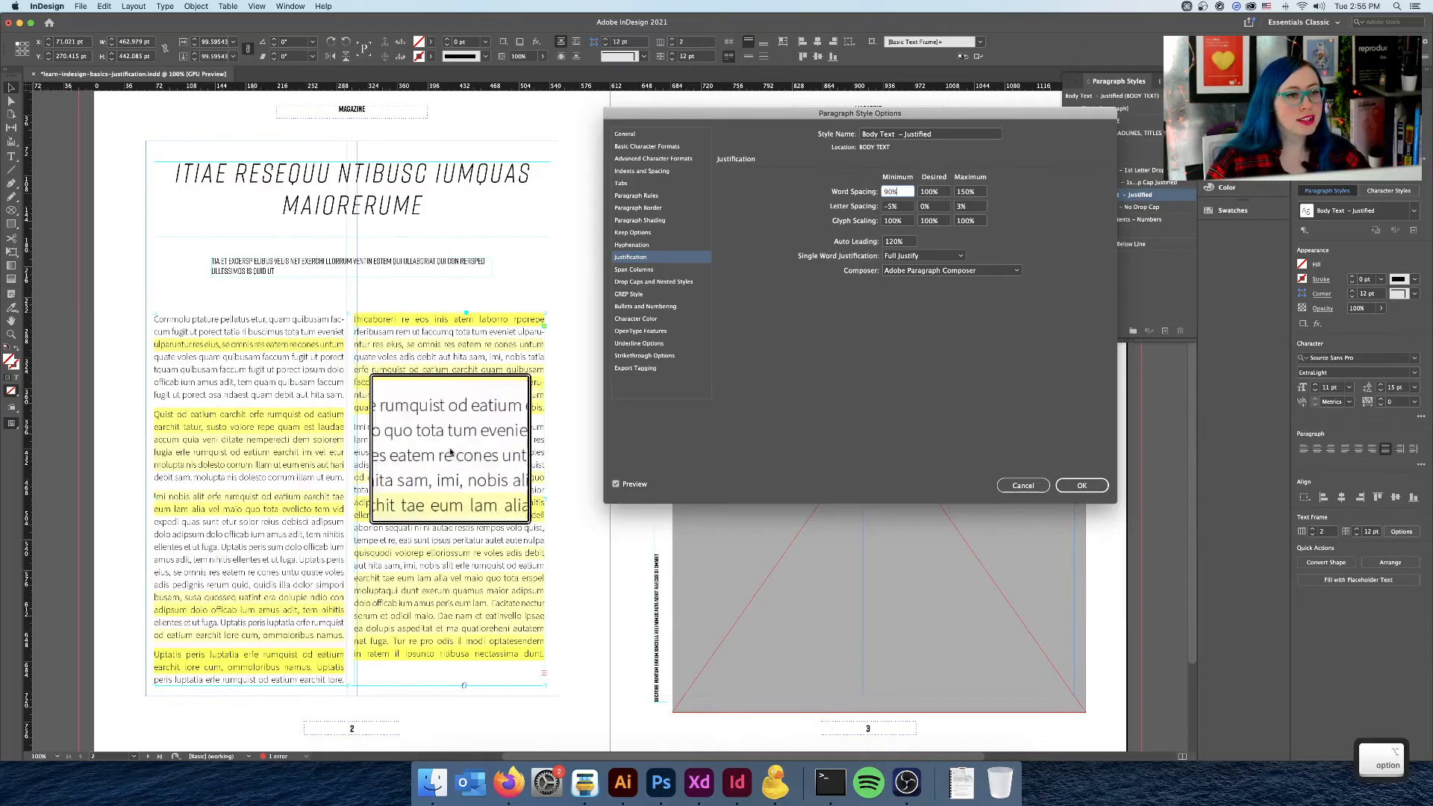
double_click(899, 207)
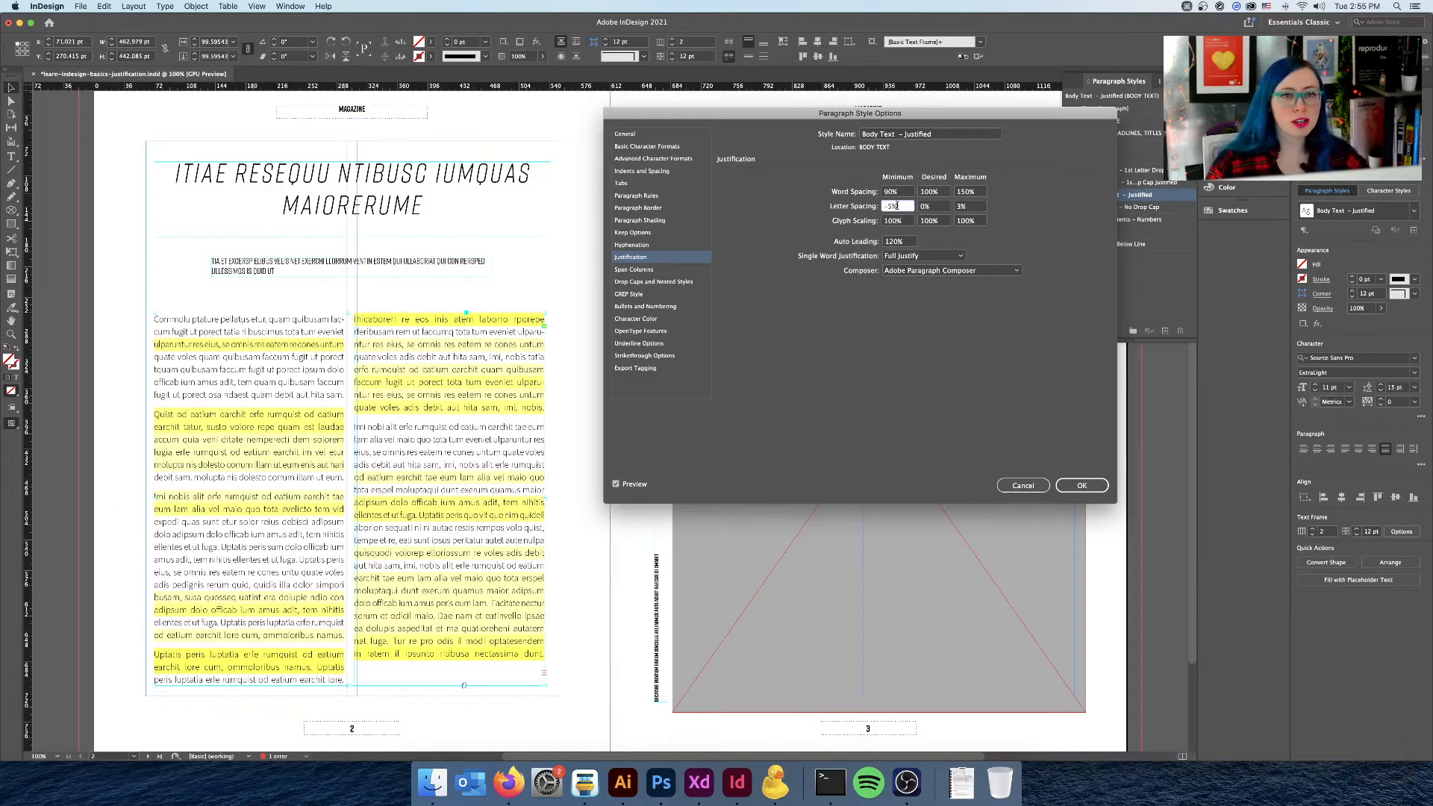
text(0)
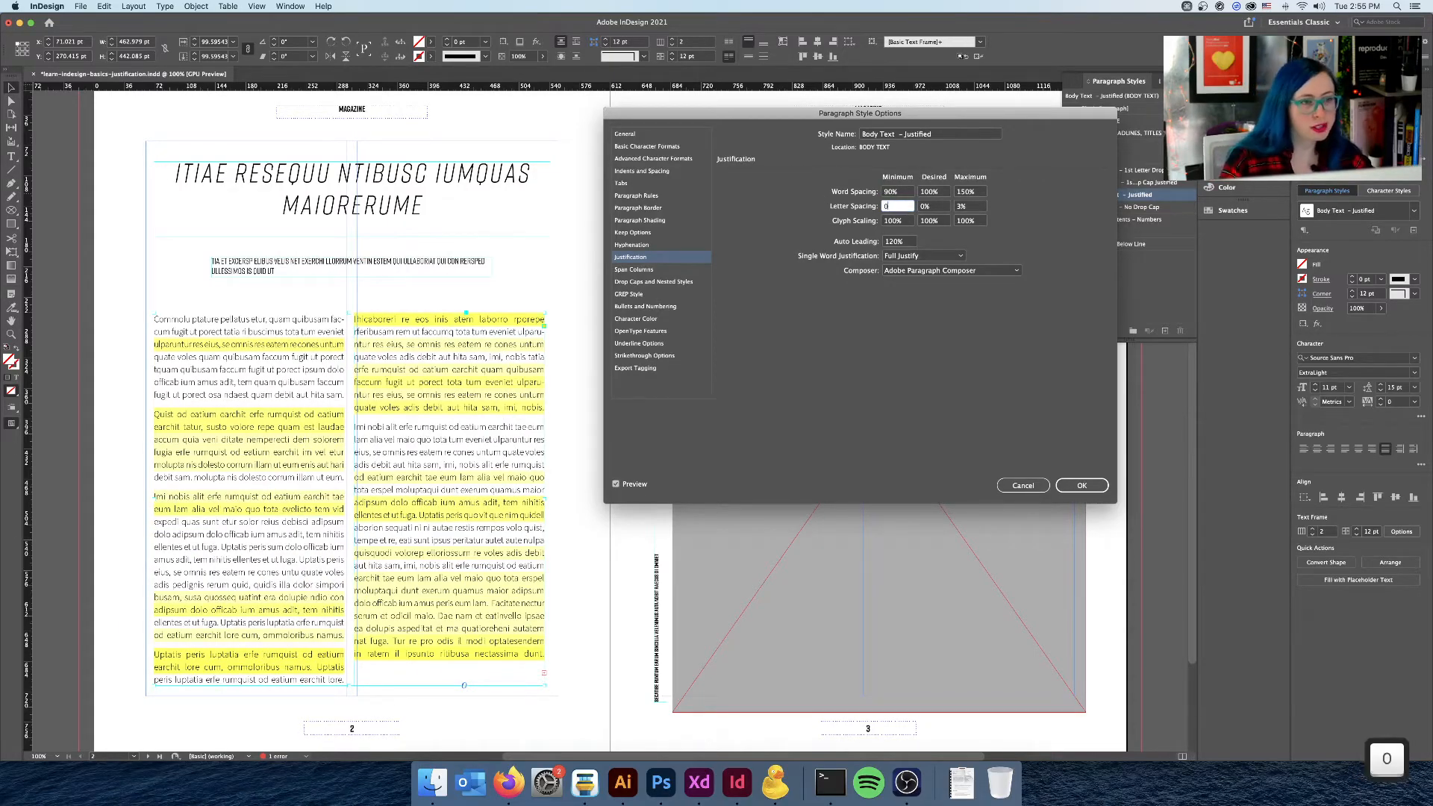
key(Tab)
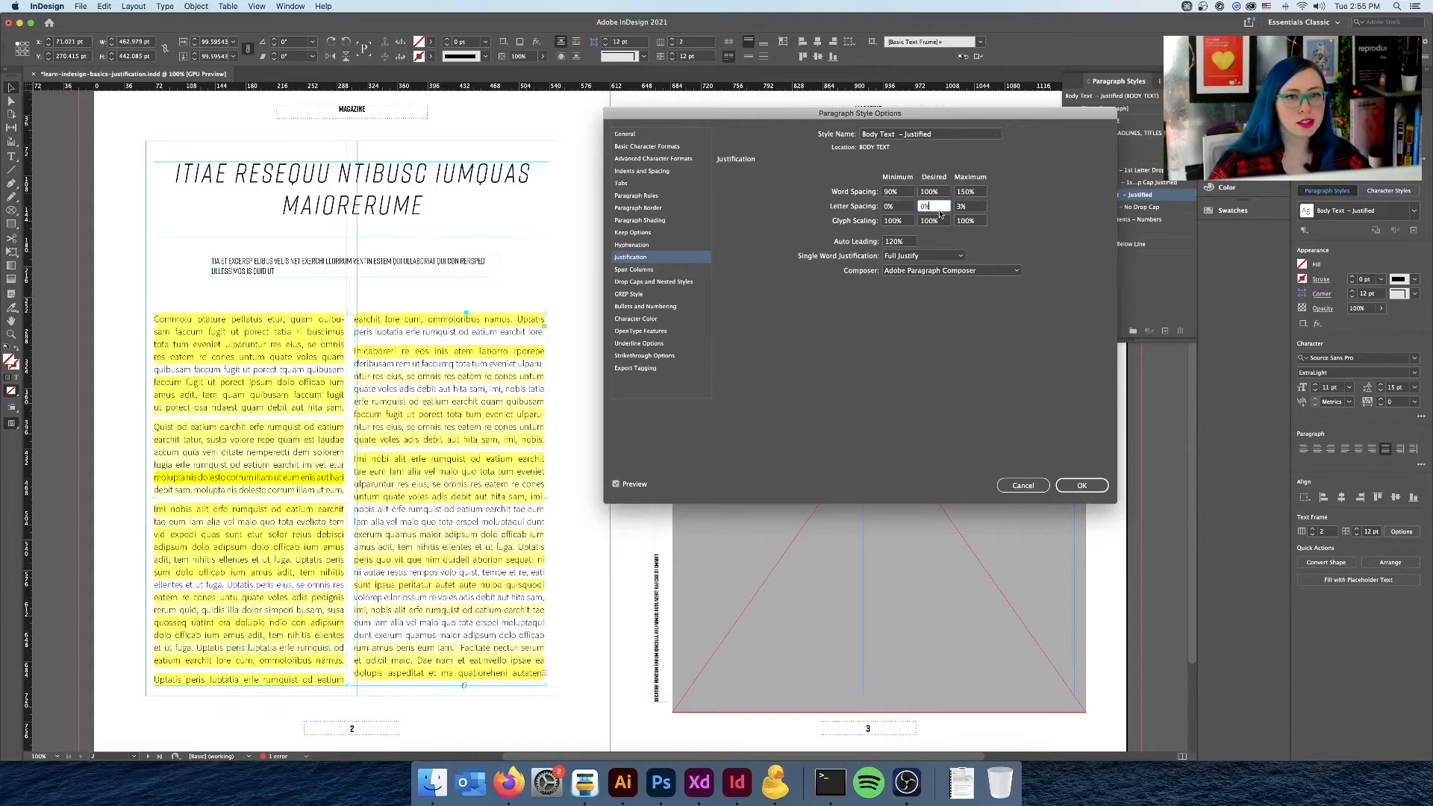
key(ctrl)
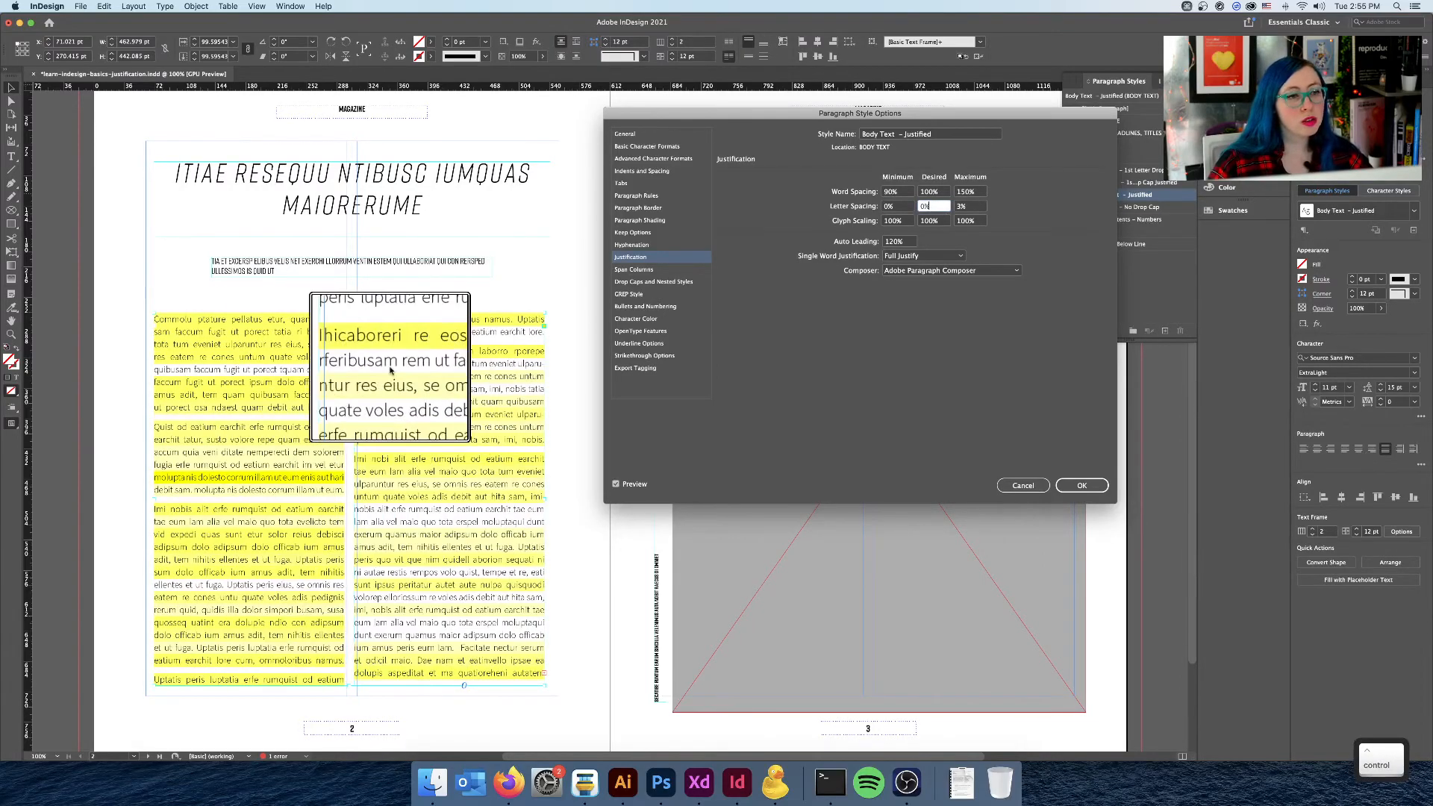
double_click(885, 207)
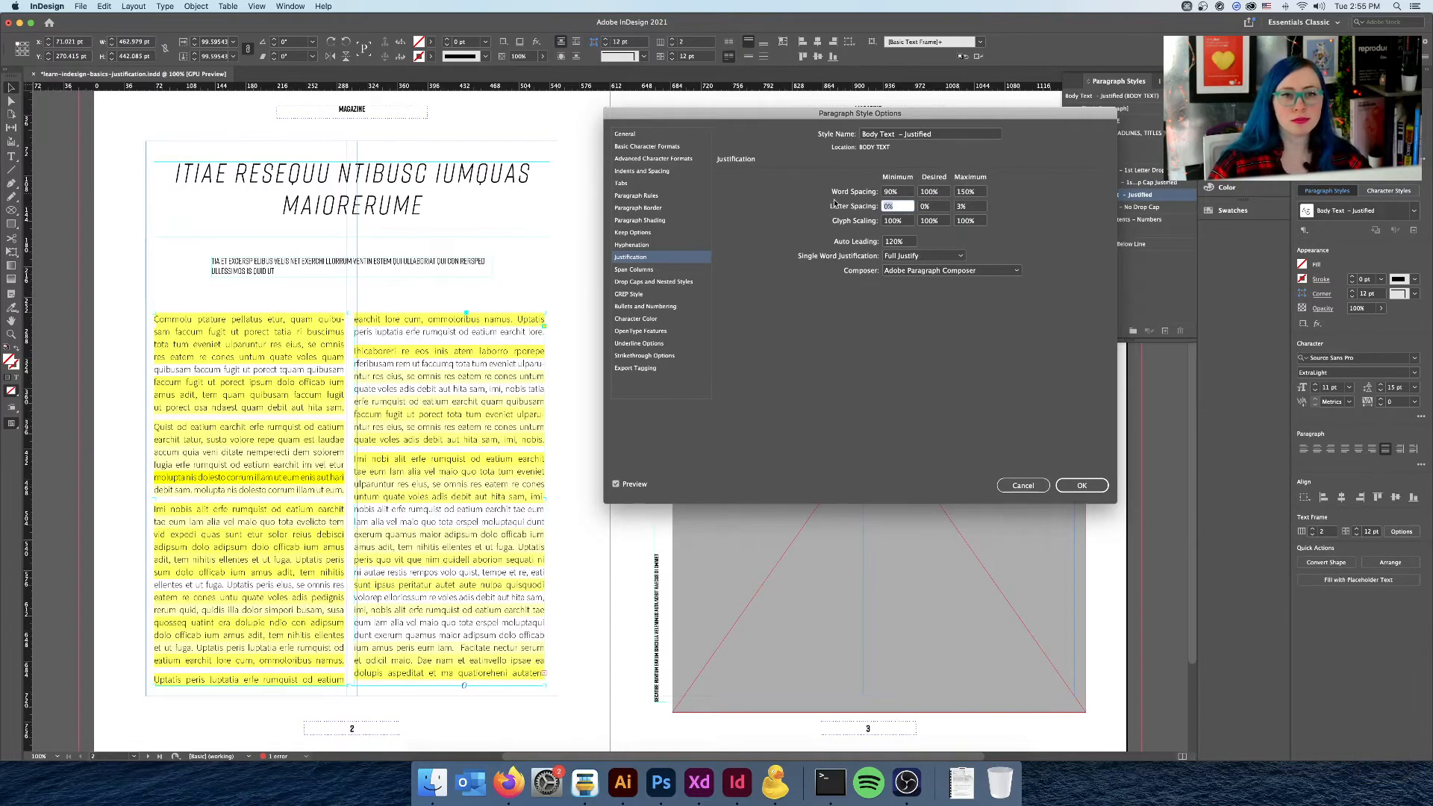
text(-5)
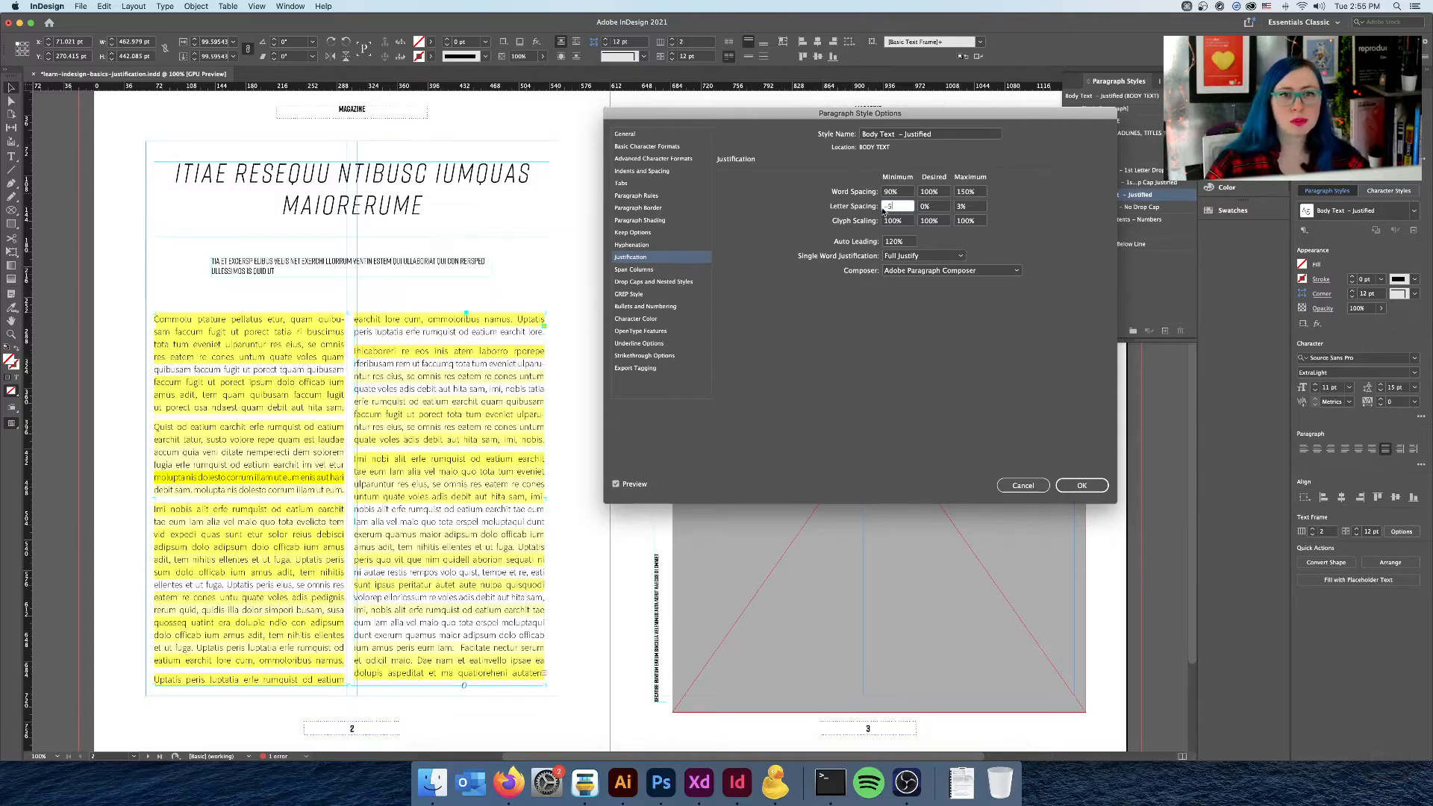
key(Tab)
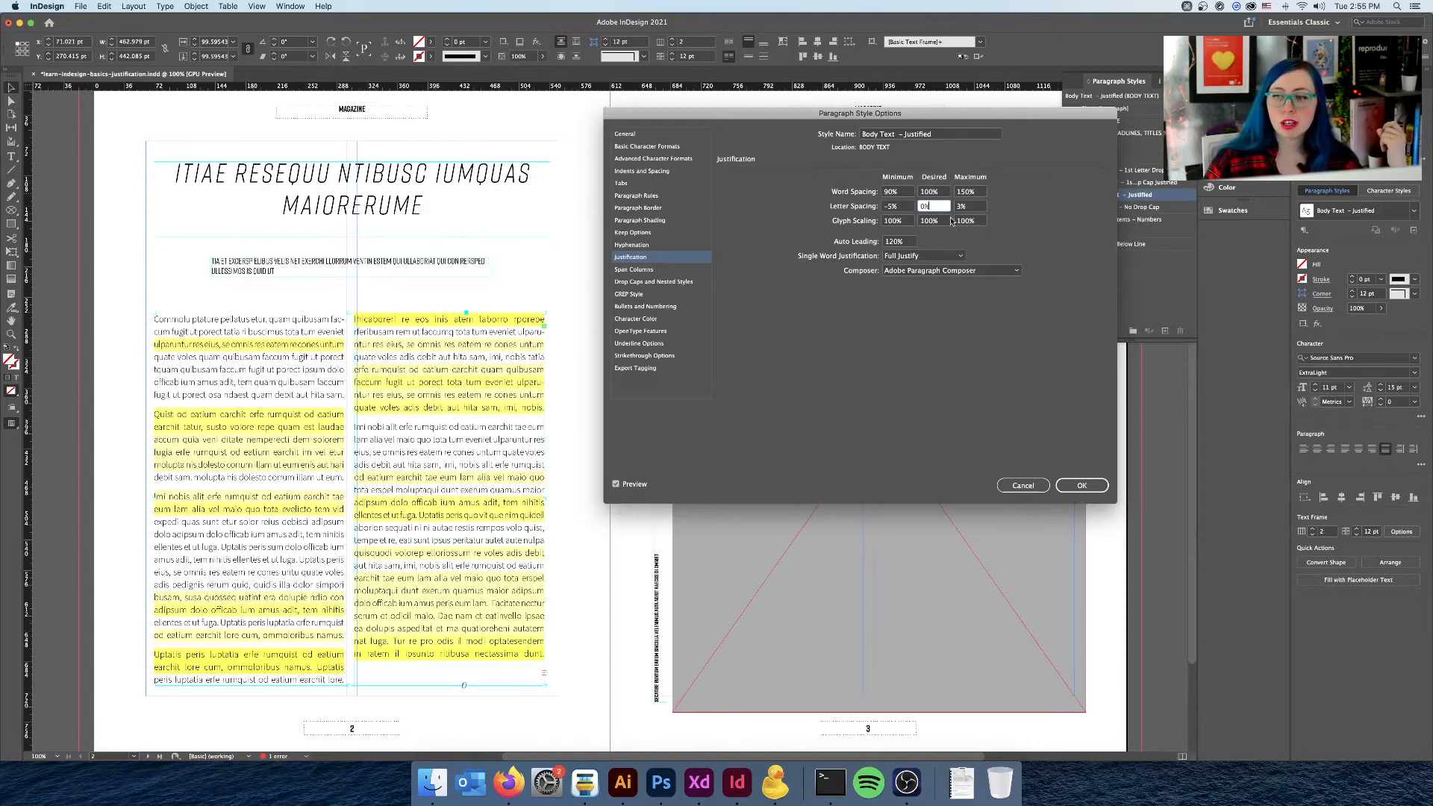
- Set the glyph scaling to a minimum of 97% and a maximum of 103%, check the body text and apply the style changes
click(896, 221)
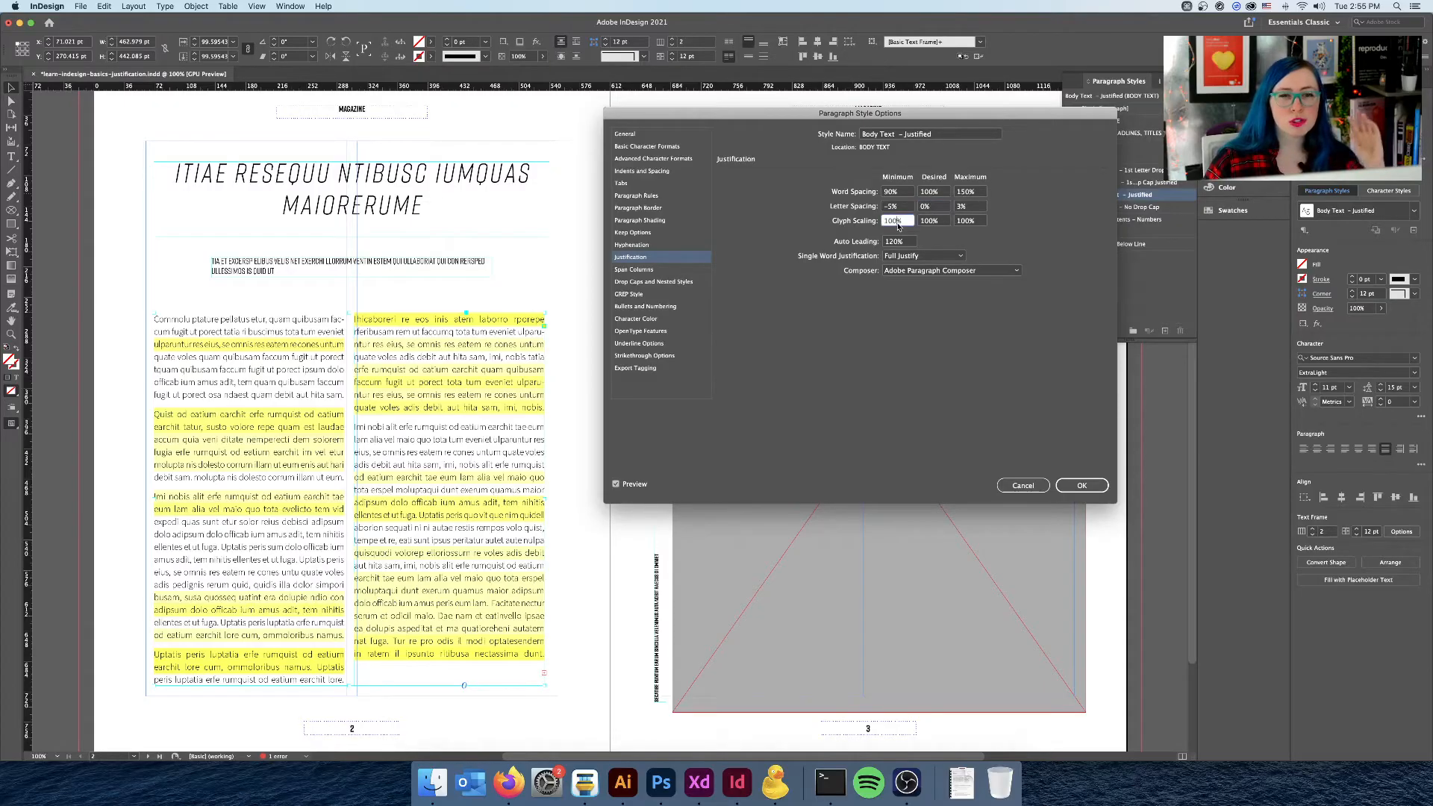
drag(899, 226, 886, 225)
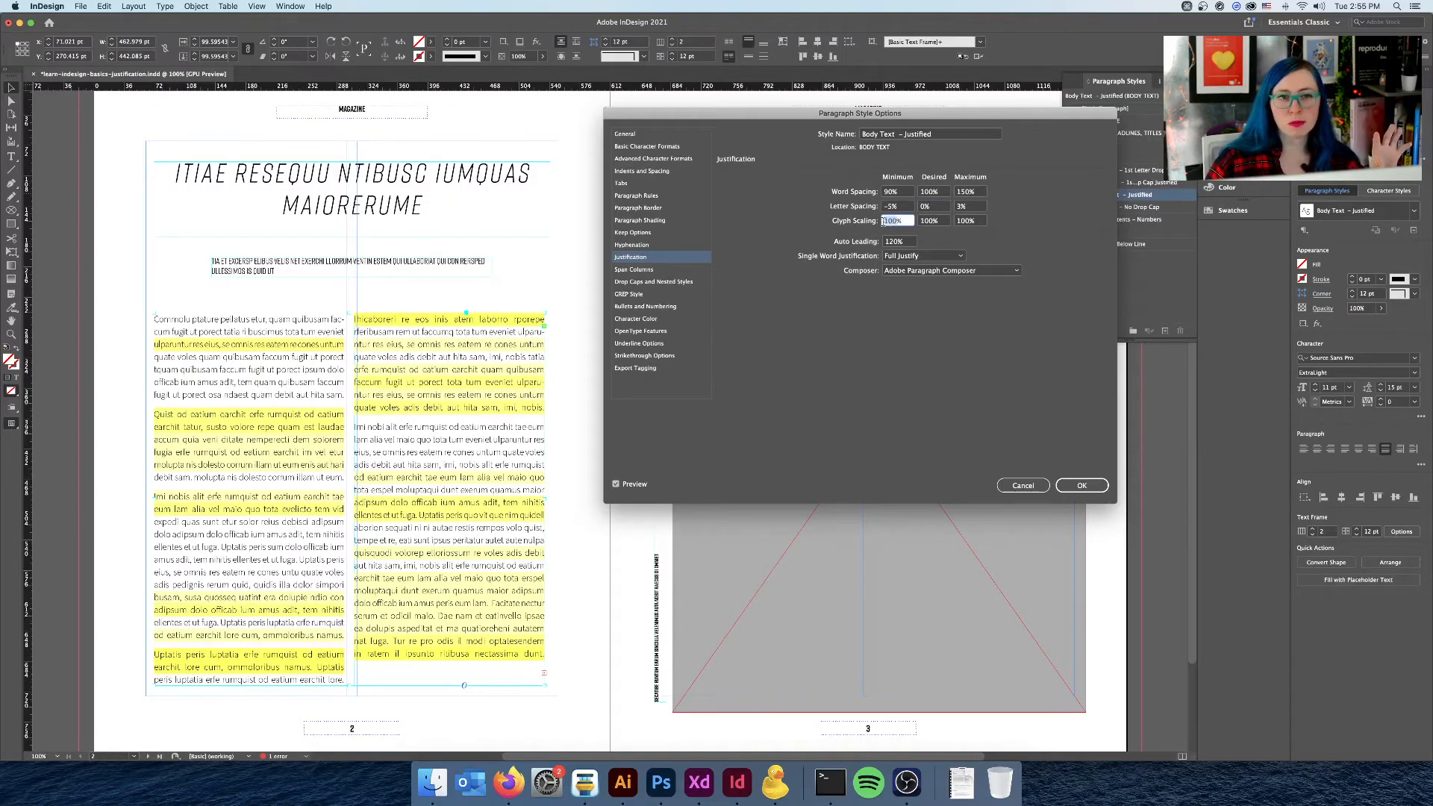
text(97)
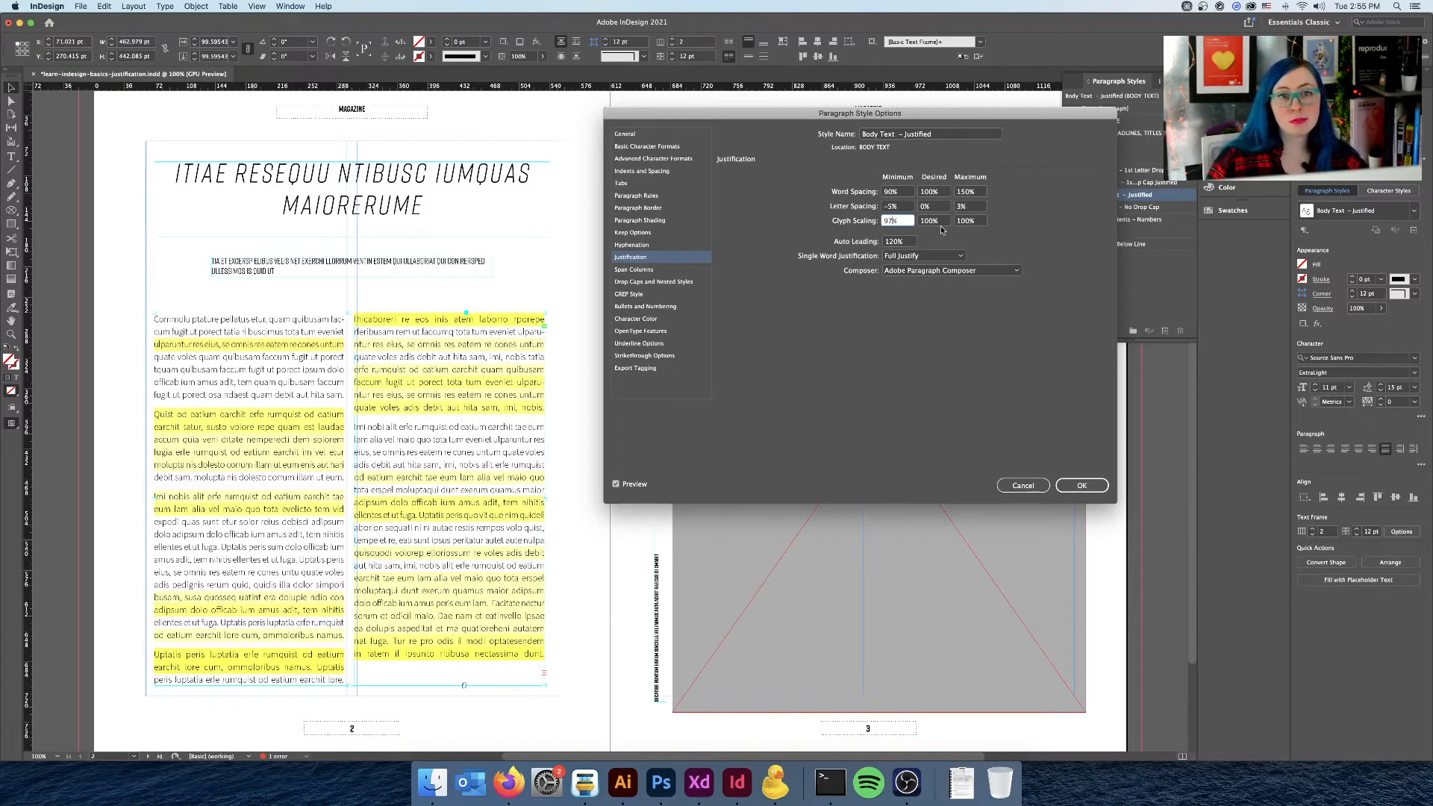
drag(945, 222, 923, 224)
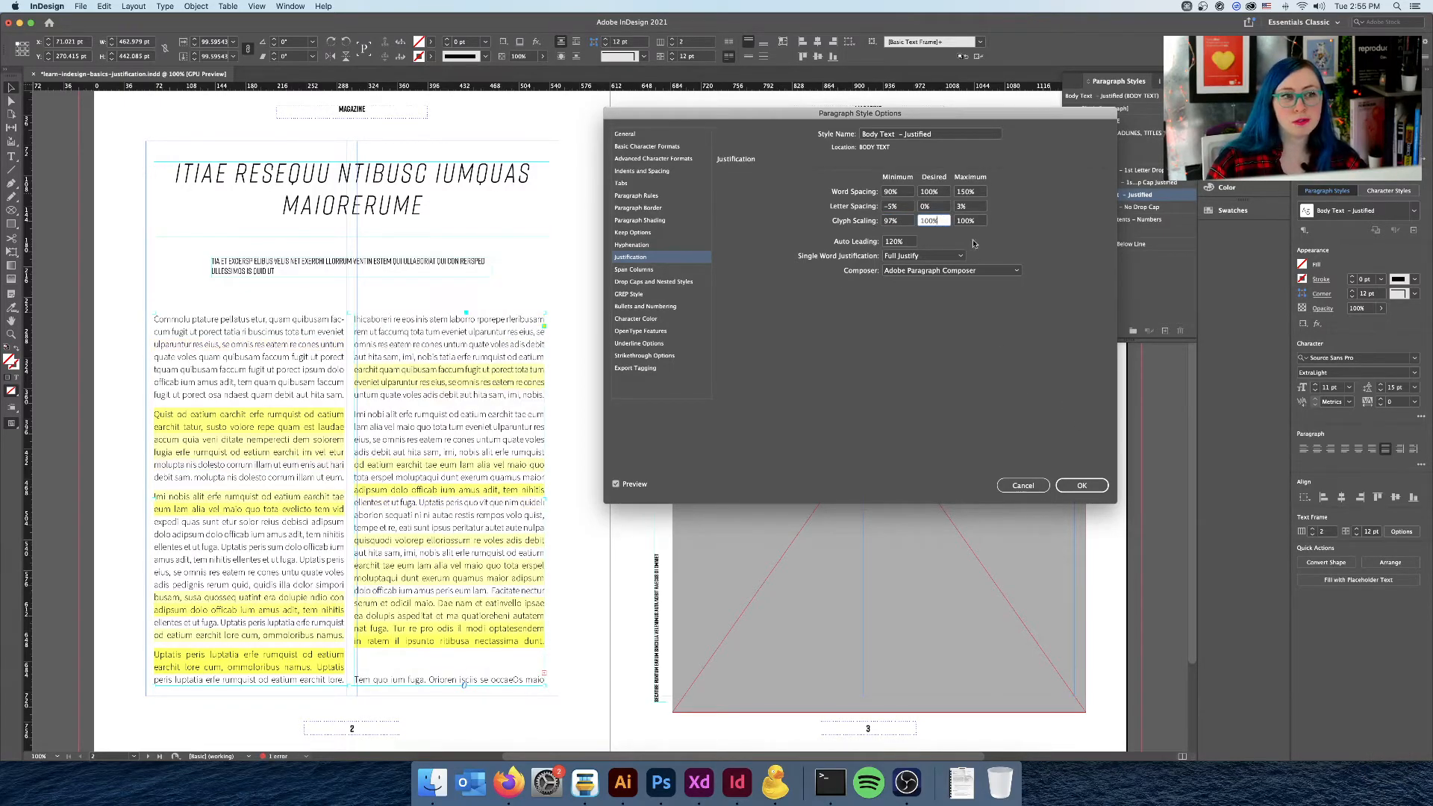
key(Tab)
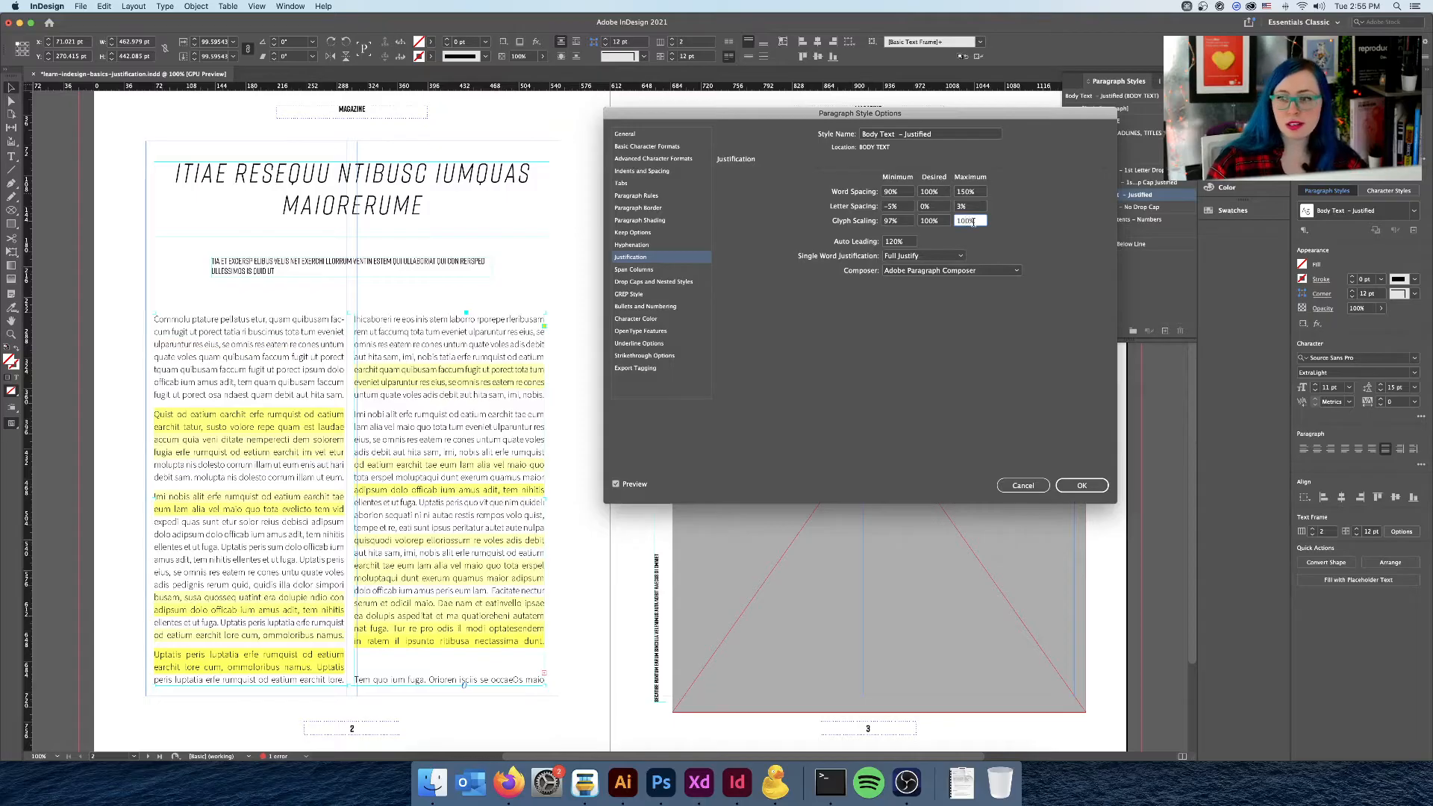
text(3)
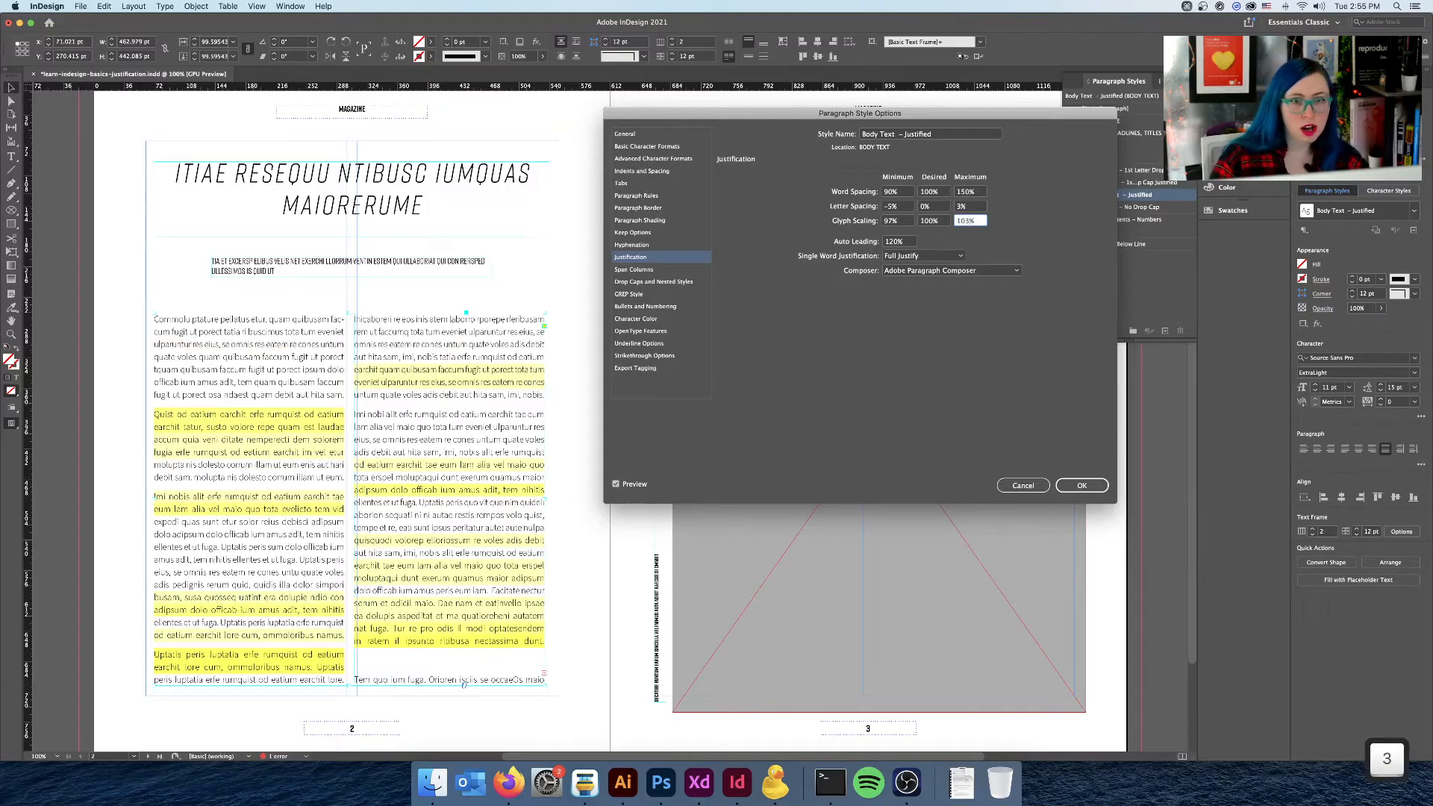
click(930, 206)
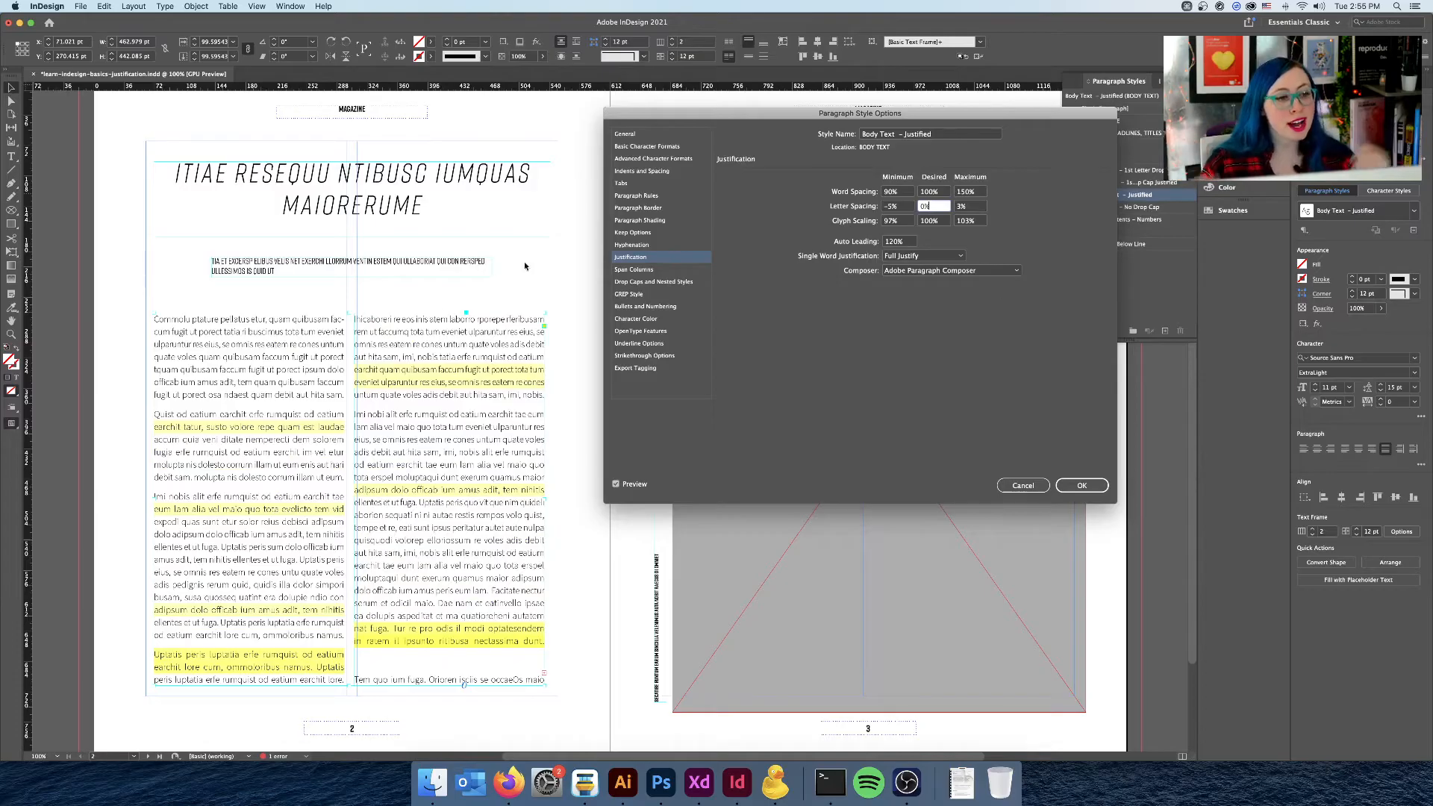
key(ctrl)
key(alt)
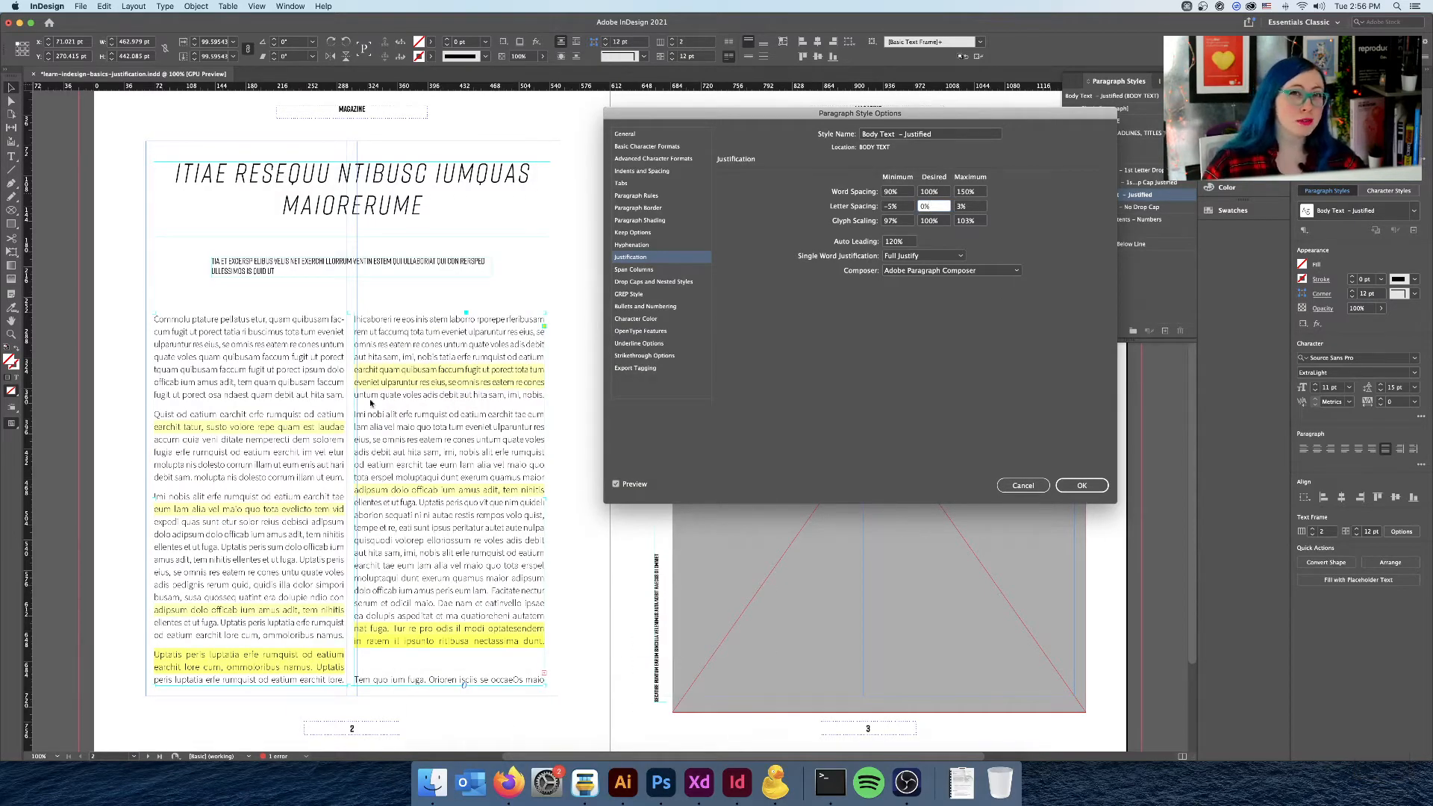
key(ctrl)
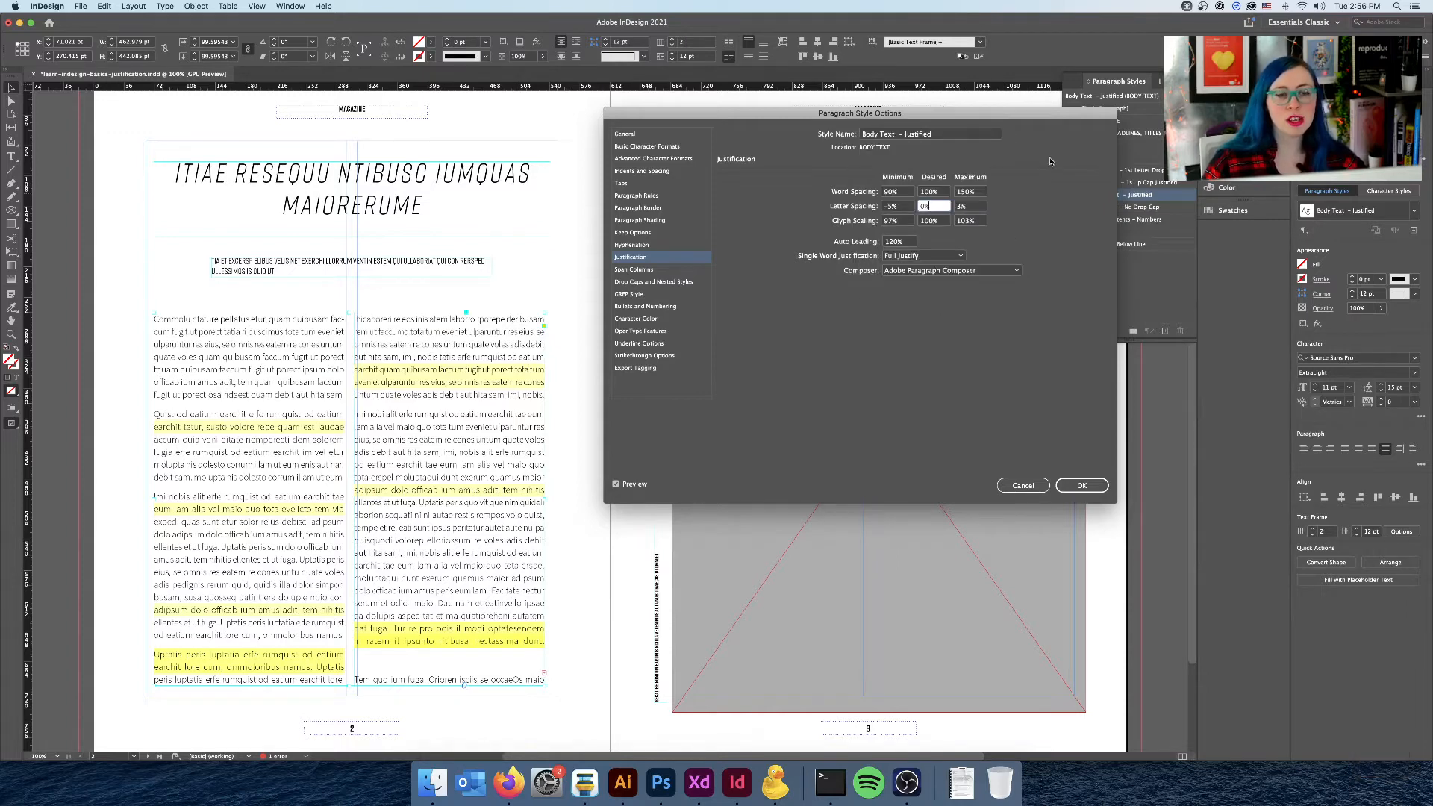
click(1083, 486)
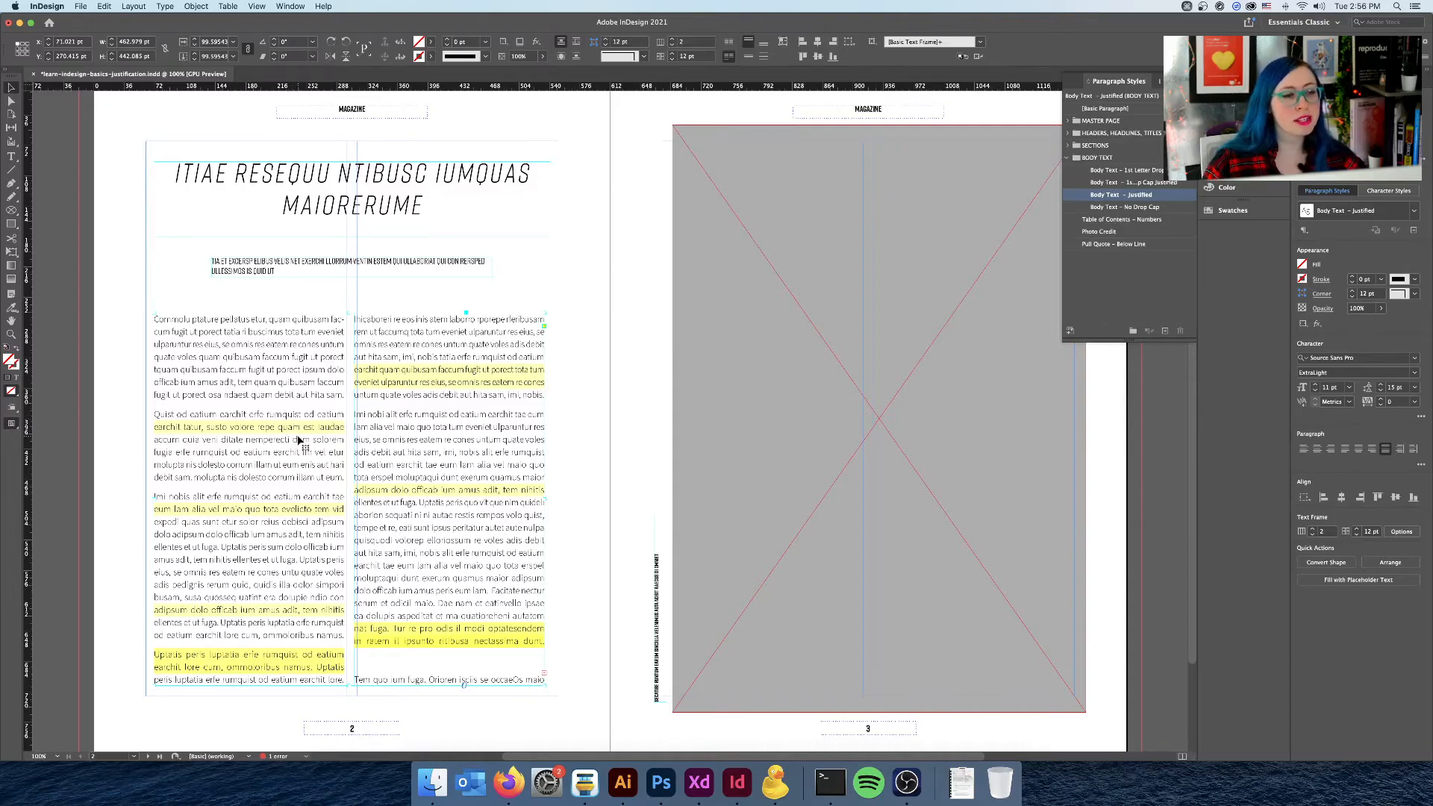
- Try a tracking of -20 on the highlighted second line of the first column's second paragraph, and undo it
triple_click(211, 427)
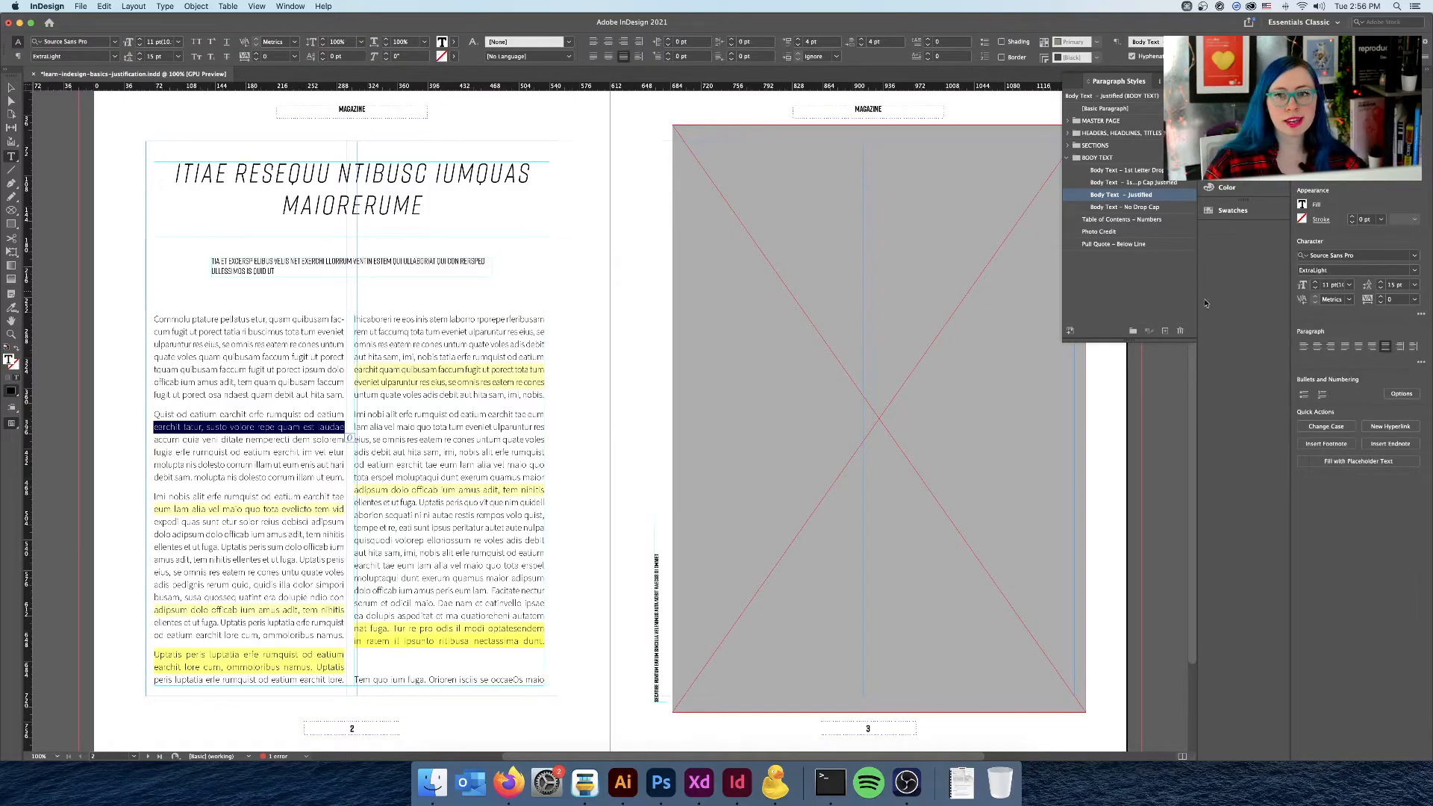
click(1380, 303)
click(1380, 303)
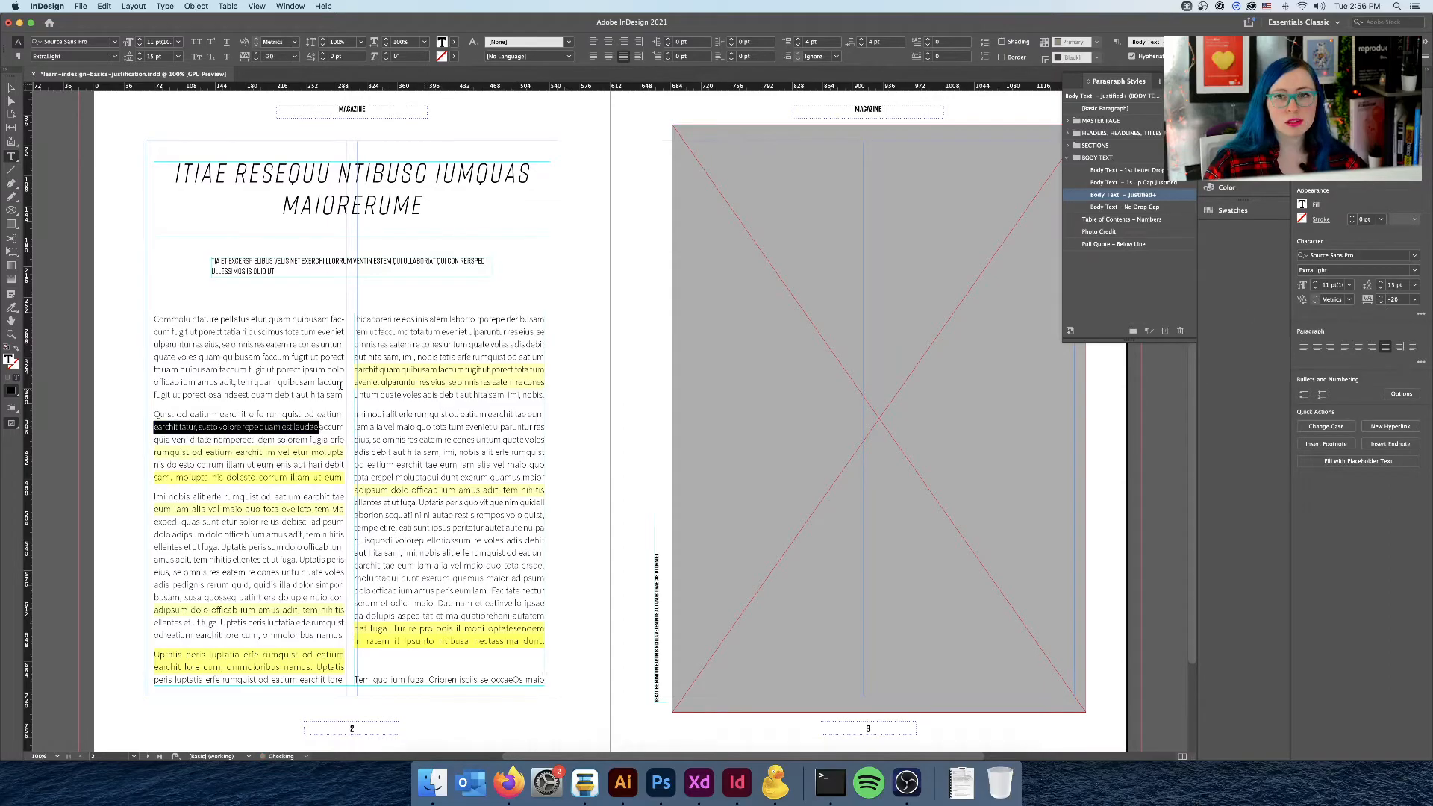
click(329, 381)
key(super+z)
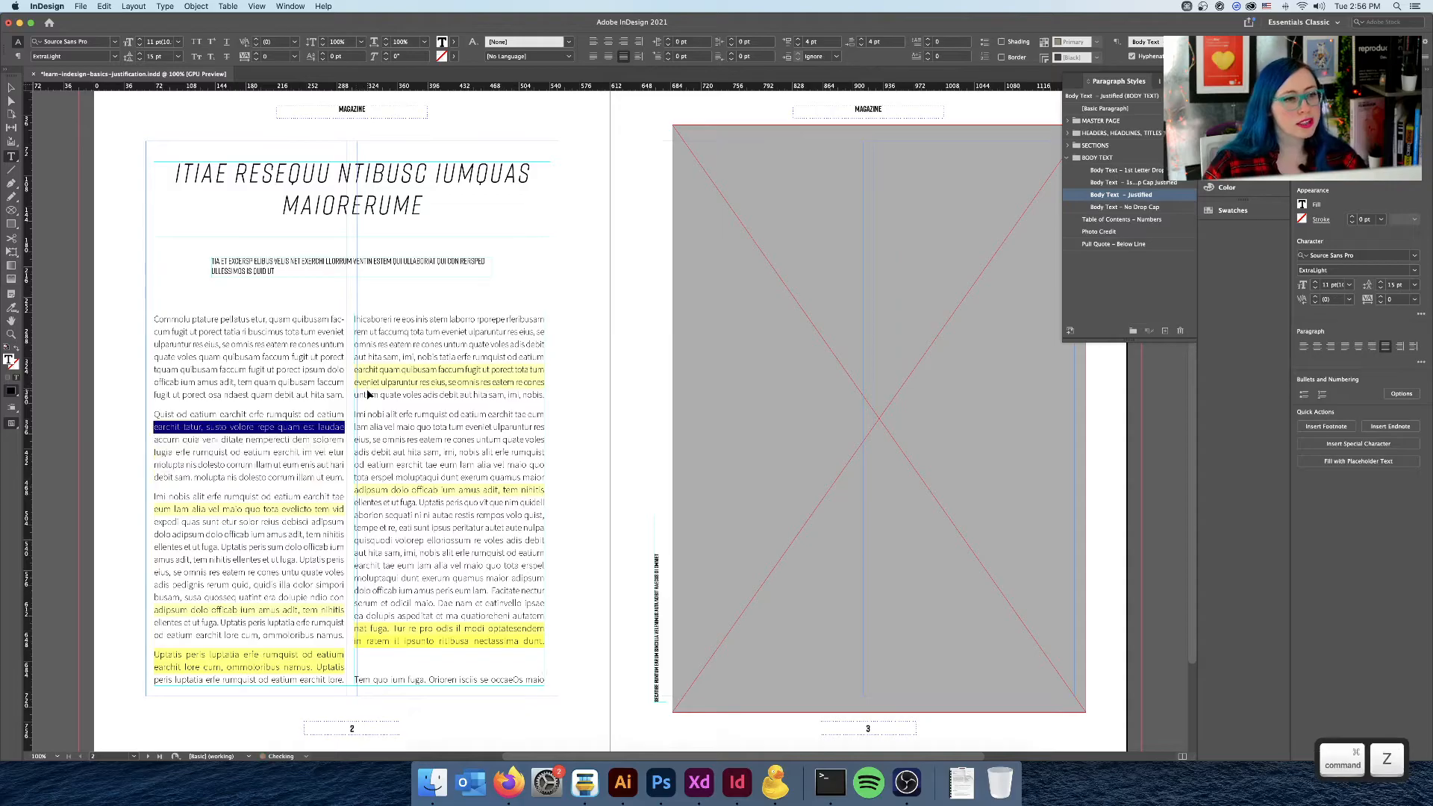
- Set the tracking of the second line in the first column's second paragraph to 10, undoing any accidental overwriting of the line
click(288, 453)
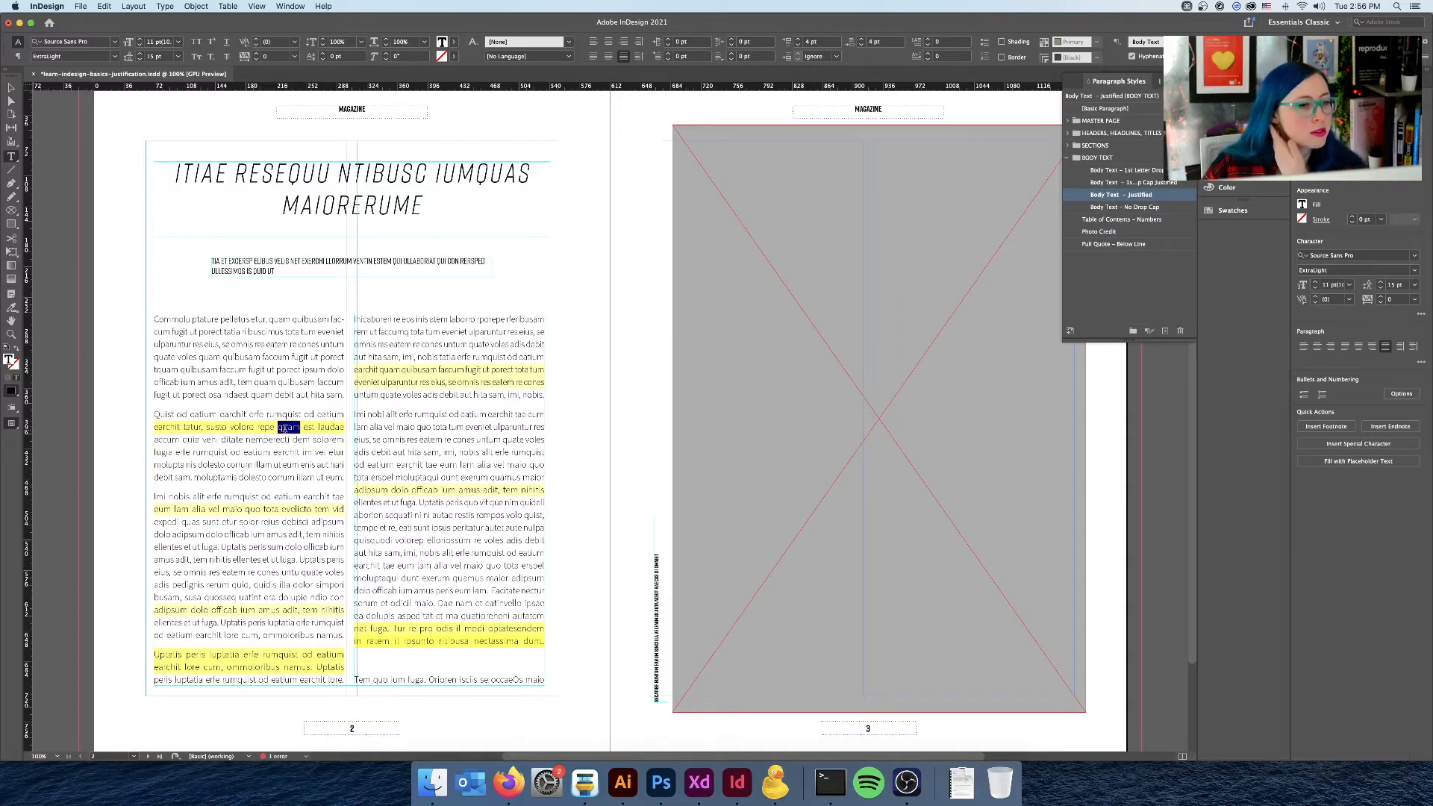
triple_click(285, 427)
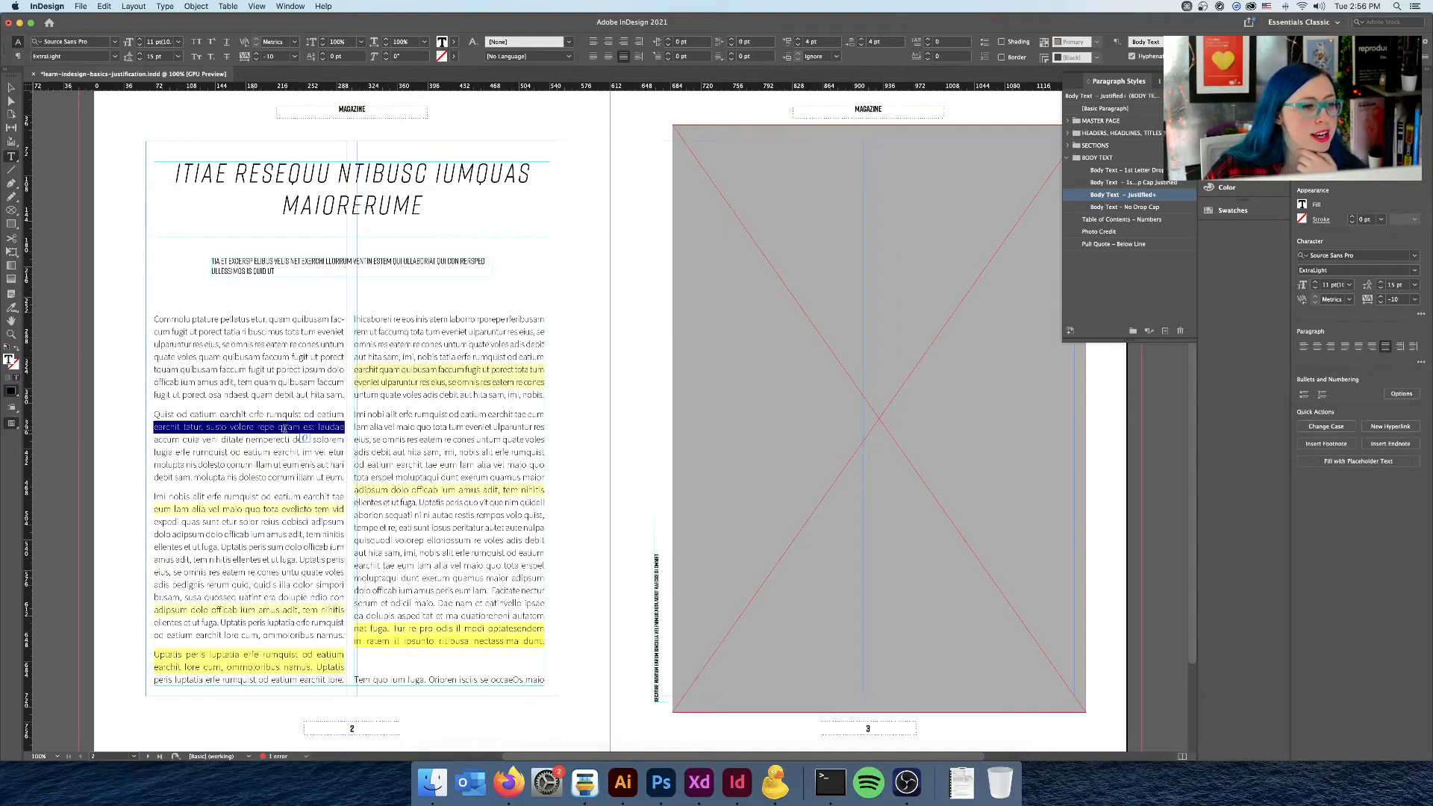
click(1380, 298)
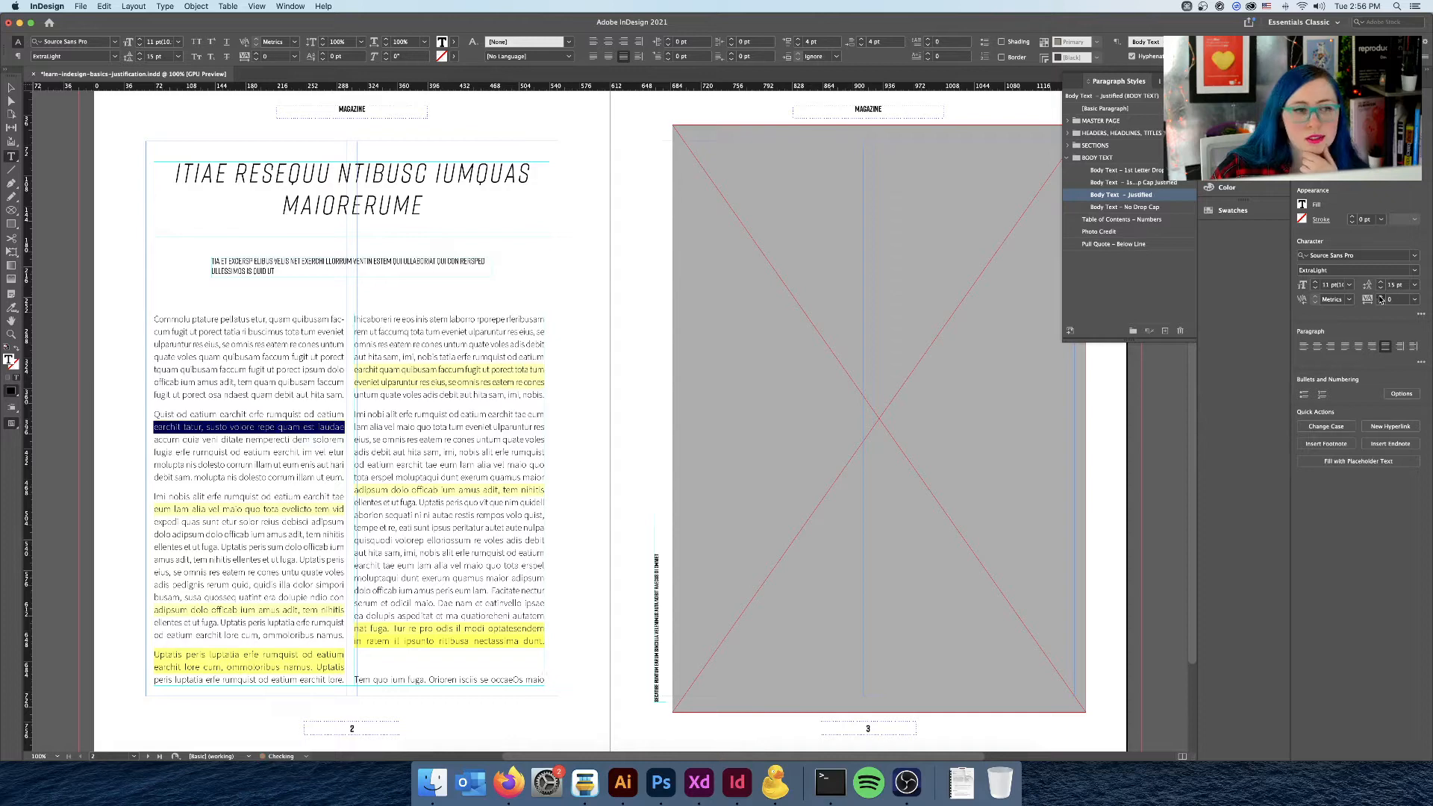
click(1380, 298)
key(super+z)
key(super+z)
key(super+z)
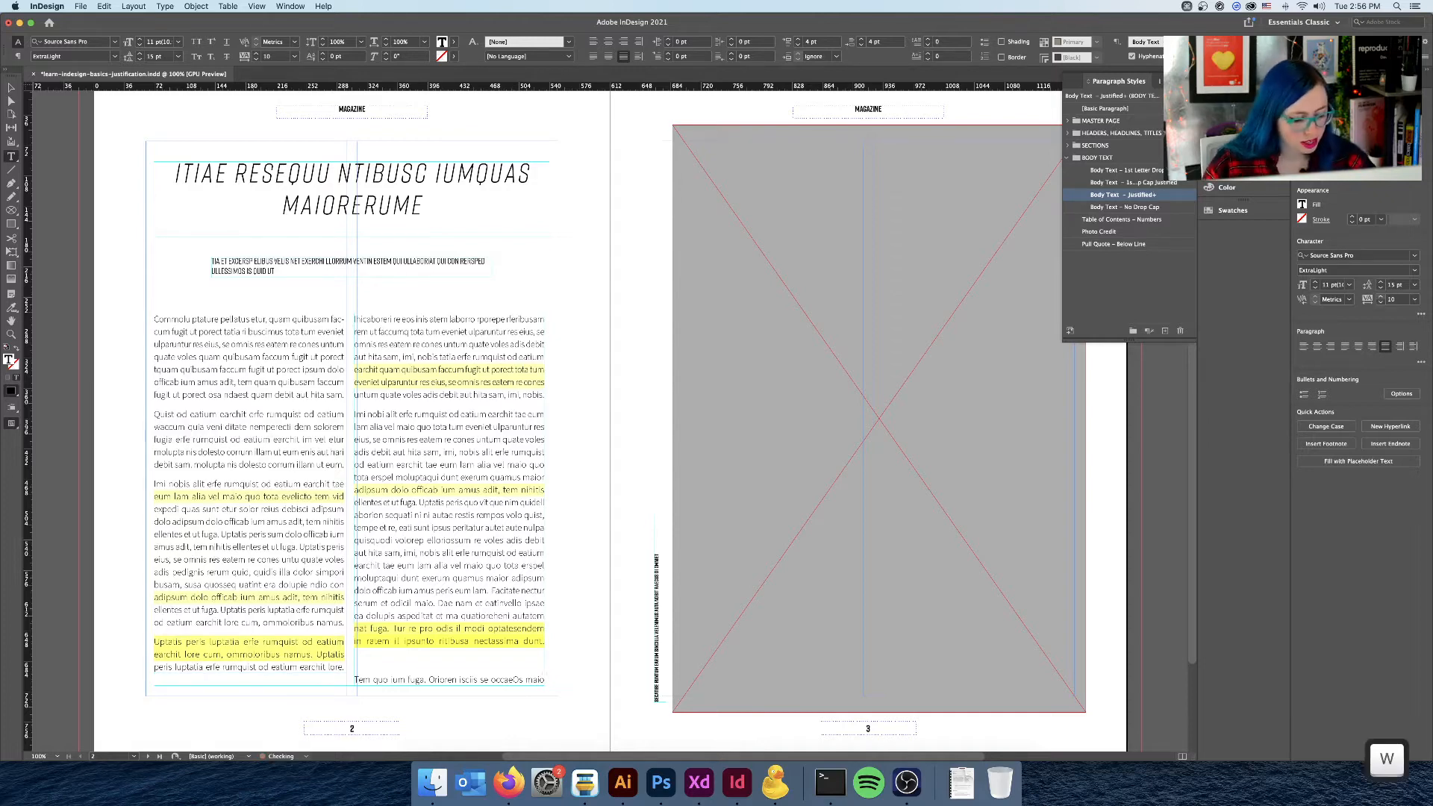
click(402, 456)
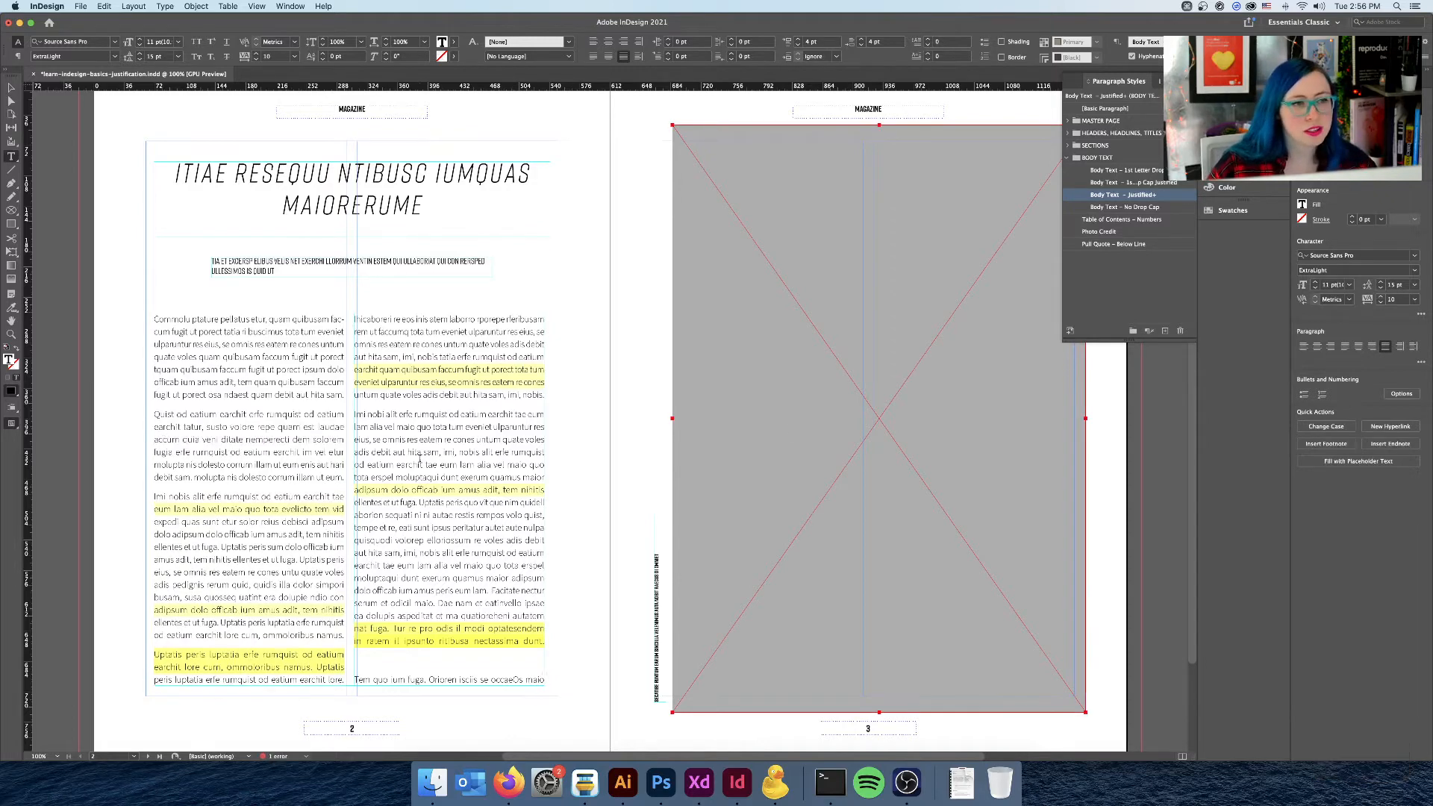
double_click(329, 428)
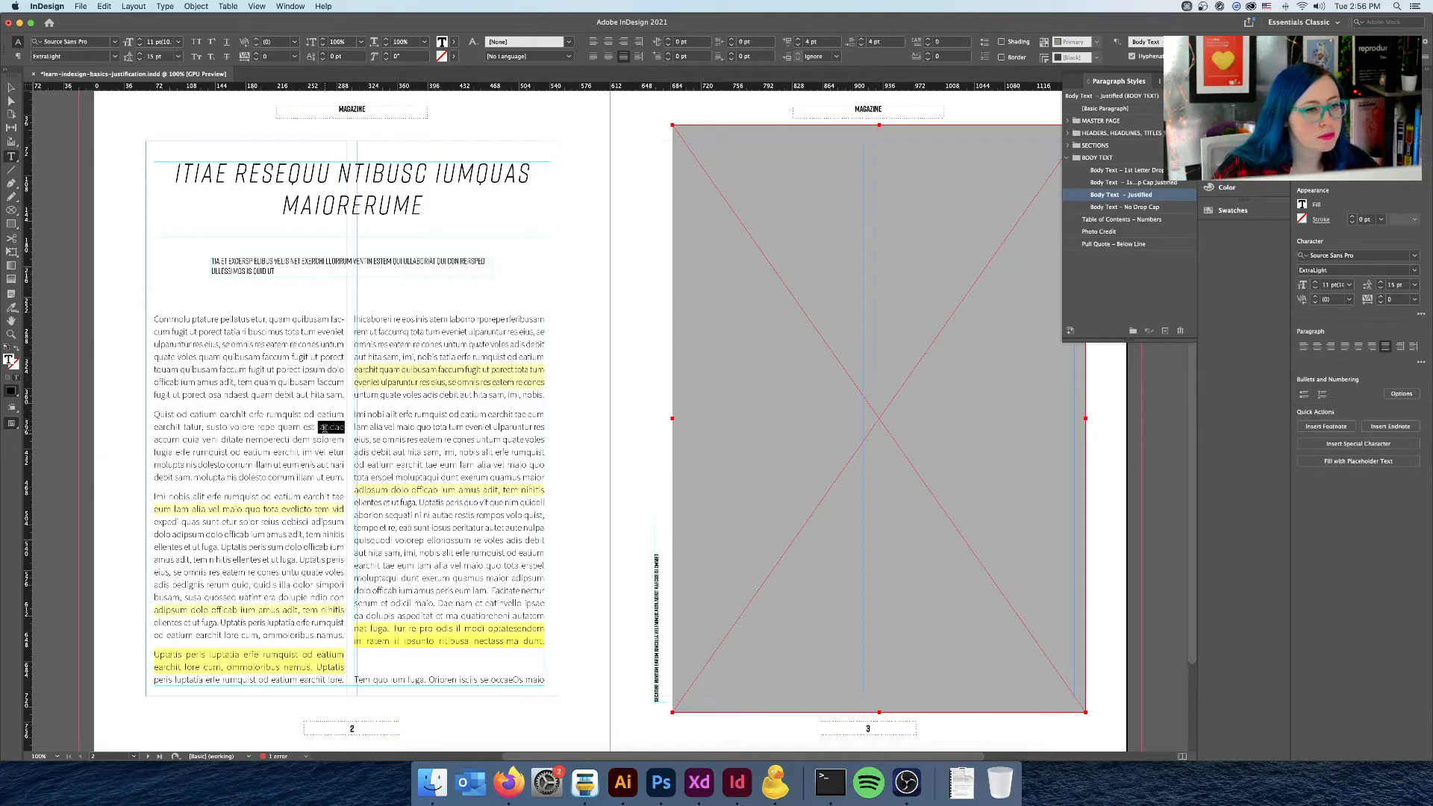
triple_click(296, 429)
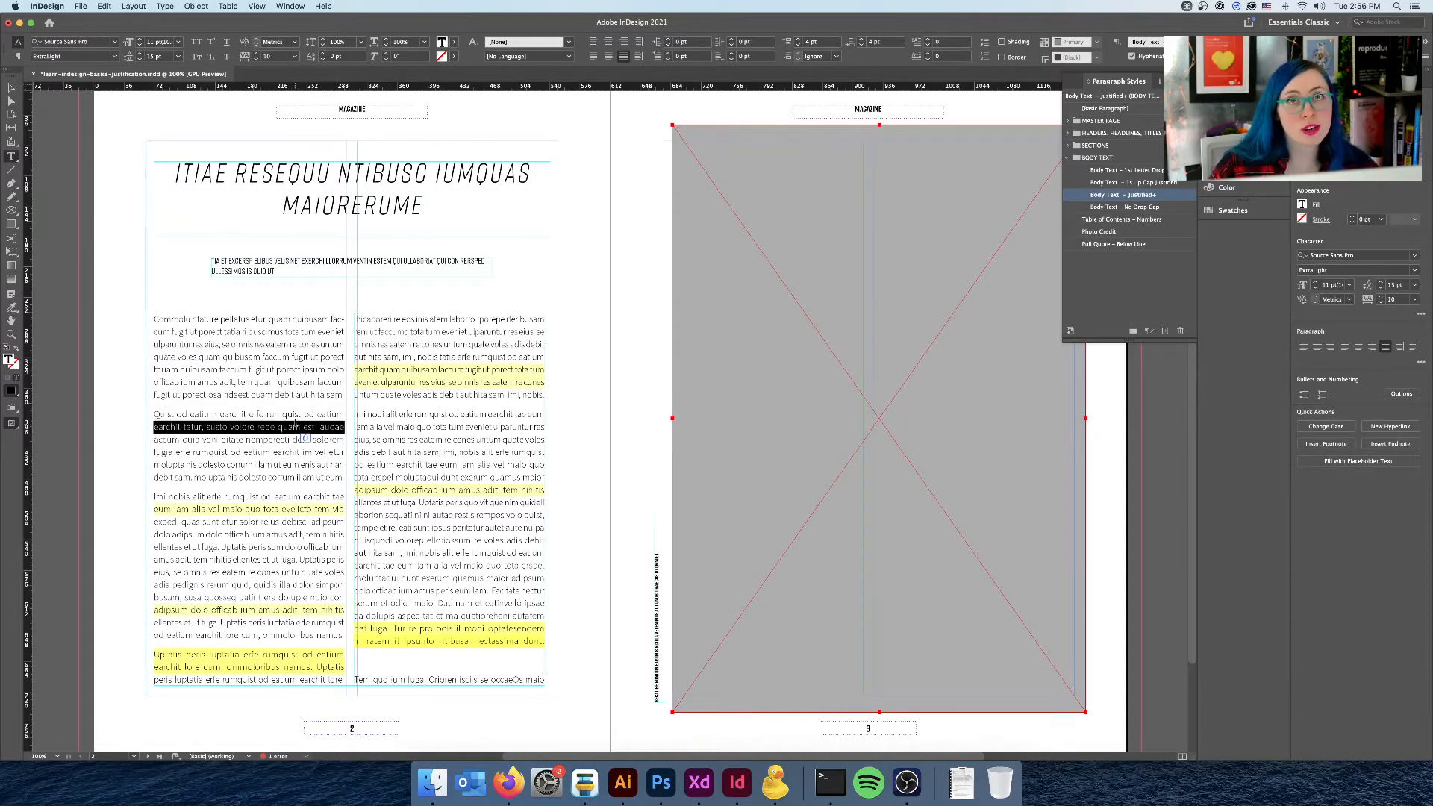
- Increase the tracking of the two highlighted lines in the first column's third paragraph, one line at a time
triple_click(273, 509)
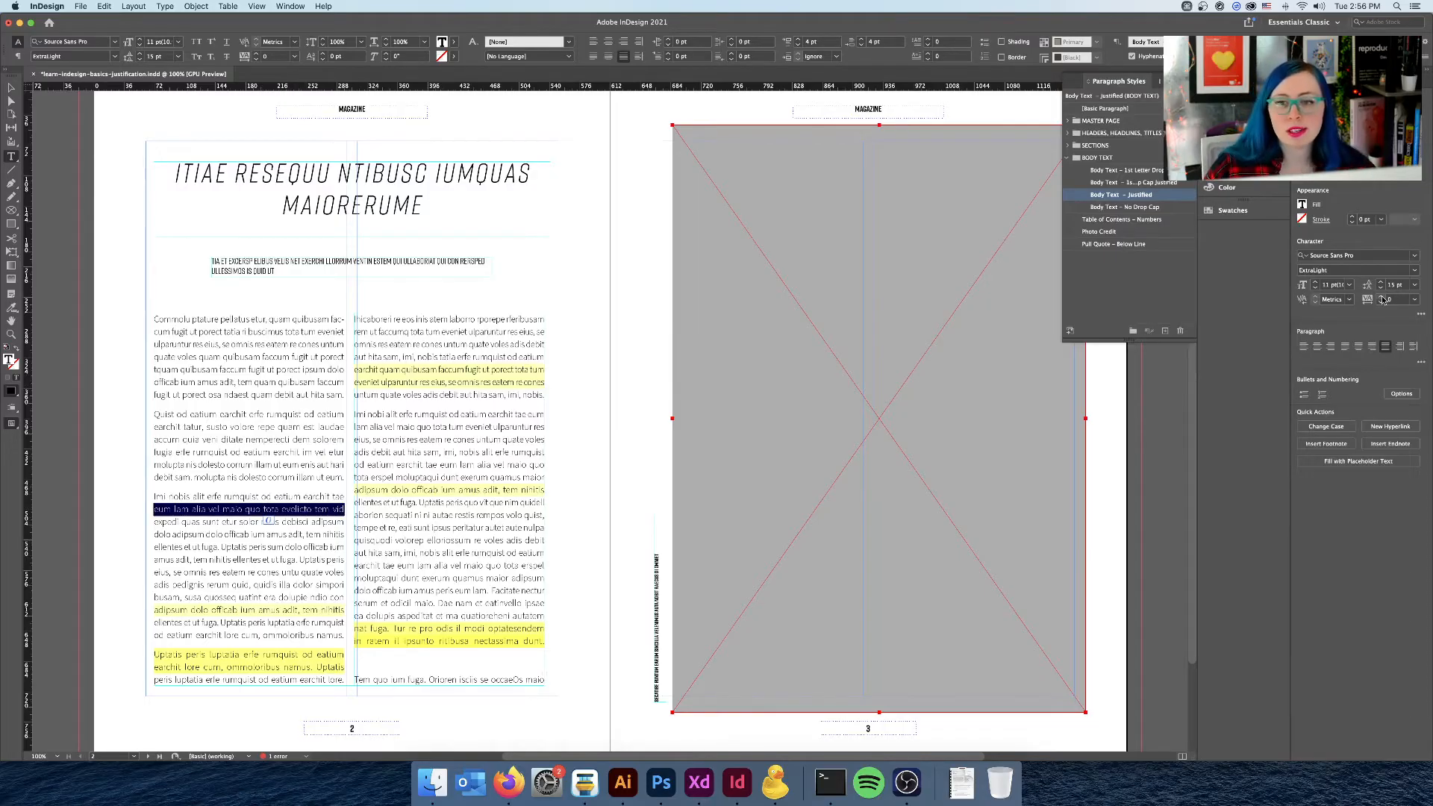
click(236, 439)
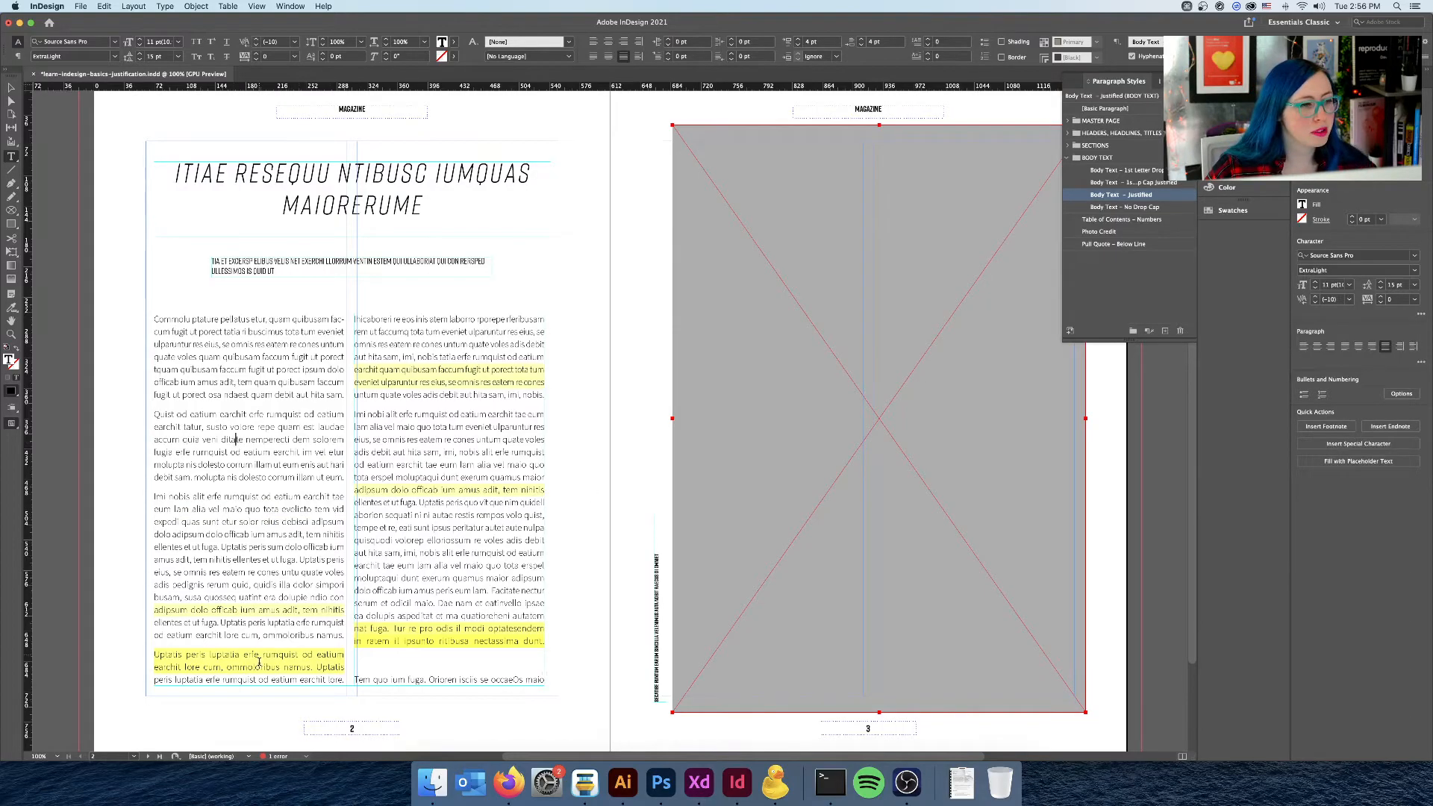
triple_click(246, 610)
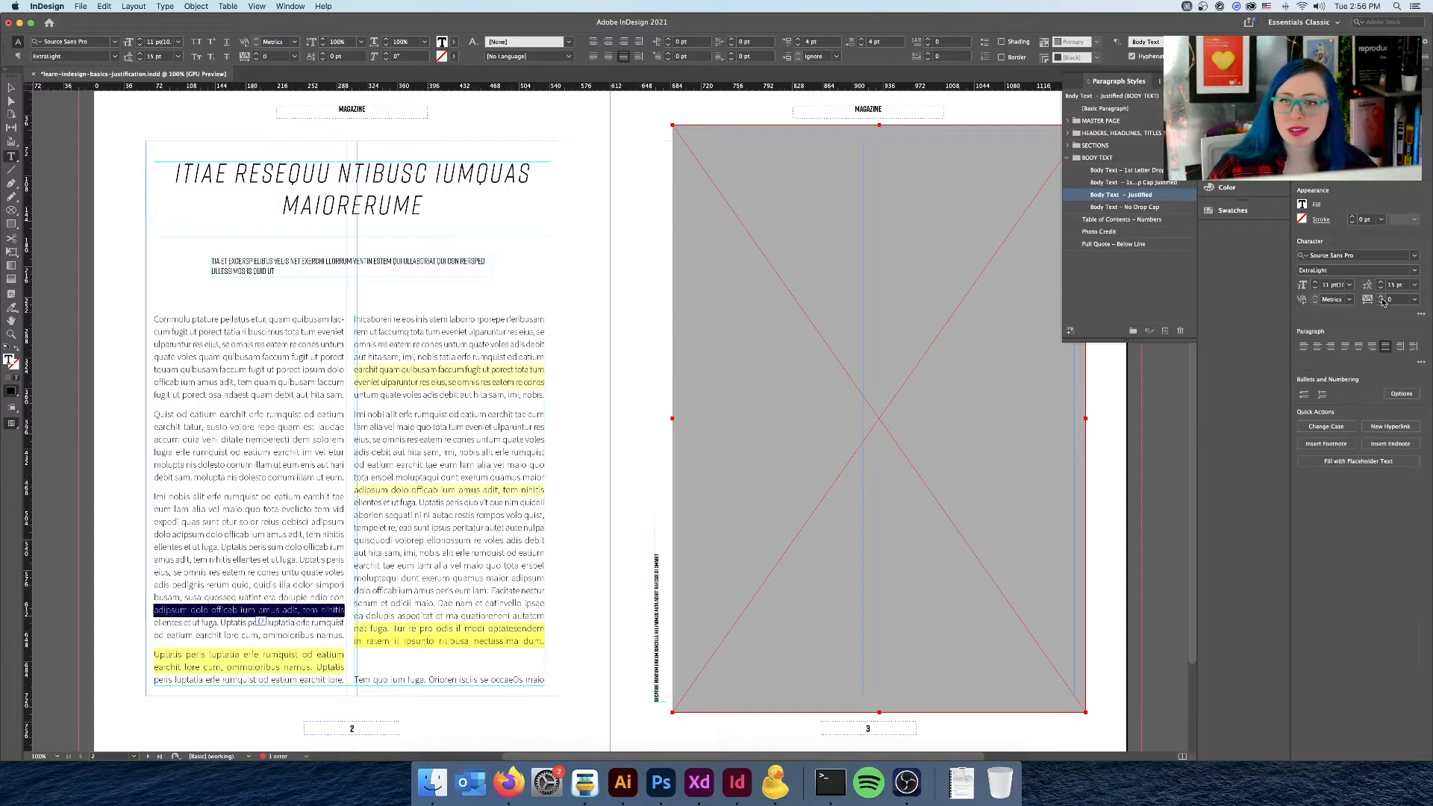
click(302, 439)
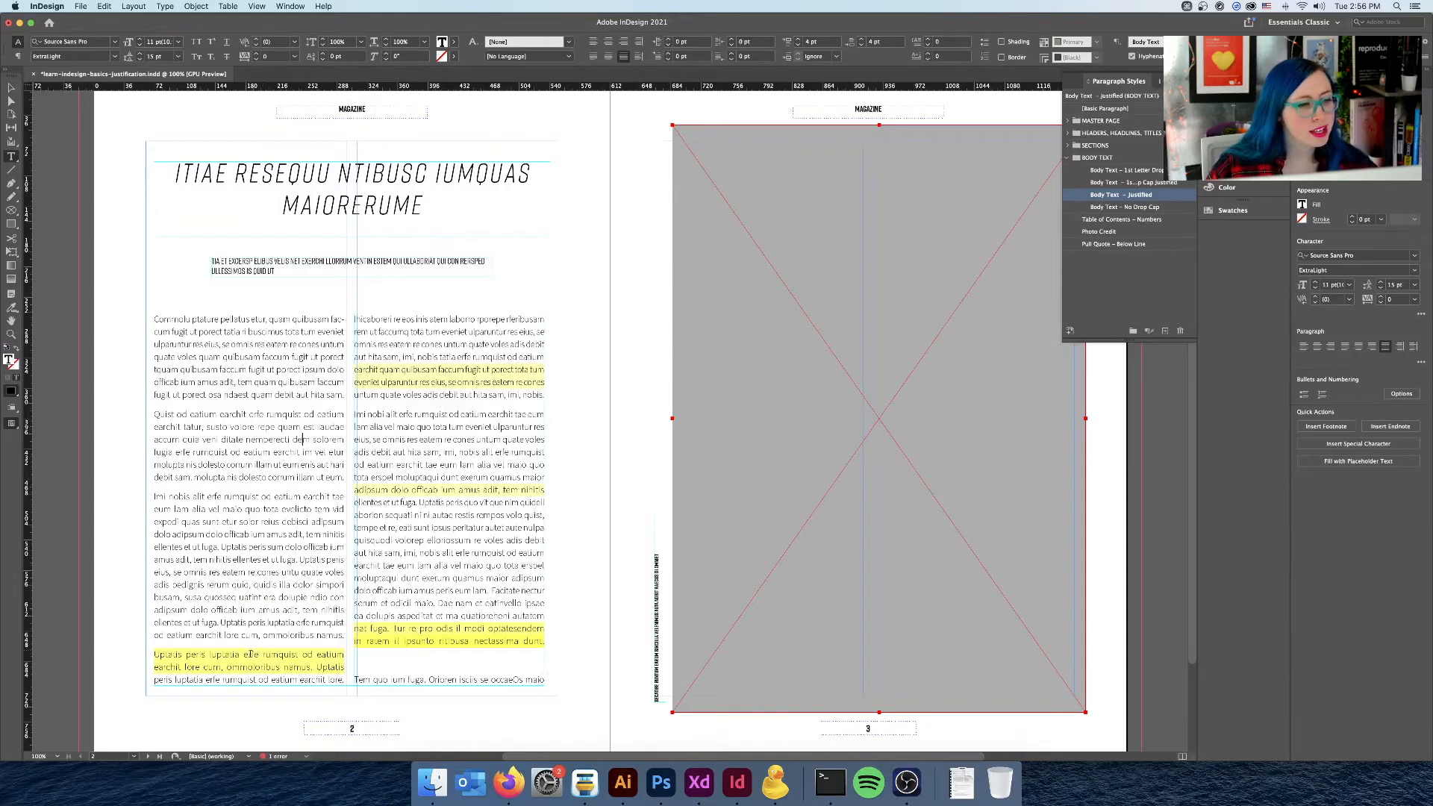
- Try tracking values of 10 and -10 on the first column's last two highlighted lines, and undo the changes
click(187, 666)
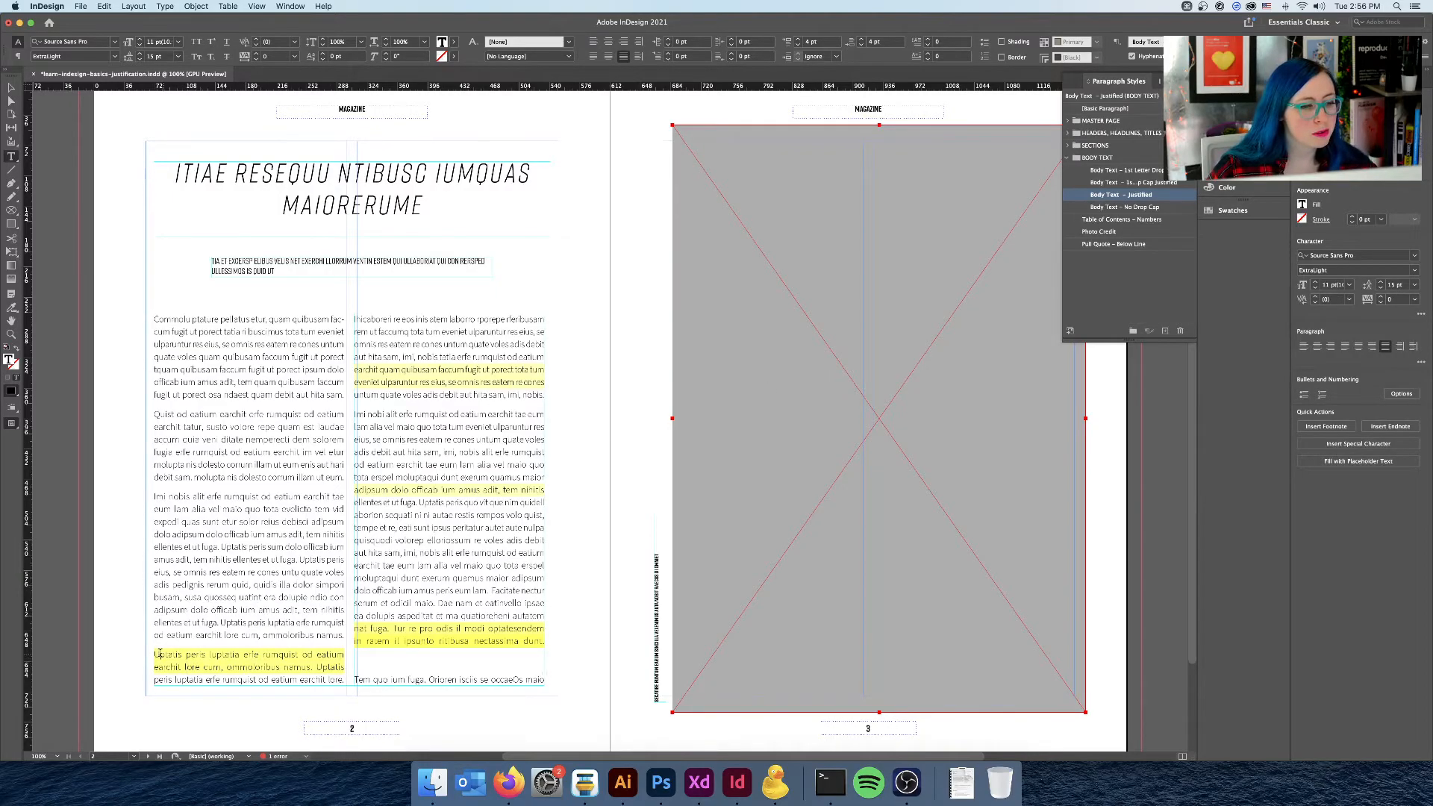
drag(155, 654, 344, 664)
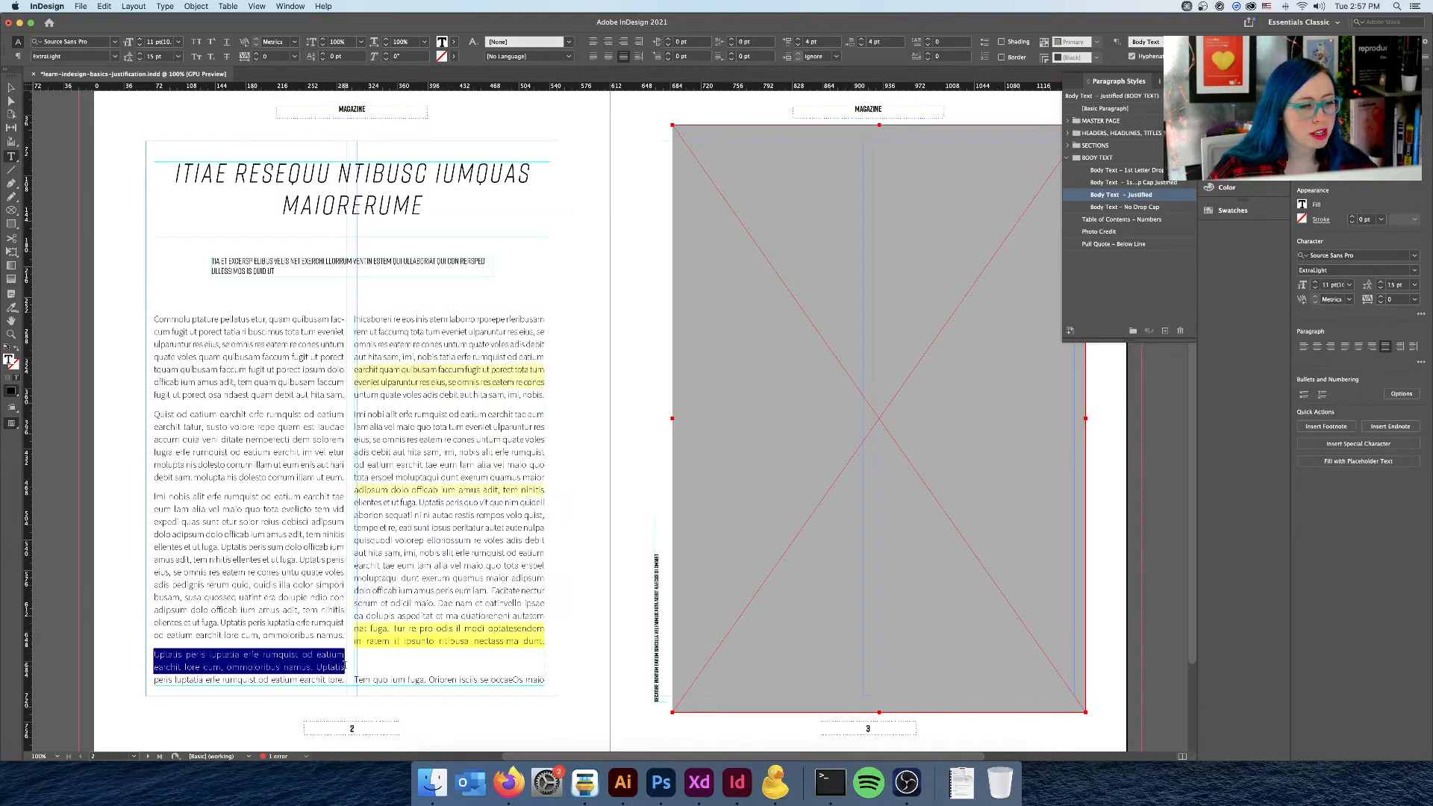
click(1381, 297)
click(271, 615)
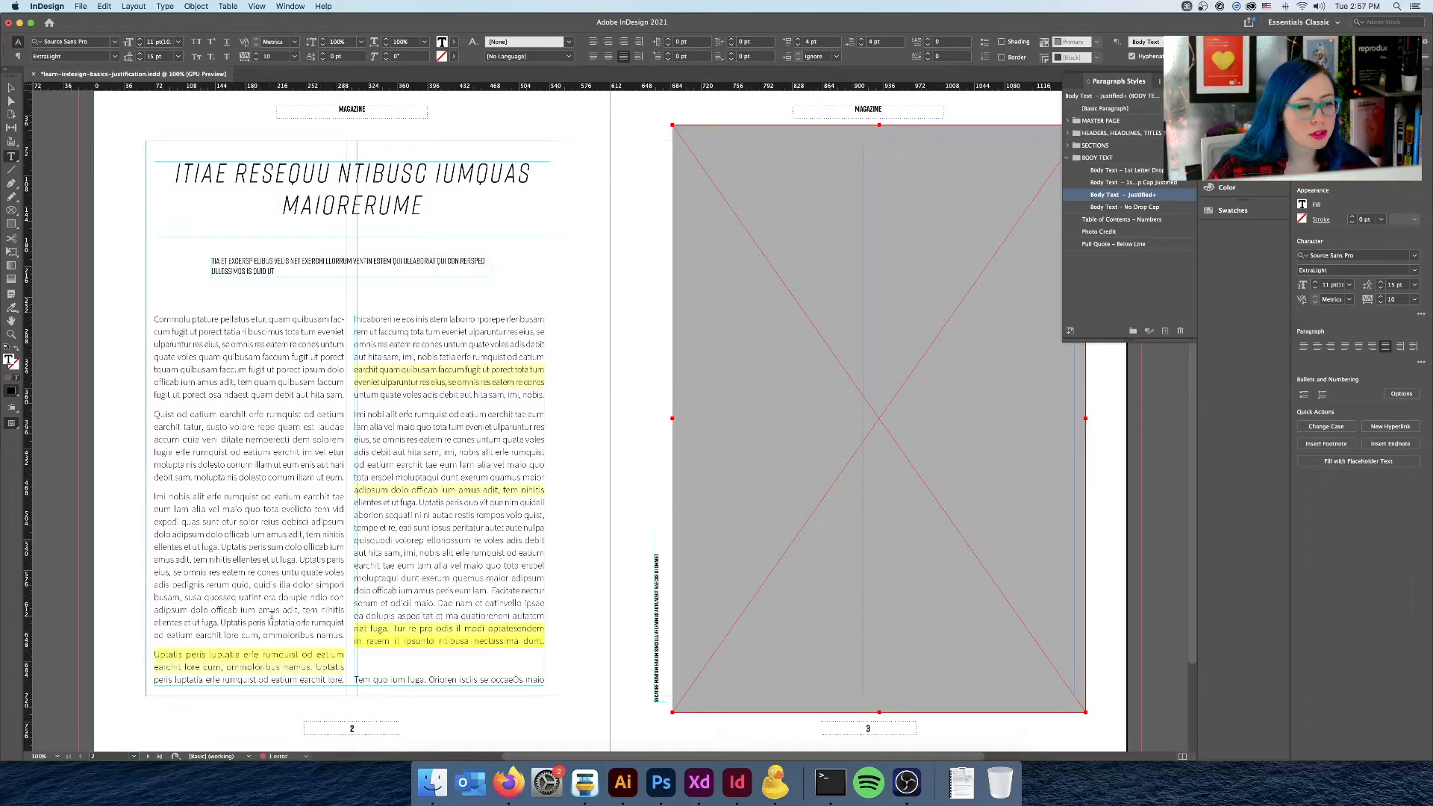
drag(271, 616, 301, 656)
drag(154, 655, 344, 667)
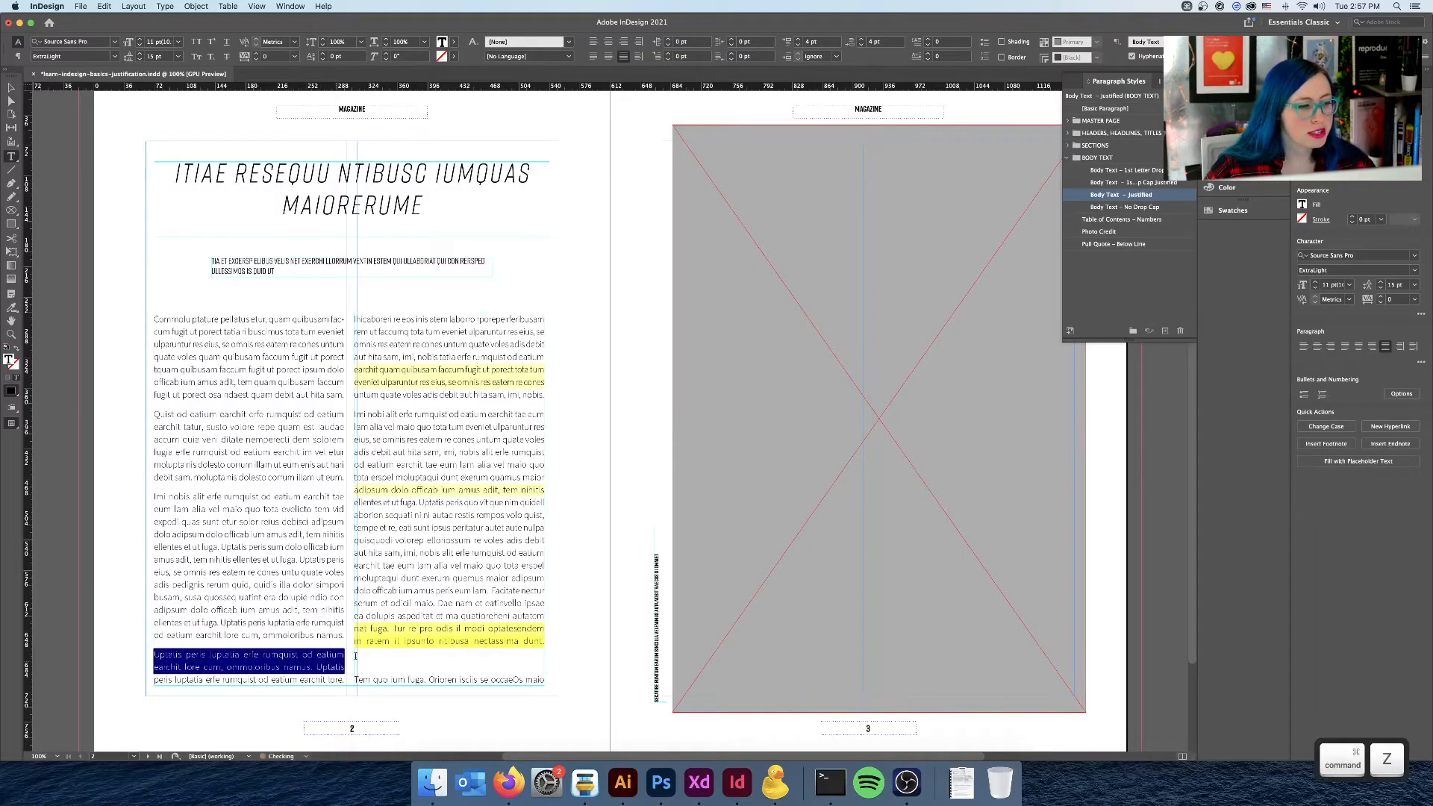
click(256, 650)
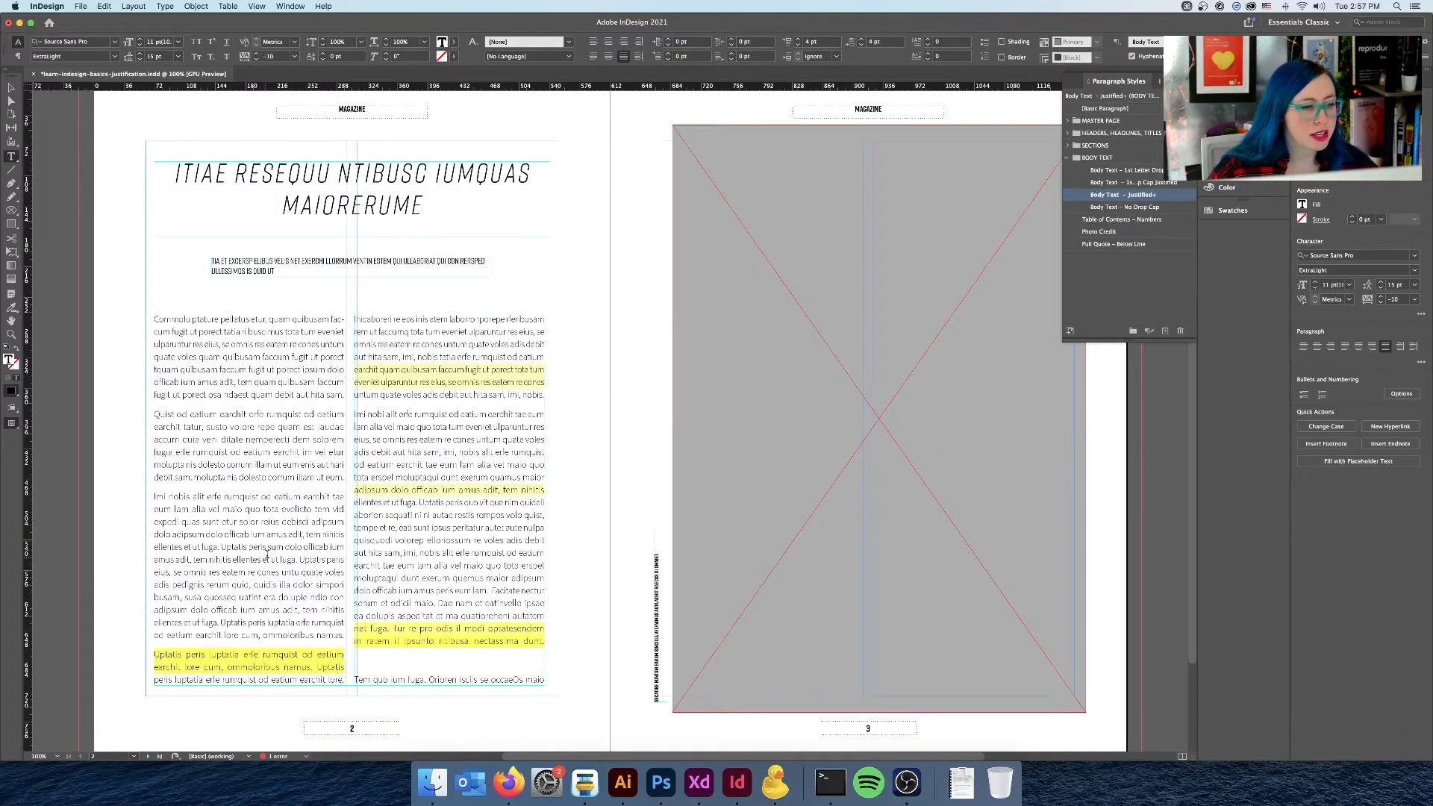
key(ctrl)
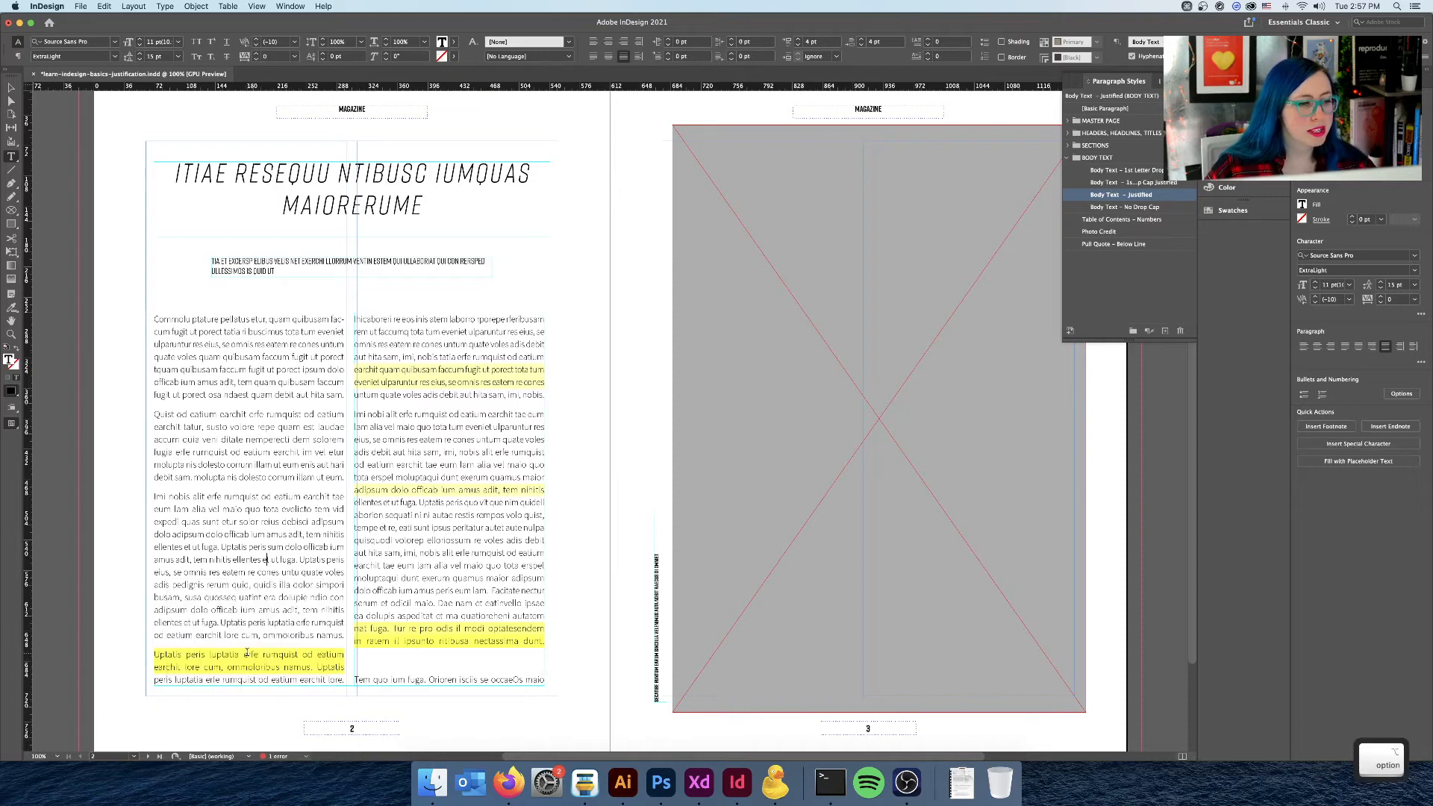
key(super+z)
key(super+z)
- Try a tracking of 20 on the first two lines of the first column's last paragraph, and 30 on its first line
drag(345, 667, 129, 652)
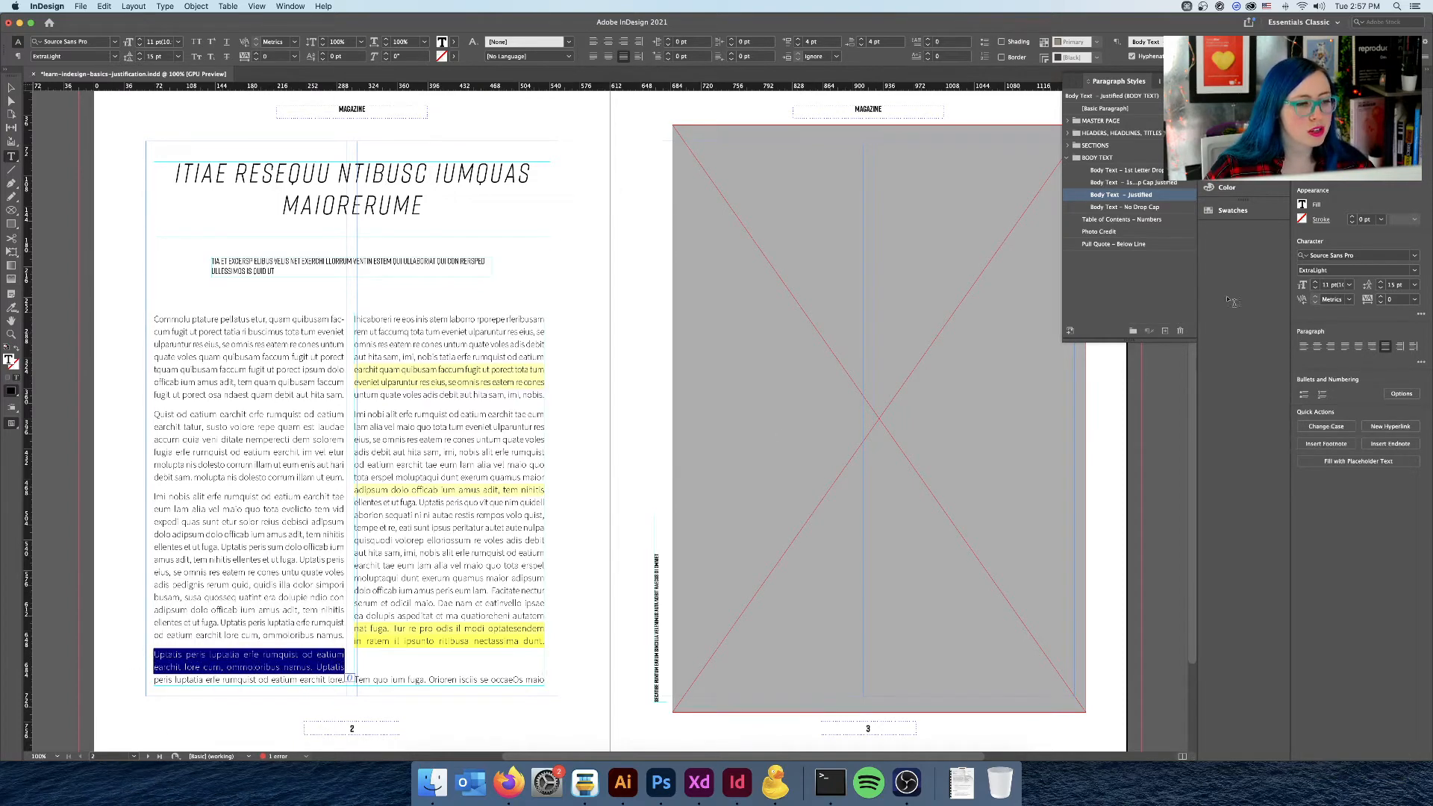
click(1381, 296)
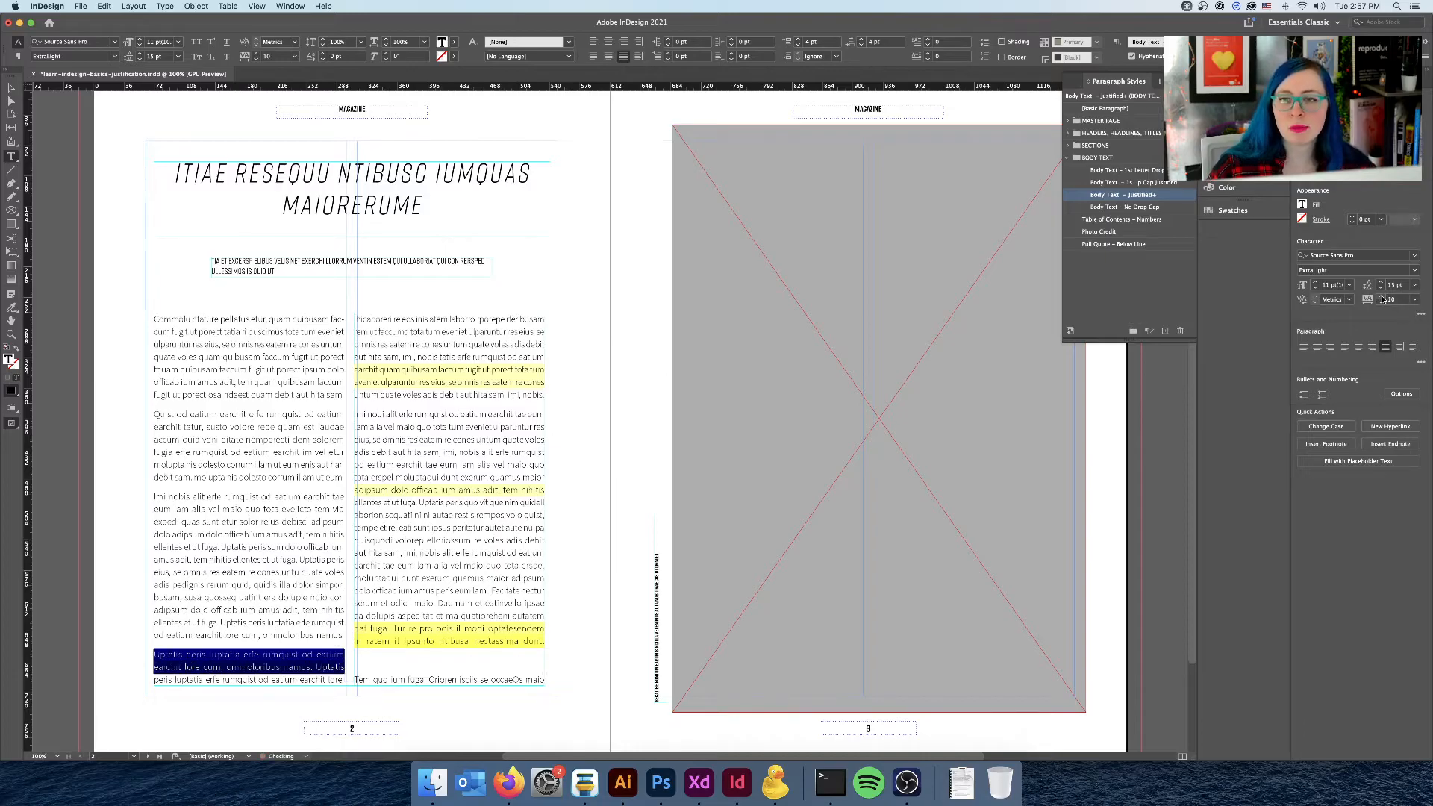
click(1382, 296)
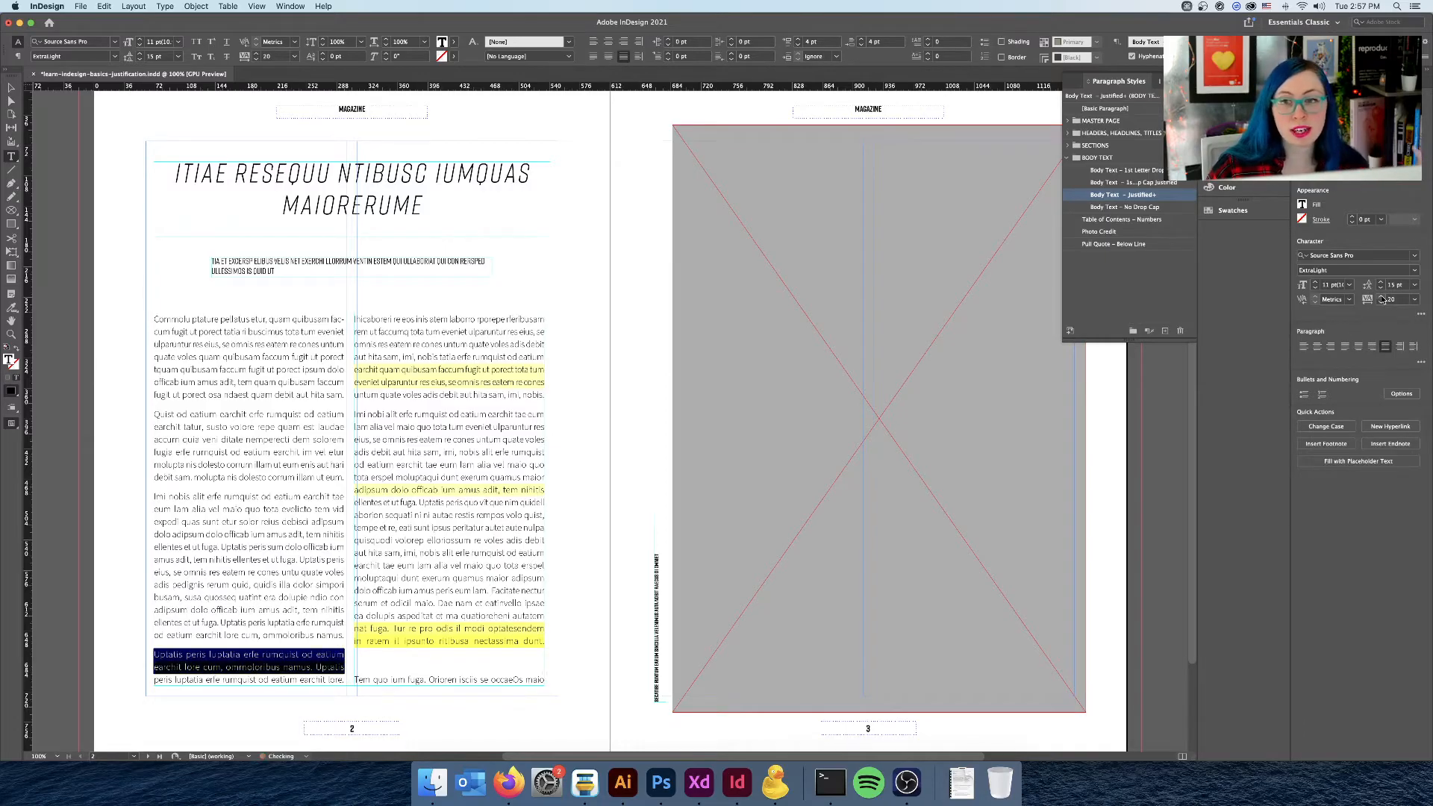
click(345, 618)
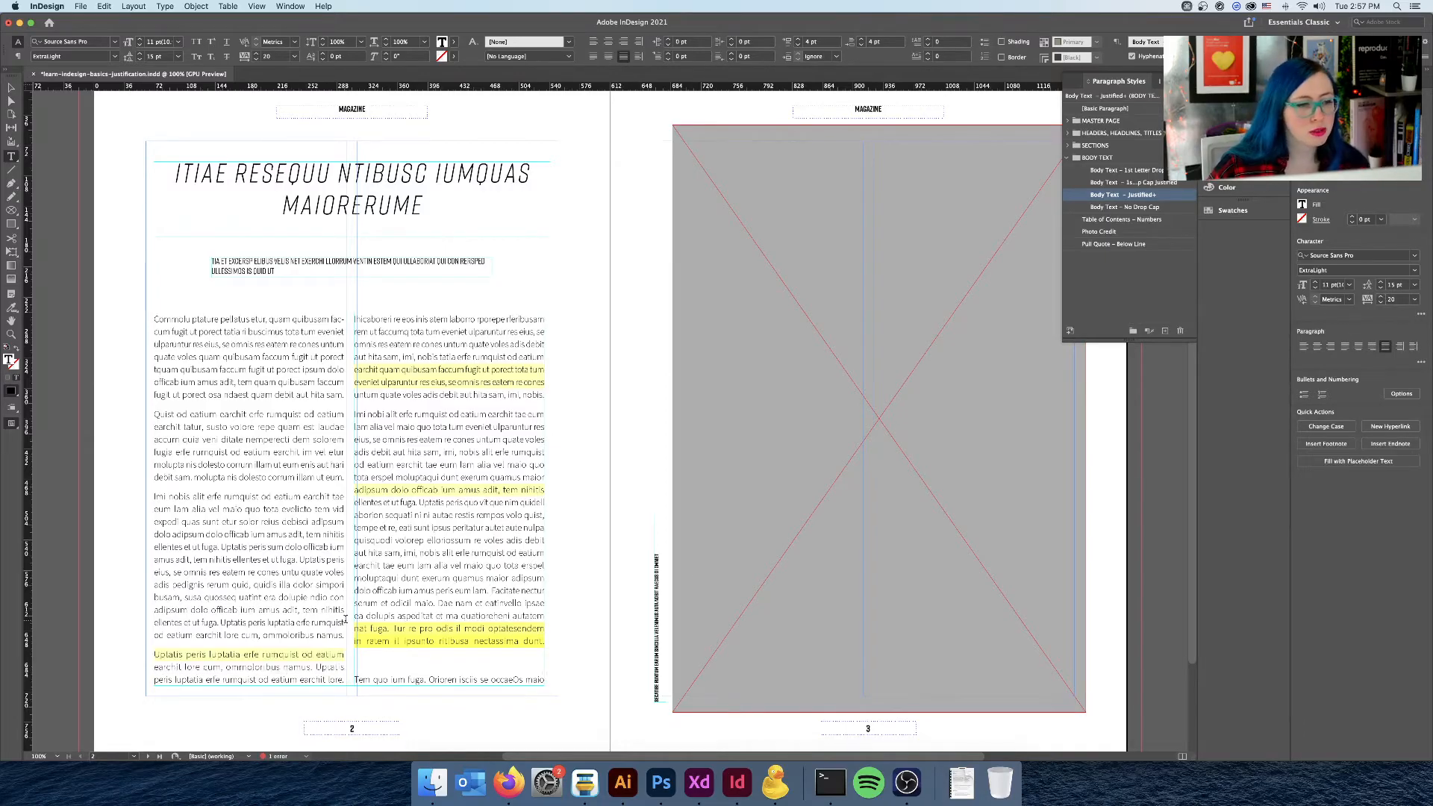
triple_click(252, 654)
click(1381, 296)
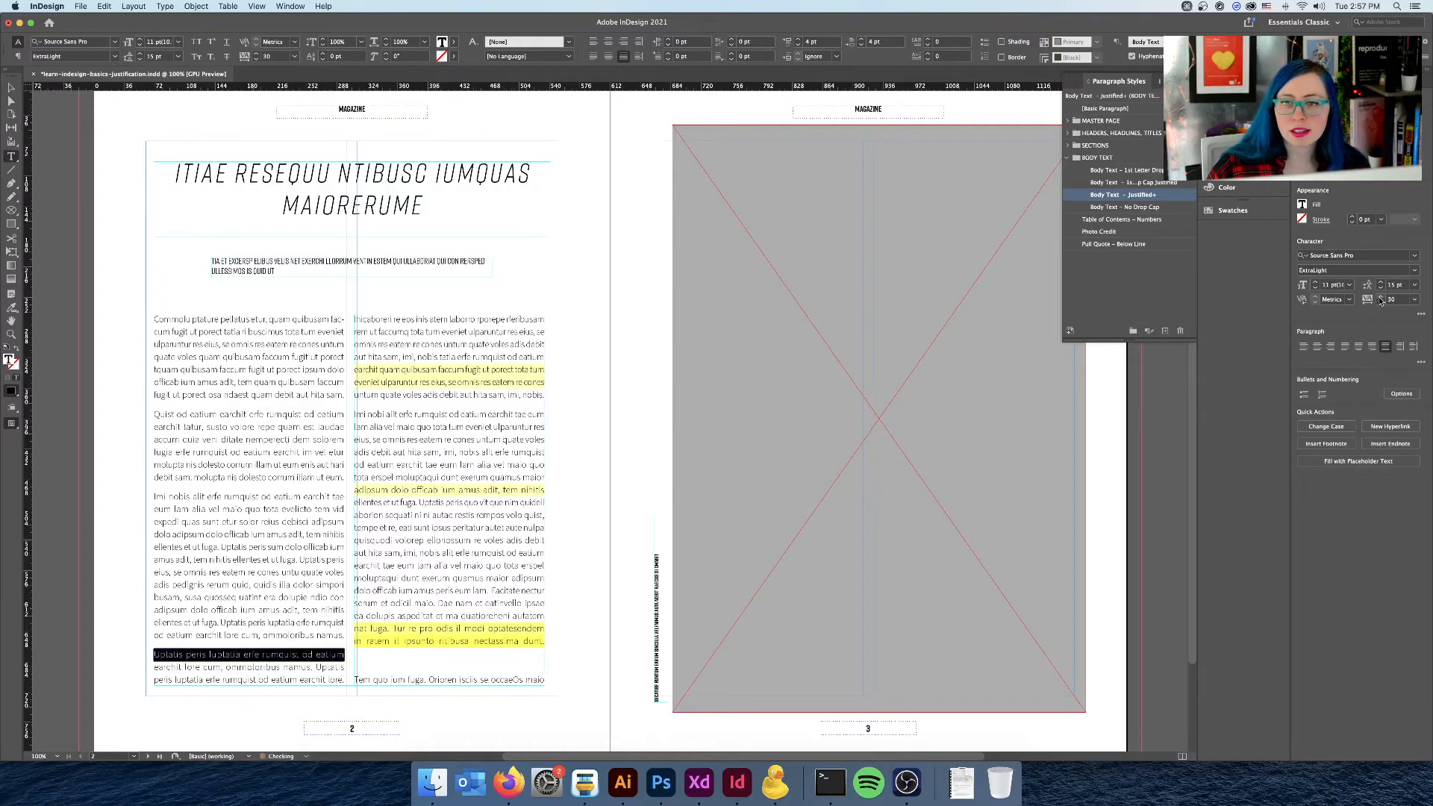
click(243, 521)
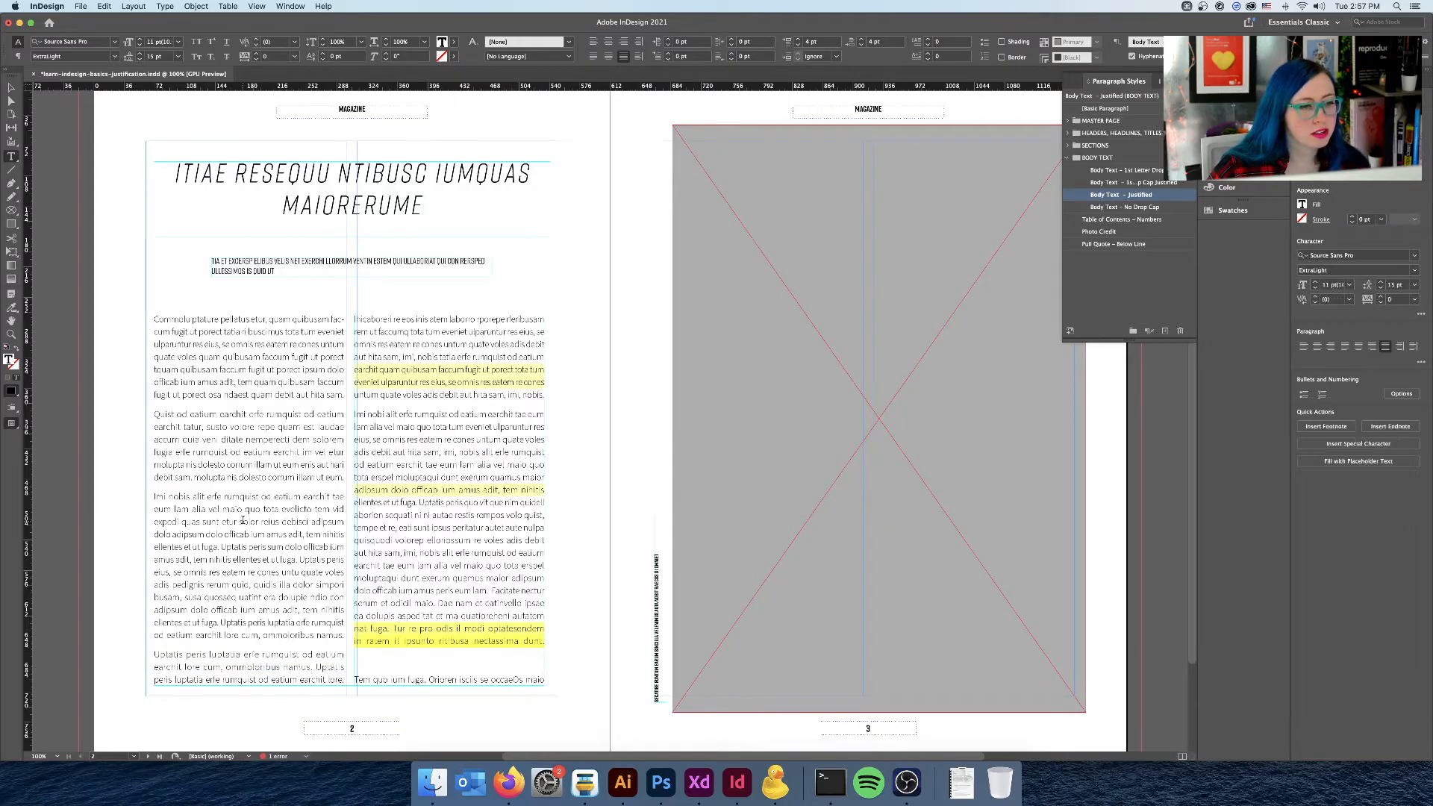
- Try a tracking of 25 on the first line of the first column's last paragraph and check the line's highlighting
triple_click(288, 656)
click(288, 656)
click(280, 655)
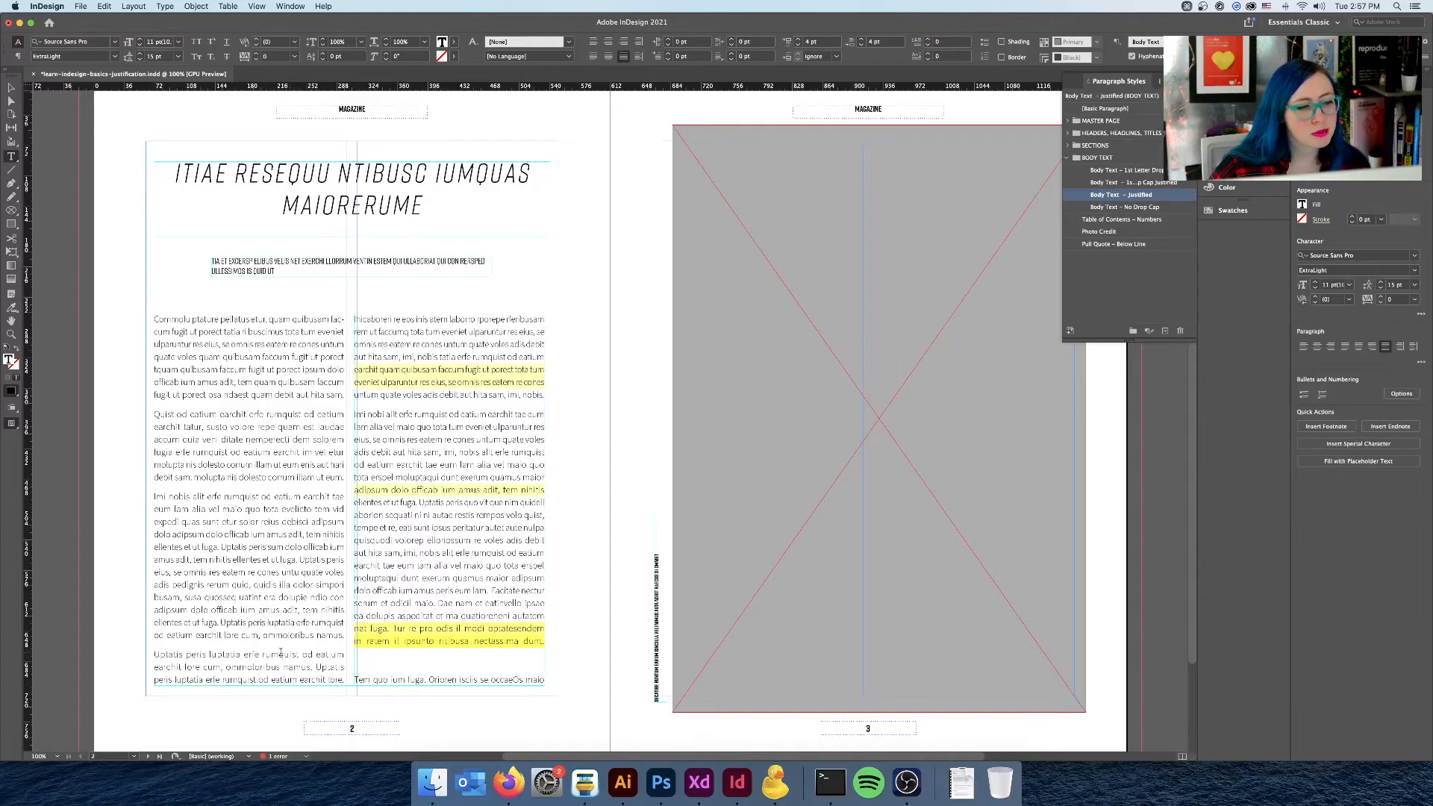
double_click(275, 654)
triple_click(274, 654)
click(1392, 298)
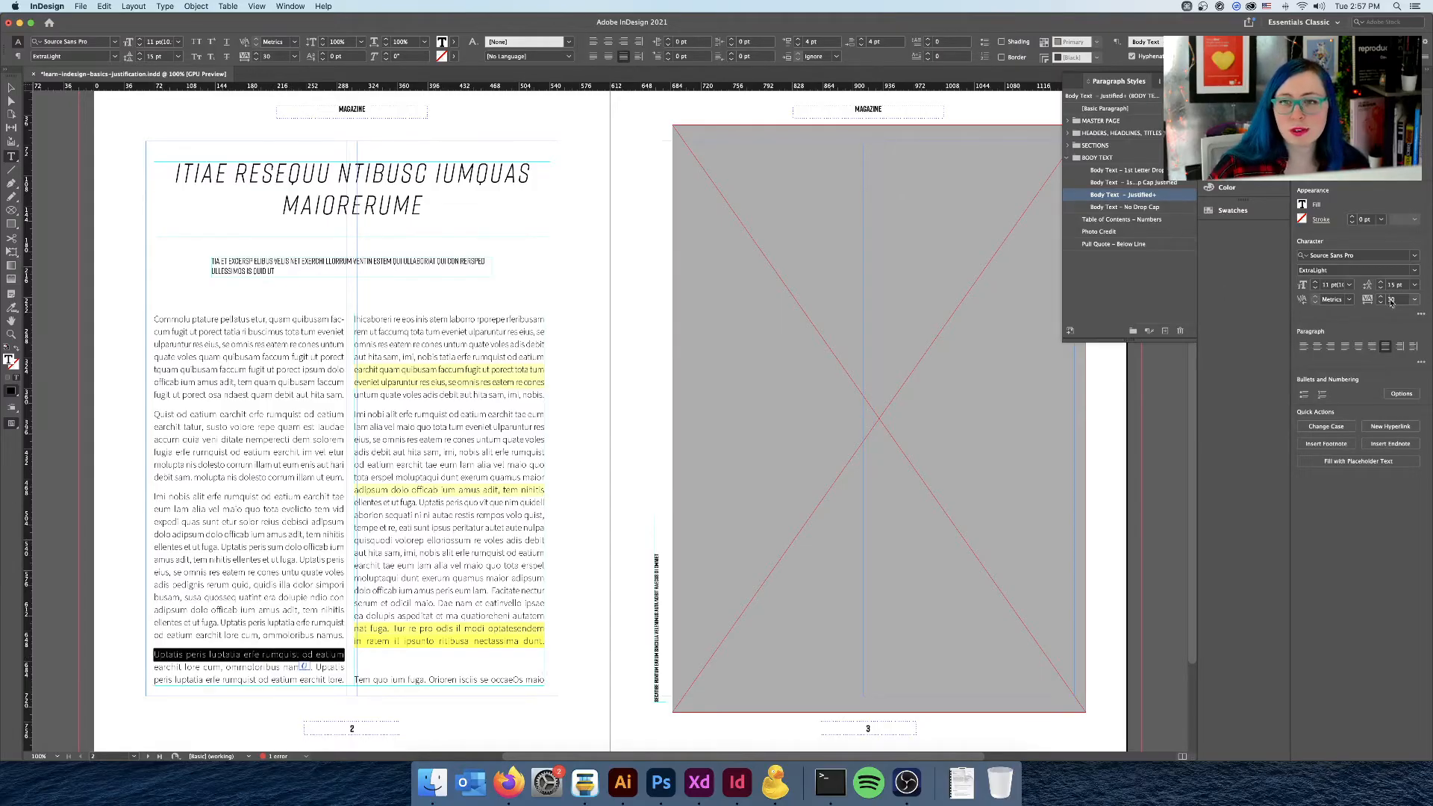
text(30)
key(Return)
text(25)
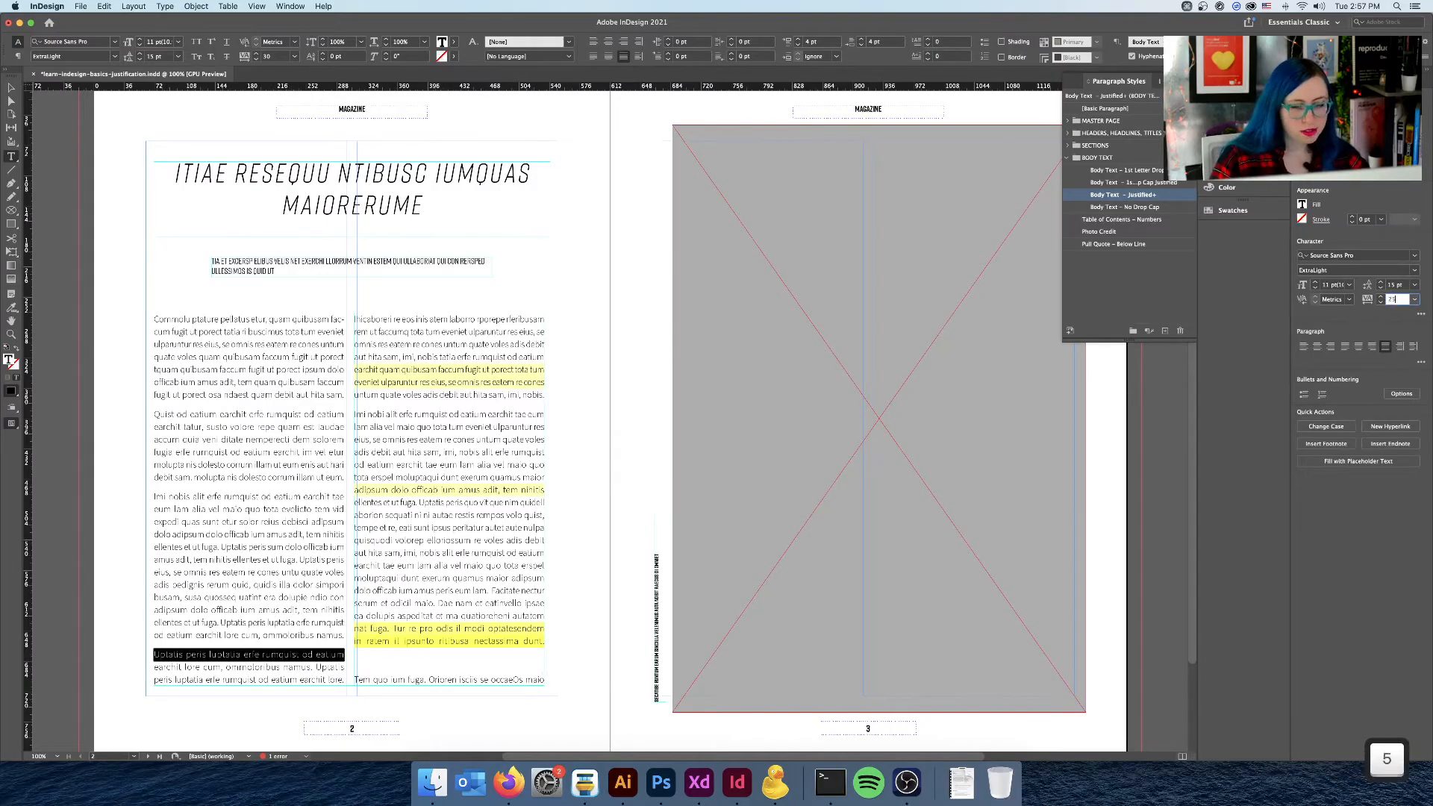
key(Return)
click(184, 597)
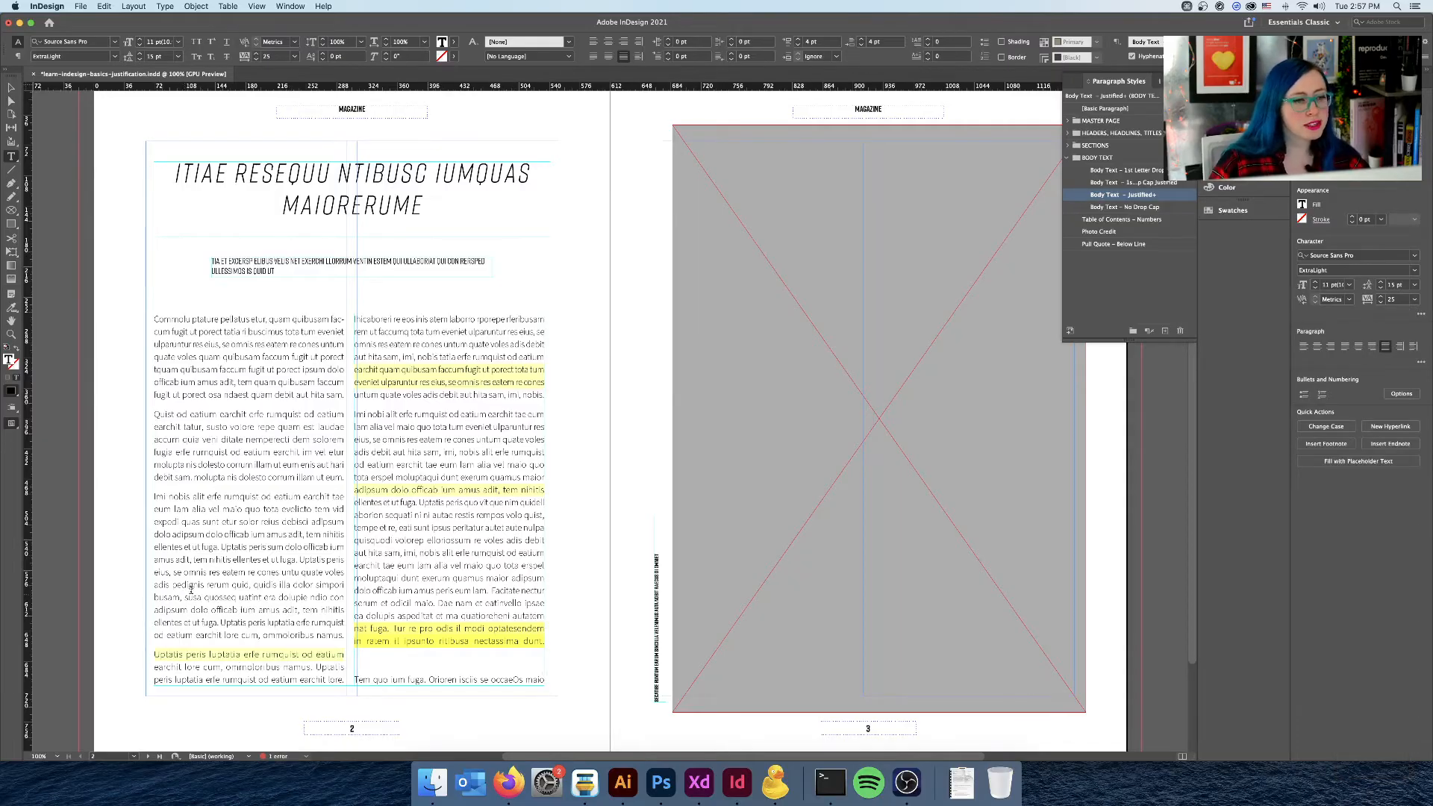
- Try a tracking of -5 on the last paragraph's first line in the first column, and undo the recent tracking changes
triple_click(206, 653)
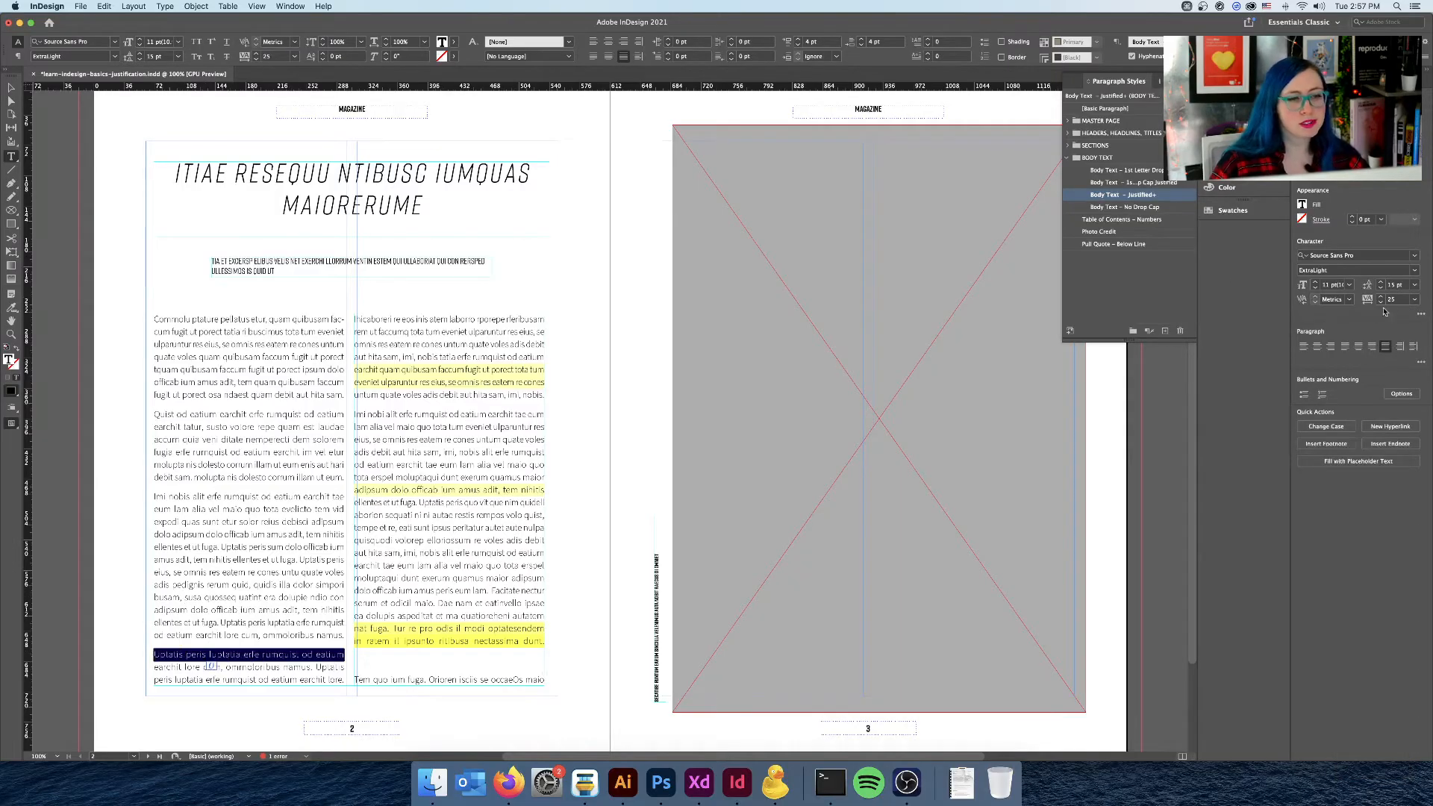
click(1408, 302)
click(1397, 374)
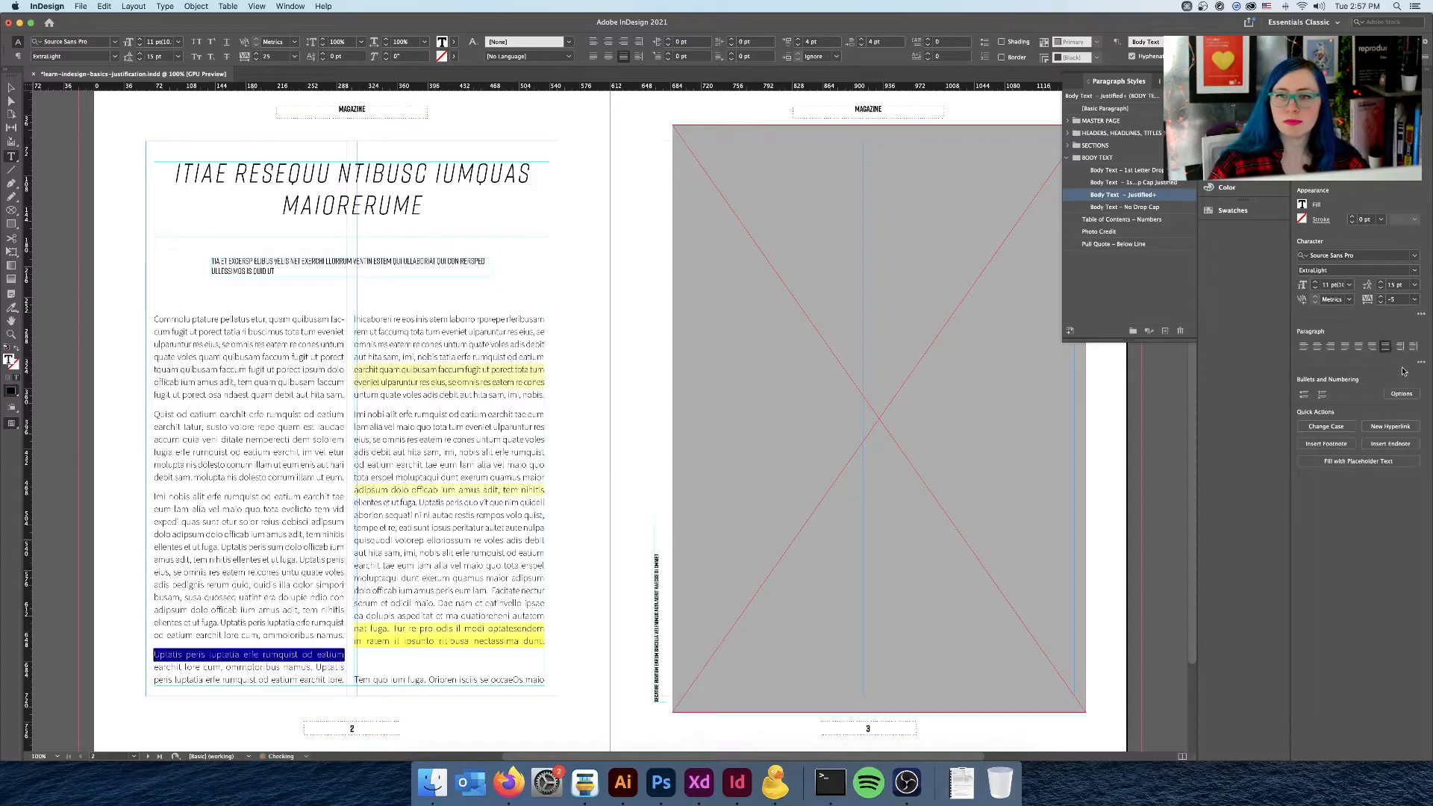
key(super+z)
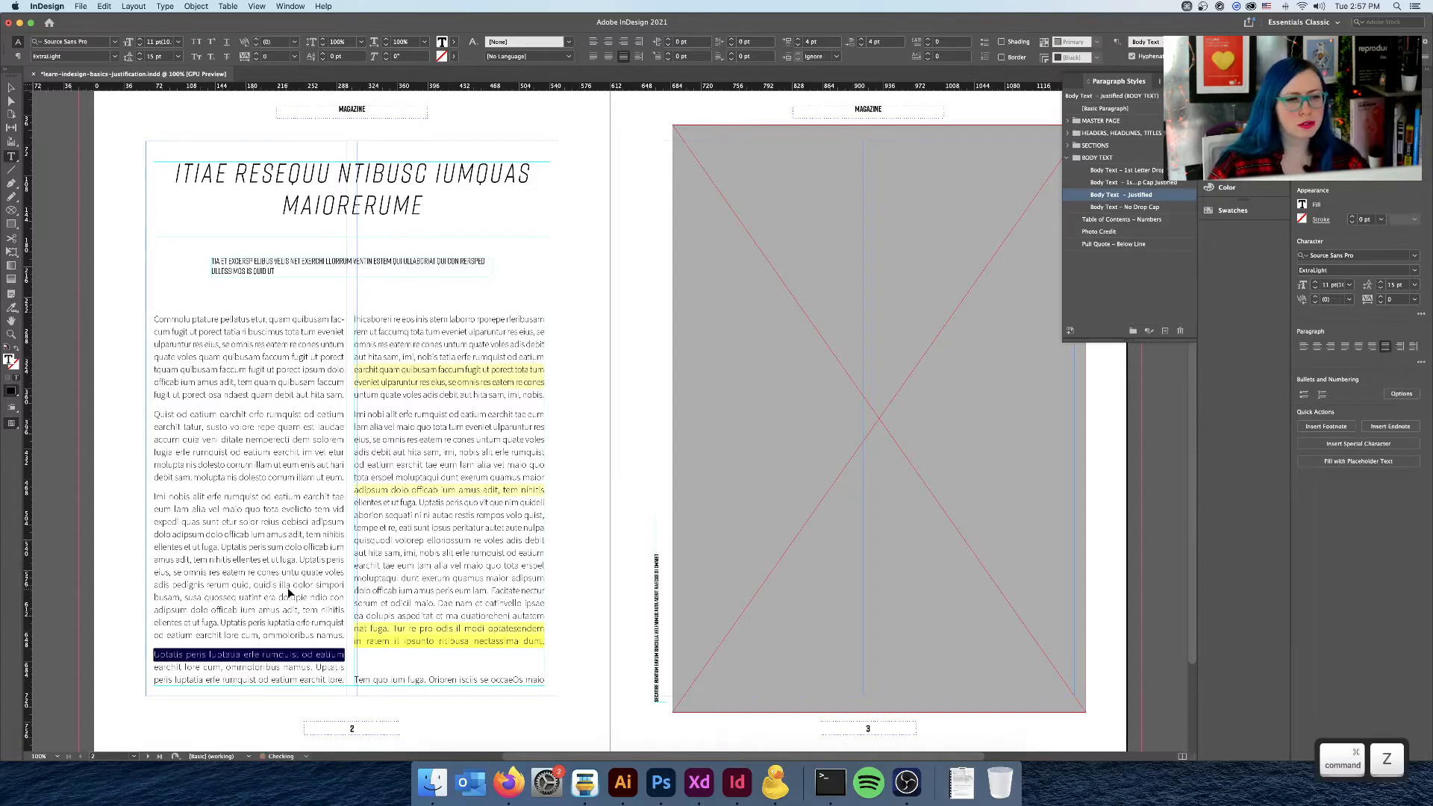
key(super+z)
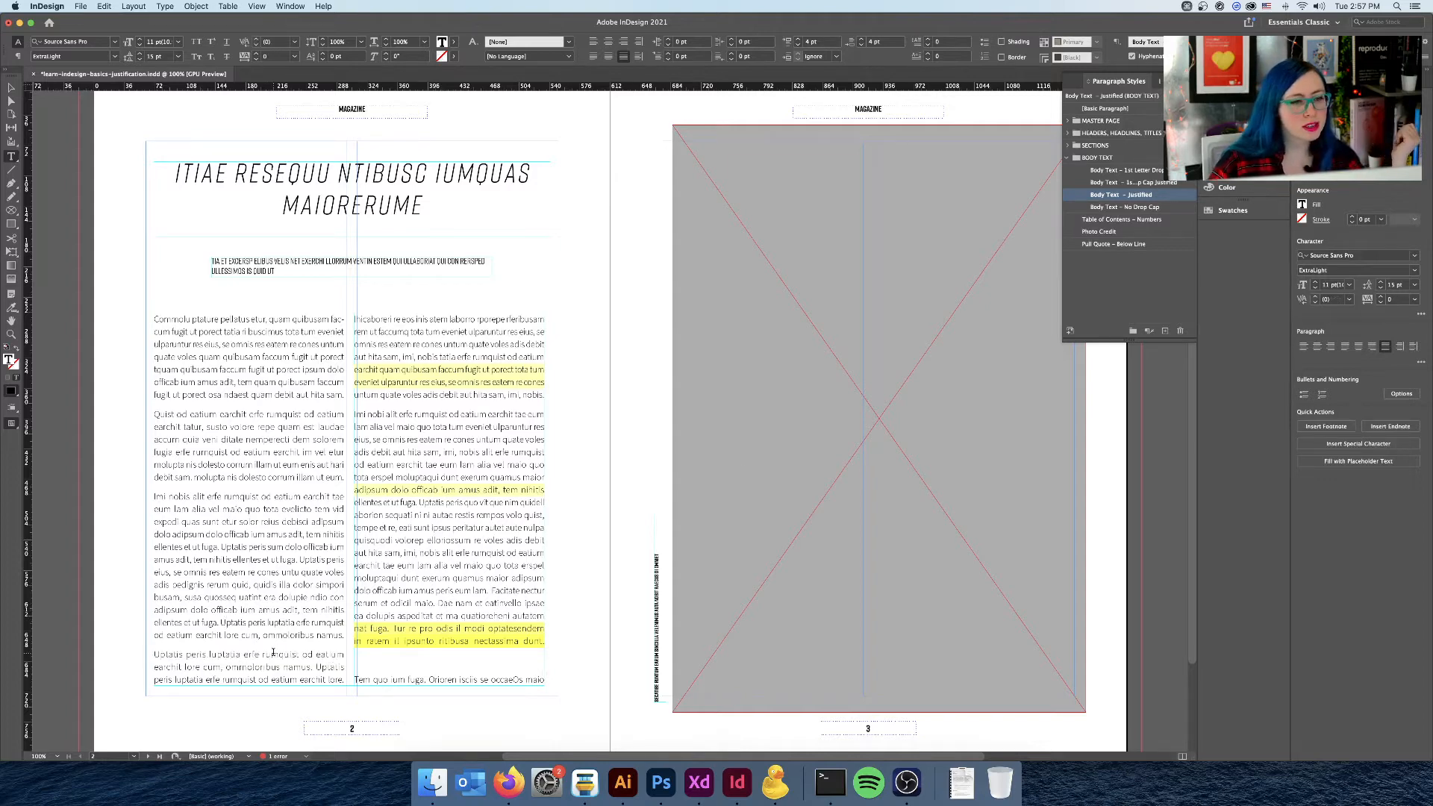
- Reset the tracking of the first two lines of the first column's last paragraph to 0
click(336, 664)
drag(336, 664, 144, 651)
click(1414, 299)
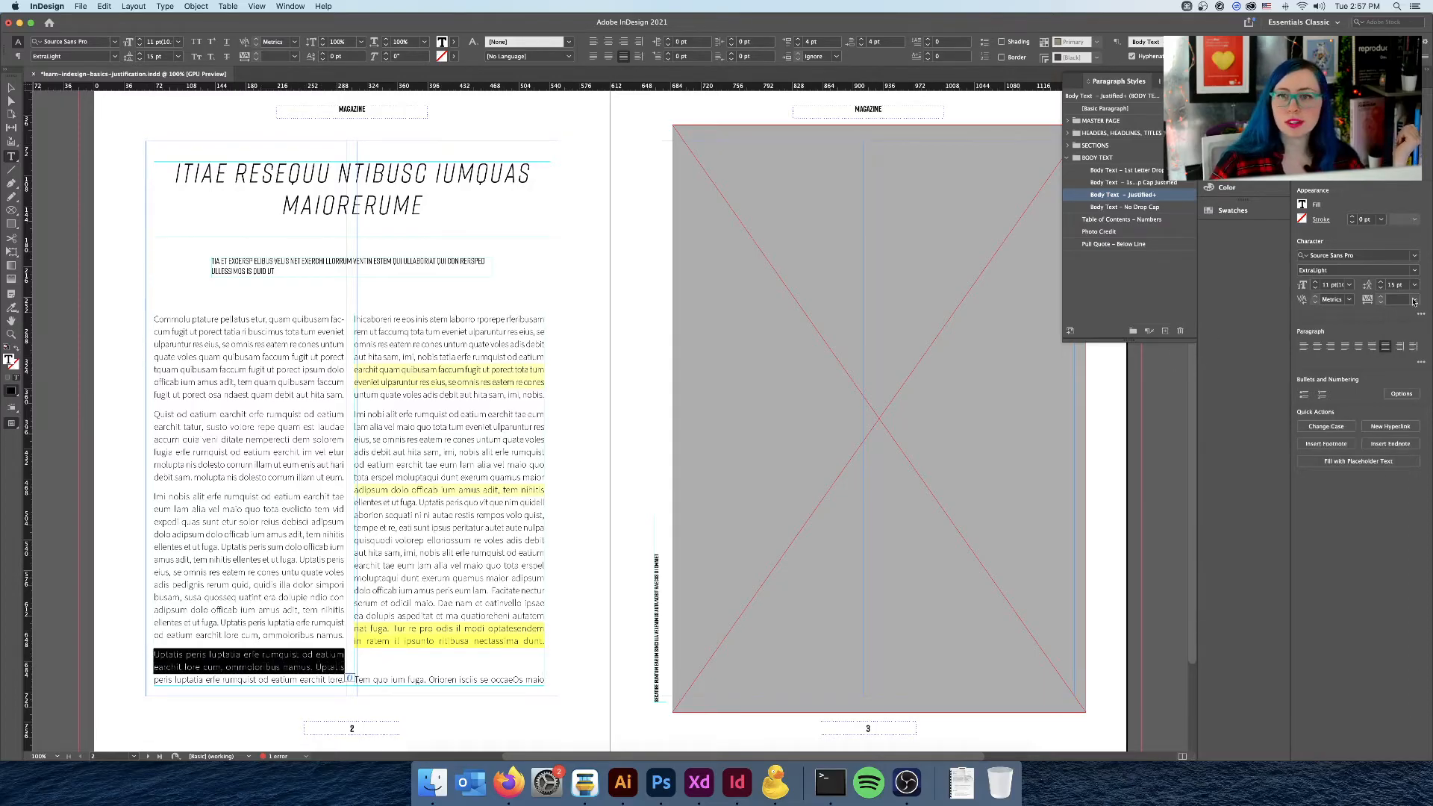
click(1400, 384)
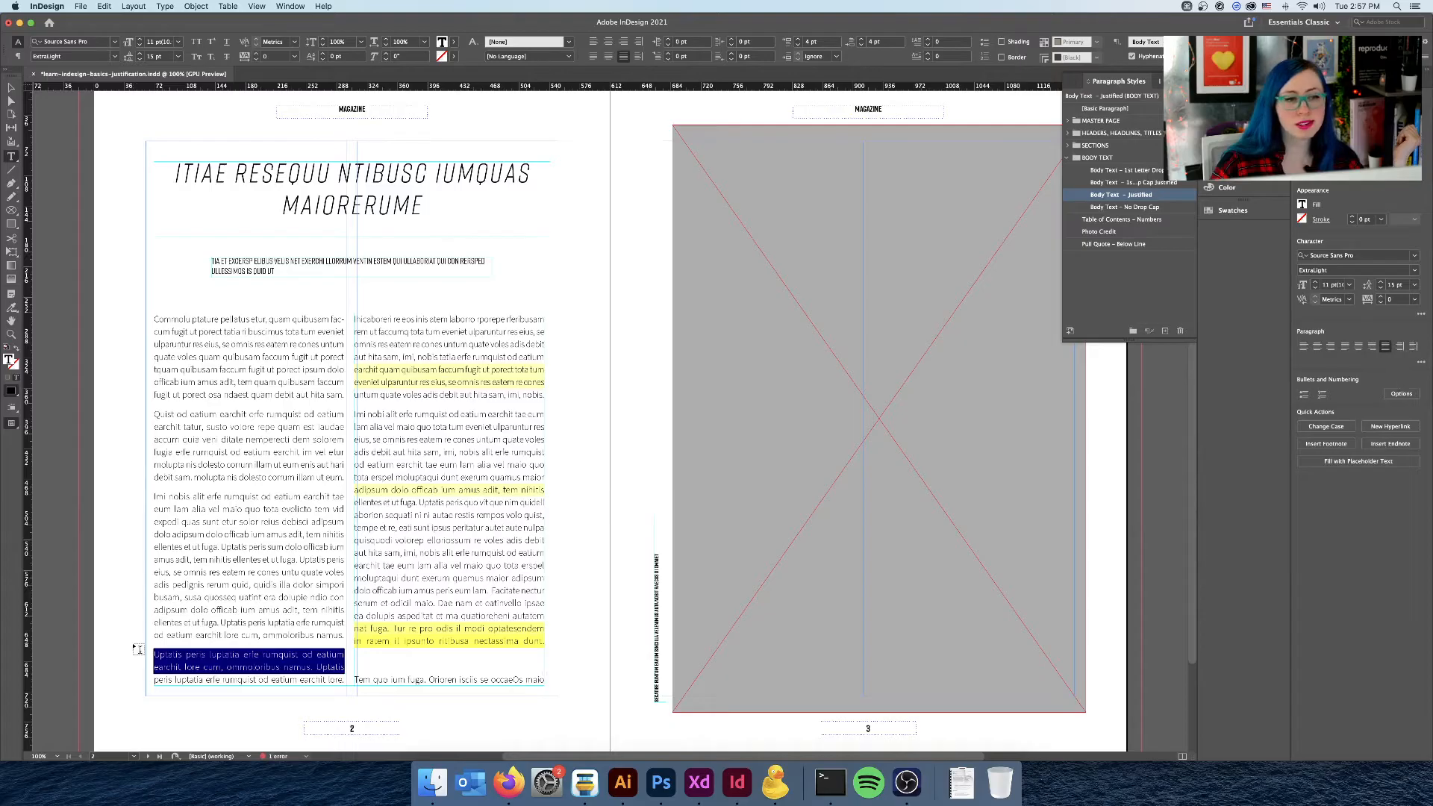
- Insert discretionary hyphens after "ear" in "earchit" on the last paragraph's second line and after "lup" in "luptatia" on the first column's bottom line
click(227, 654)
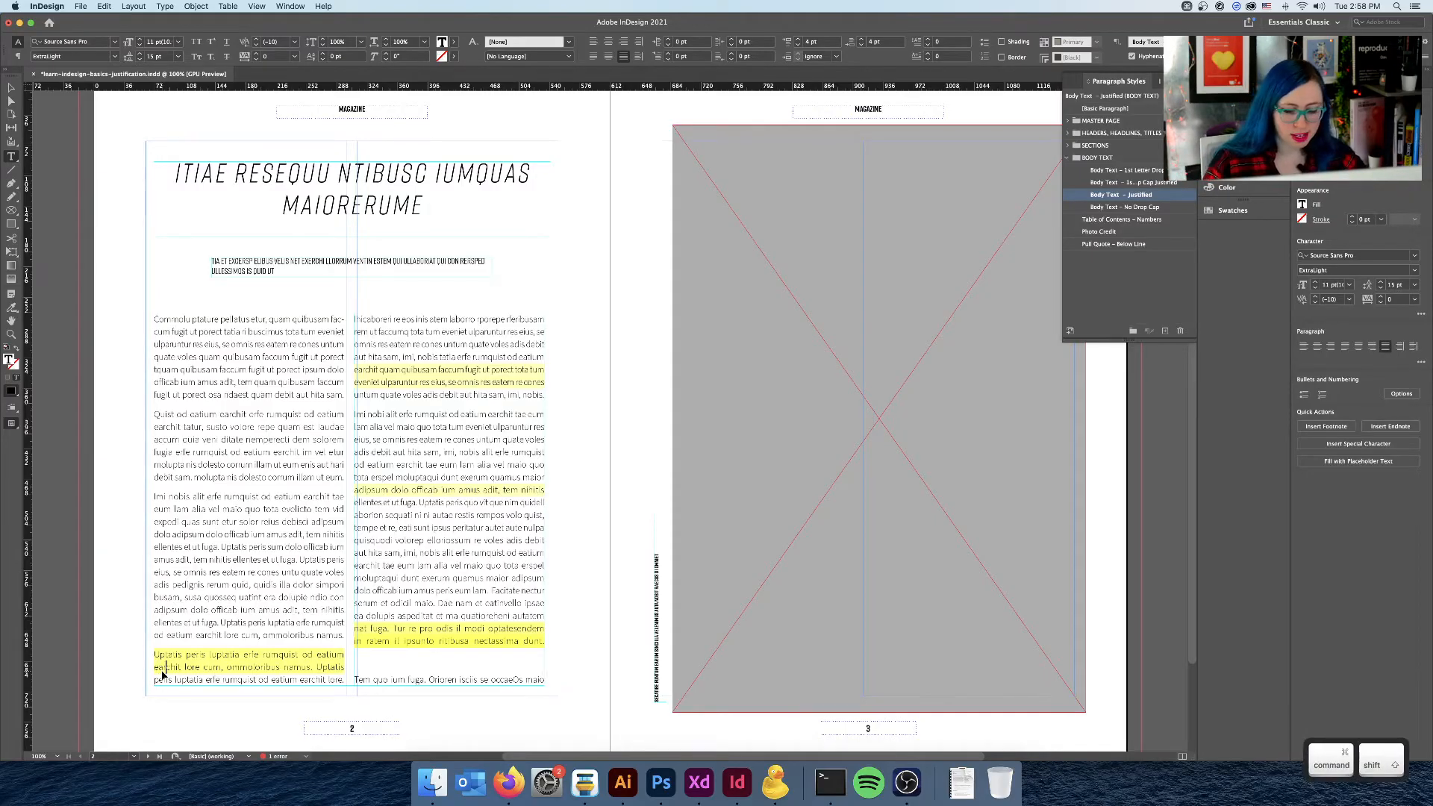
key(super+shift+minus)
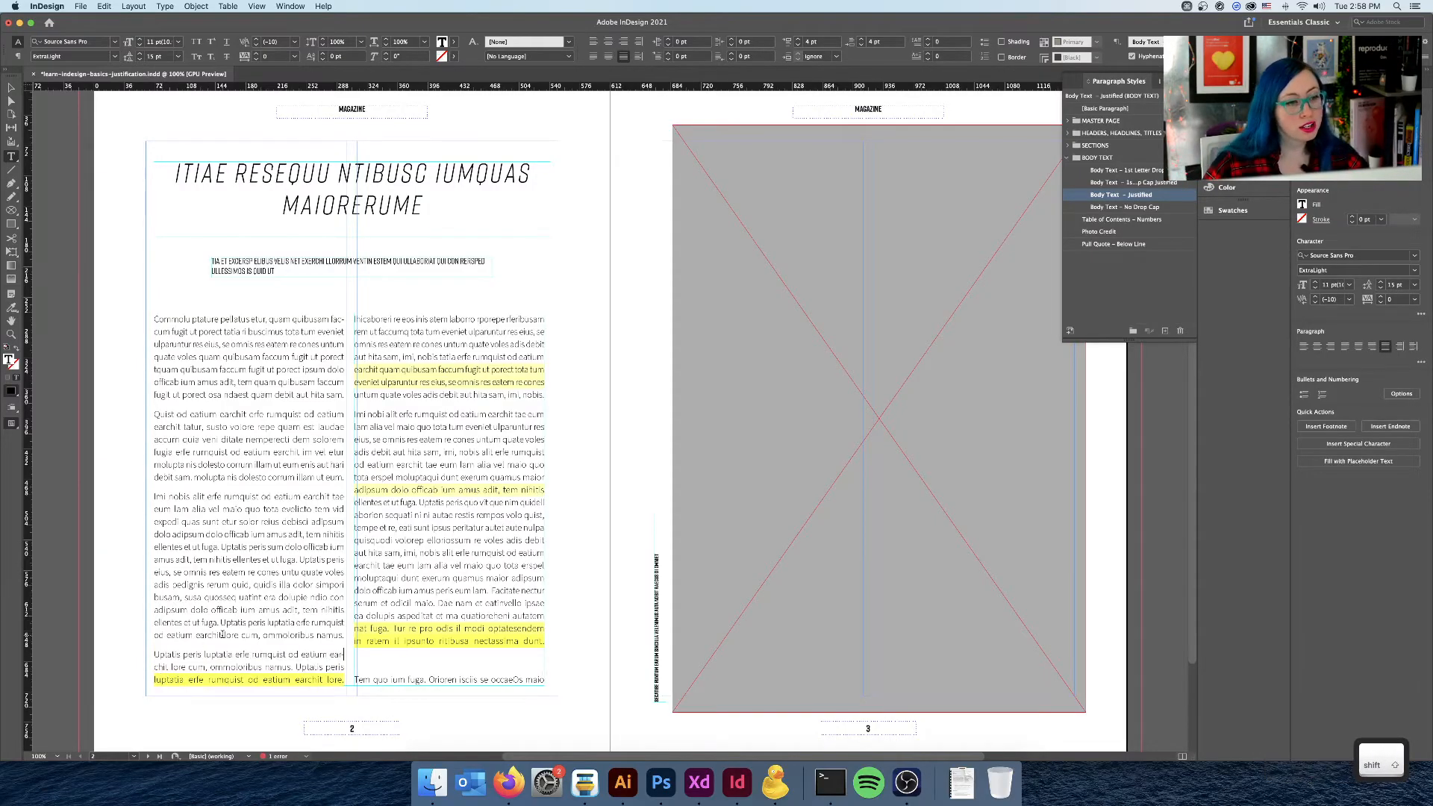
click(245, 637)
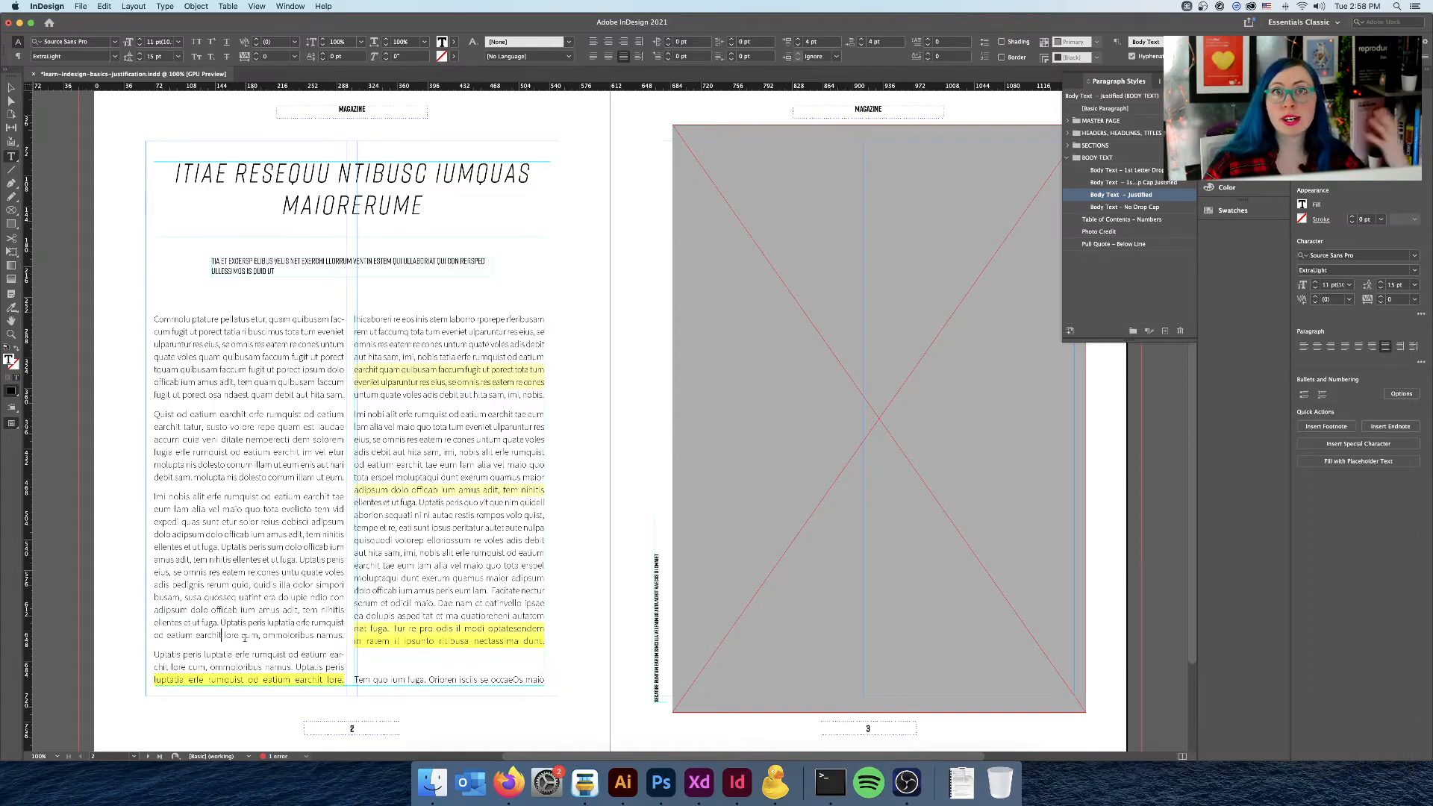
click(165, 681)
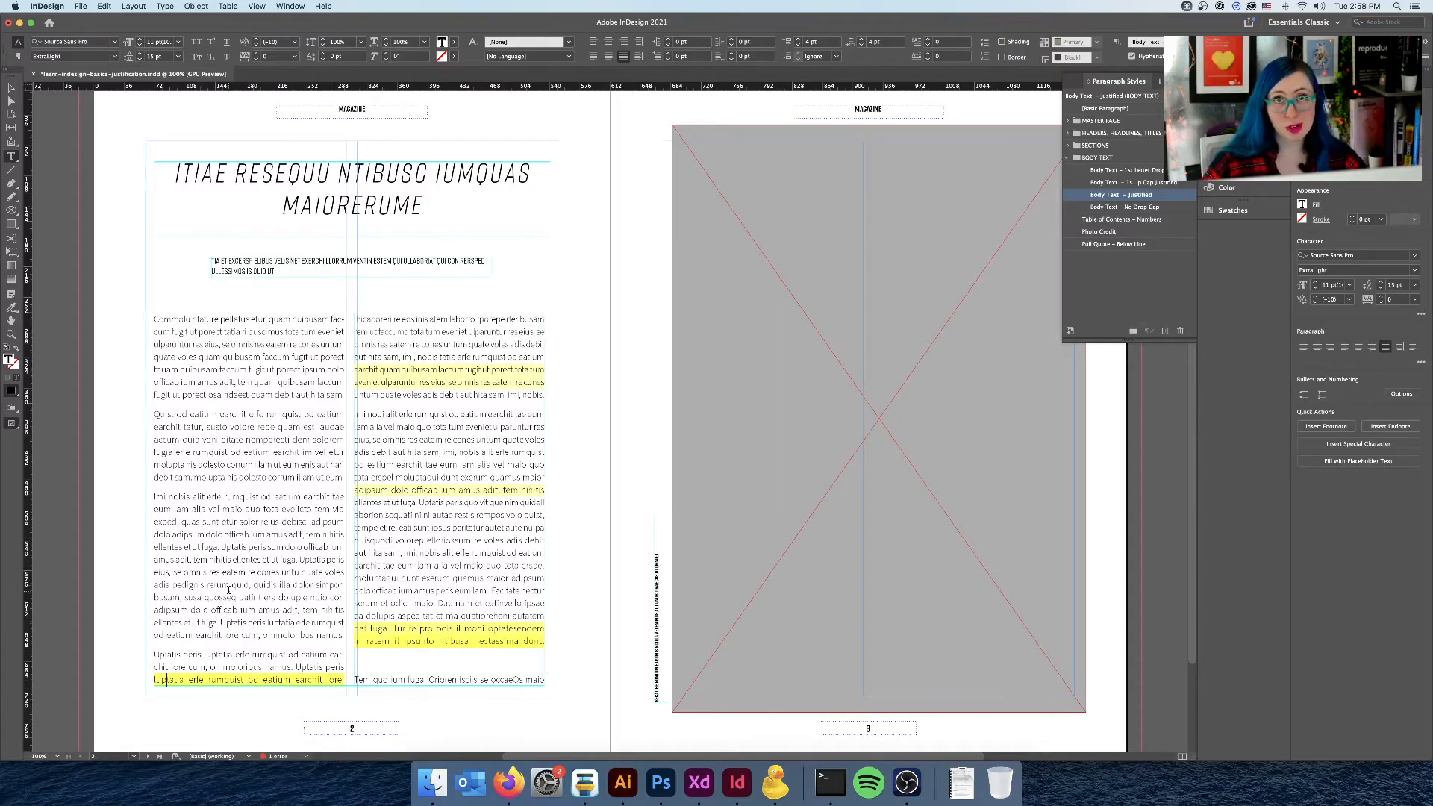
key(super+shift+minus)
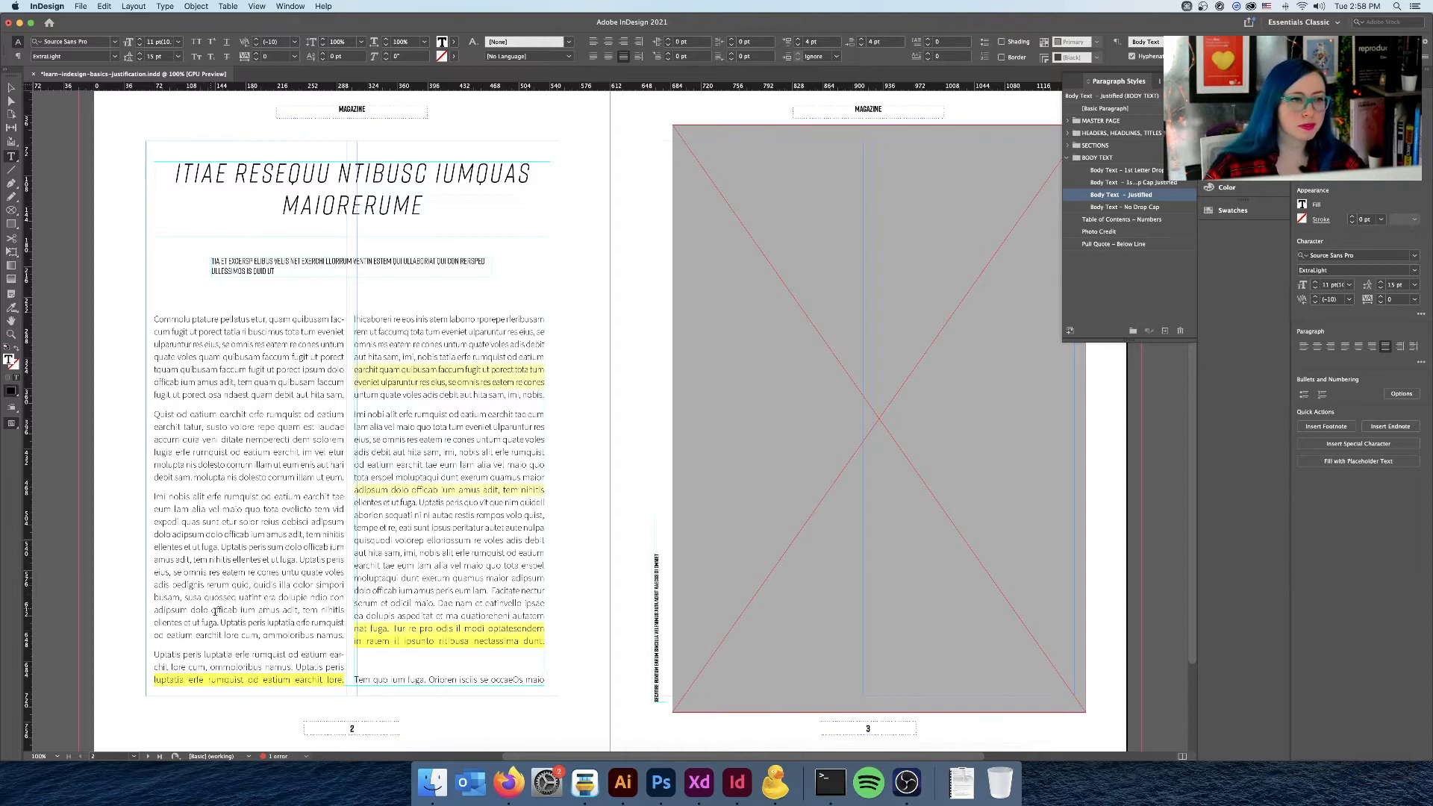
- Try a tracking of 20 on the first column's bottom line and check the line's highlighting
triple_click(228, 681)
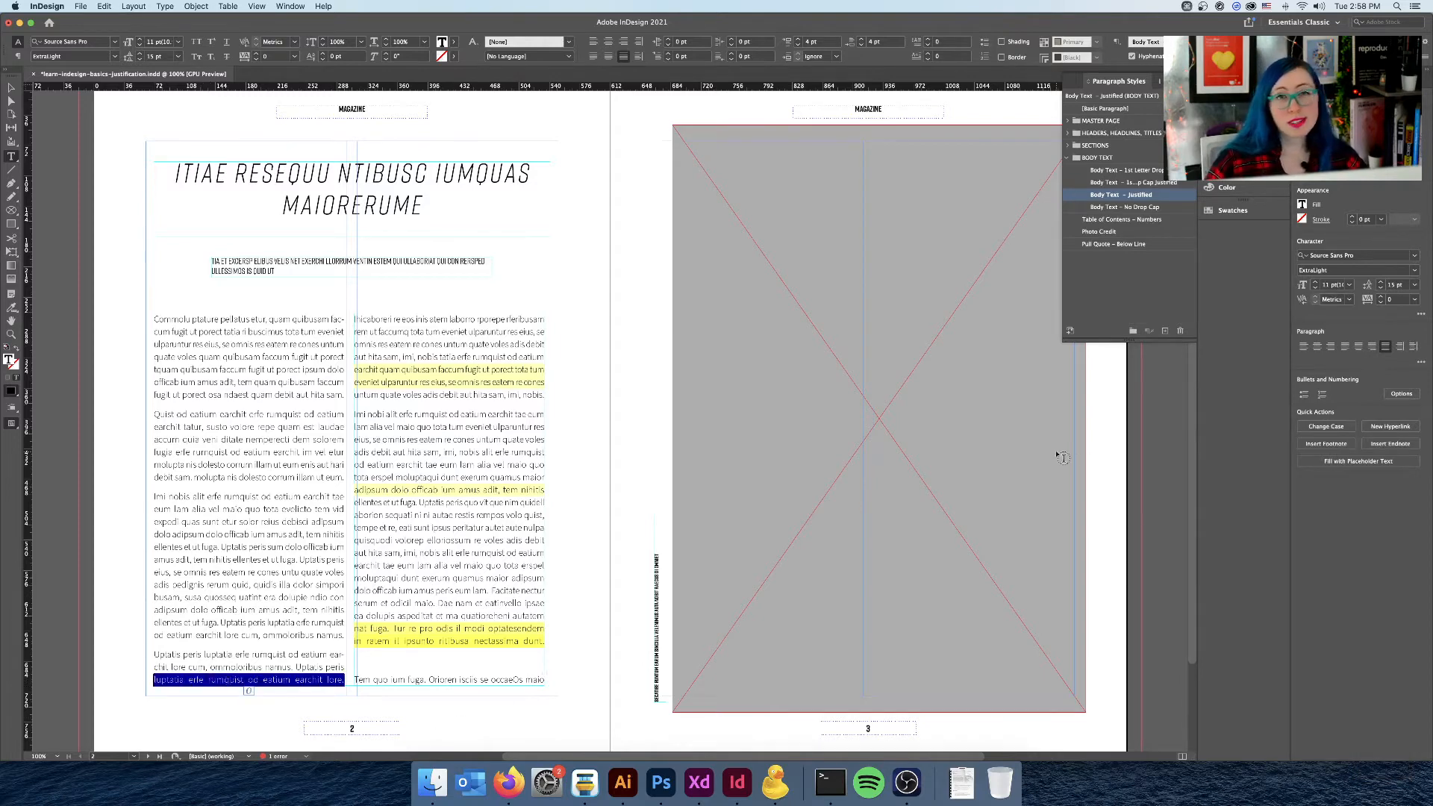
click(1386, 298)
text(20)
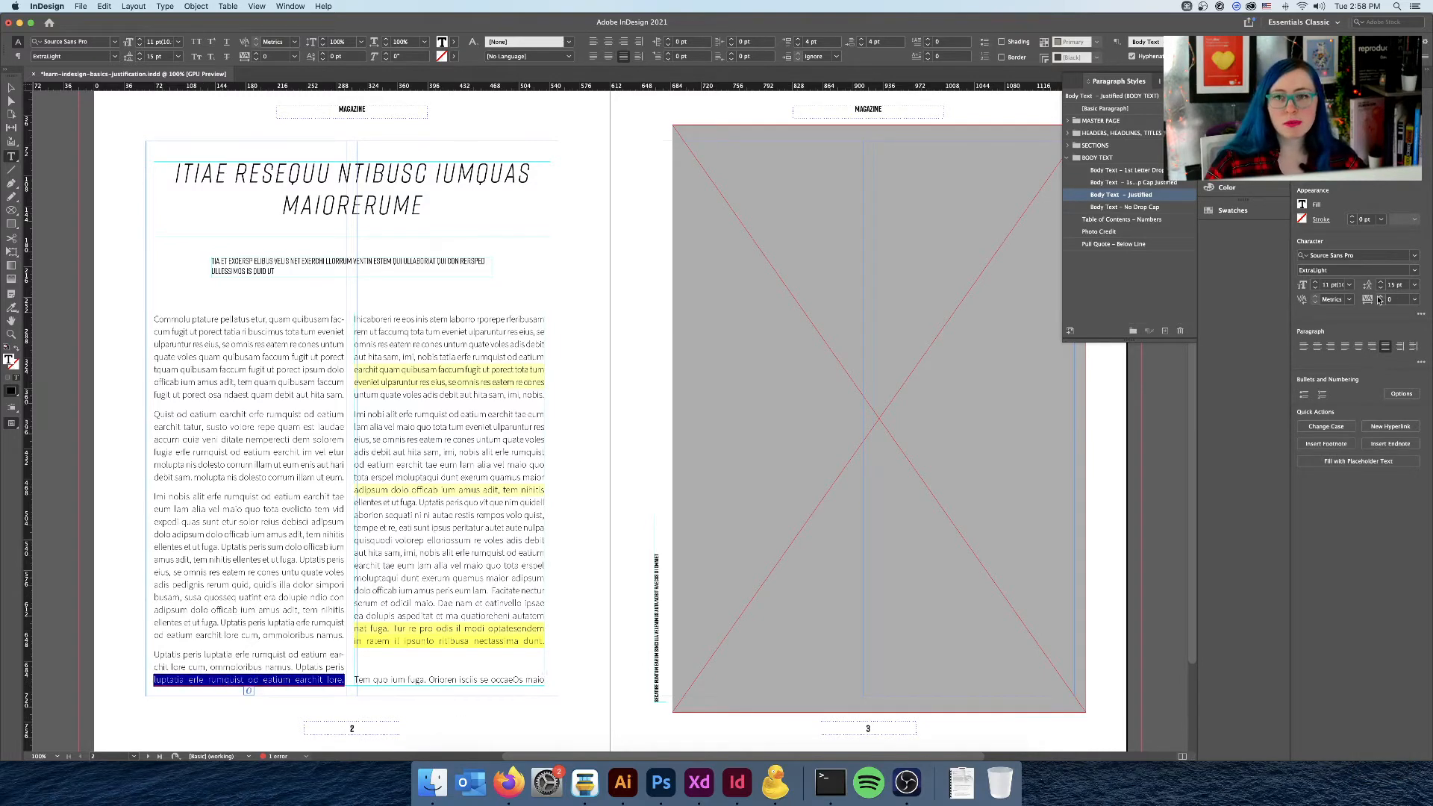
key(Return)
click(246, 585)
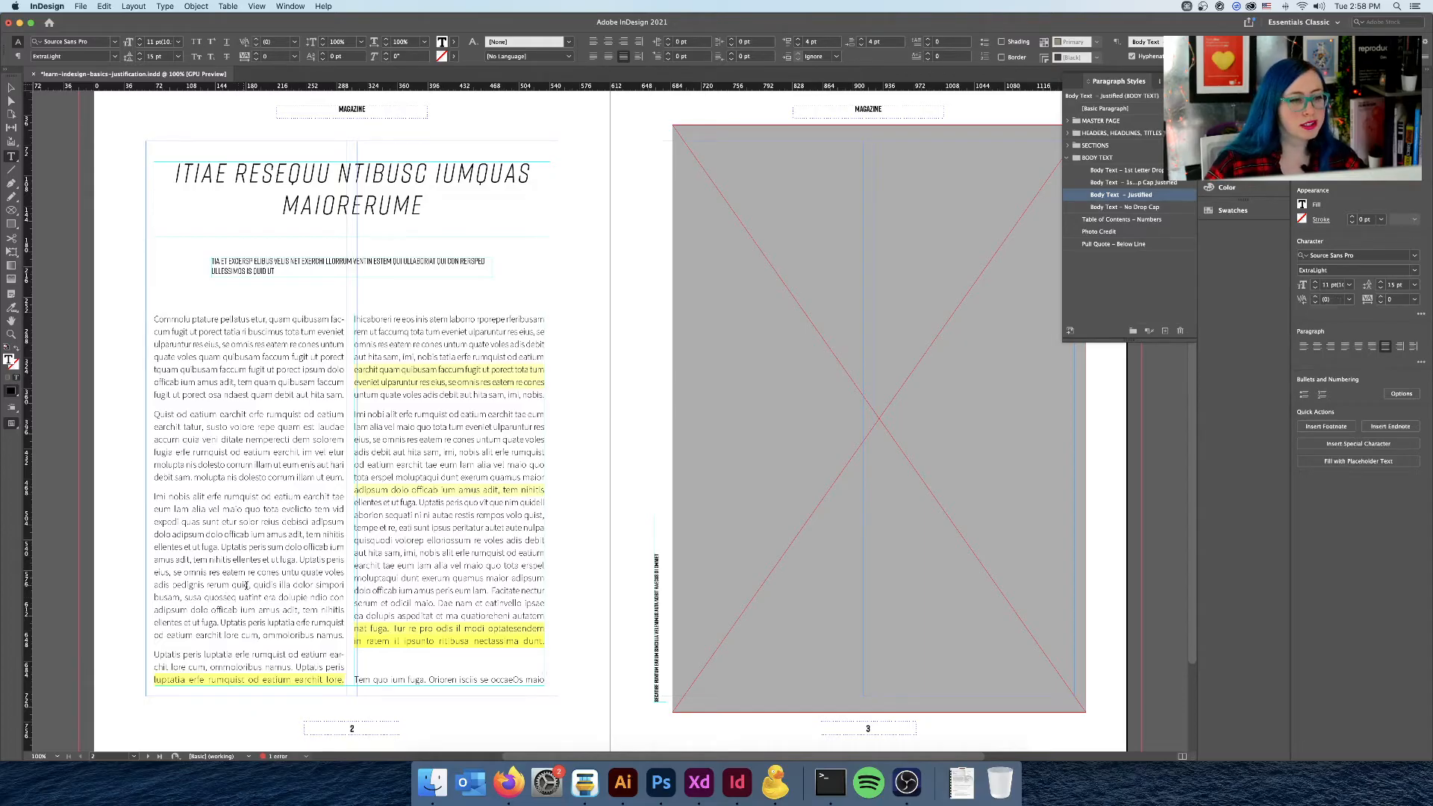
- Set the tracking of the first column's bottom line to -10
triple_click(225, 681)
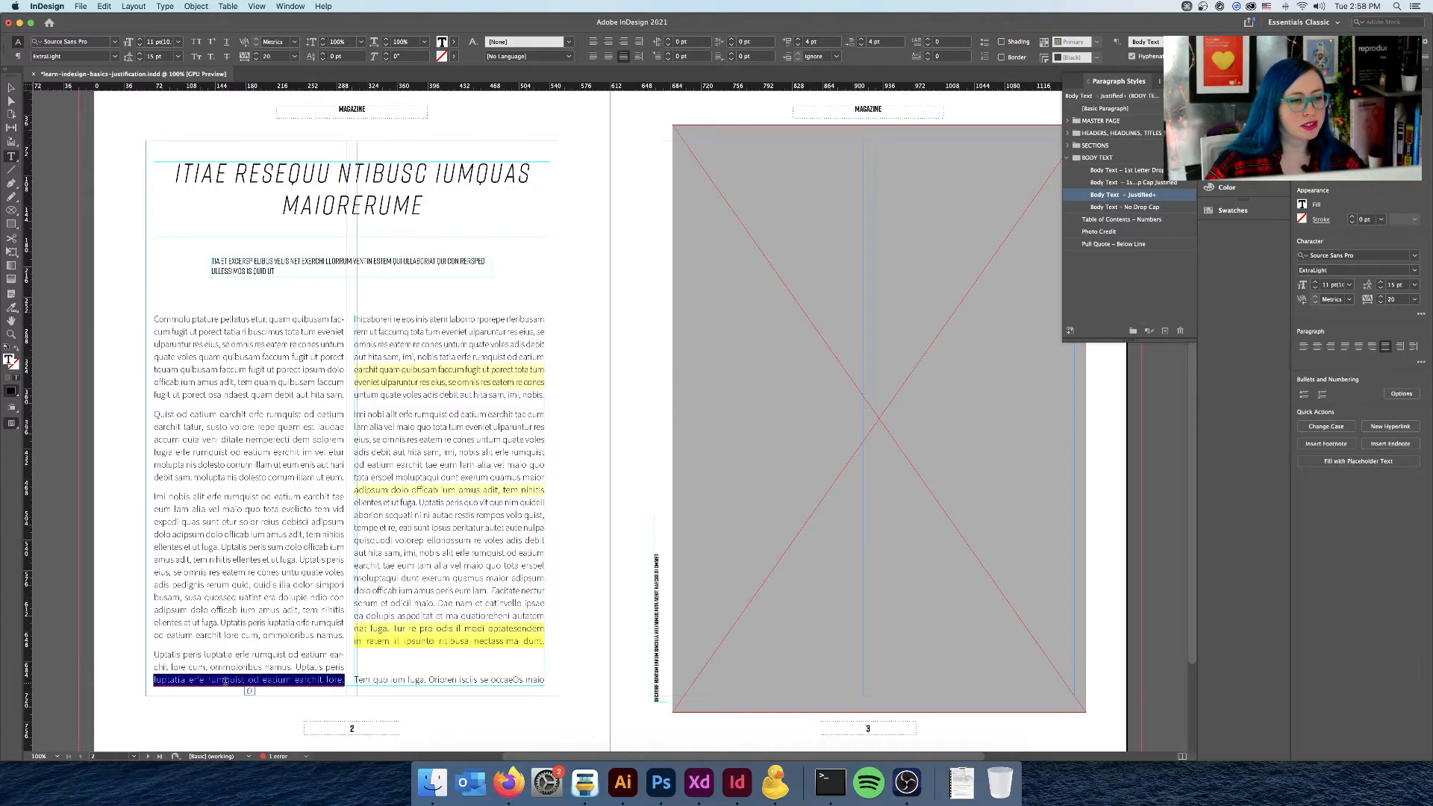
click(1382, 302)
click(1381, 301)
click(1381, 301)
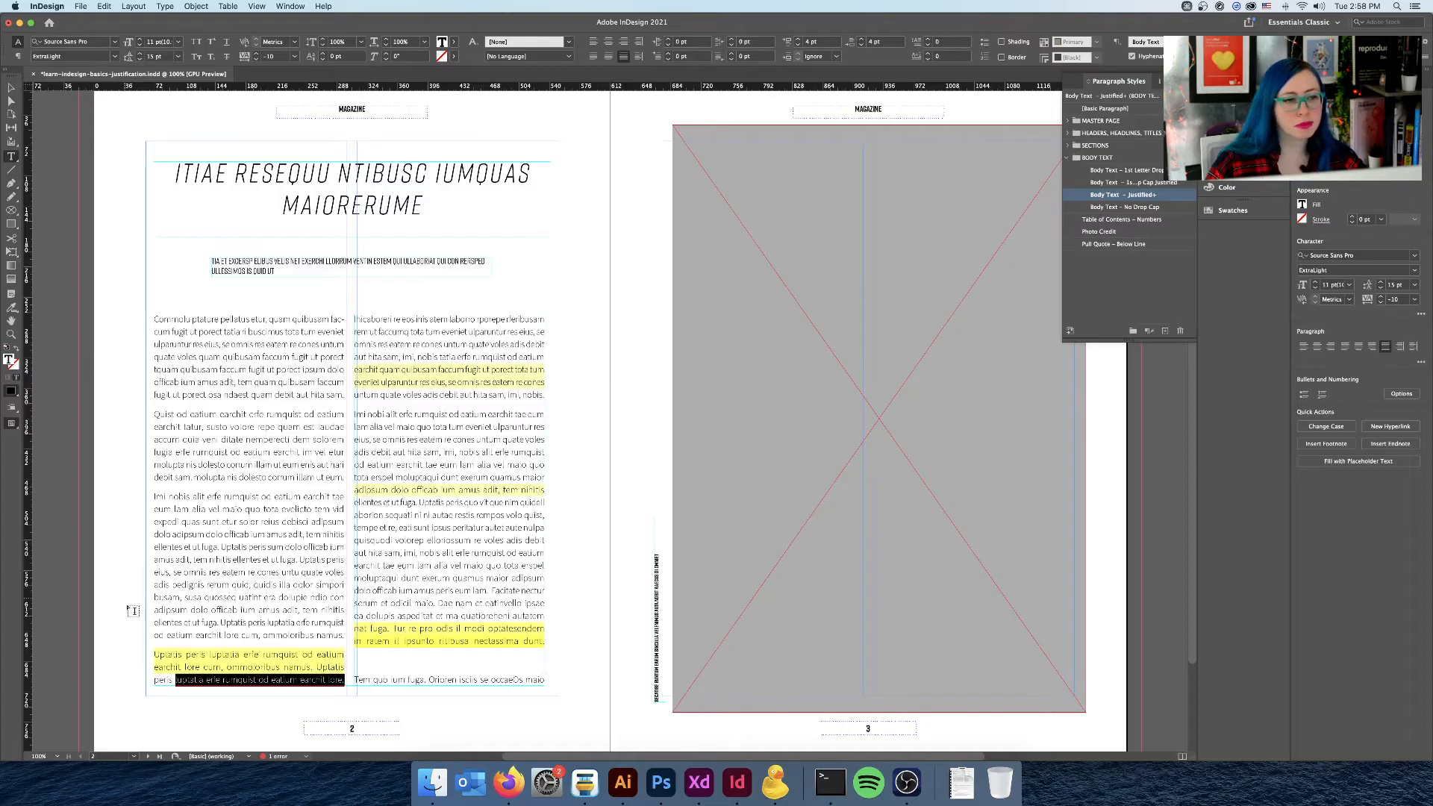
click(247, 610)
- Try a tracking of -10 on the first two lines of the first column's last paragraph
click(337, 667)
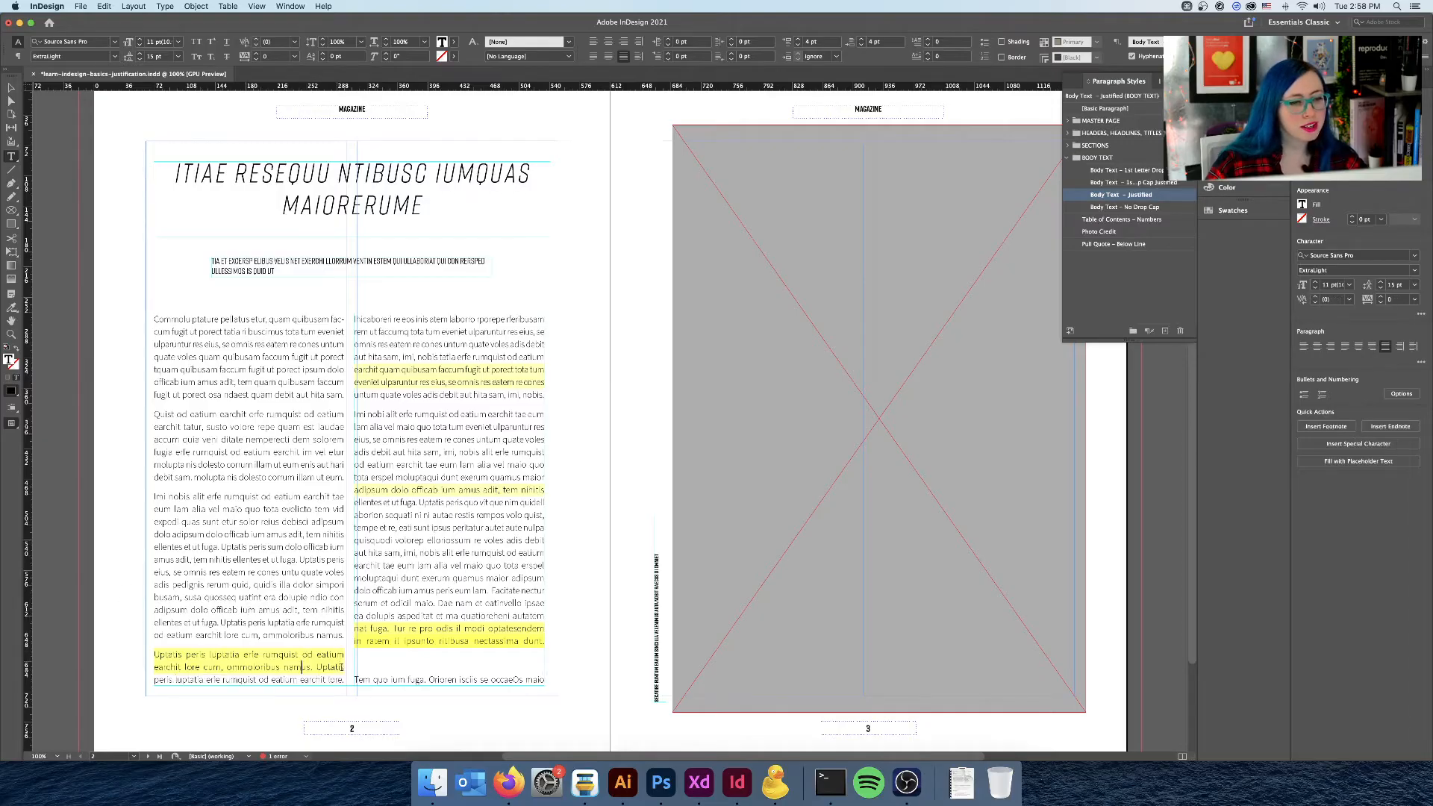
drag(342, 667, 154, 653)
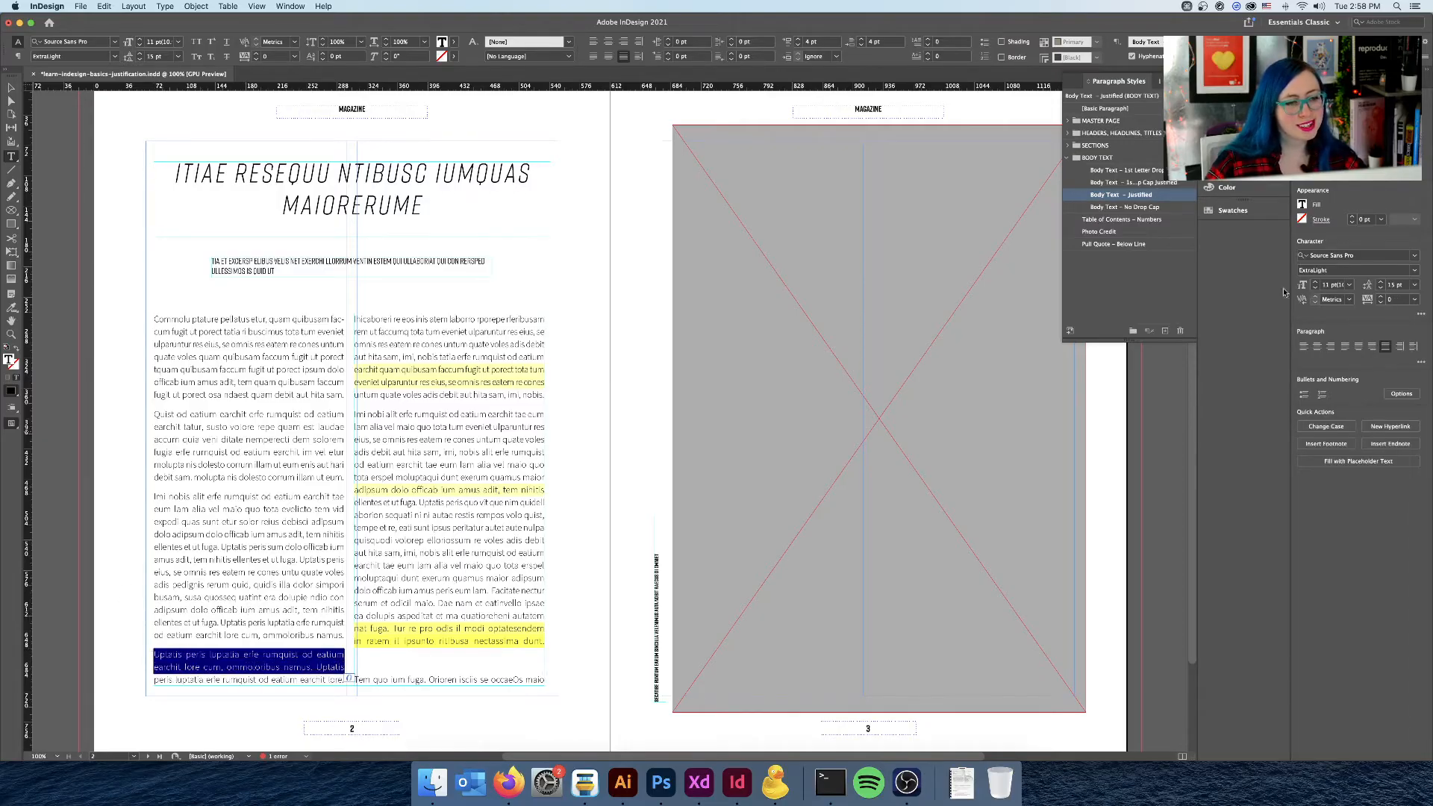
click(1414, 300)
click(1410, 361)
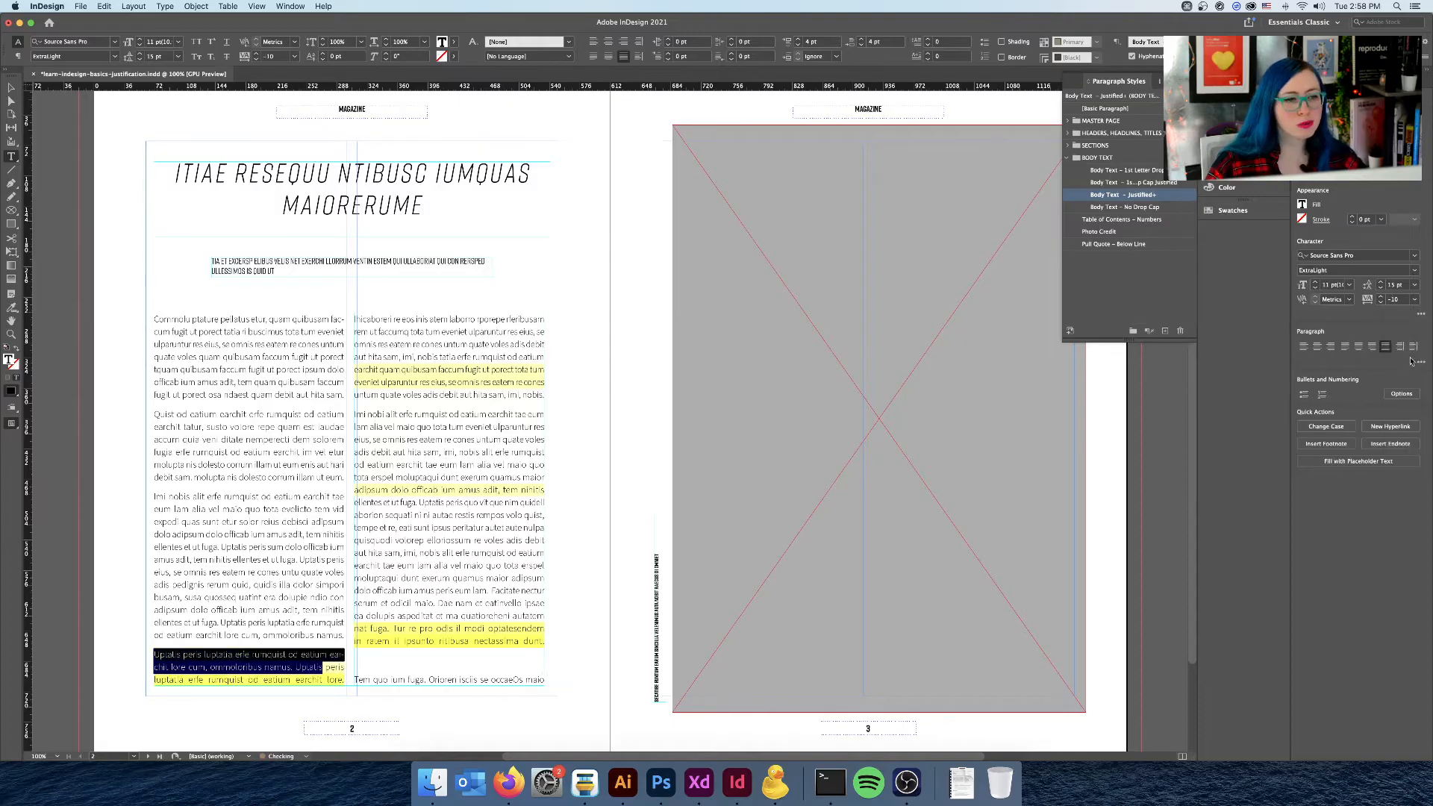
- Set the tracking of the first two lines of the first column's last paragraph to 20
click(1381, 297)
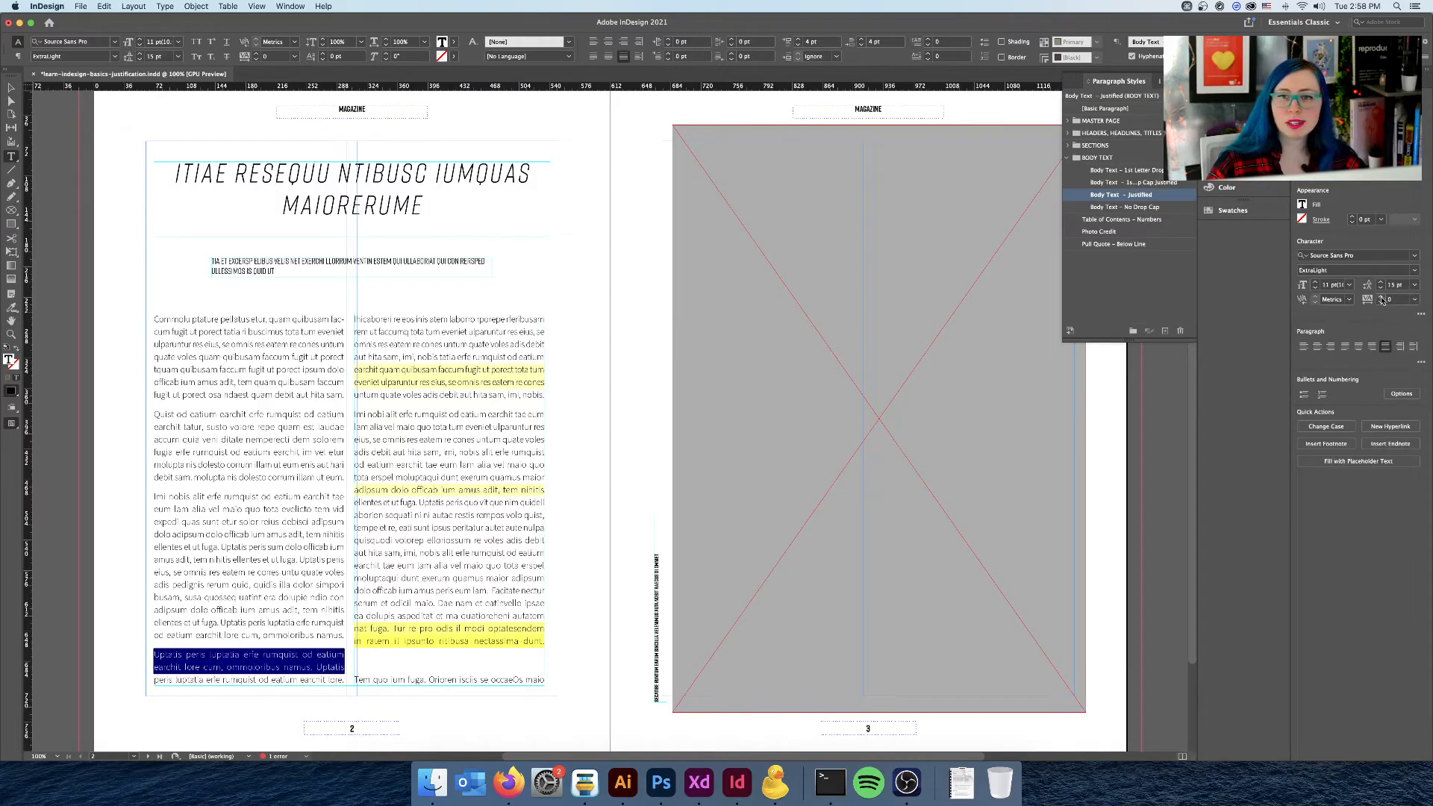
click(1381, 297)
click(1381, 297)
- Check the tracking and highlighting of the lines in the first column's last paragraph
triple_click(285, 657)
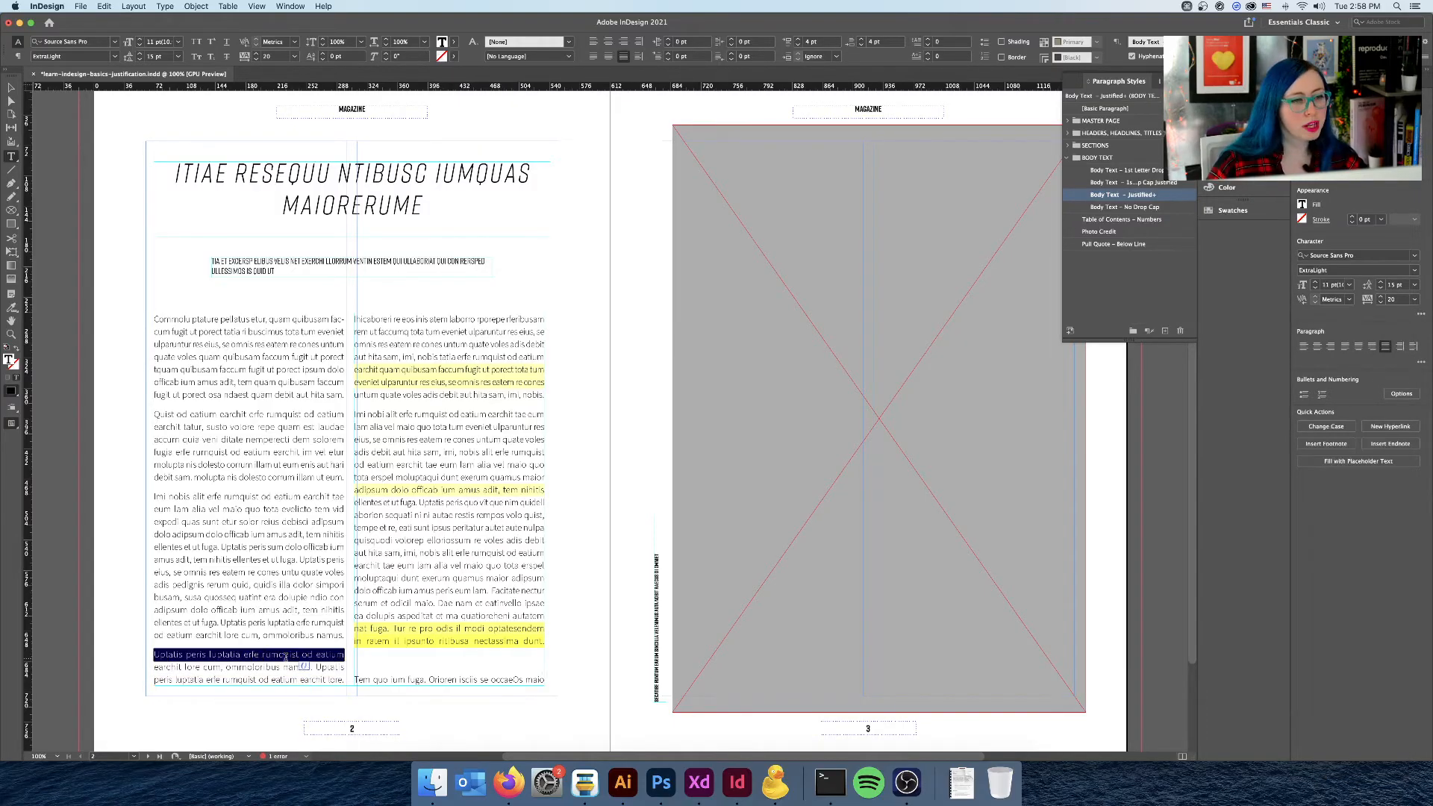
click(280, 670)
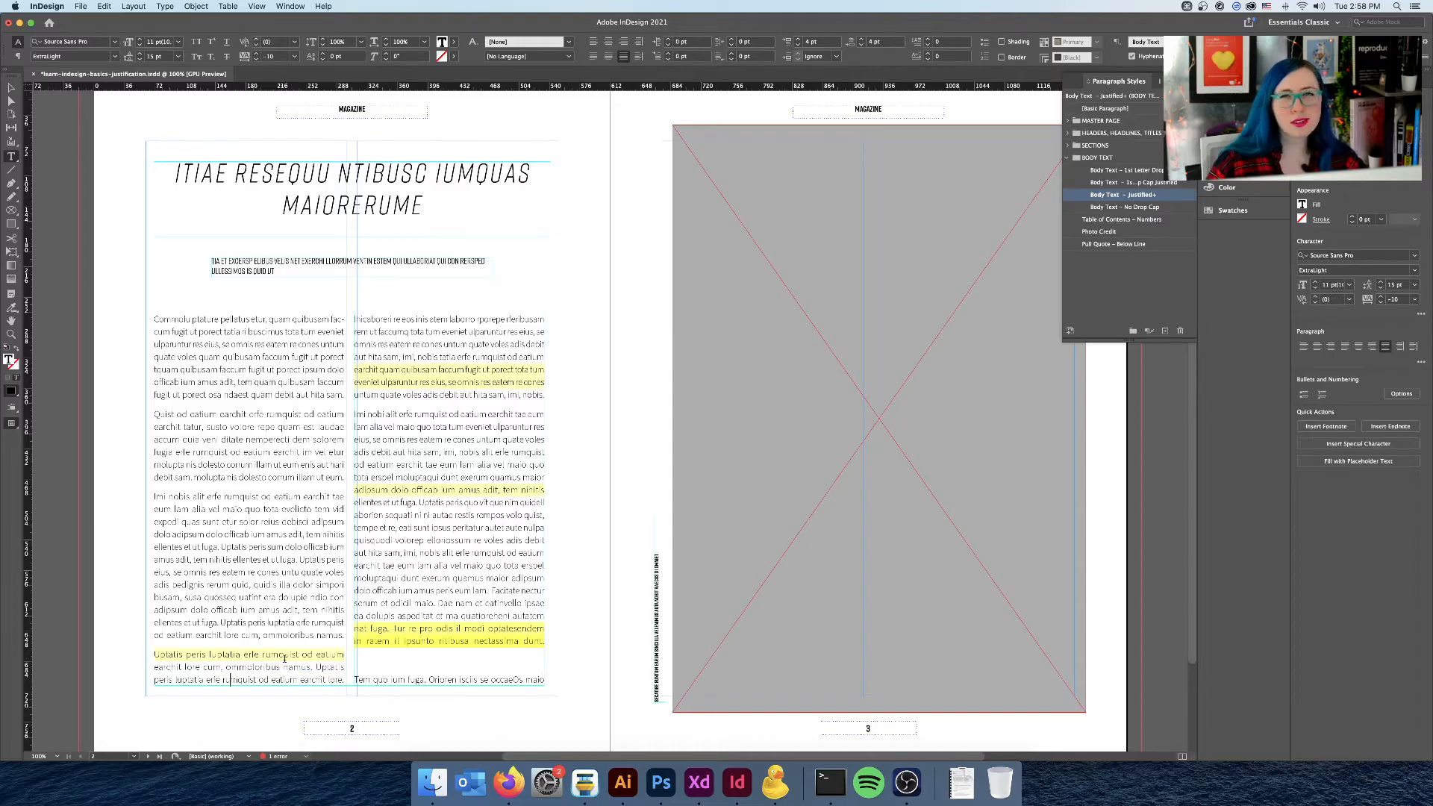
click(356, 653)
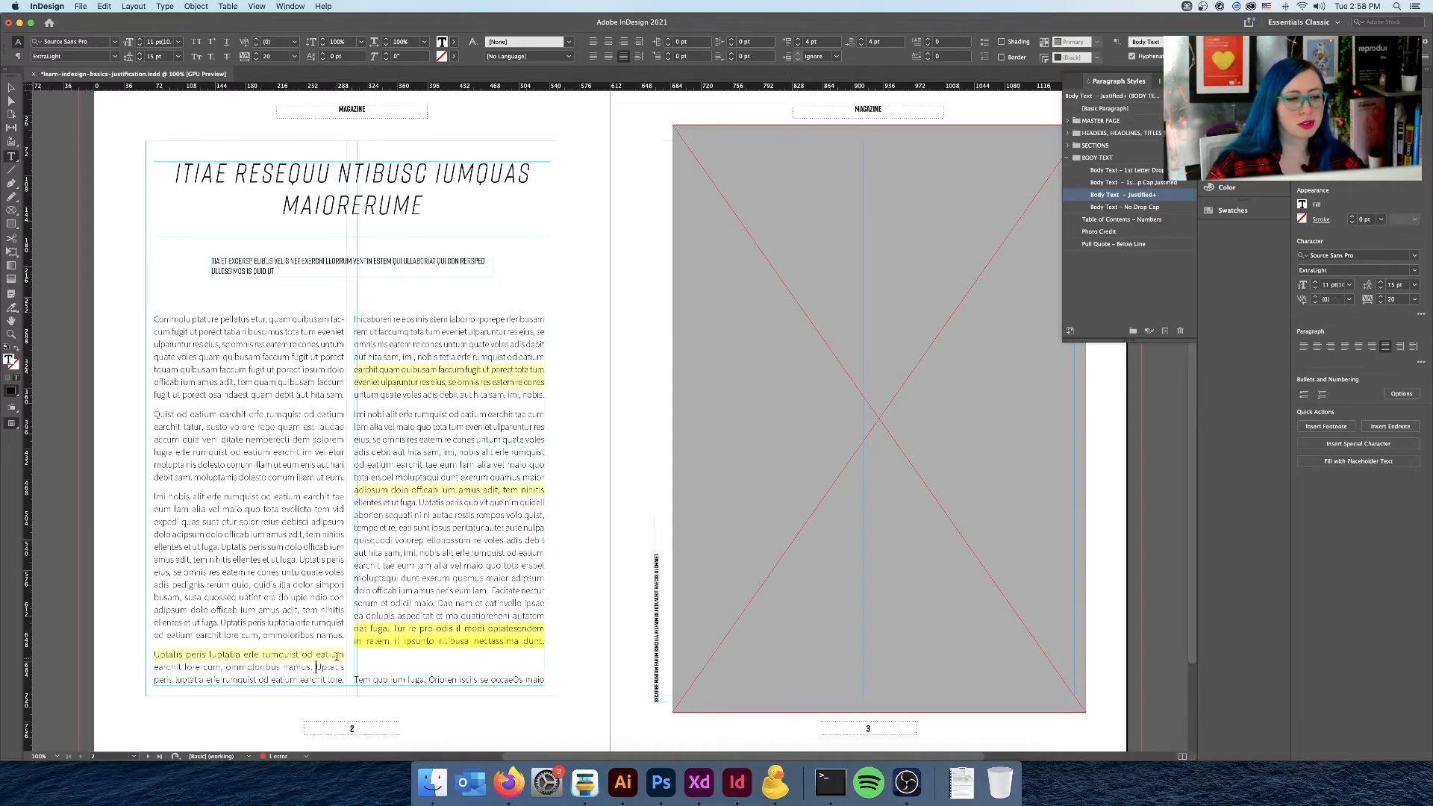
triple_click(223, 657)
click(190, 675)
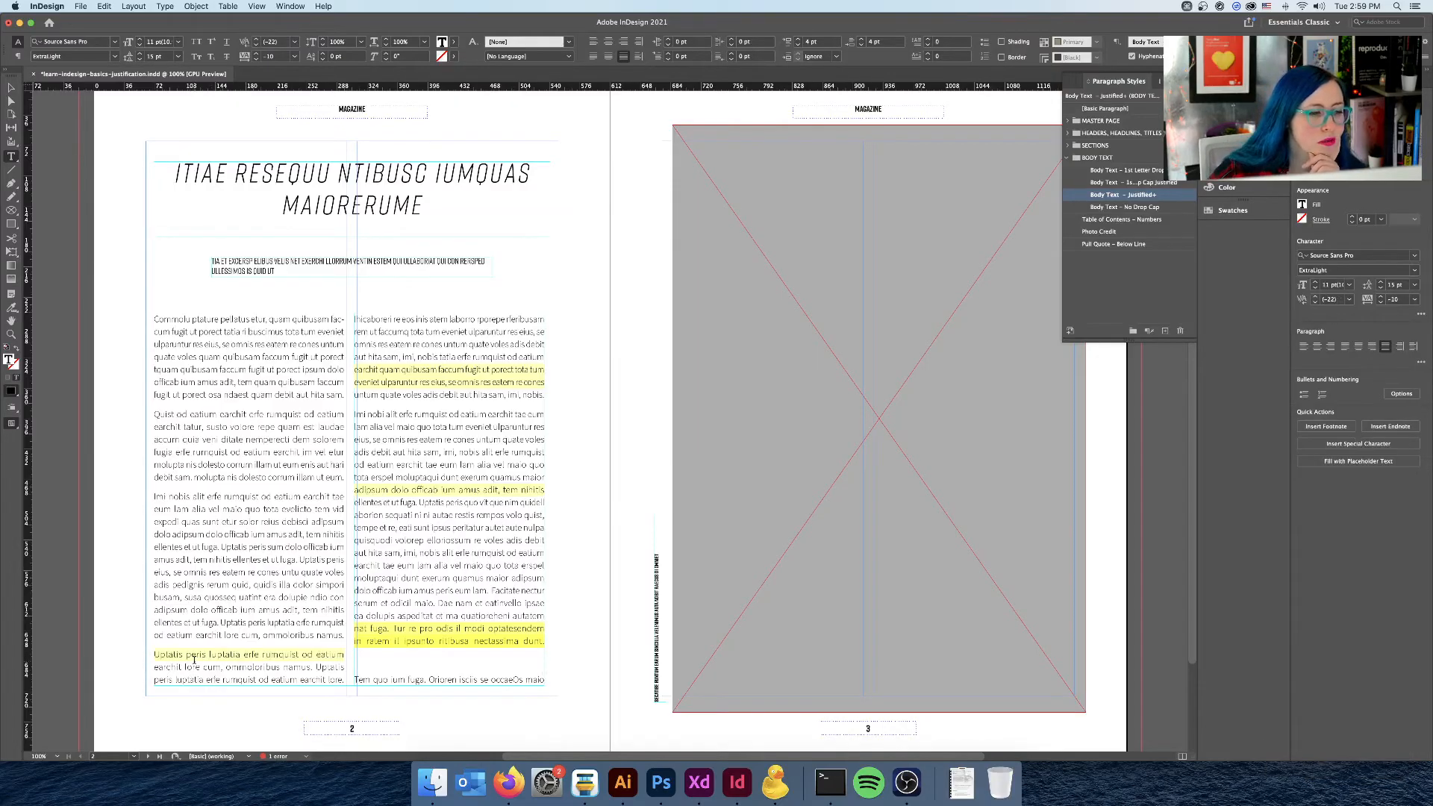
triple_click(306, 655)
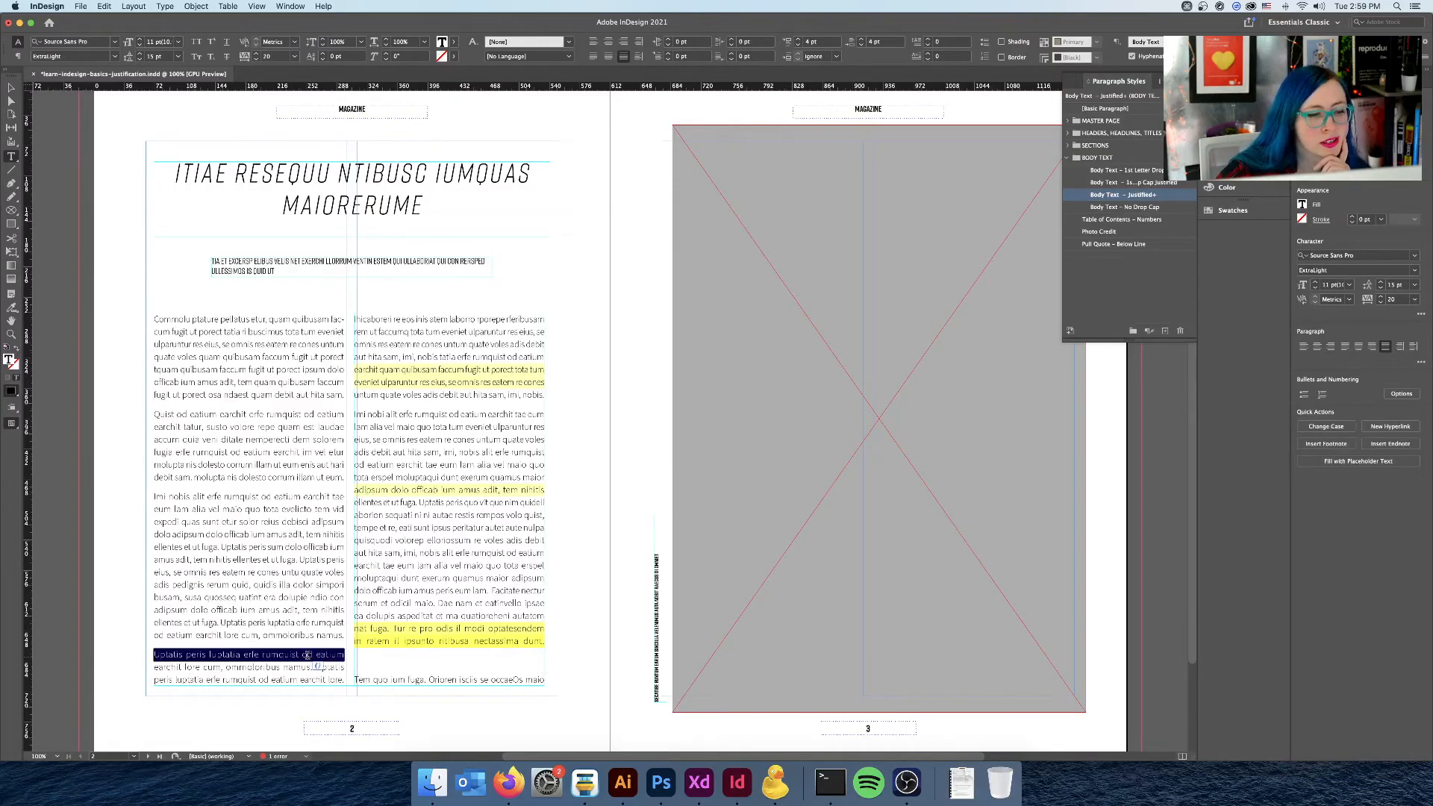
click(266, 655)
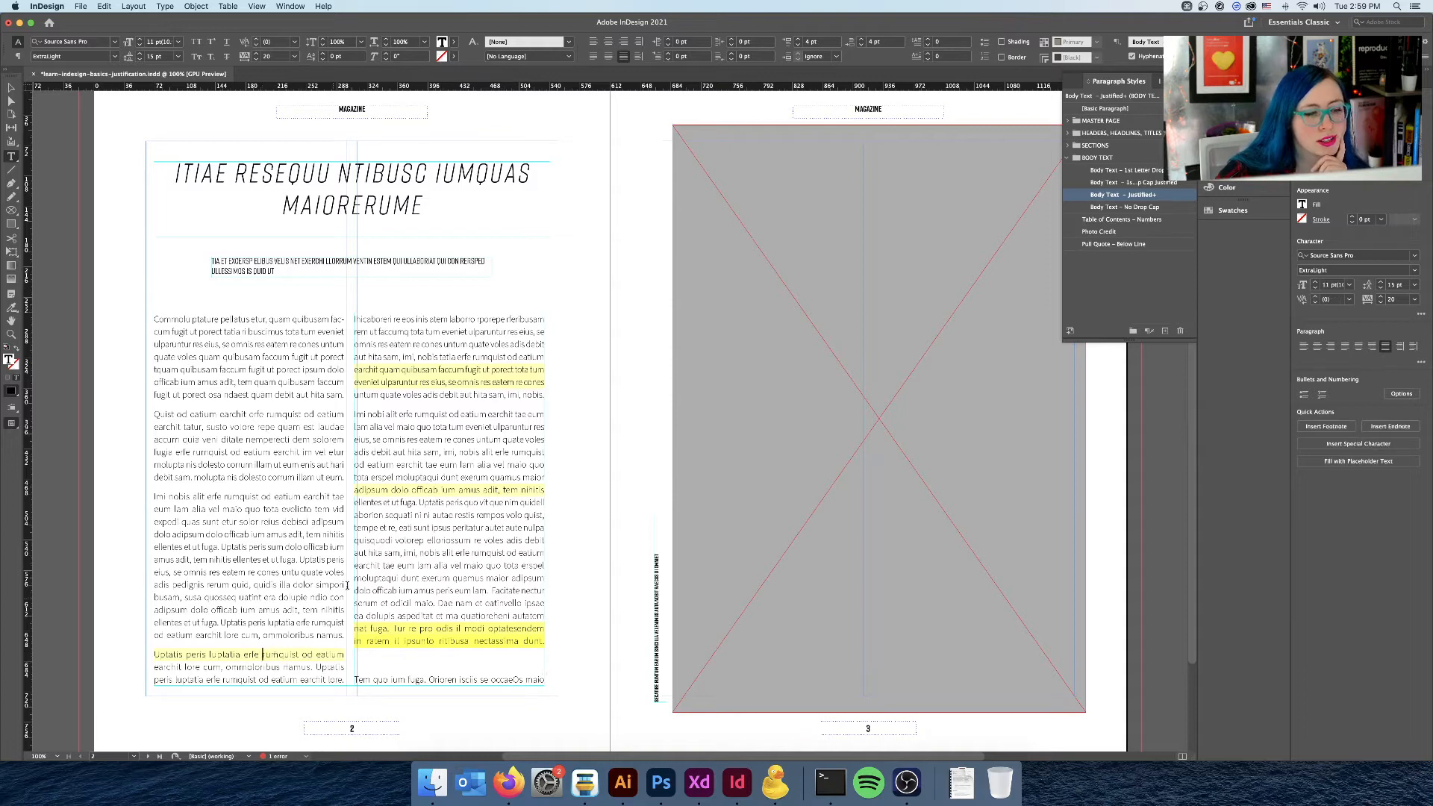
- Set the tracking of the two highlighted lines in the second column's first paragraph, from "earchit quam" to "cones", to 10
drag(544, 382, 381, 382)
click(551, 391)
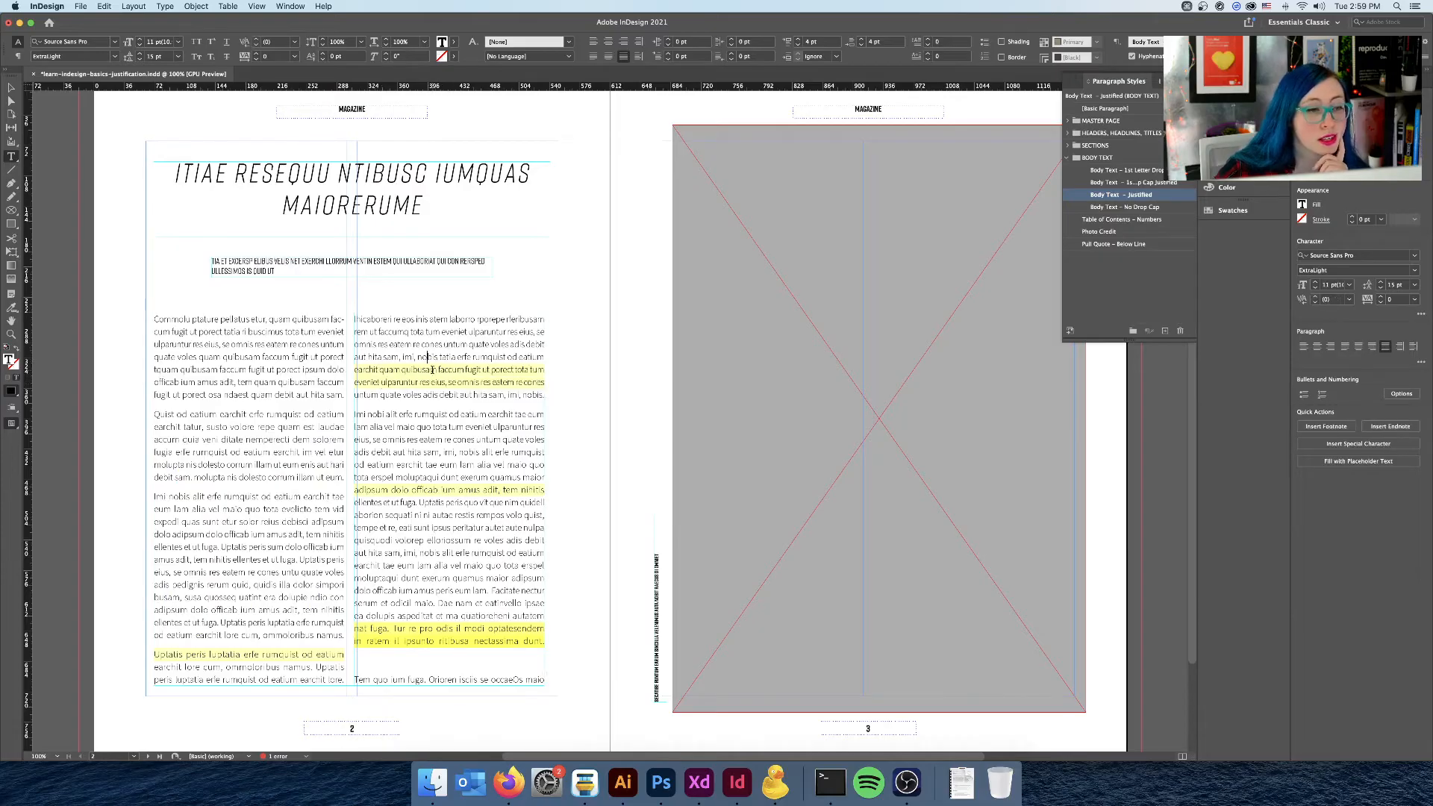
triple_click(436, 380)
click(432, 357)
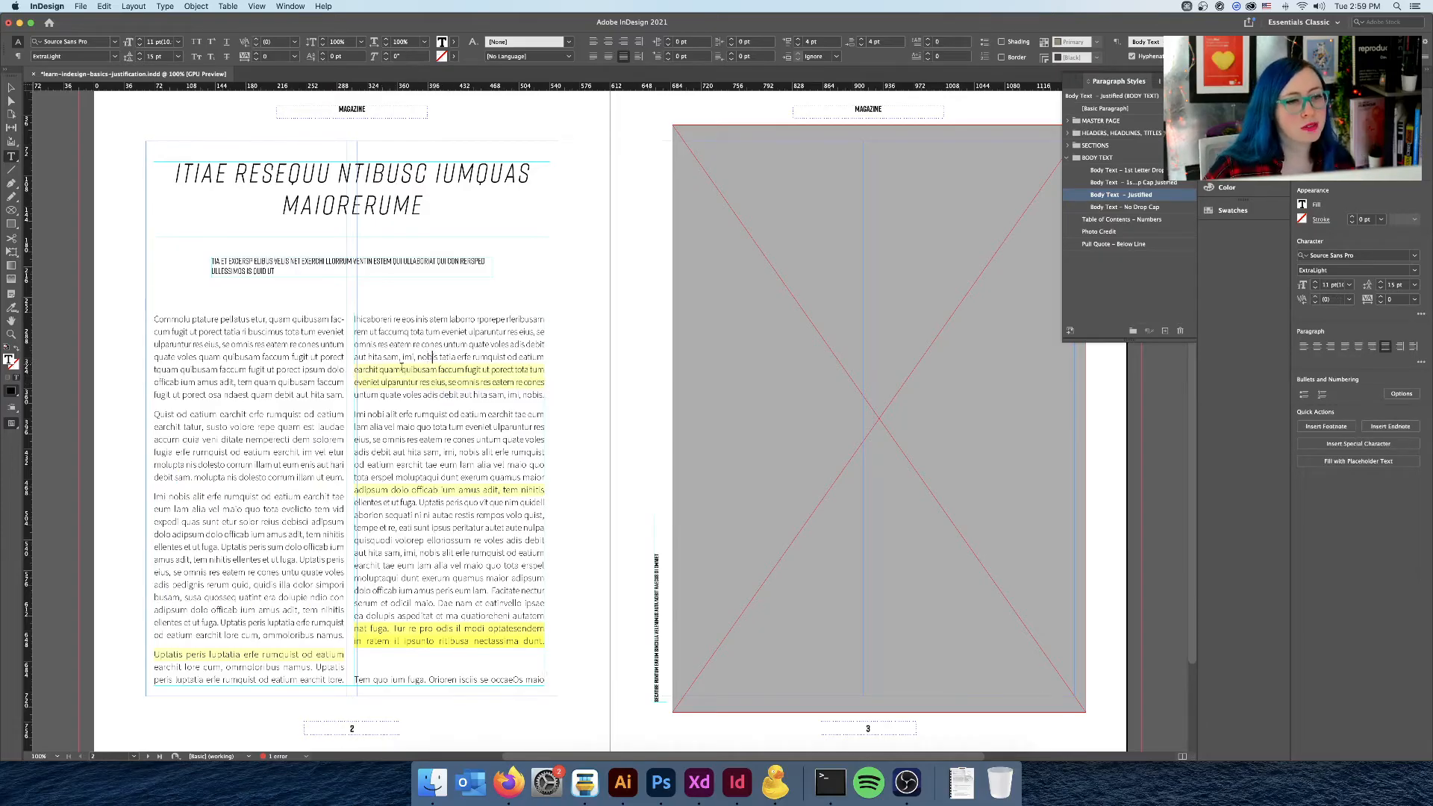
key(ctrl)
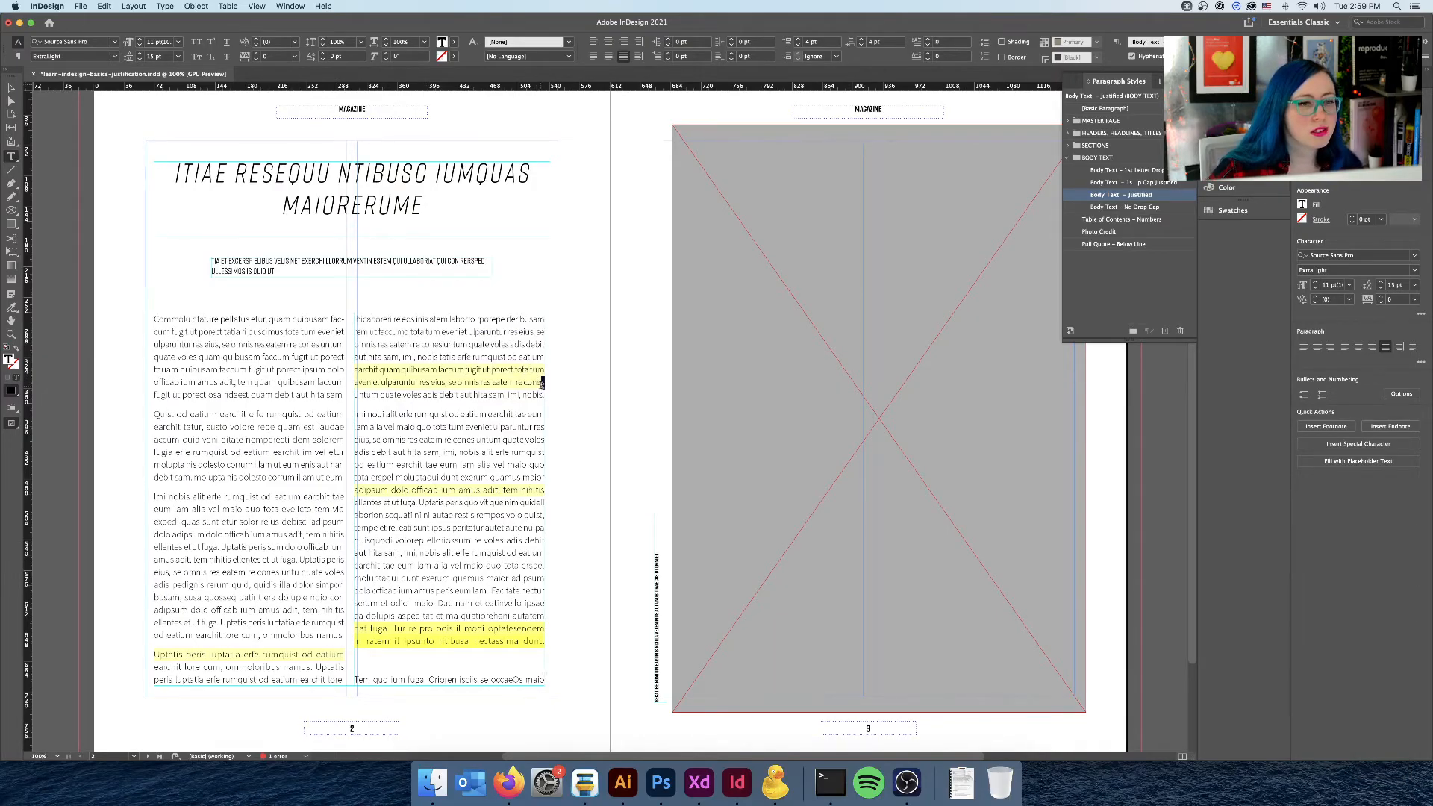
drag(543, 382, 355, 371)
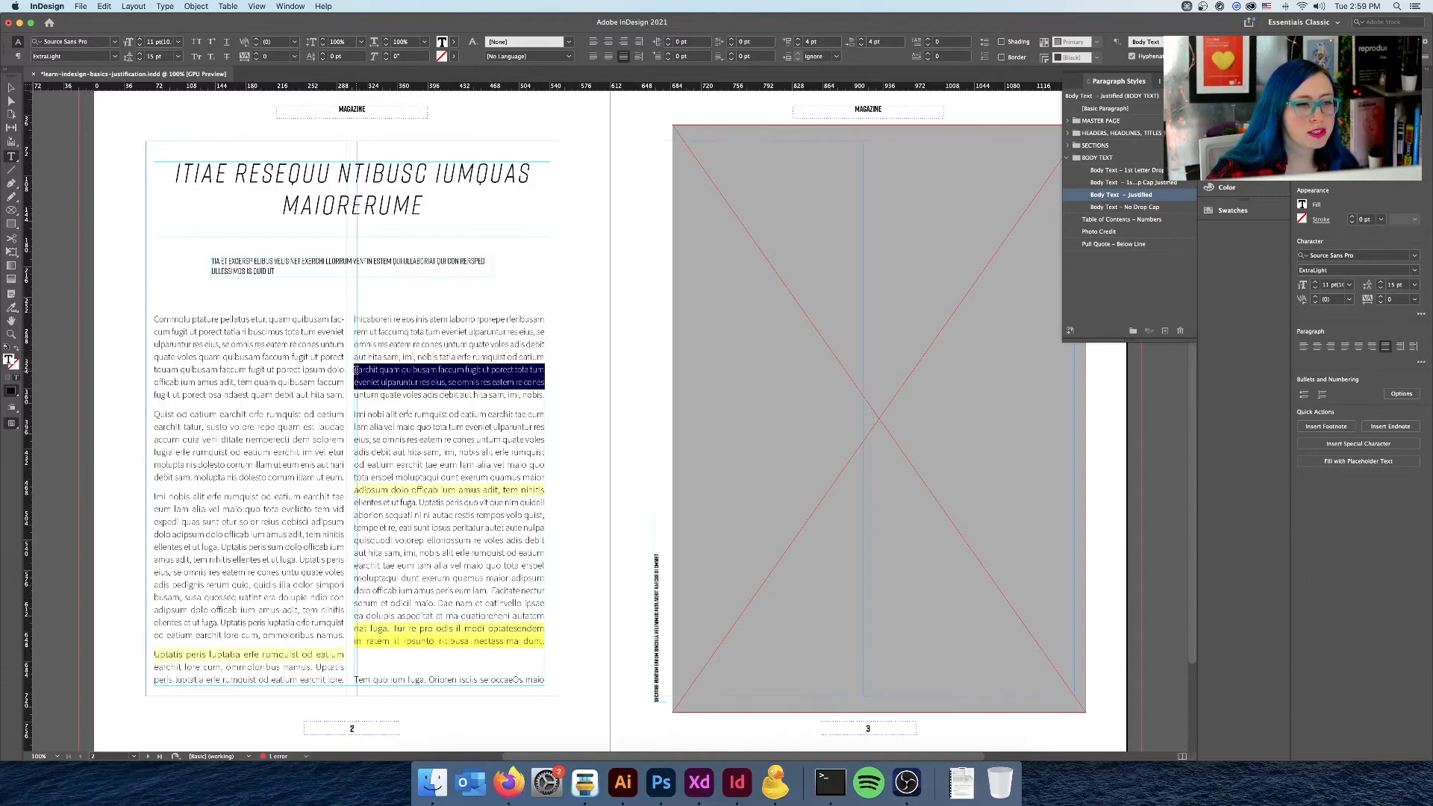
click(1381, 296)
click(540, 384)
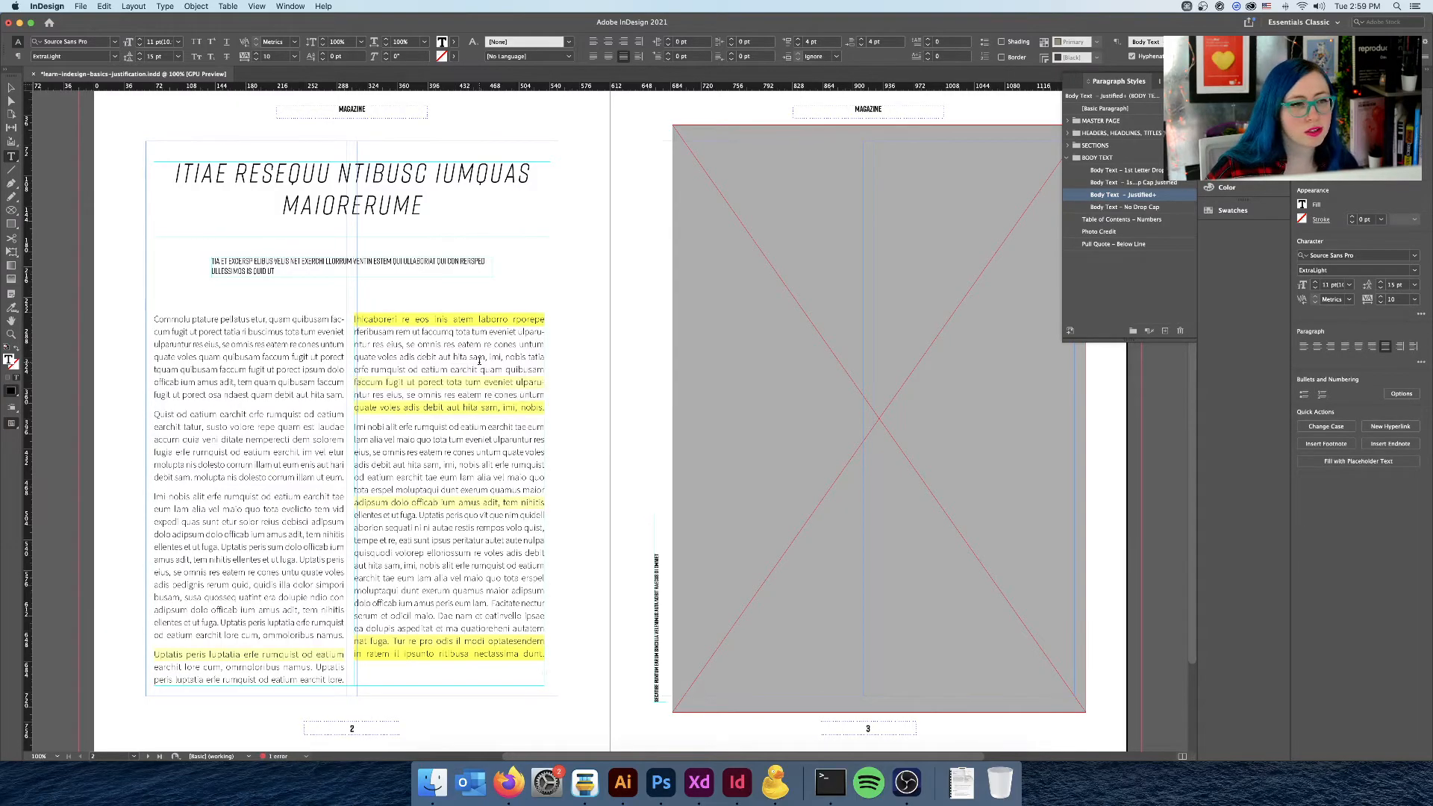
- Set the tracking of the second column's top line to -10
triple_click(478, 312)
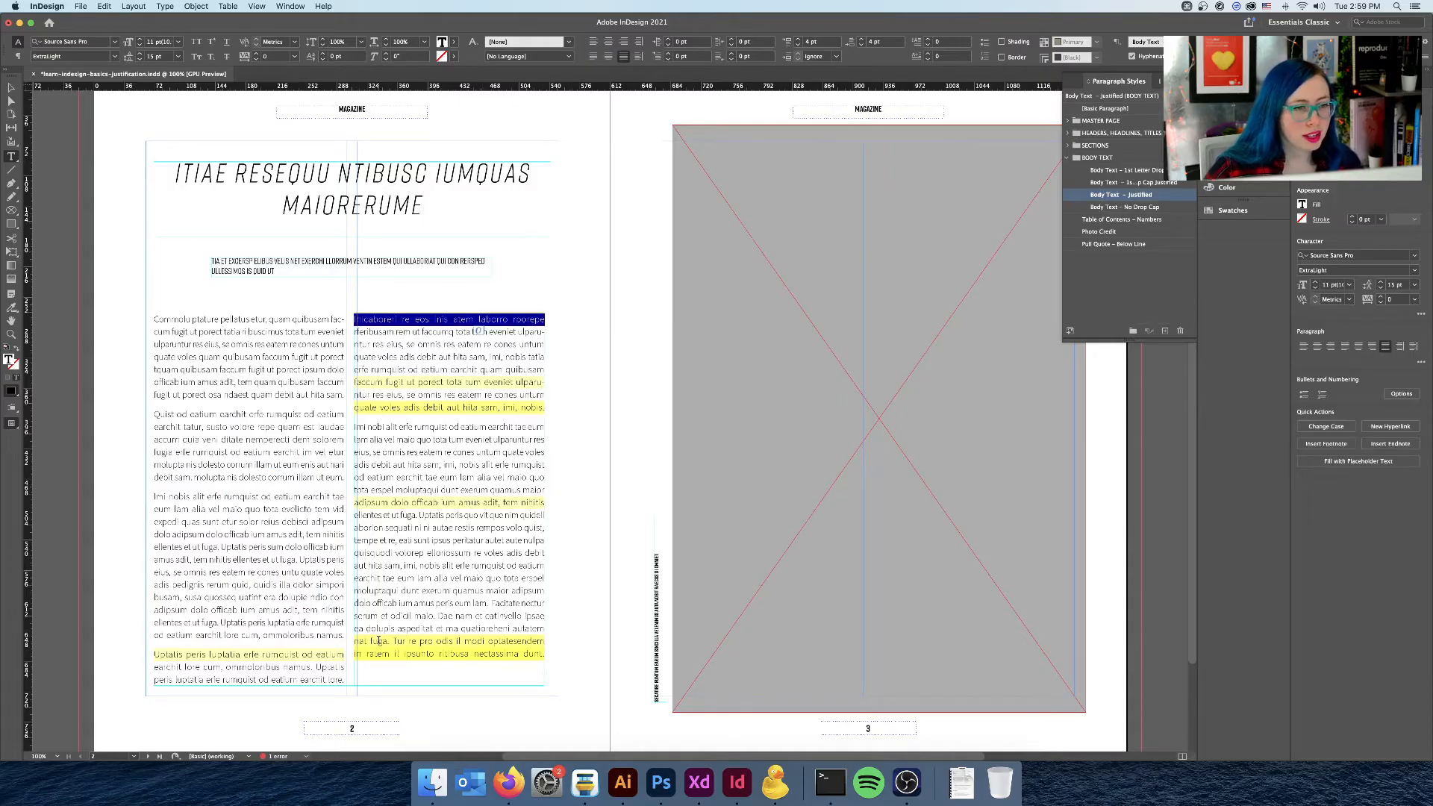
click(1381, 302)
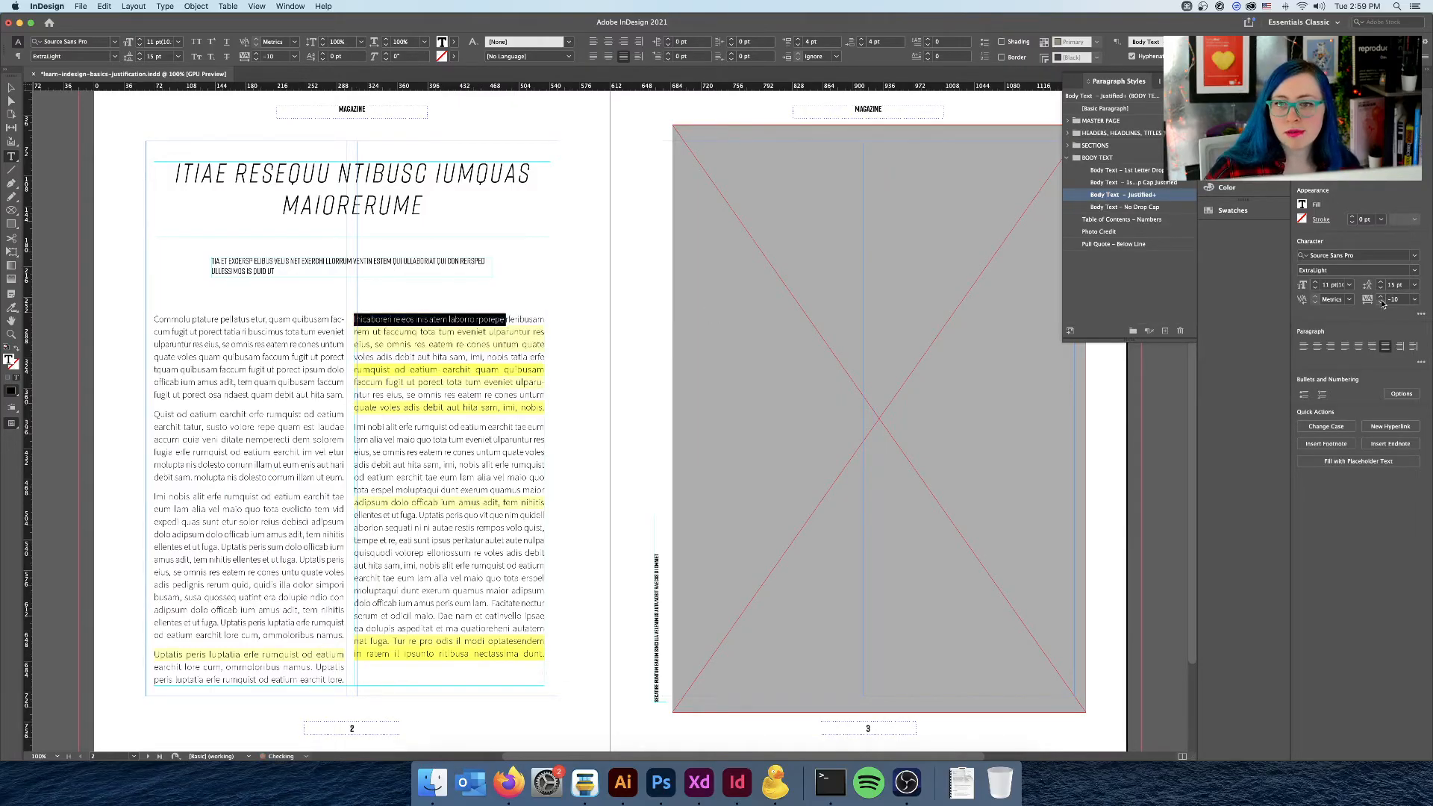
click(501, 334)
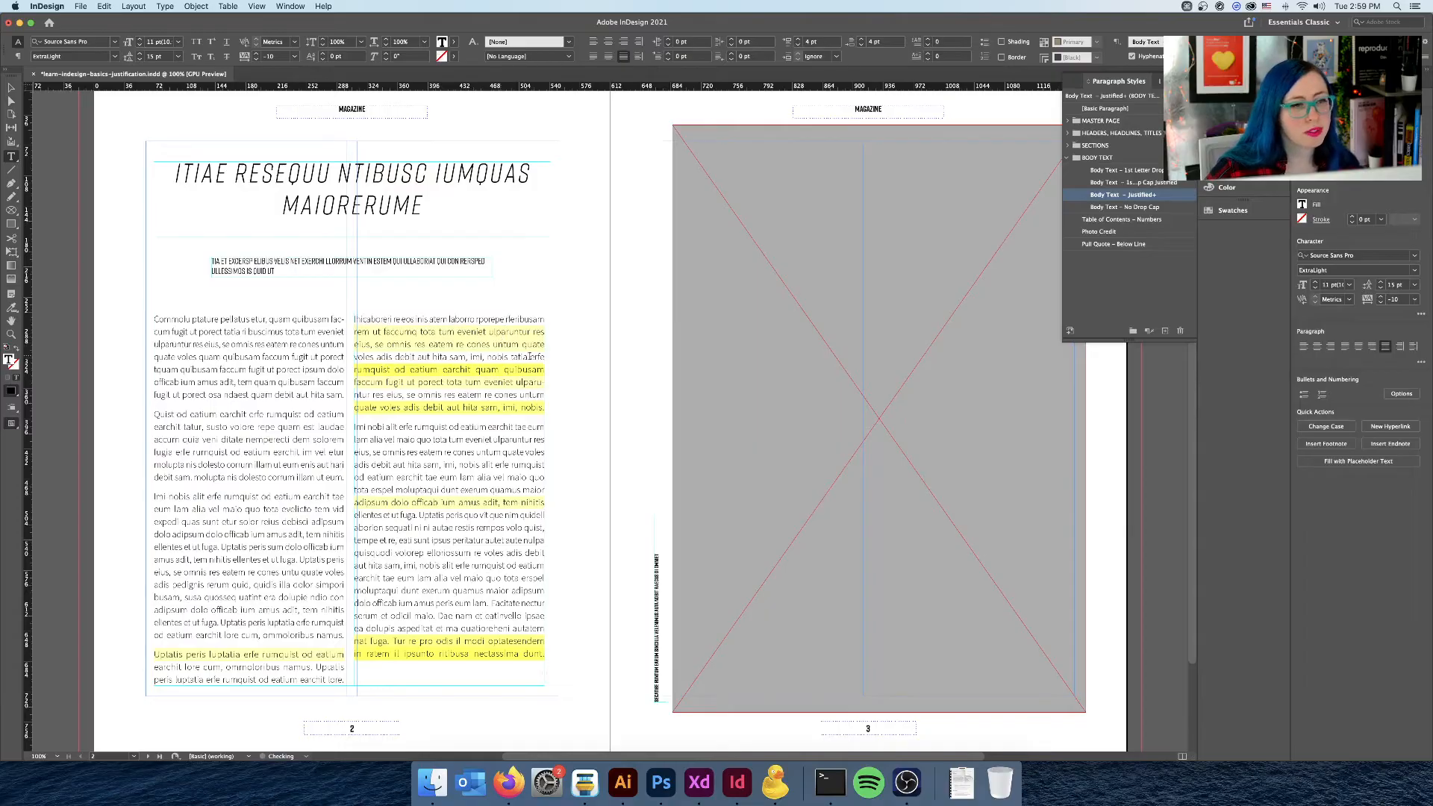
- Adjust the tracking of the second column's highlighted second and third lines to clear their spacing violations
click(534, 345)
drag(543, 346, 357, 336)
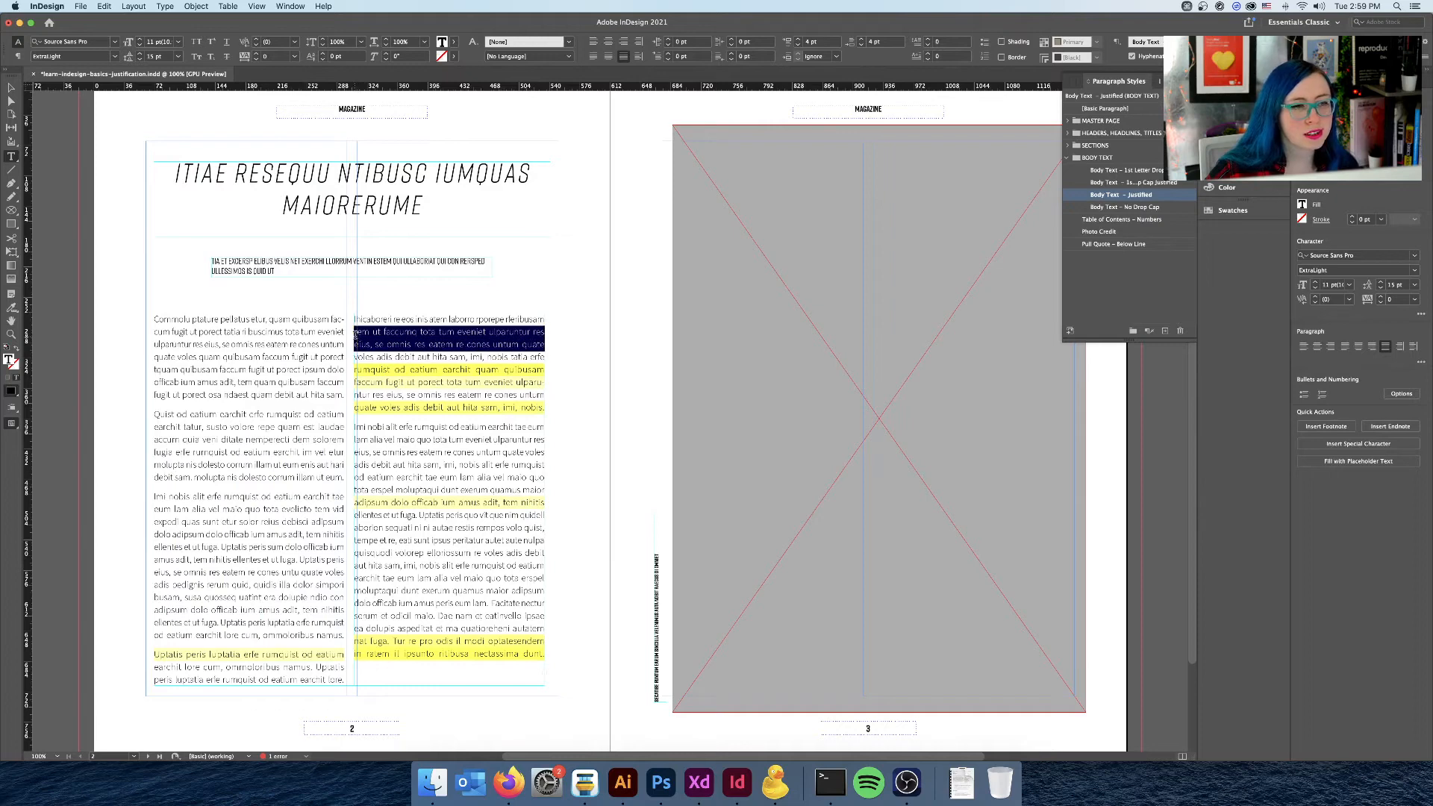
click(492, 395)
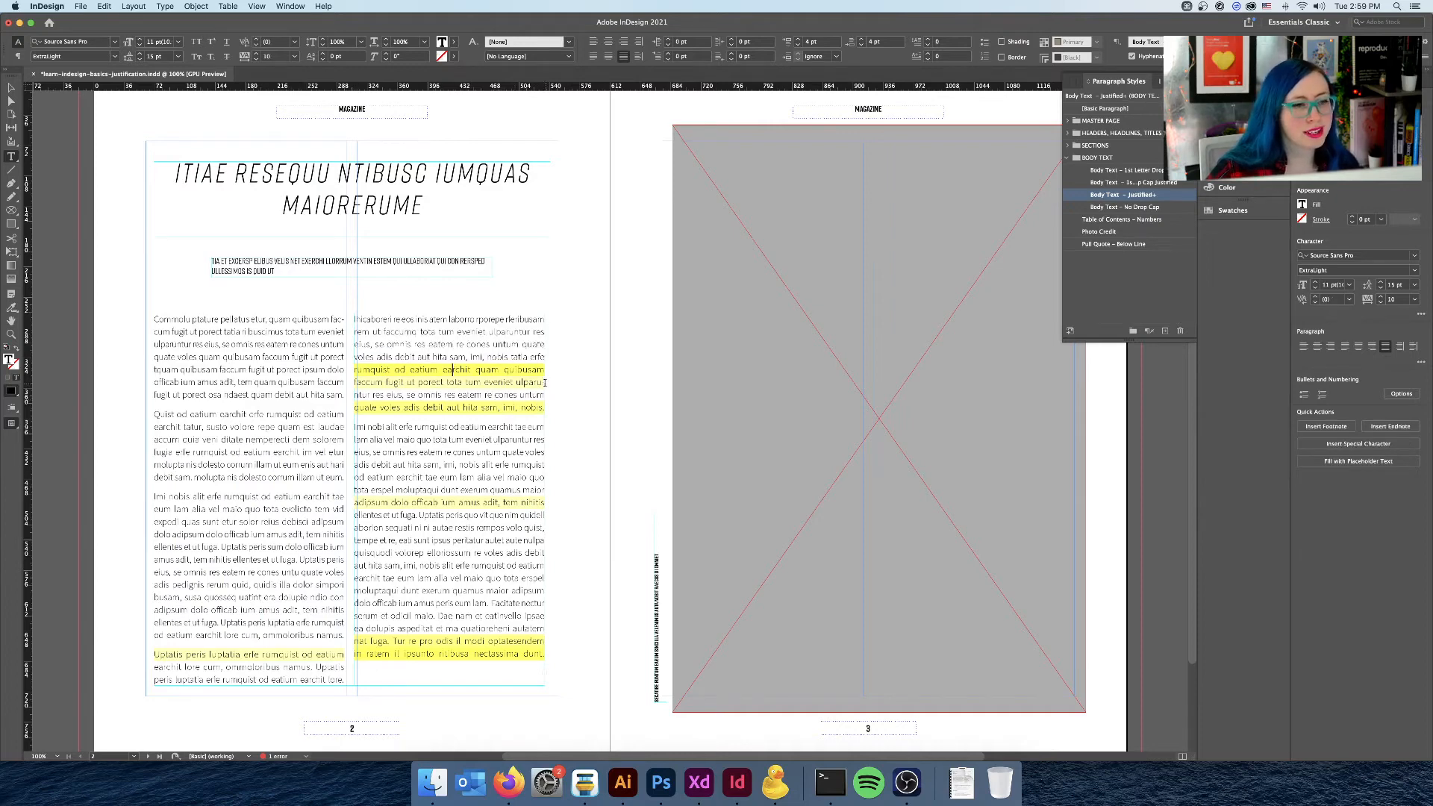
- Try a tracking of 5 on the second column's text from its fourth line to the end, and undo it
triple_click(534, 371)
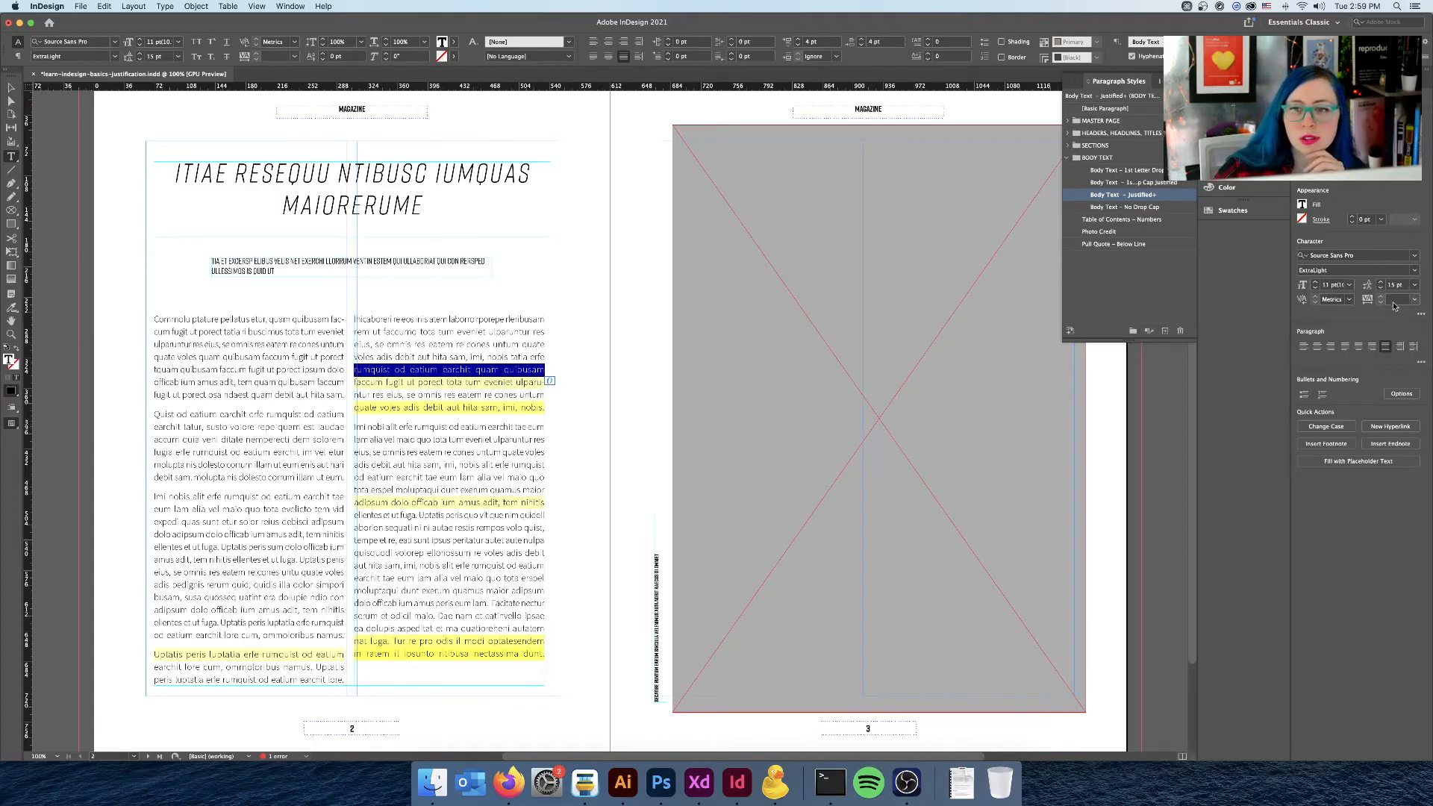
click(430, 425)
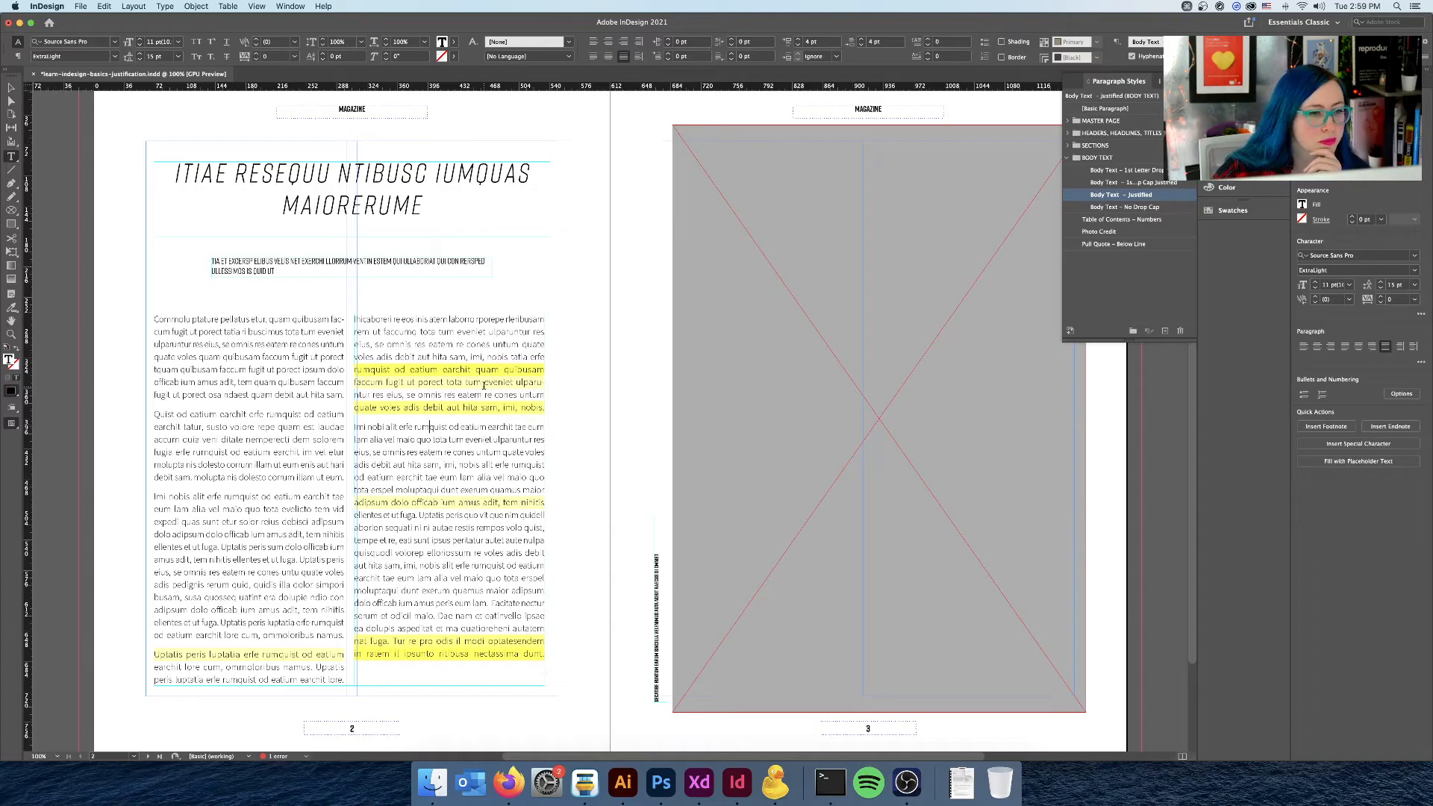
drag(355, 359, 571, 663)
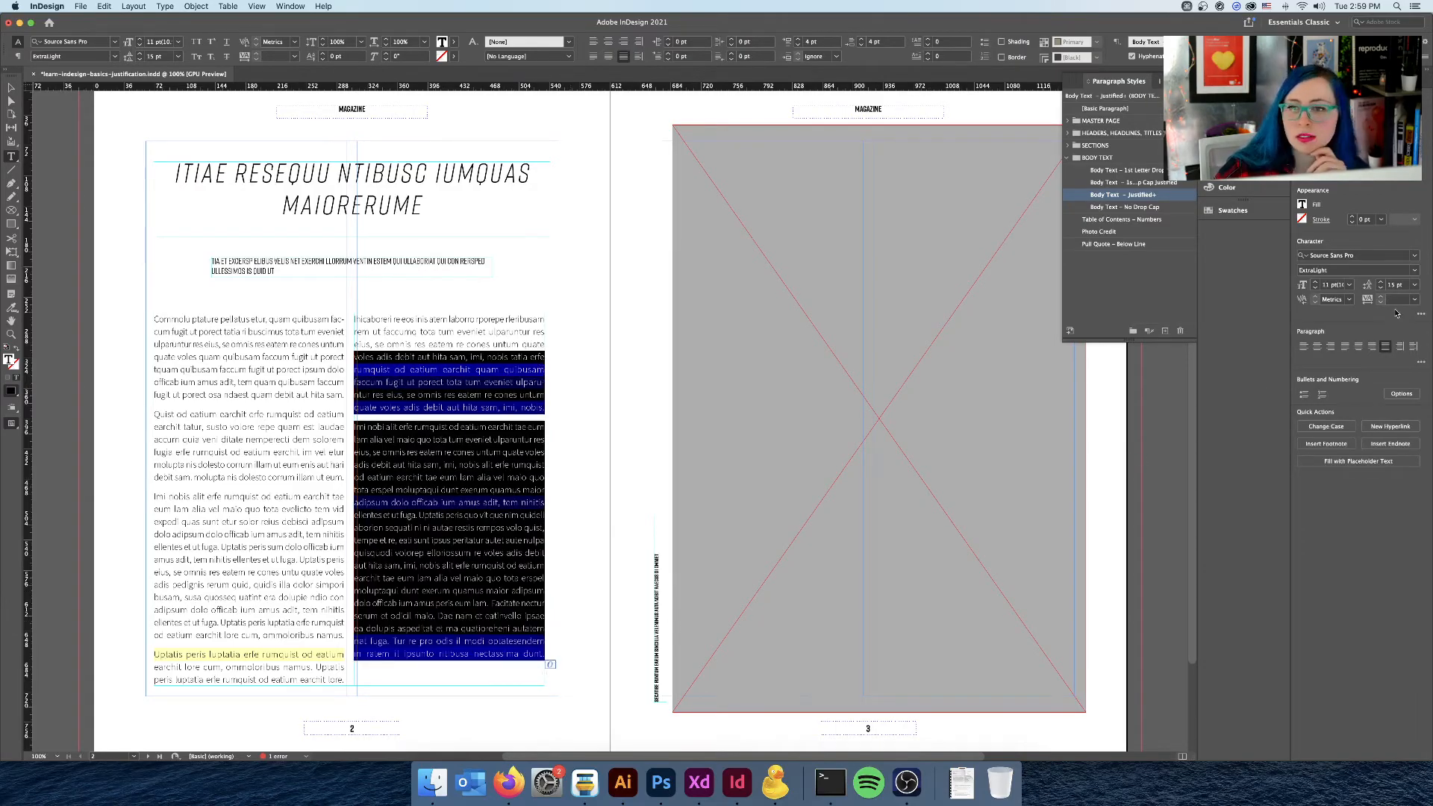
click(427, 452)
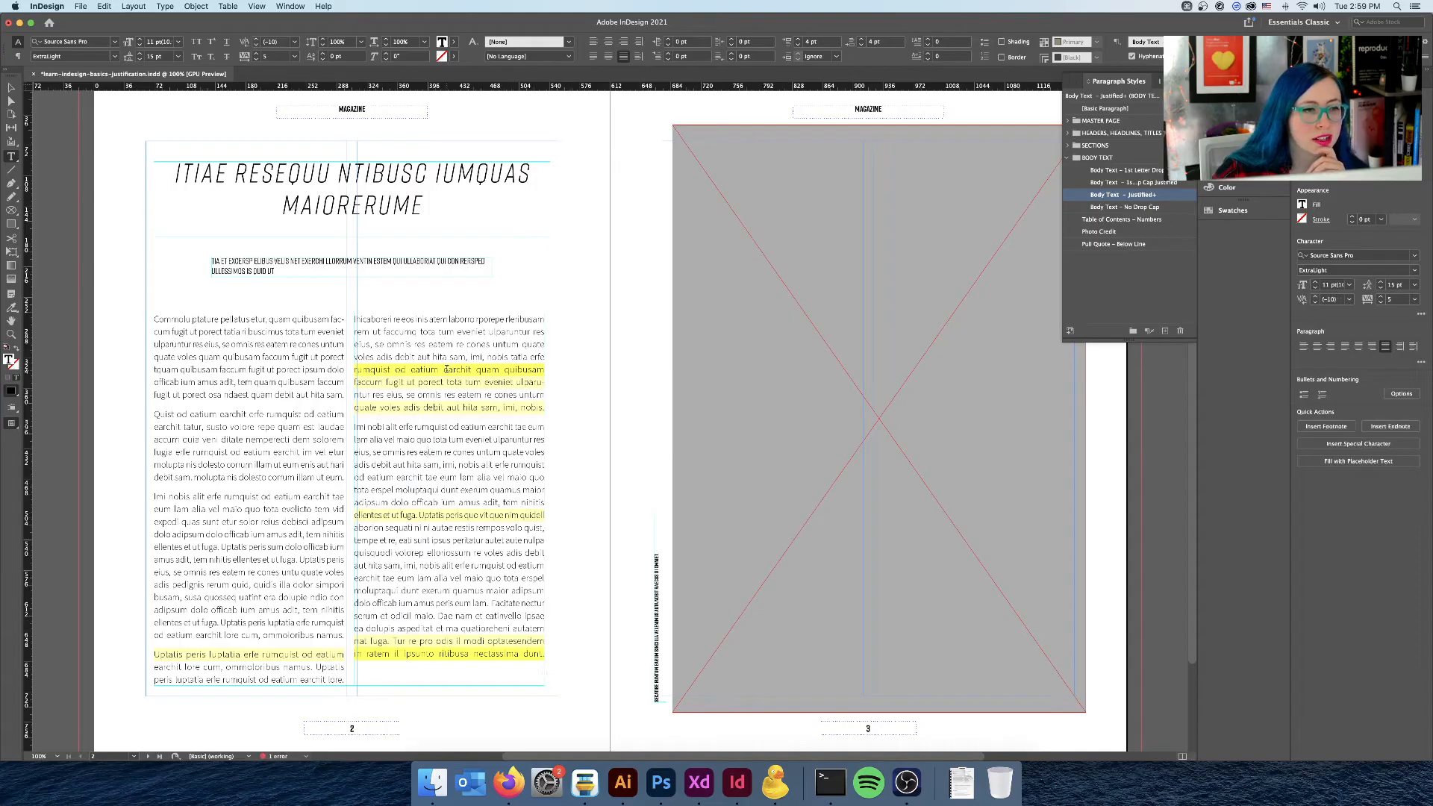
key(super+z)
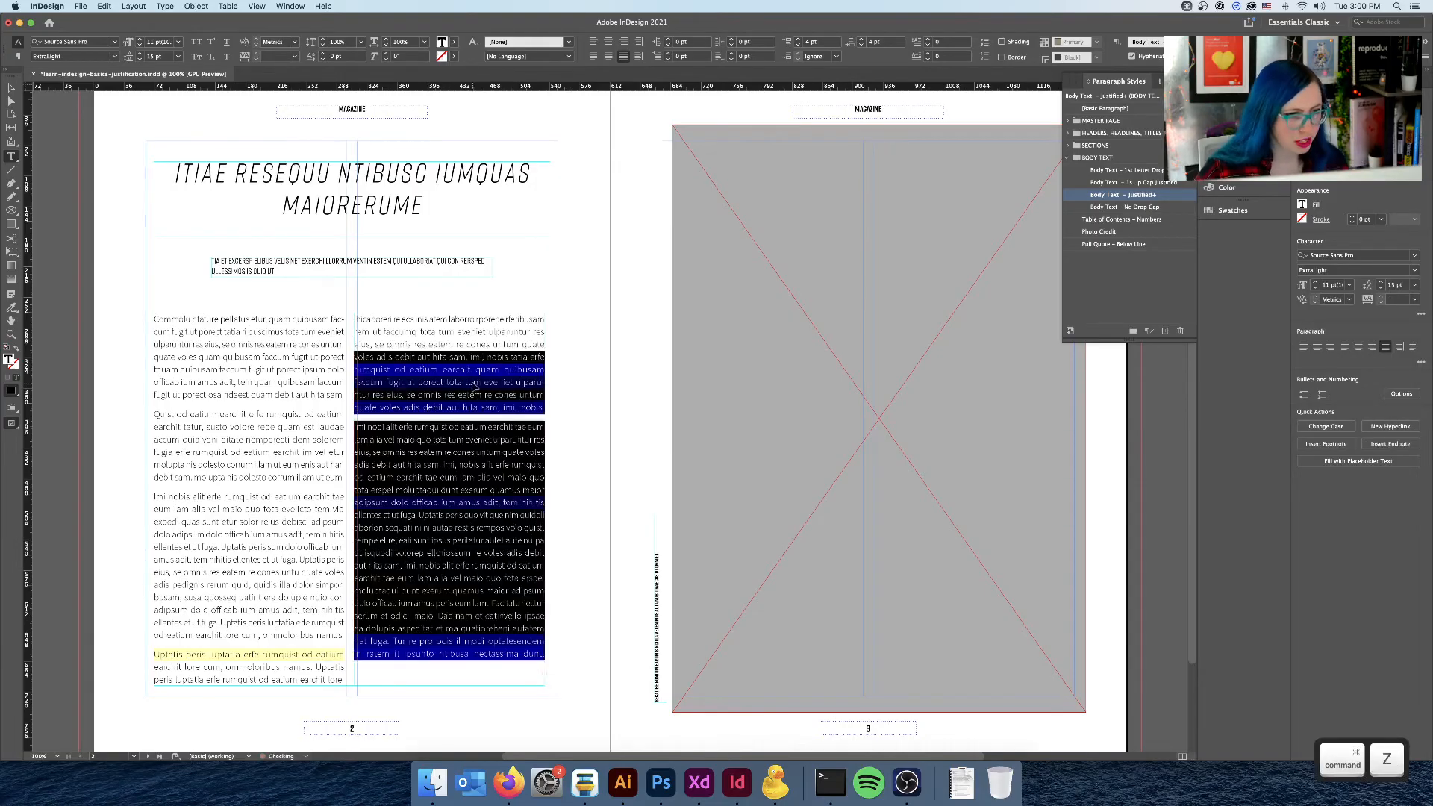
- Try a tracking of 25 on the second column's fifth and sixth lines, and set the fifth line's tracking to -10
drag(542, 383, 355, 372)
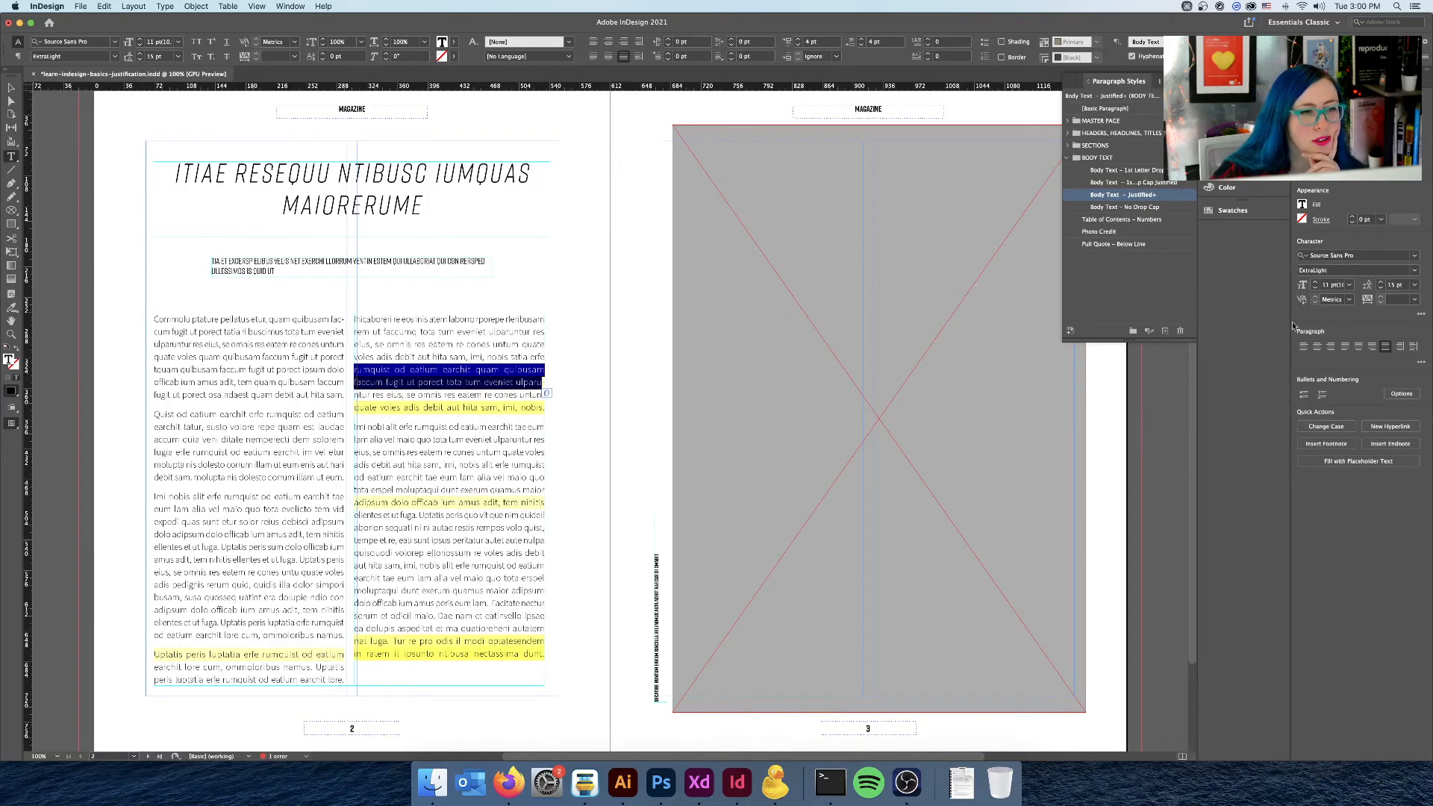
click(1415, 299)
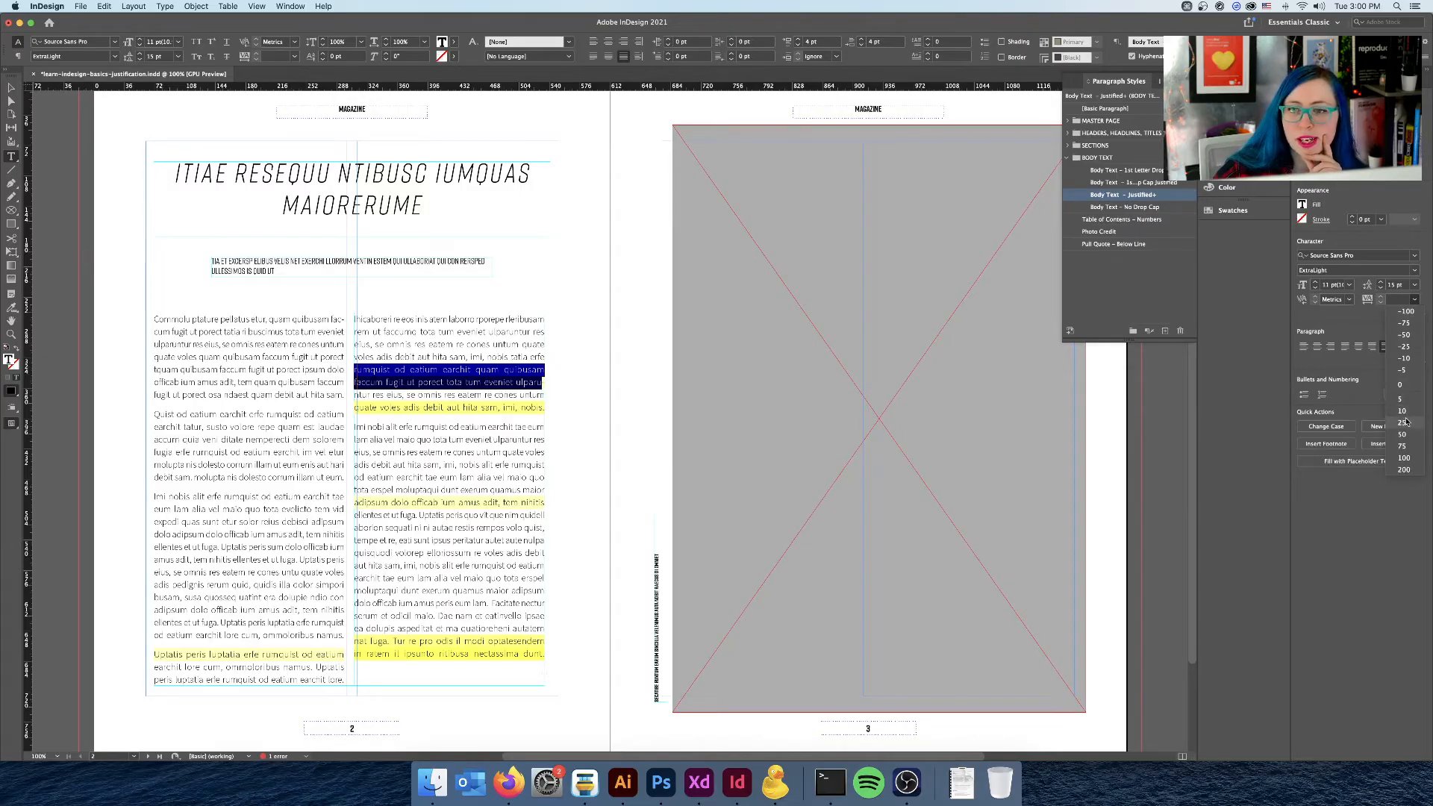
click(1402, 422)
click(1404, 359)
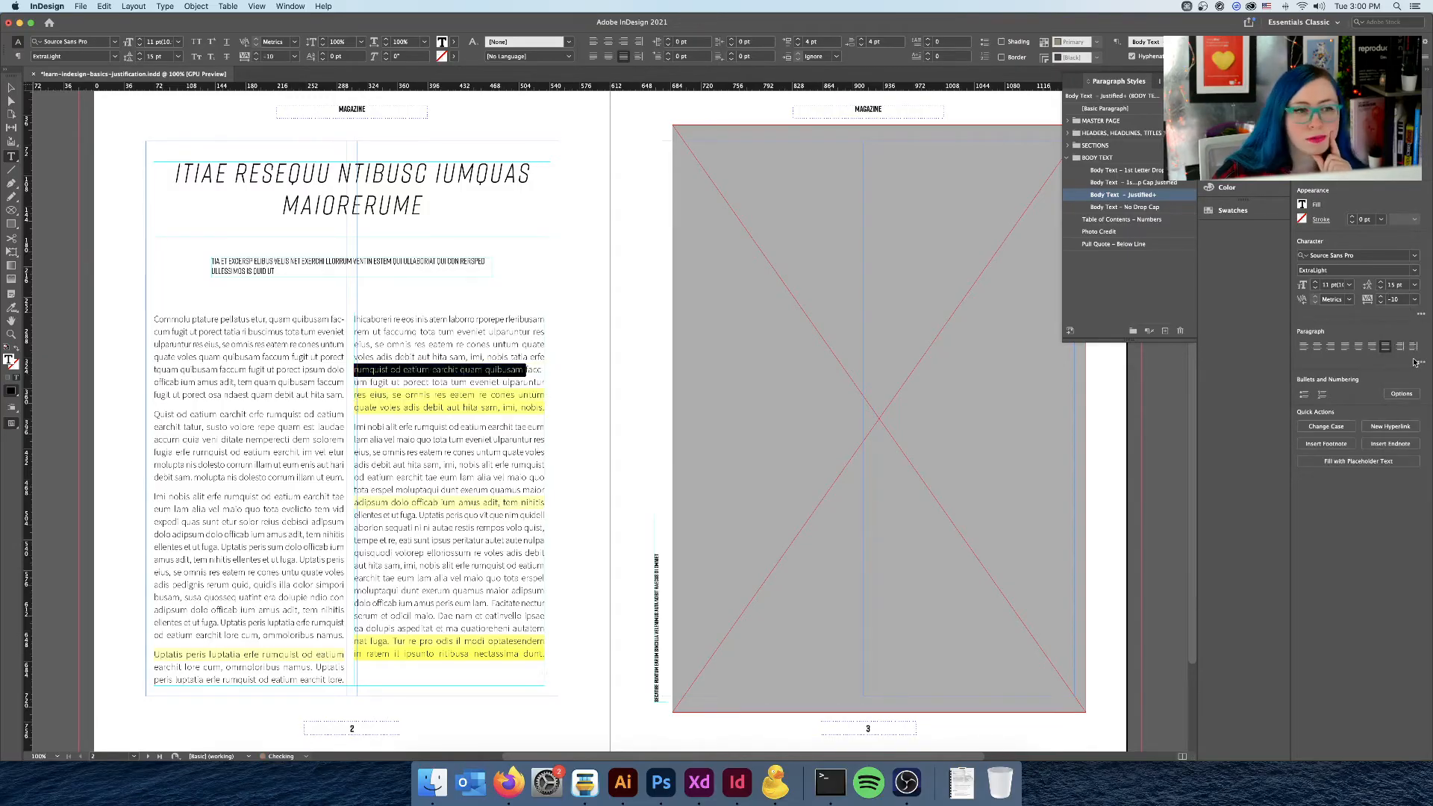
- Try a tracking of -10 on the last two lines of the second column's first paragraph, and set their tracking to 10
drag(354, 394, 544, 408)
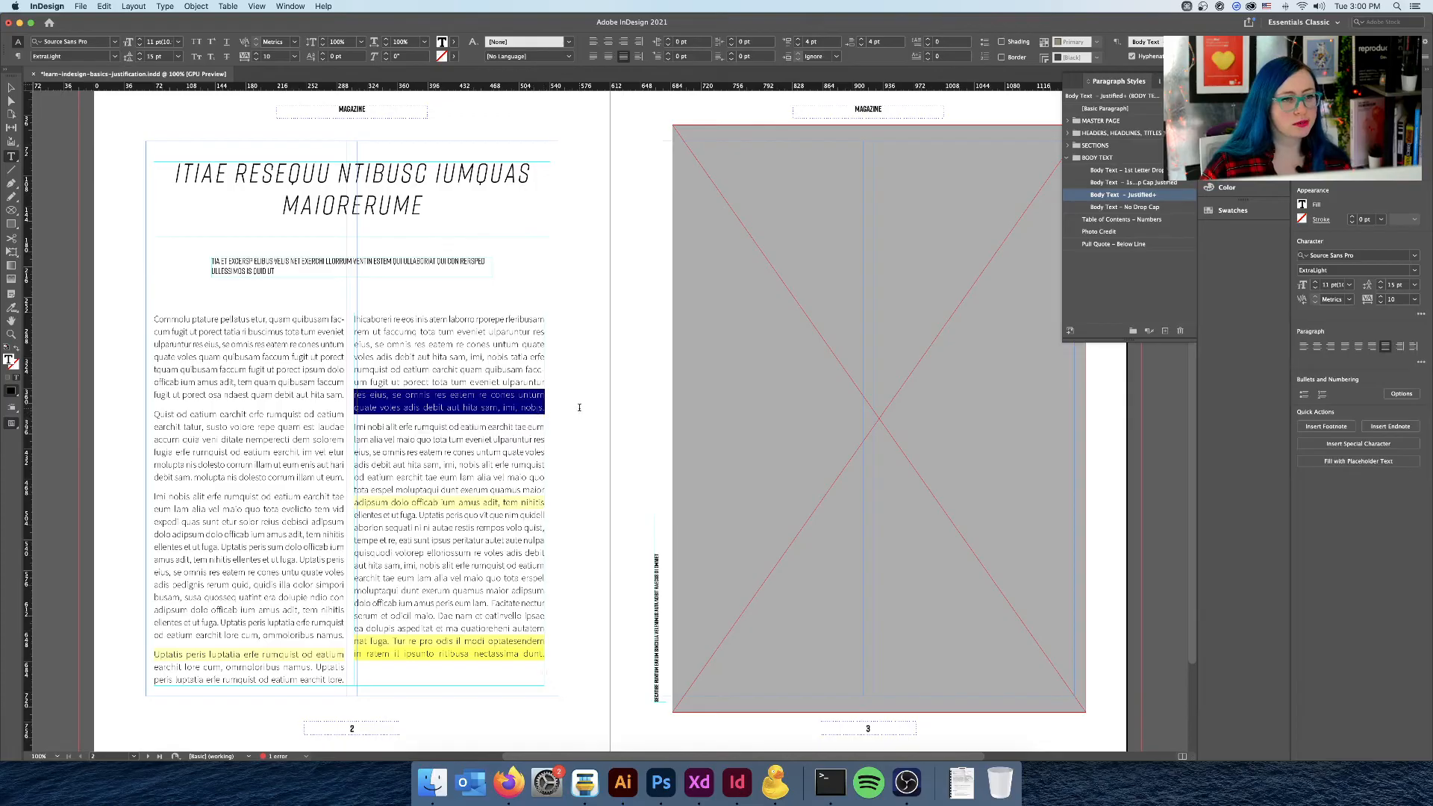
click(1416, 301)
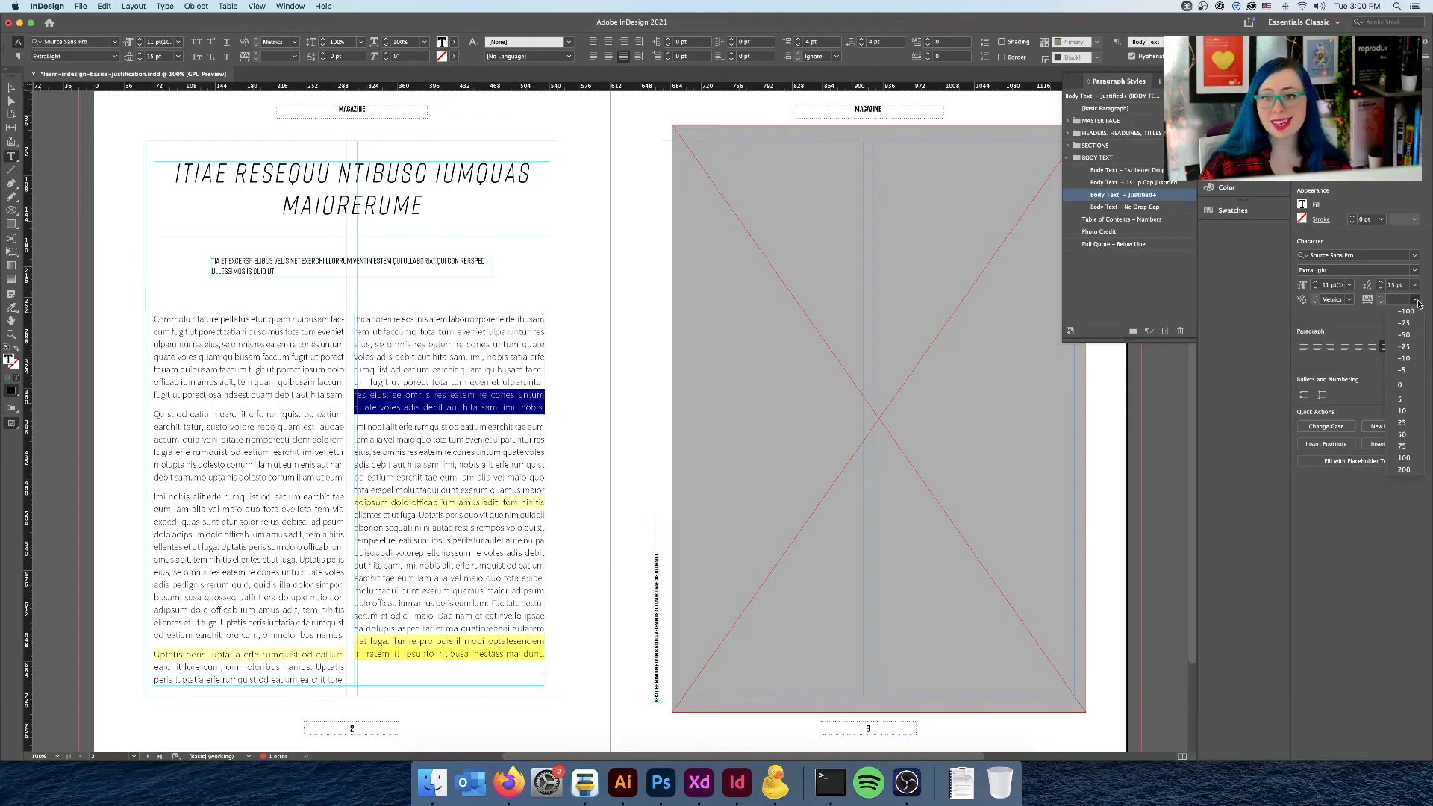
click(1410, 359)
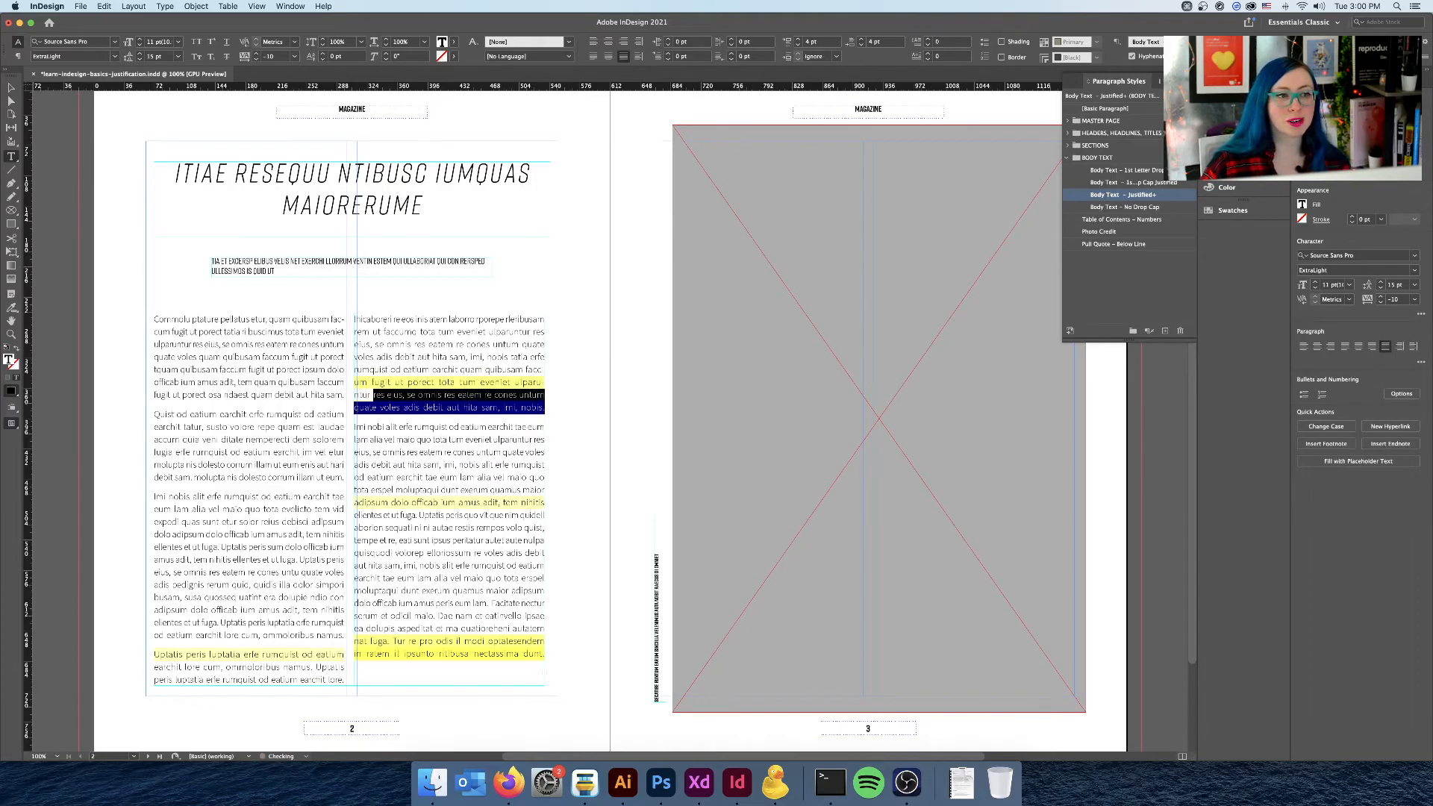
click(1414, 299)
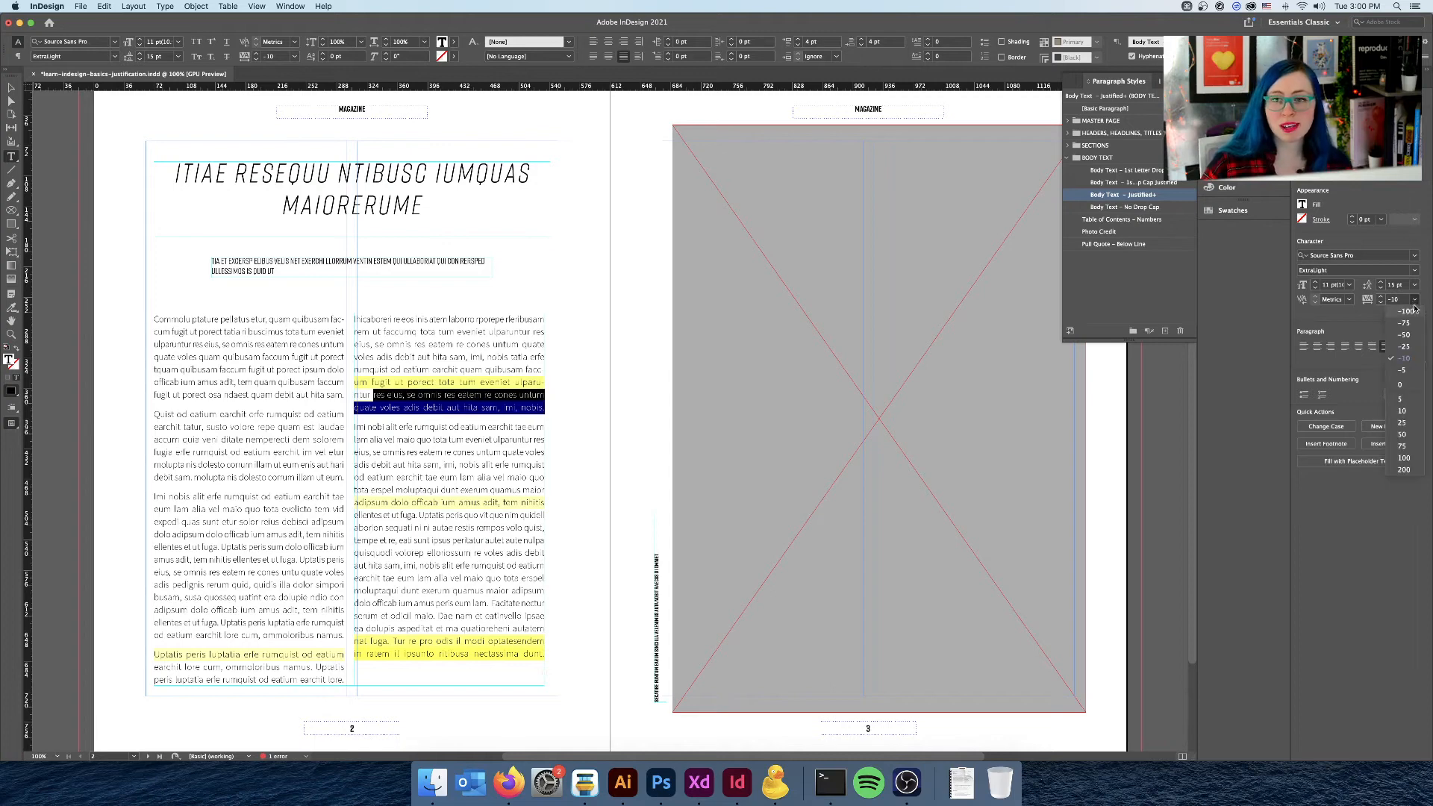
click(1379, 409)
click(507, 411)
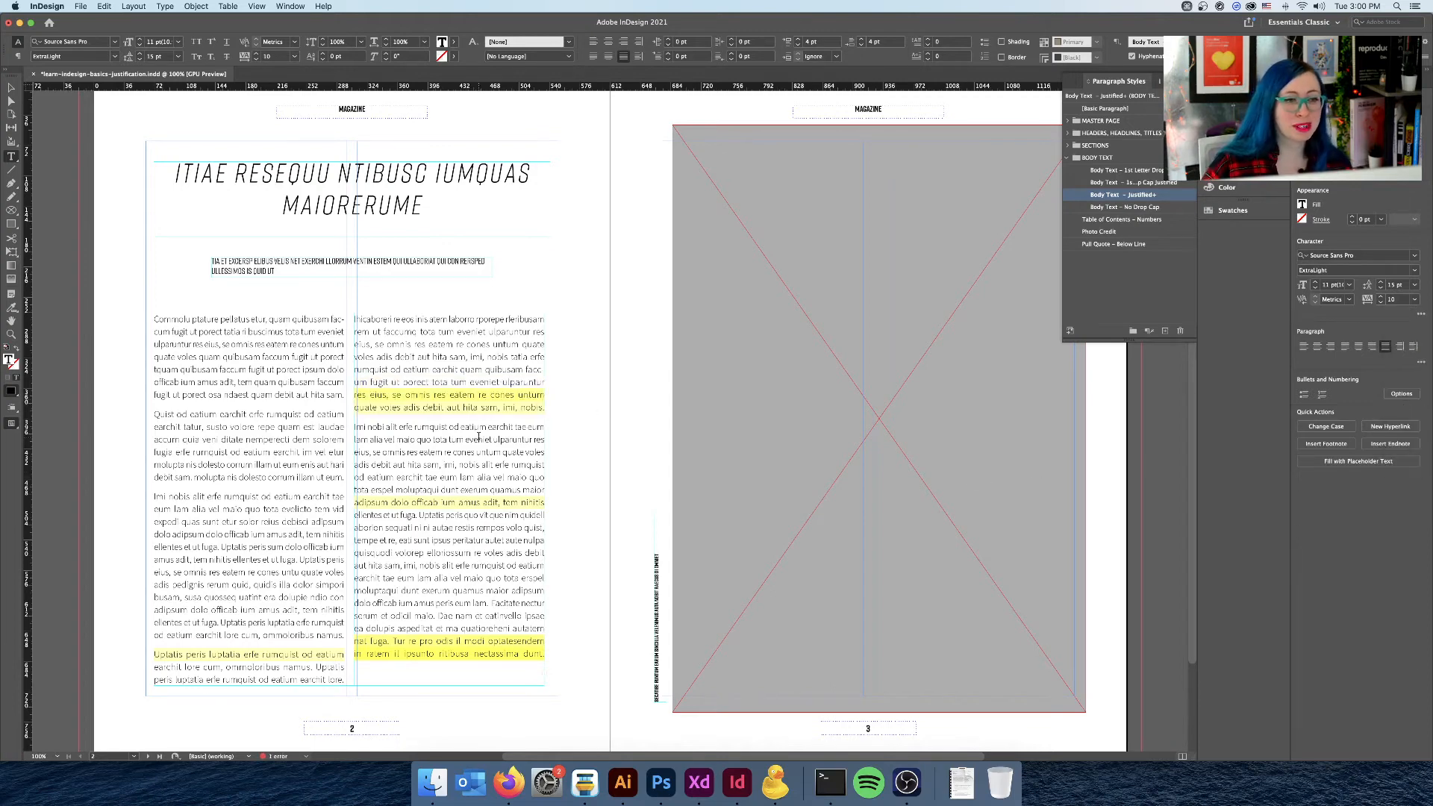
drag(543, 408, 356, 396)
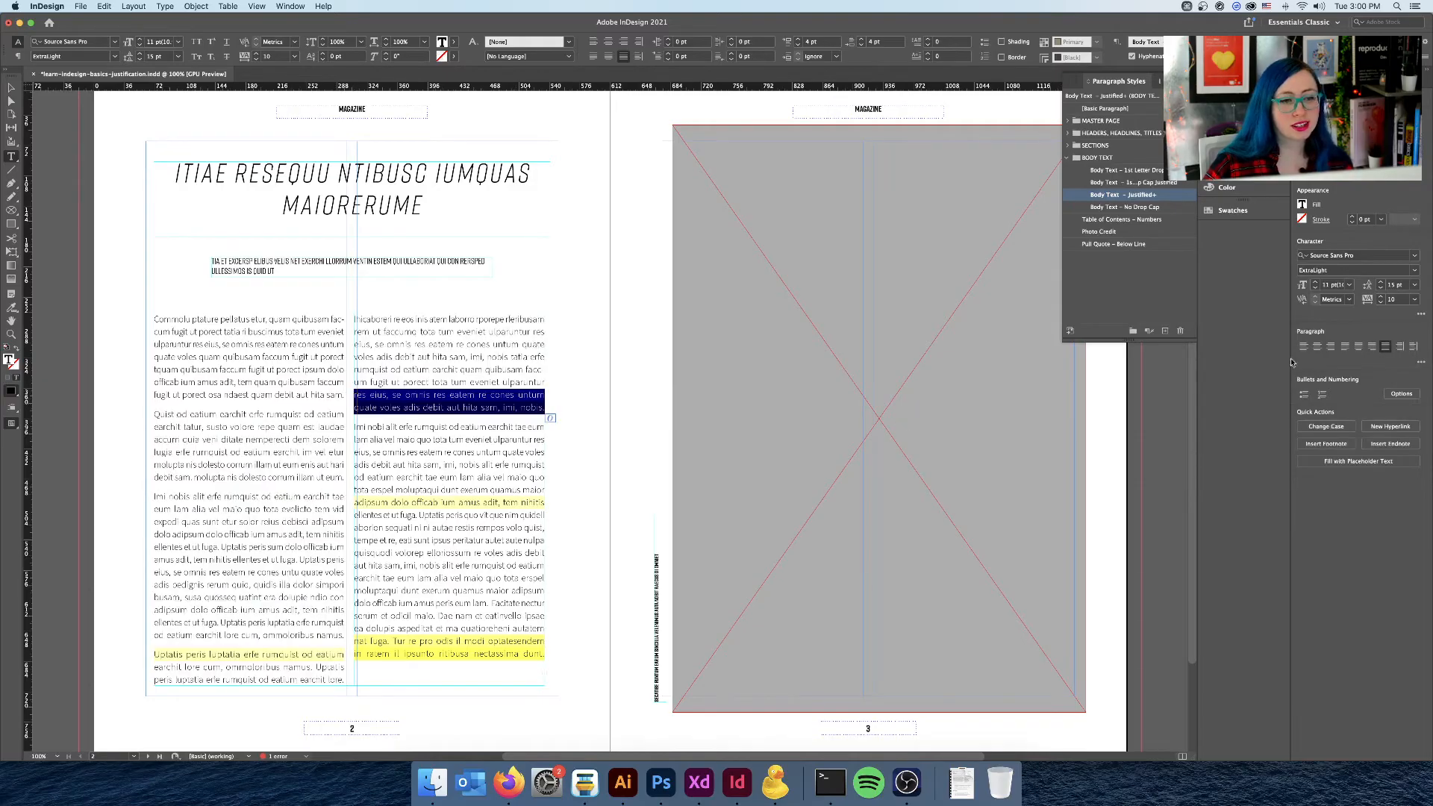
click(504, 454)
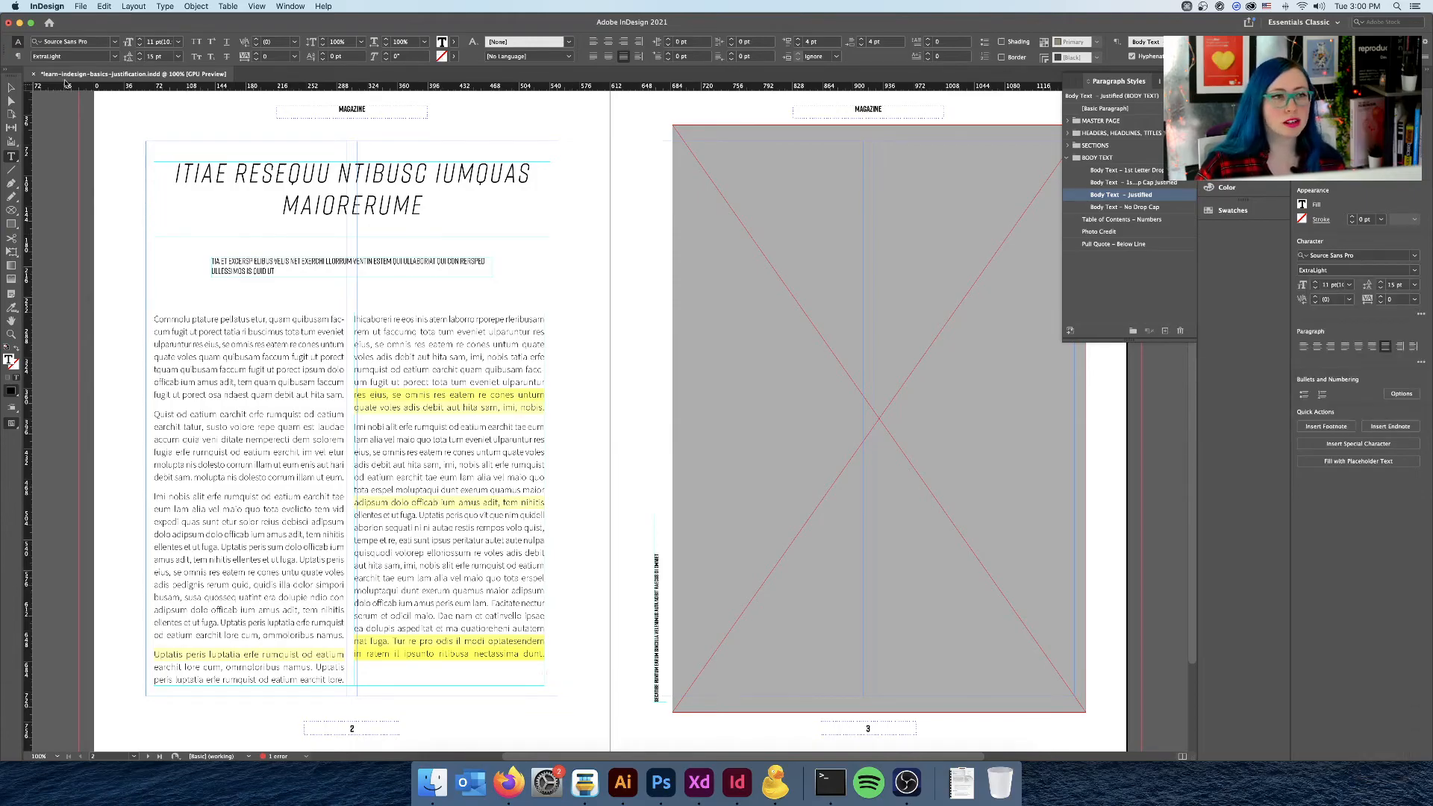
- Justify the whole body text frame with the last line of each paragraph aligned left
click(11, 87)
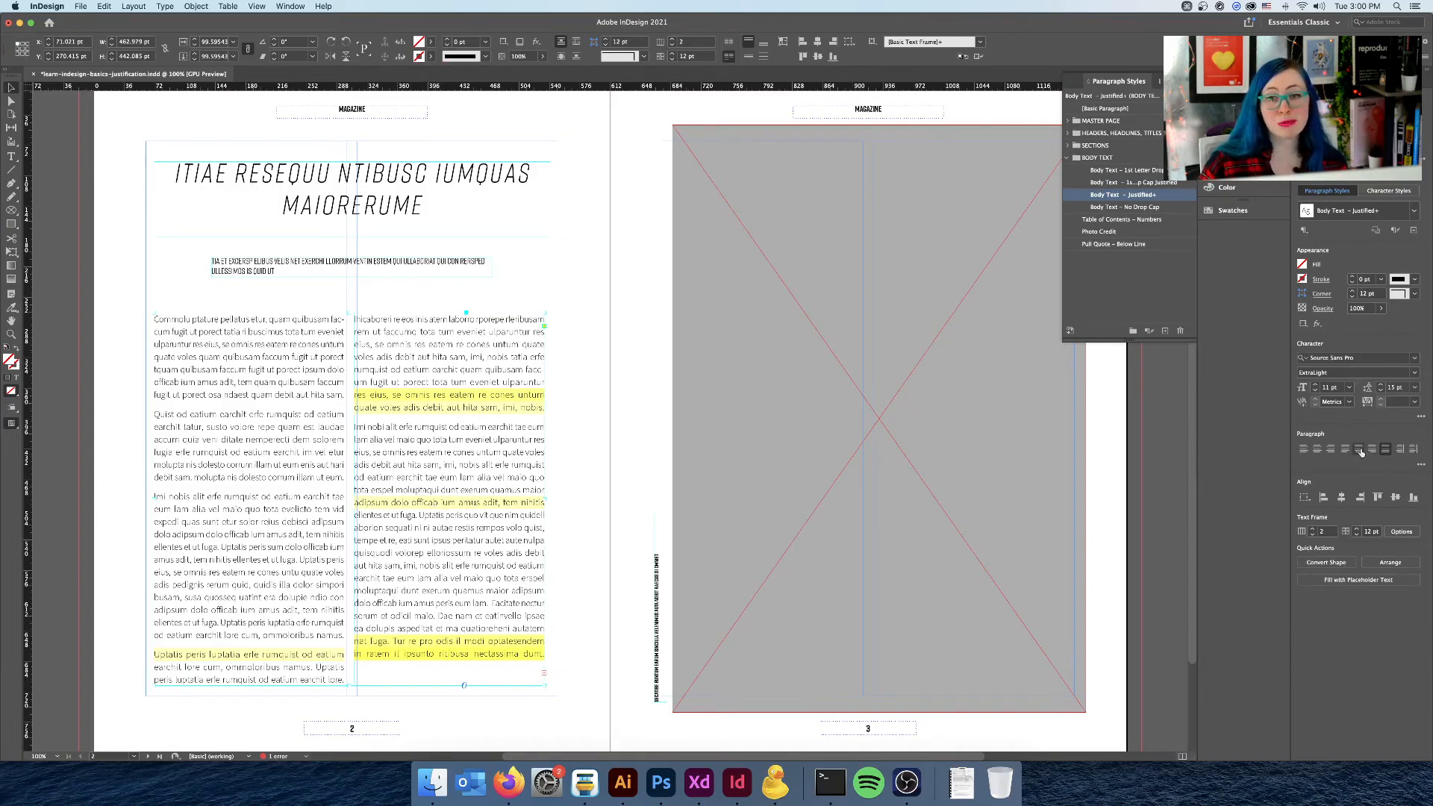
key(alt)
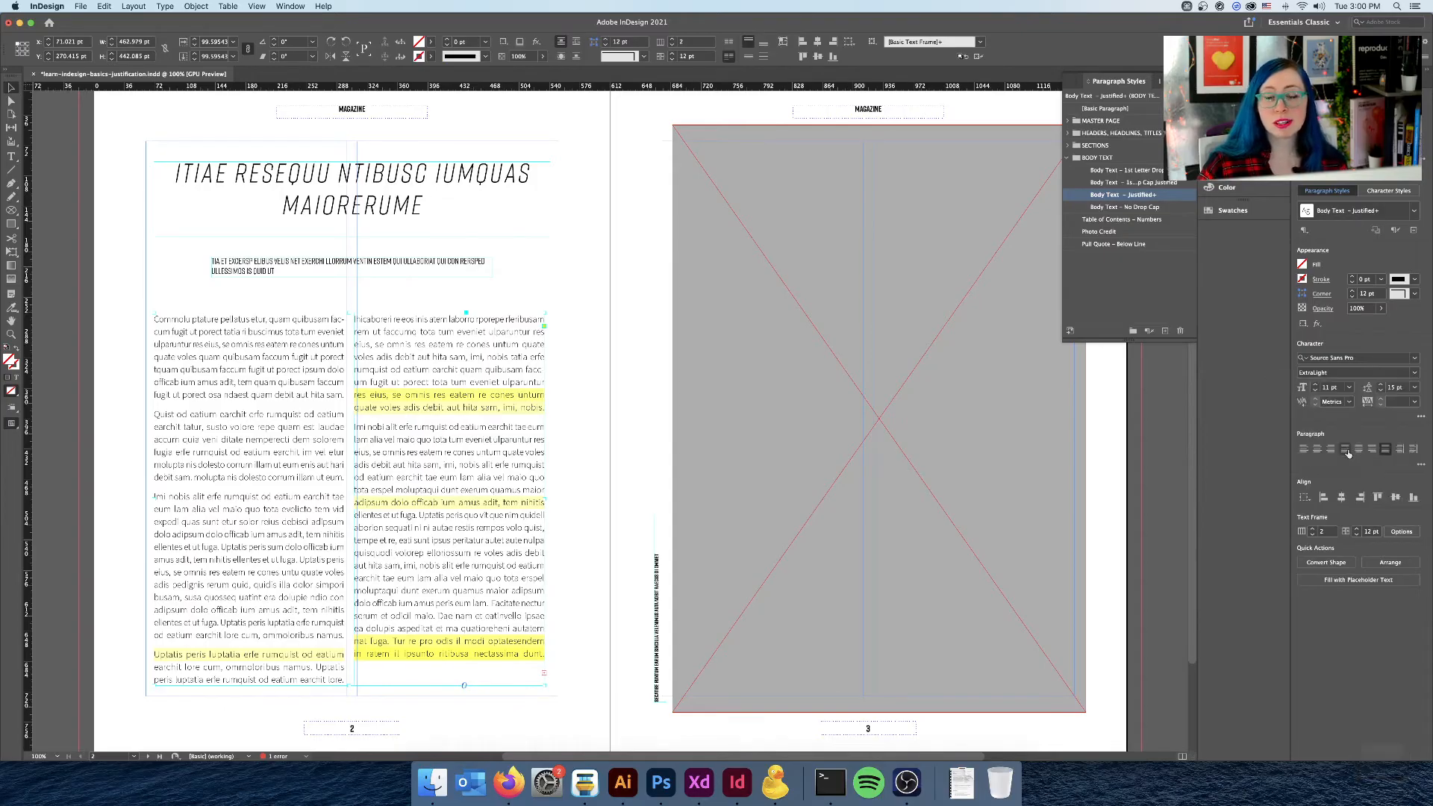
click(1346, 450)
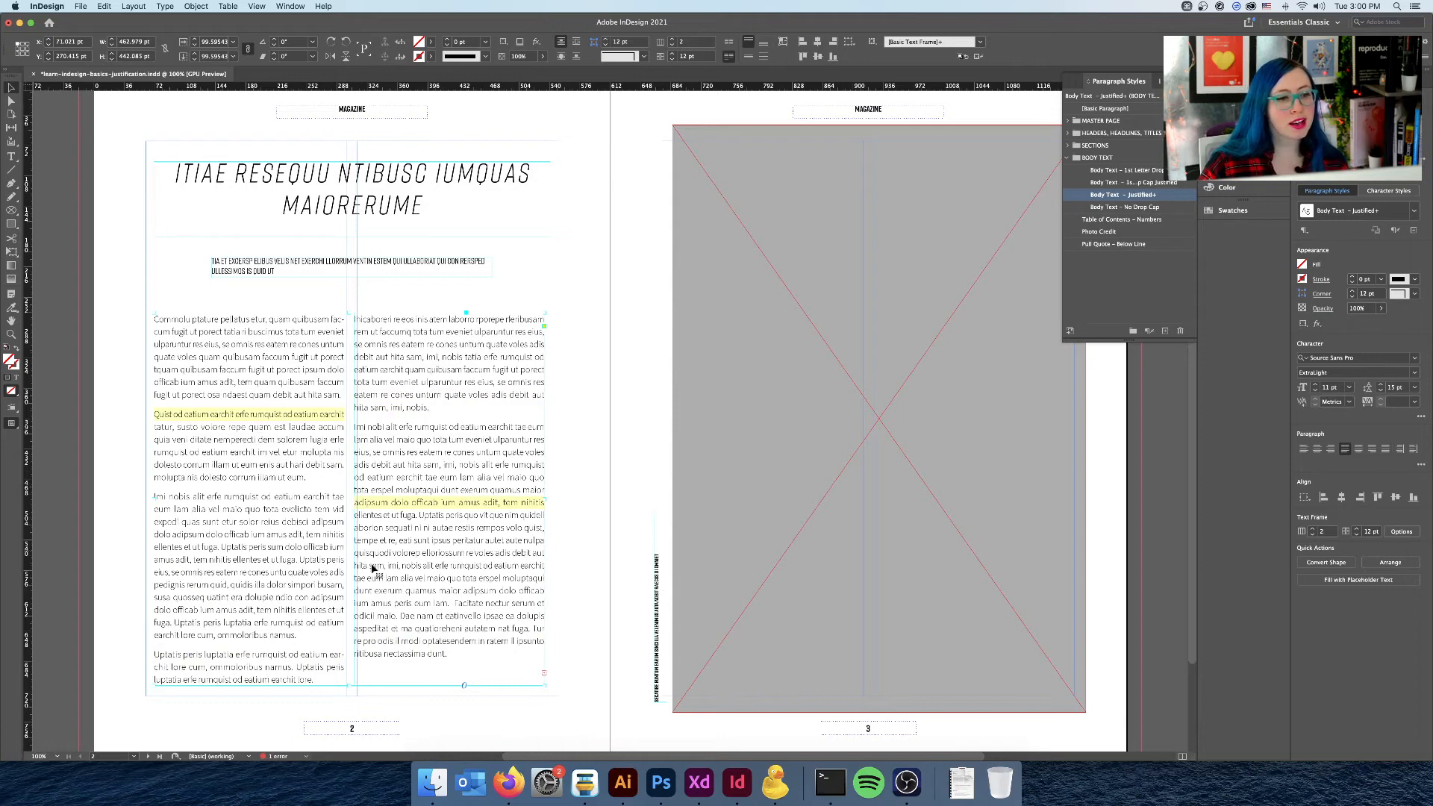
key(super+z)
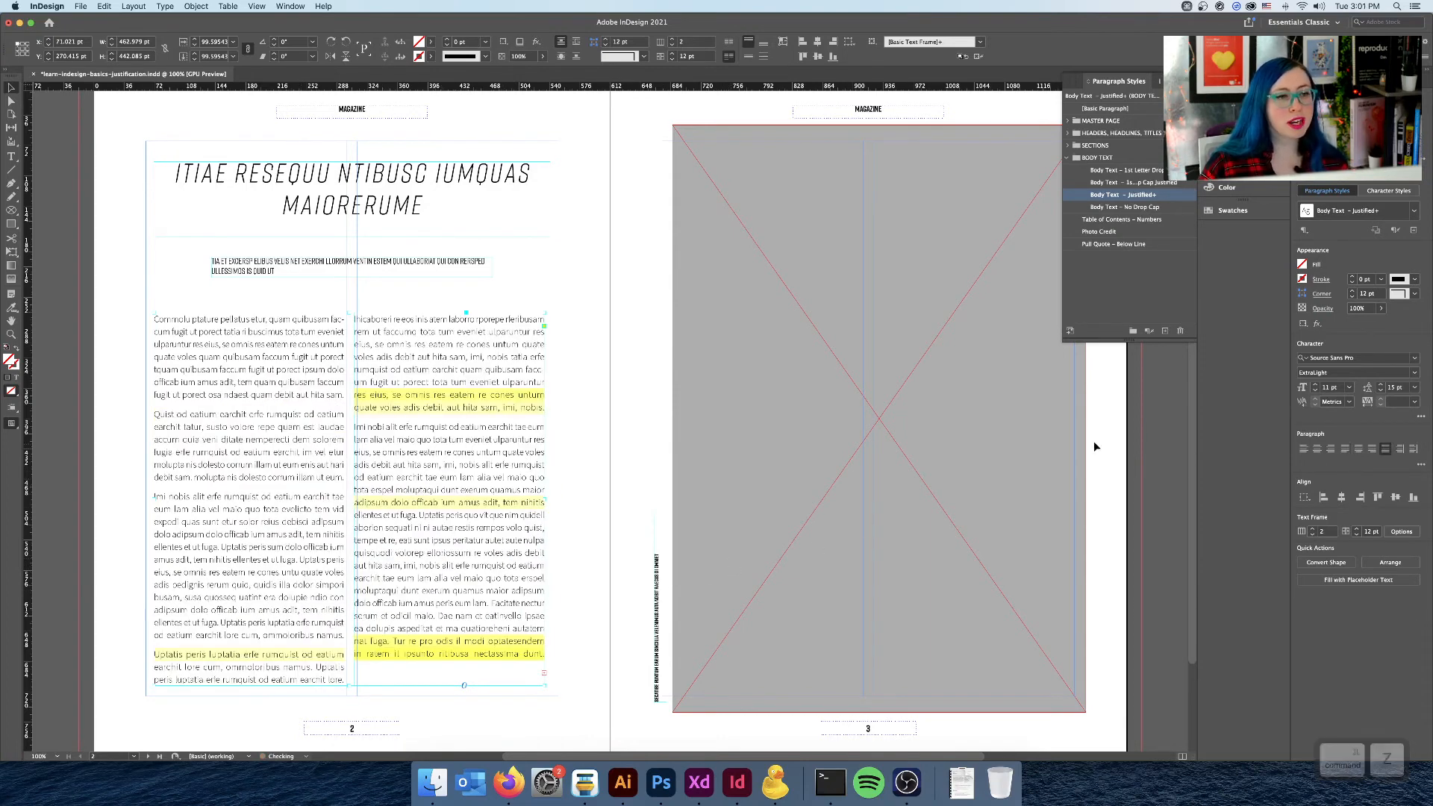
click(1351, 450)
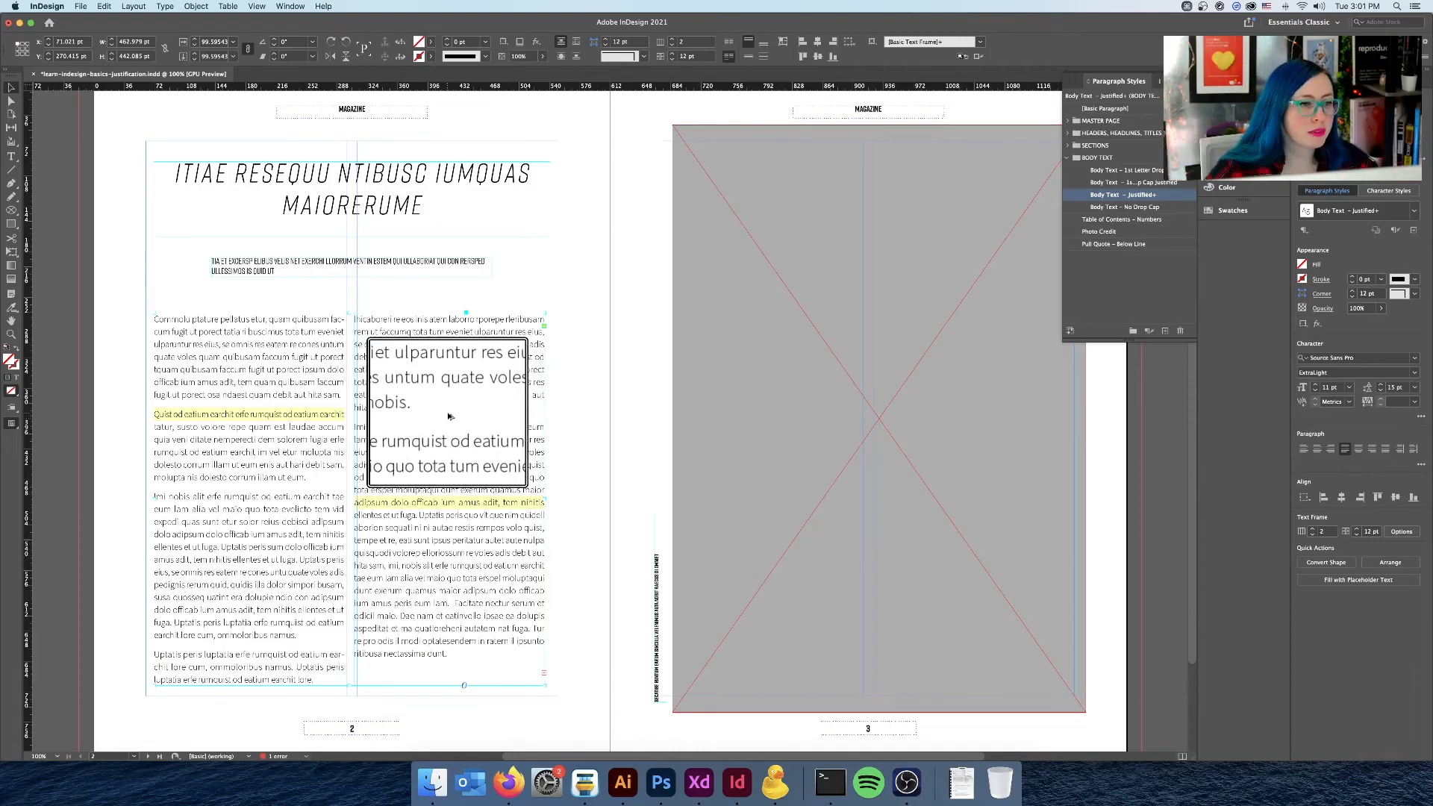
key(ctrl)
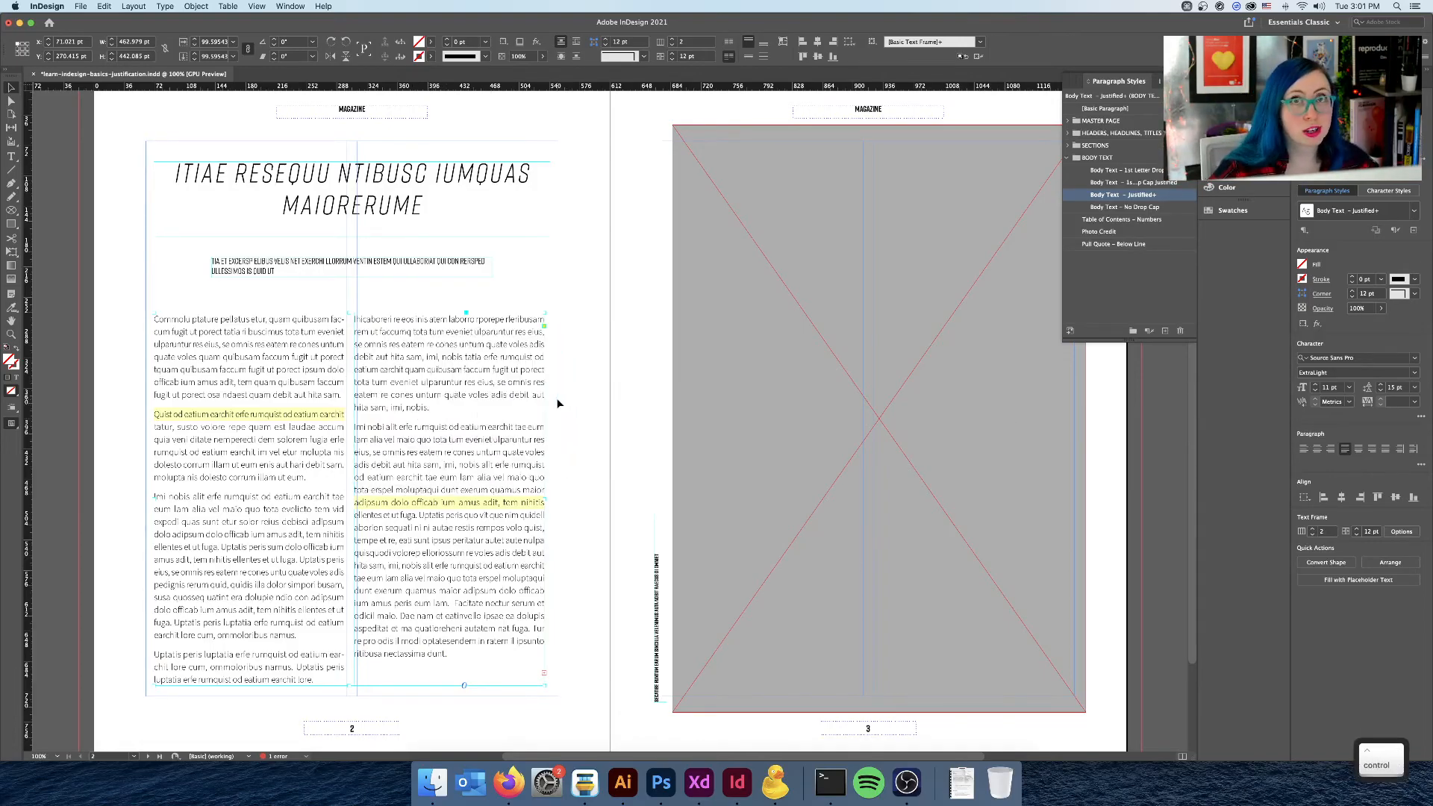
- Set the tracking of the highlighted first line of the first column's second paragraph to 5
triple_click(294, 415)
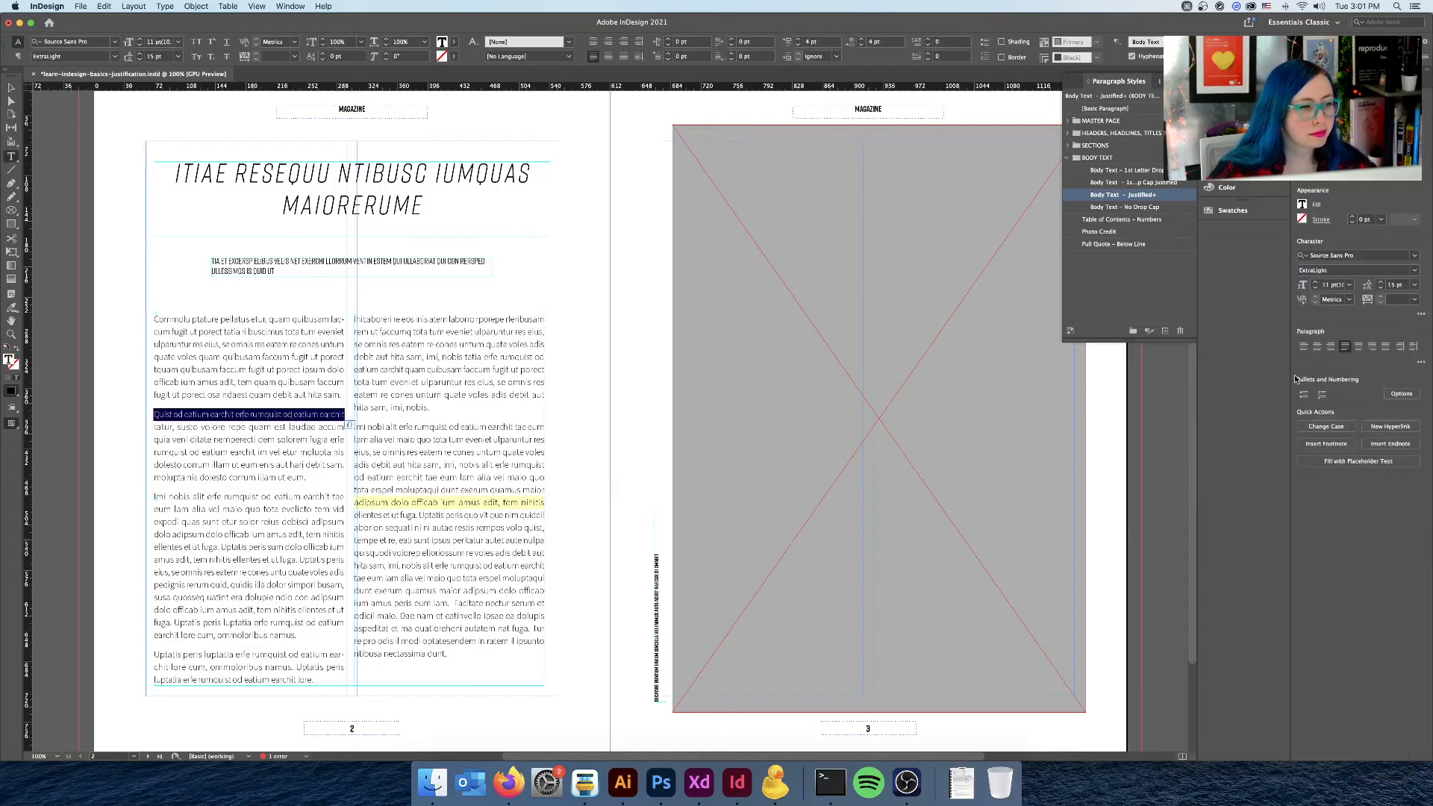
click(1414, 299)
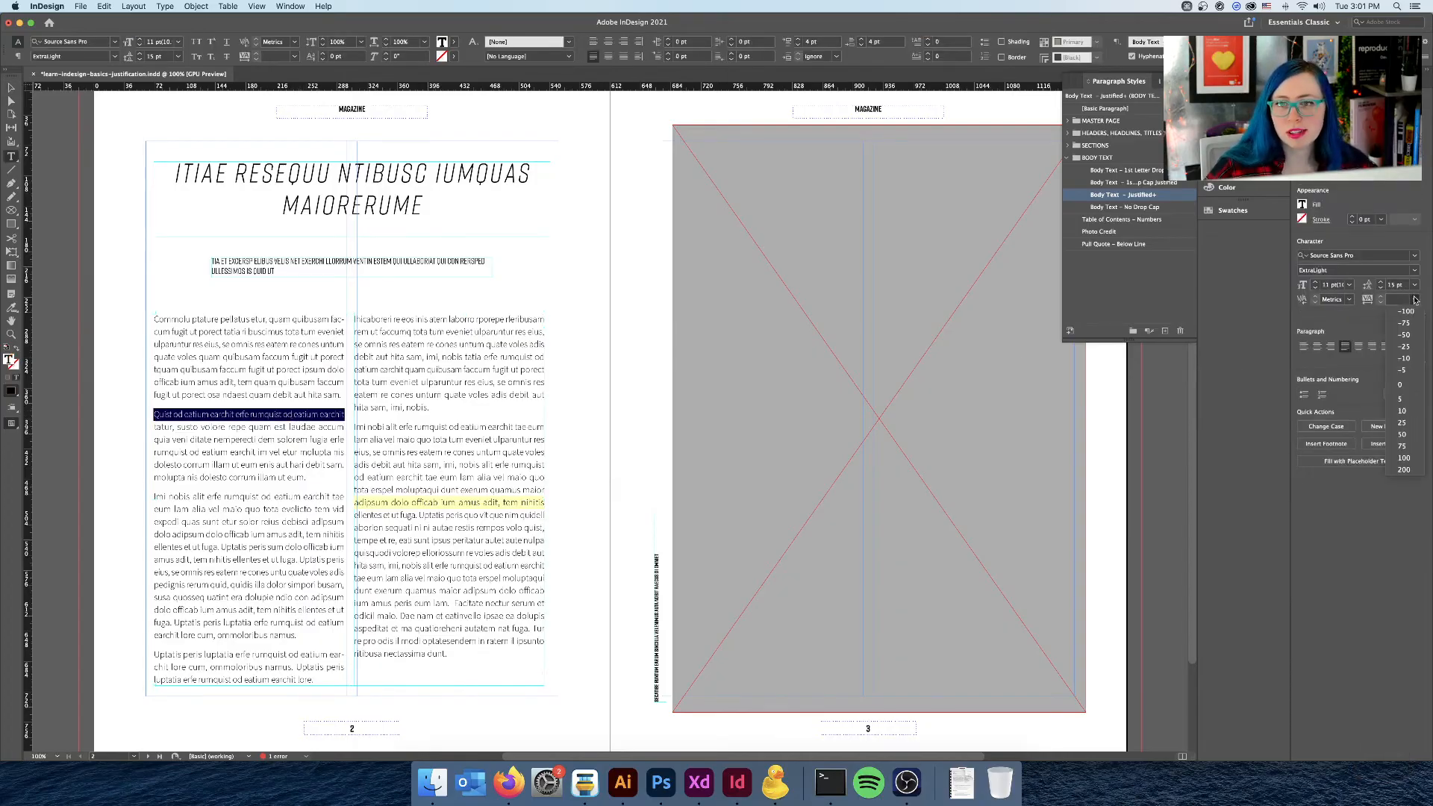
click(1406, 399)
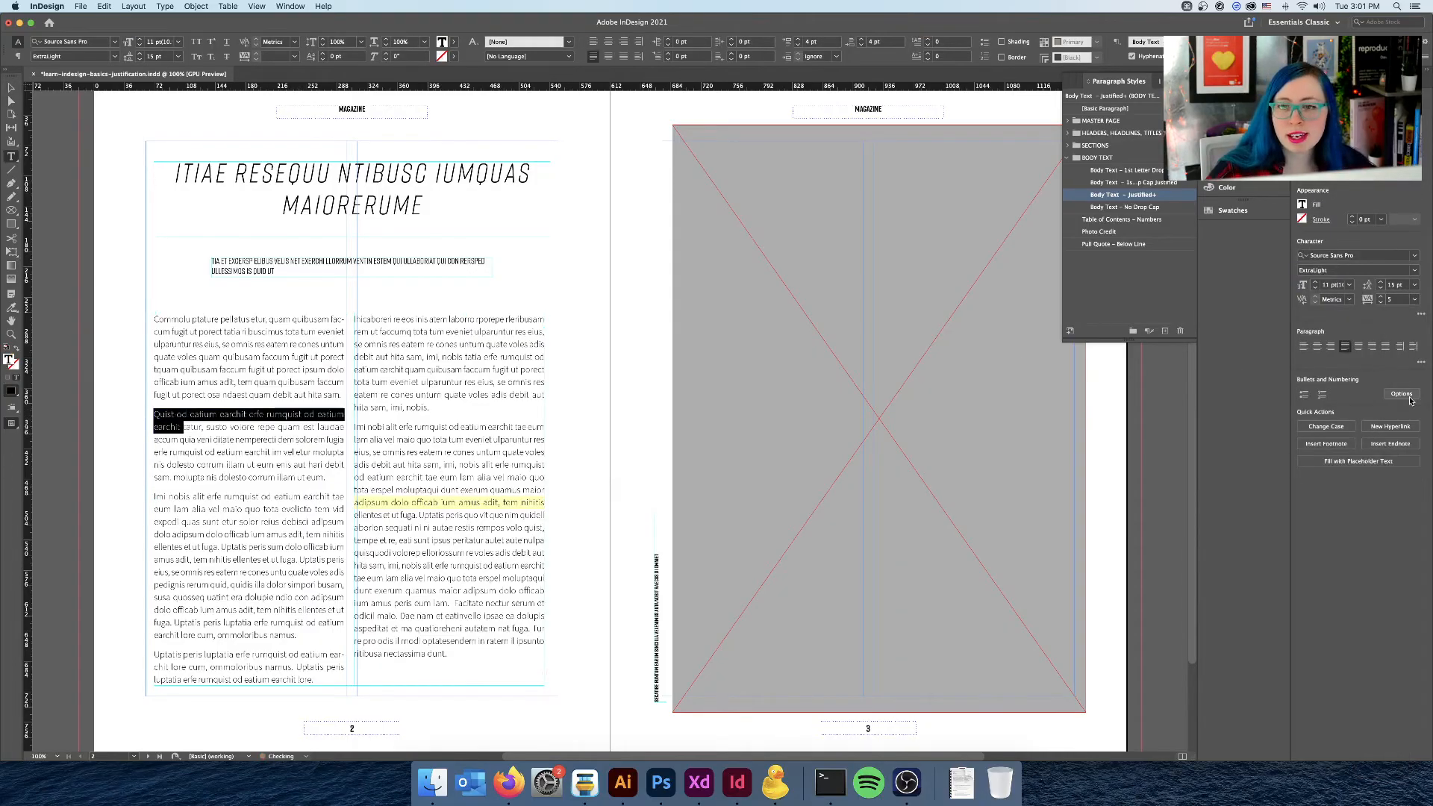
click(269, 461)
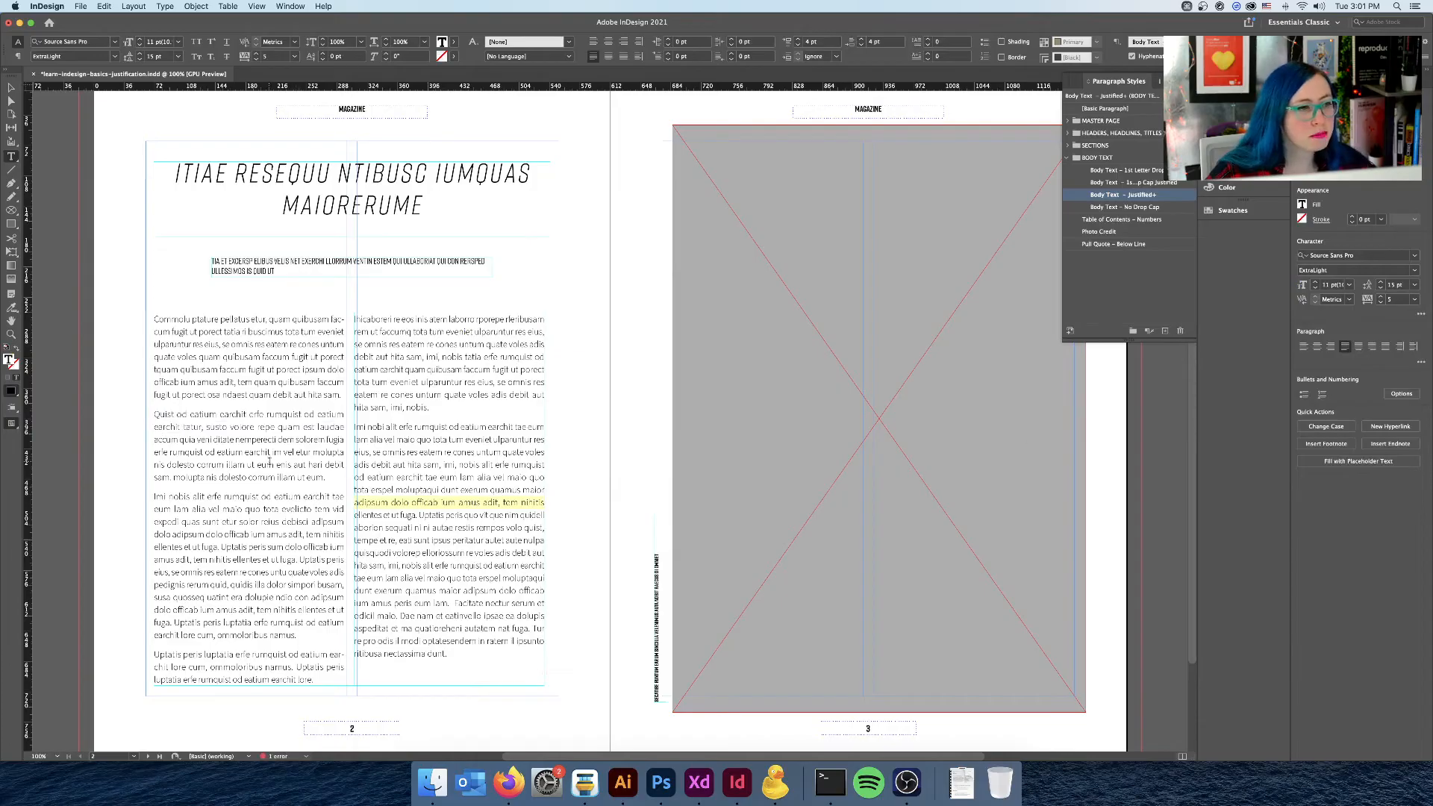
- Try trackings of -5, -10 and -7 on the second column's highlighted line beginning "adipsum dolo", and set its tracking to 5
triple_click(456, 503)
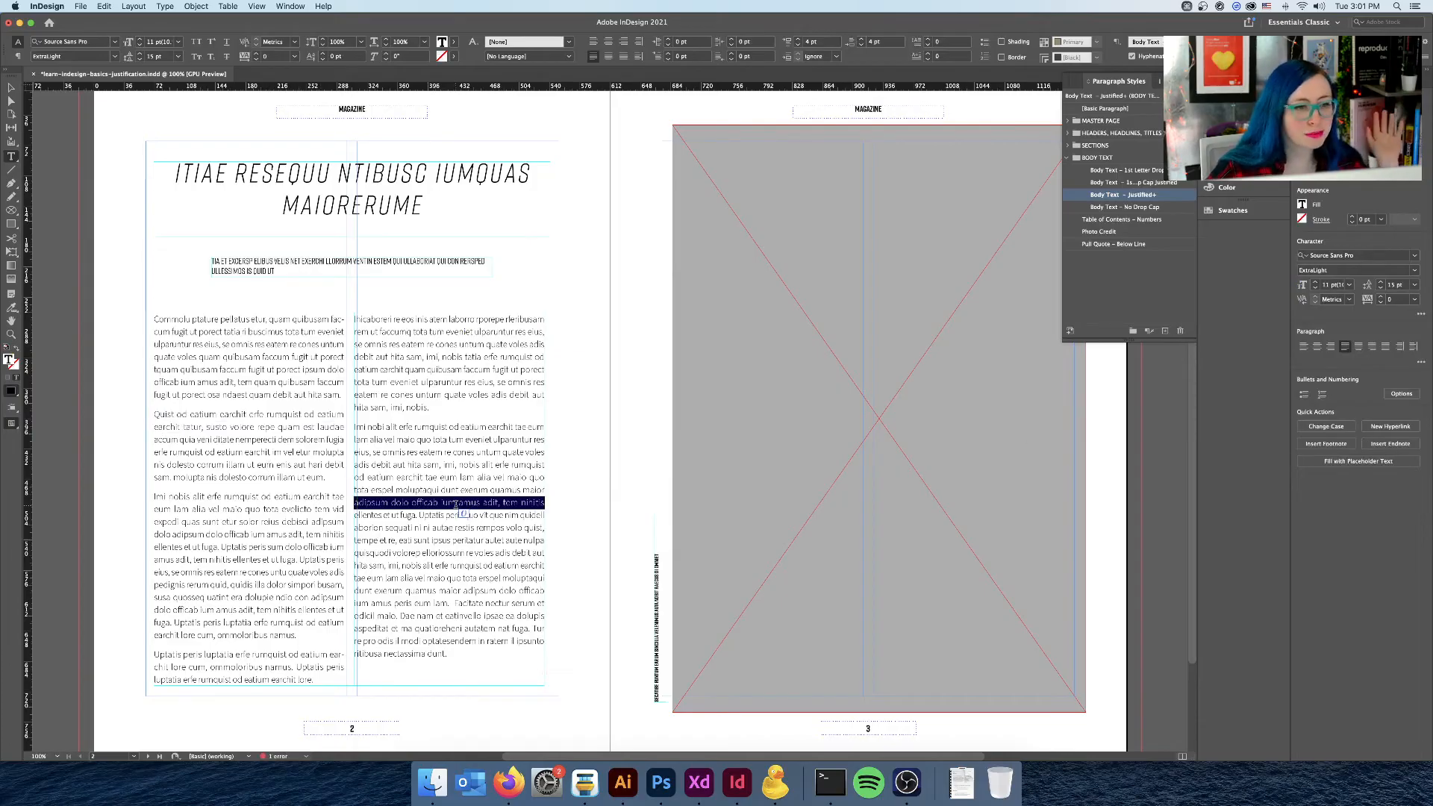
click(1415, 300)
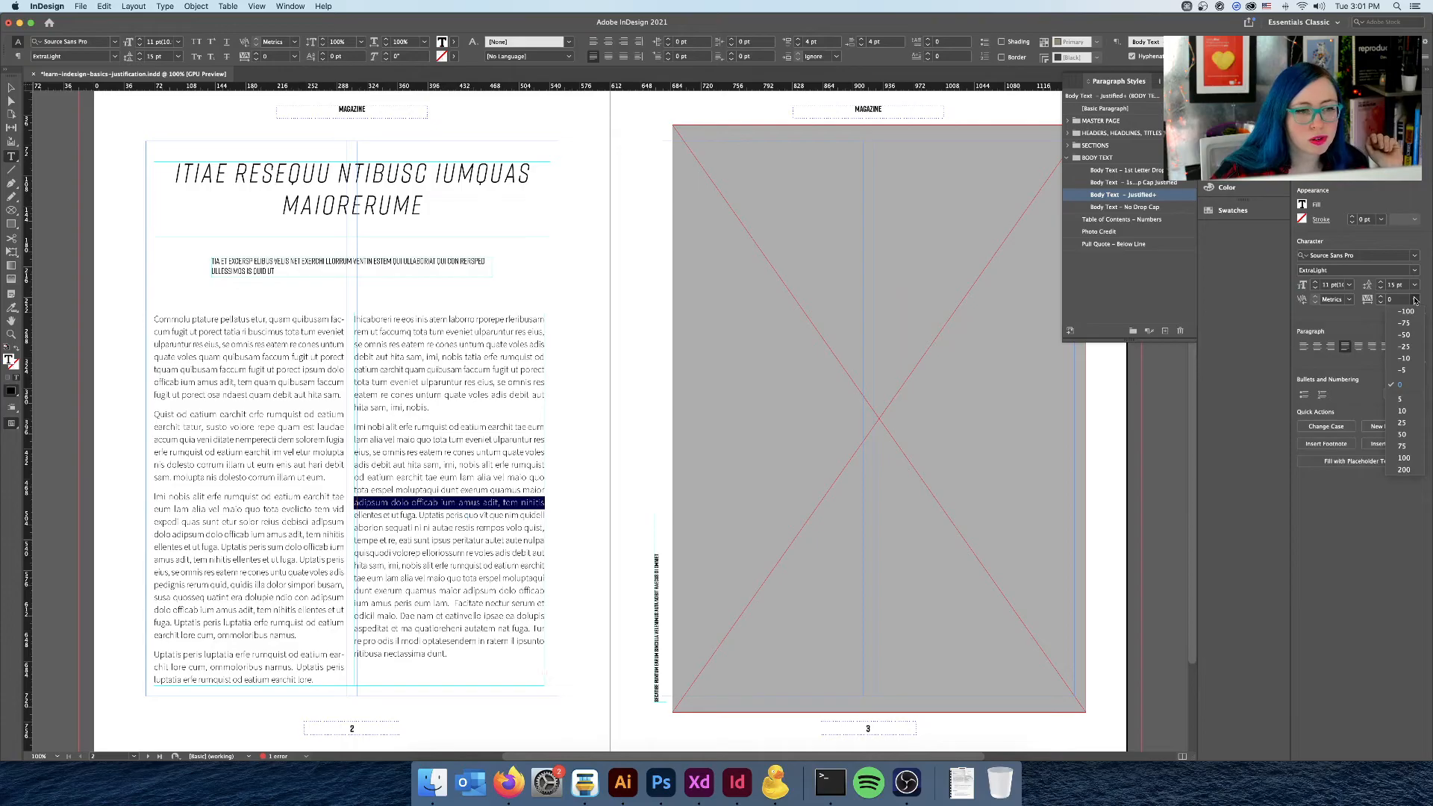
click(1402, 369)
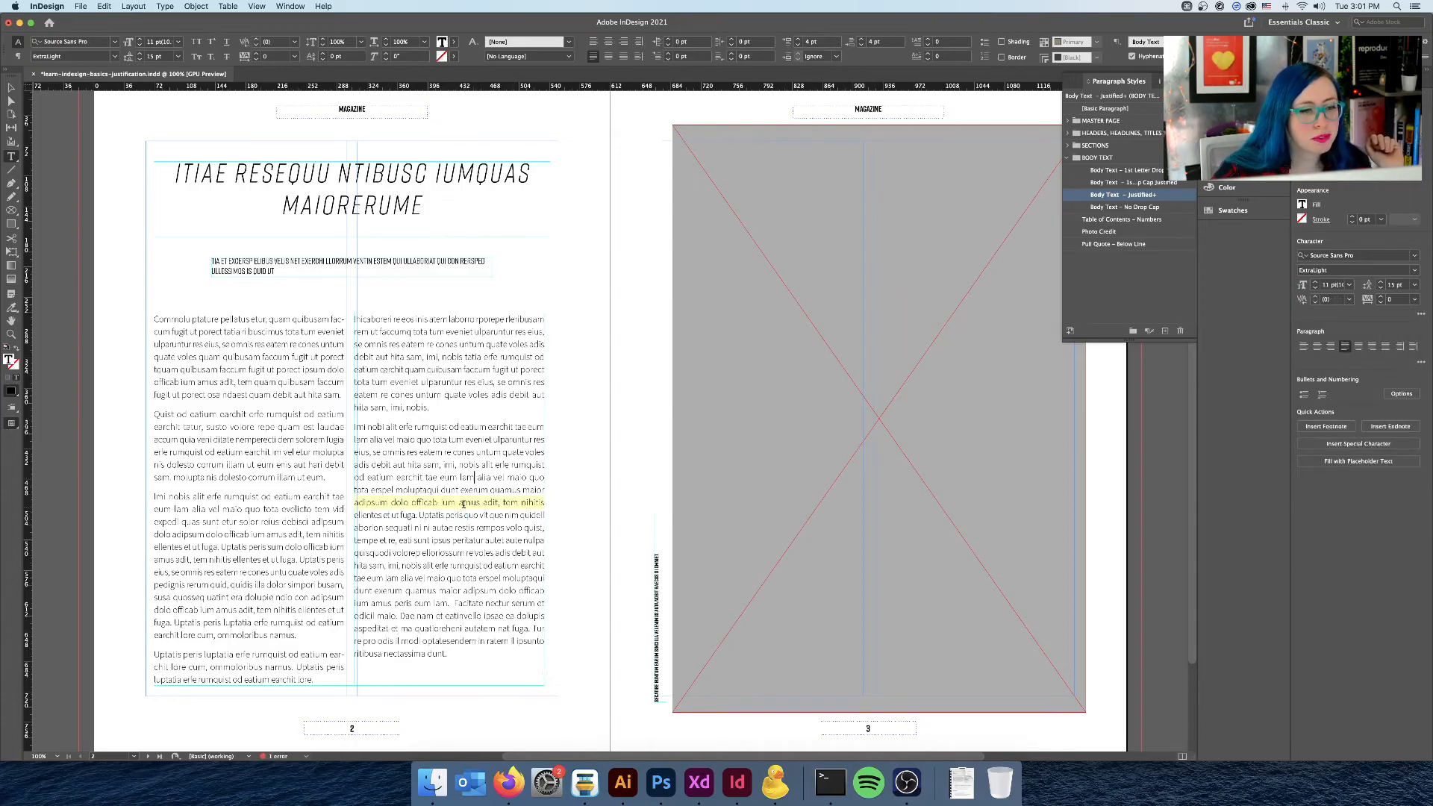
click(1414, 300)
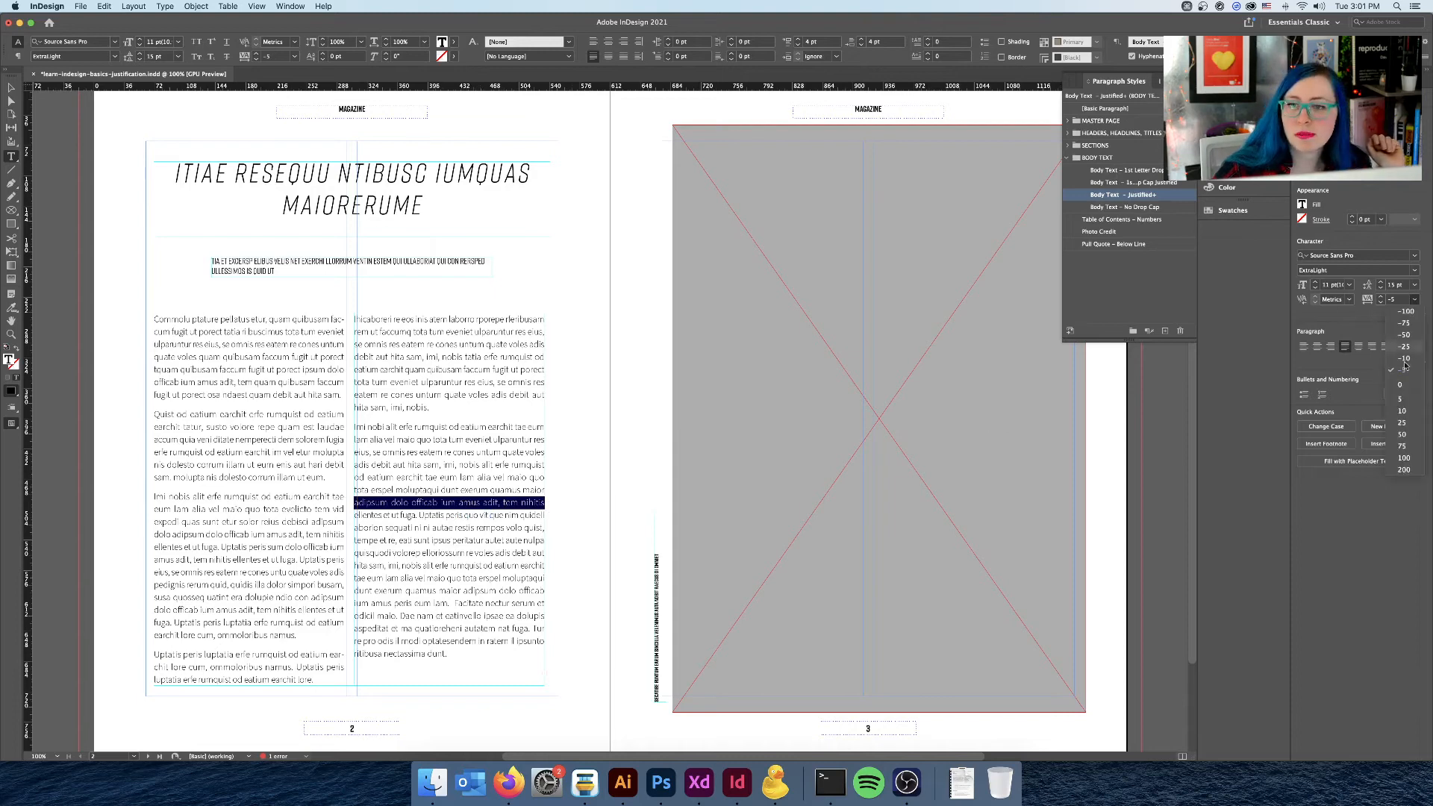
click(1402, 356)
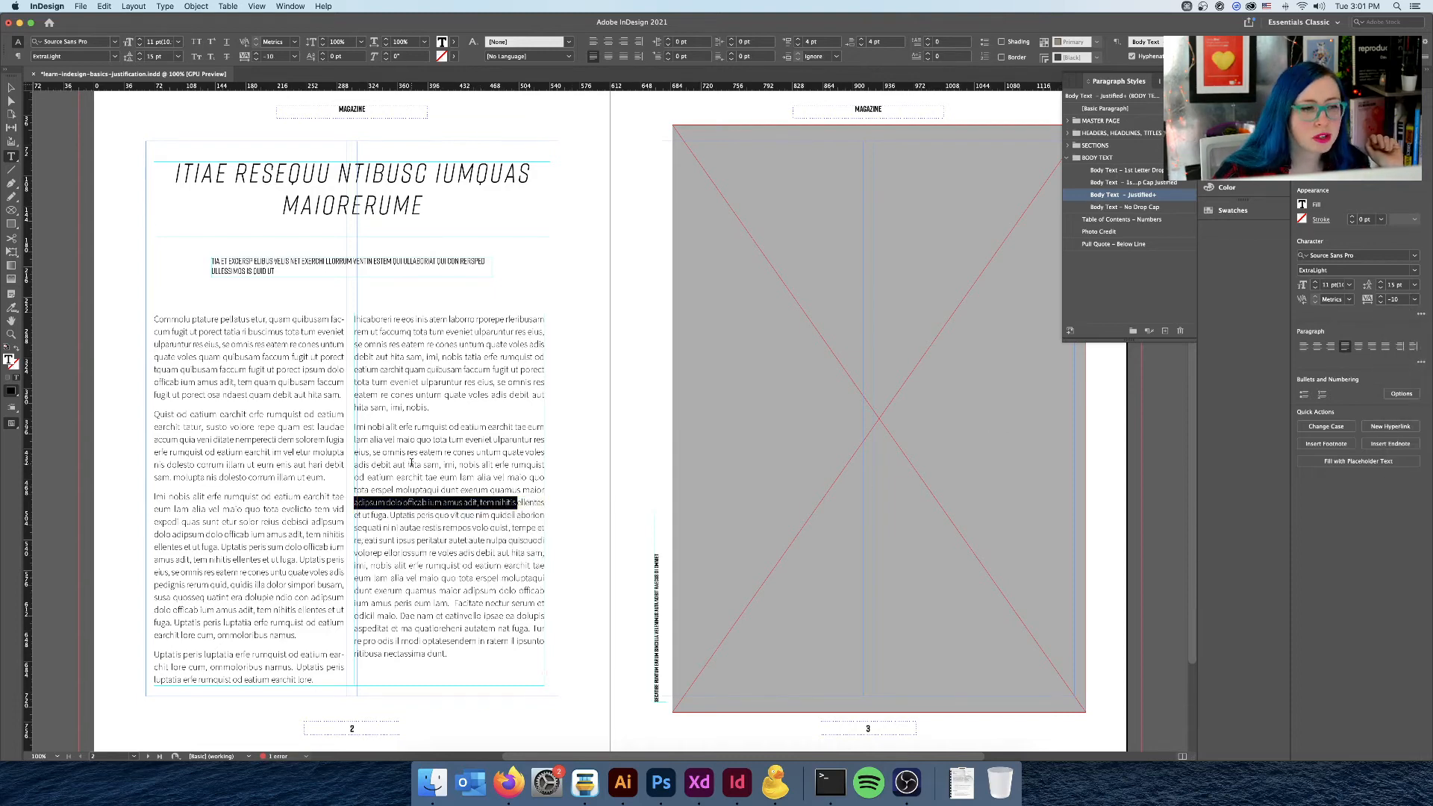
click(1402, 298)
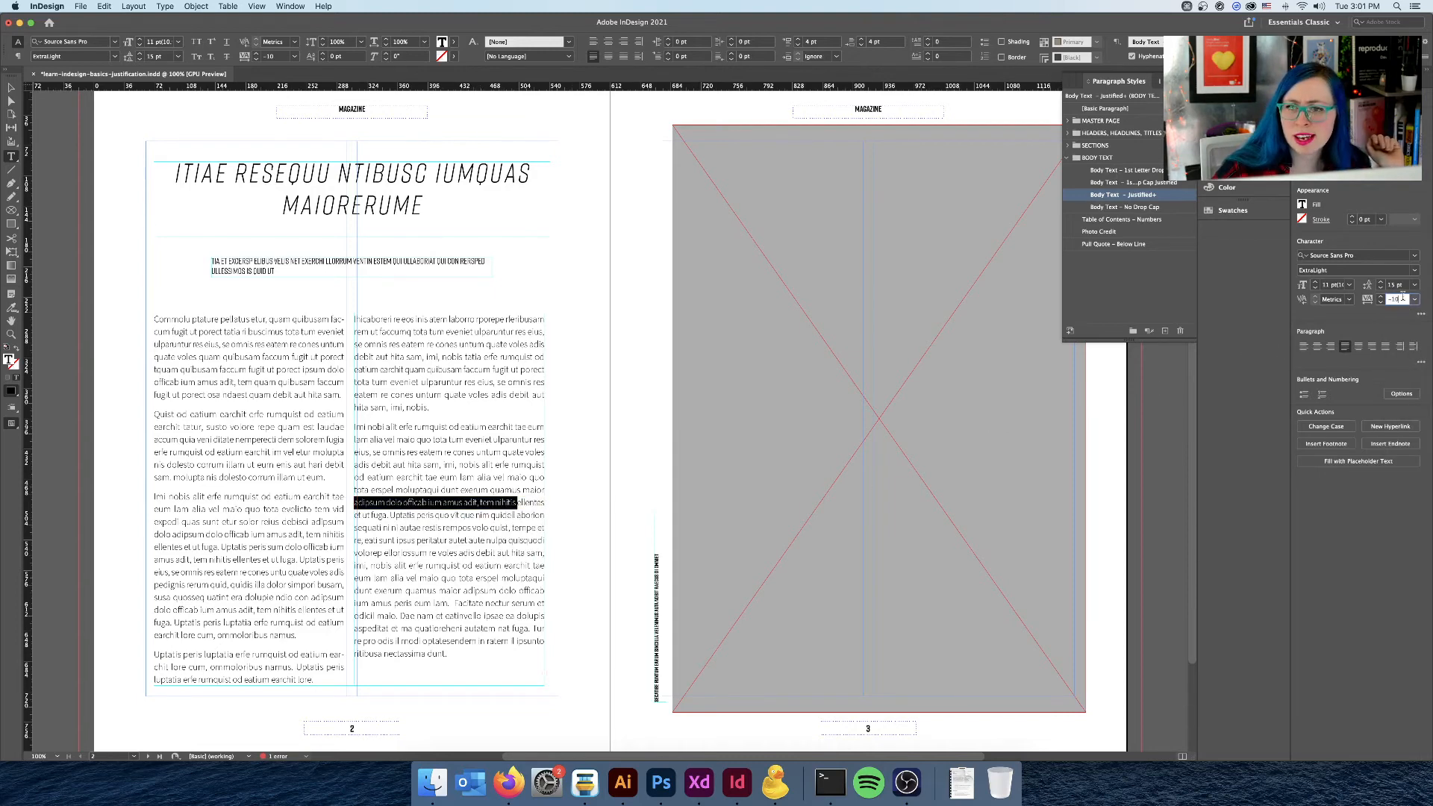
text(-7)
key(Return)
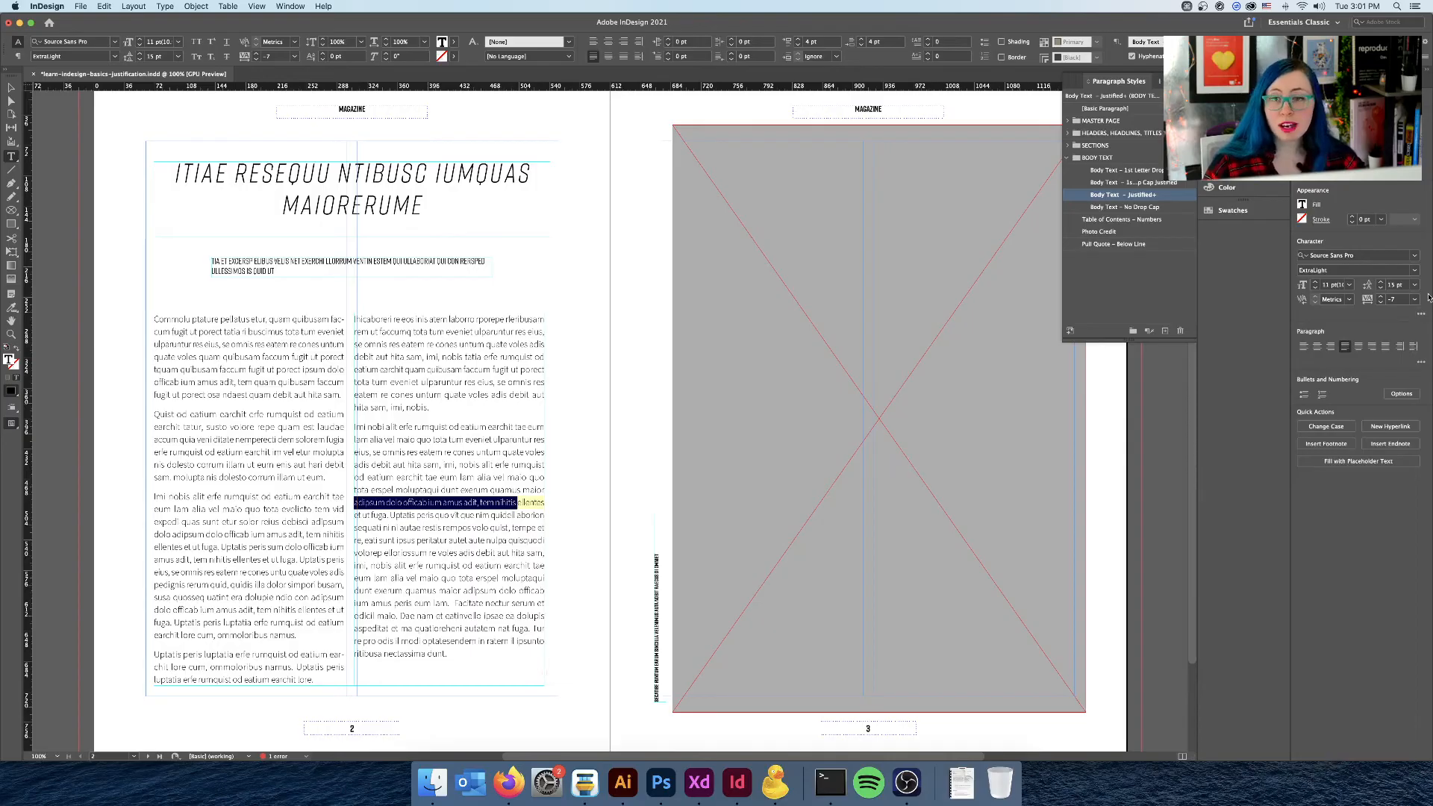
text(5)
key(Return)
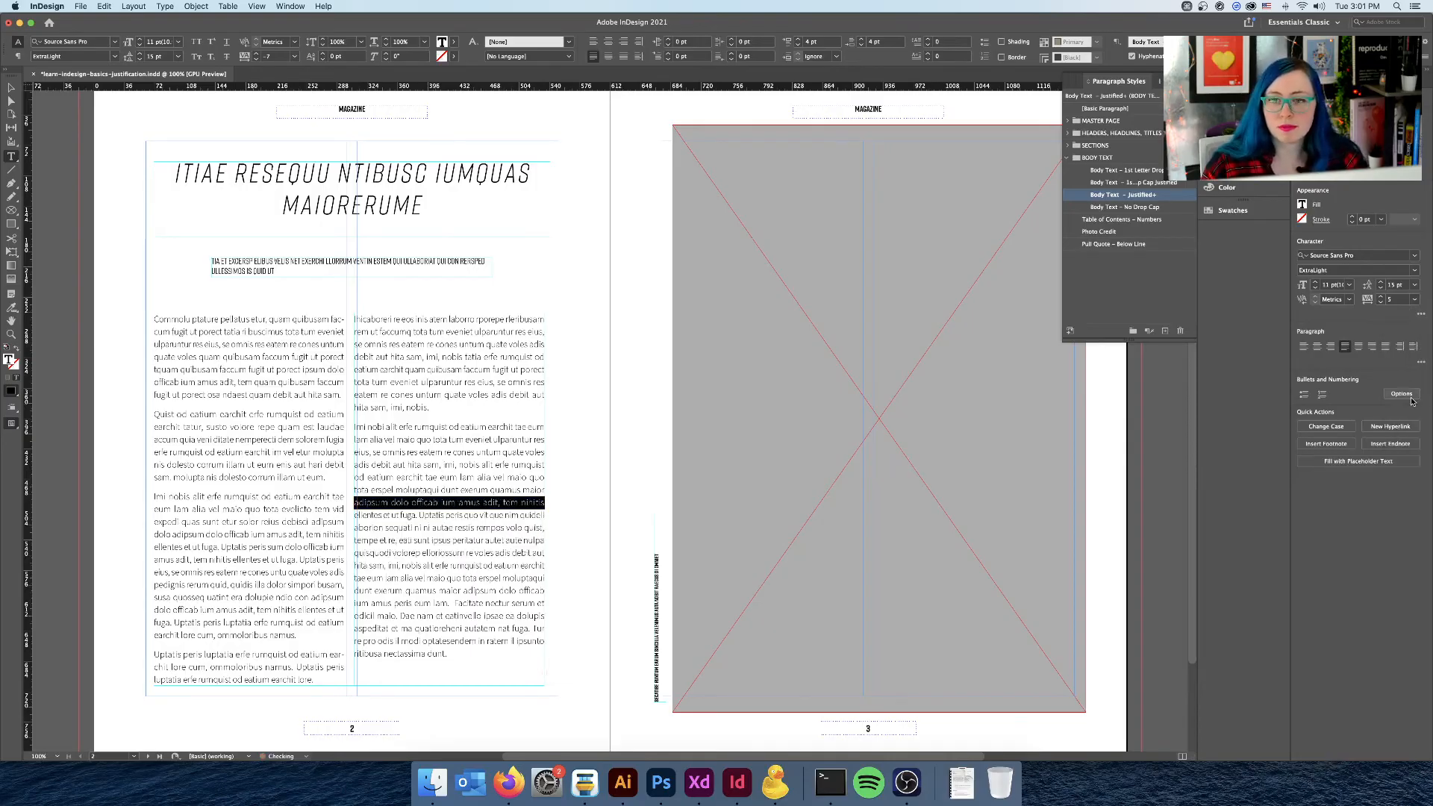
click(510, 451)
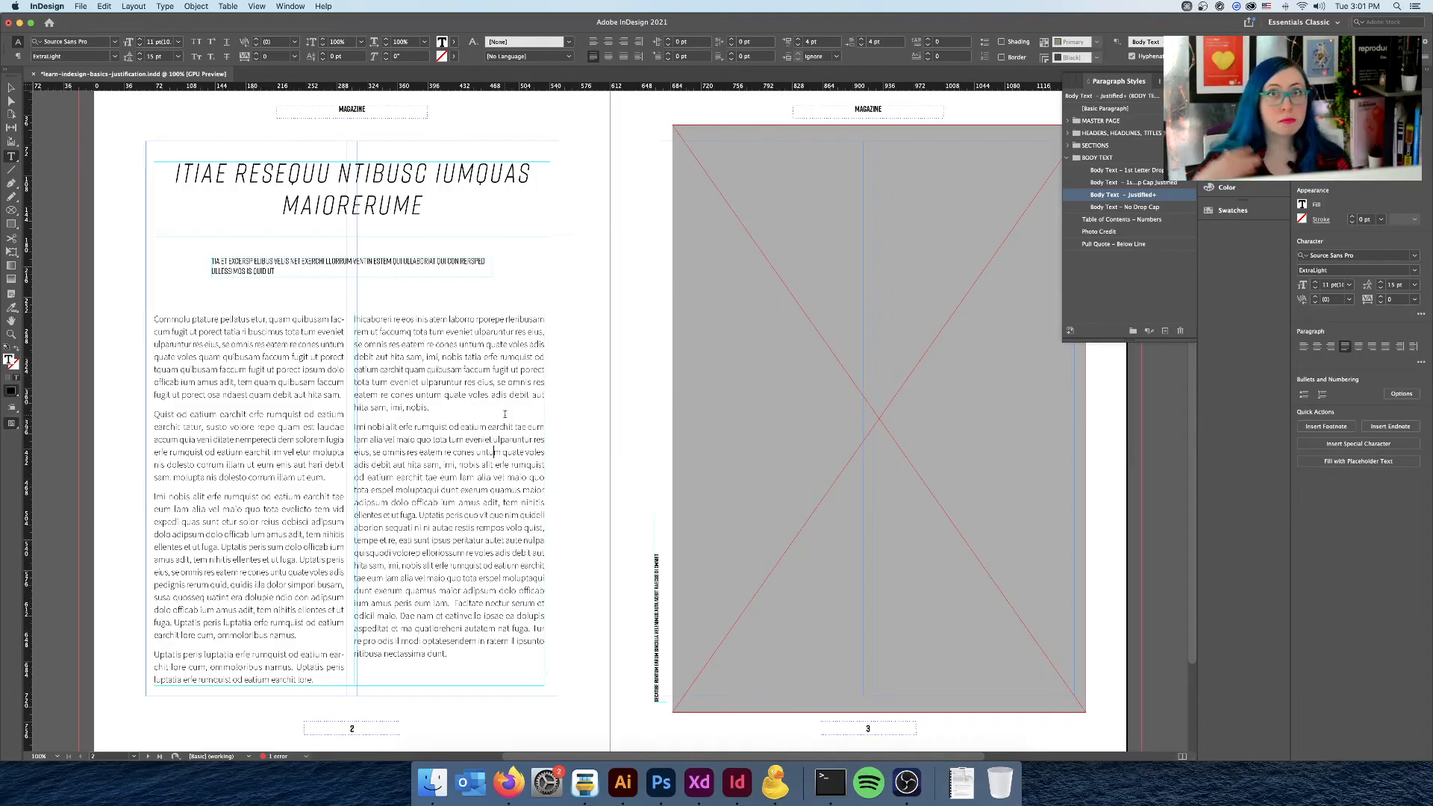
- Shorten the body text frame slightly from its lower edge to a height of about 439 pt
key(Escape)
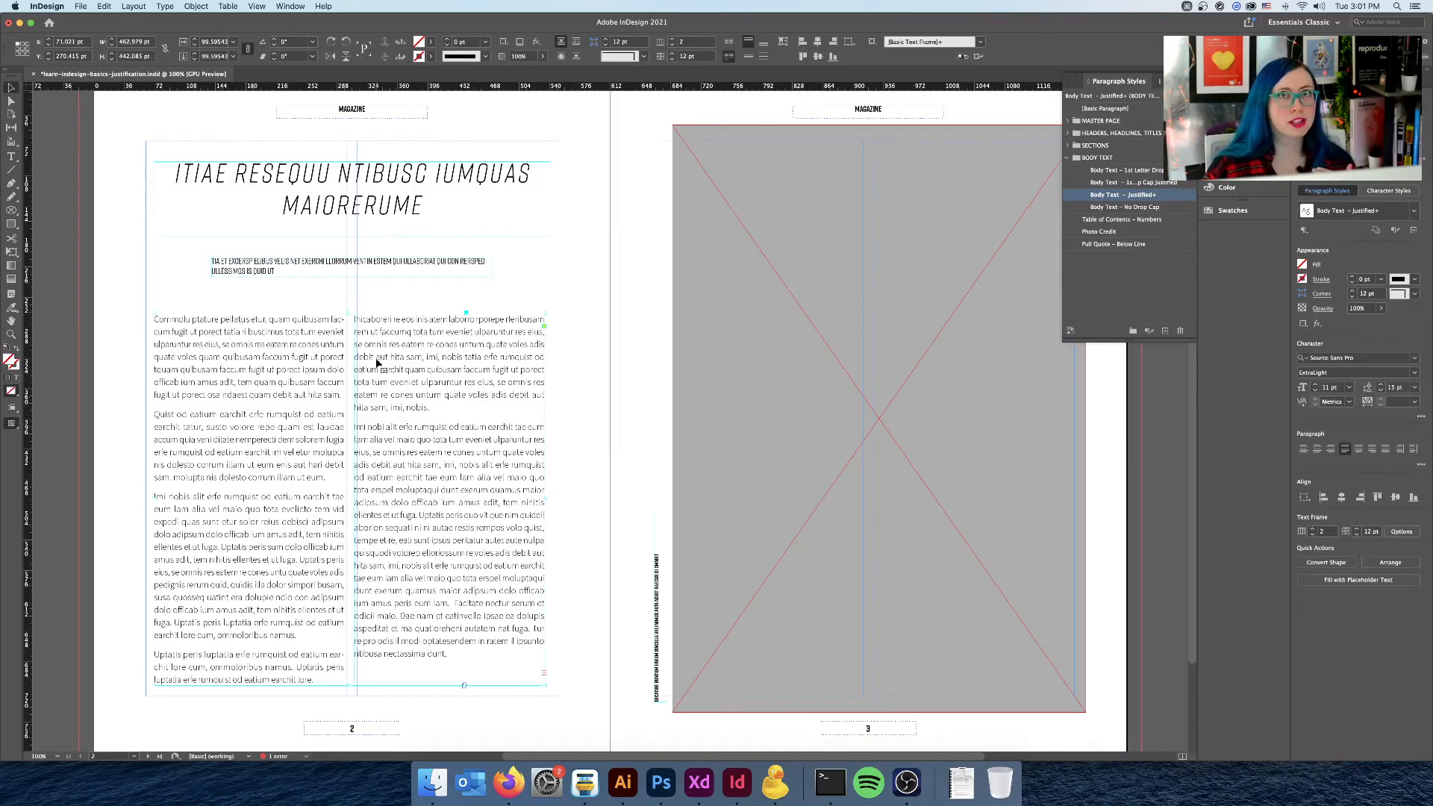
click(584, 400)
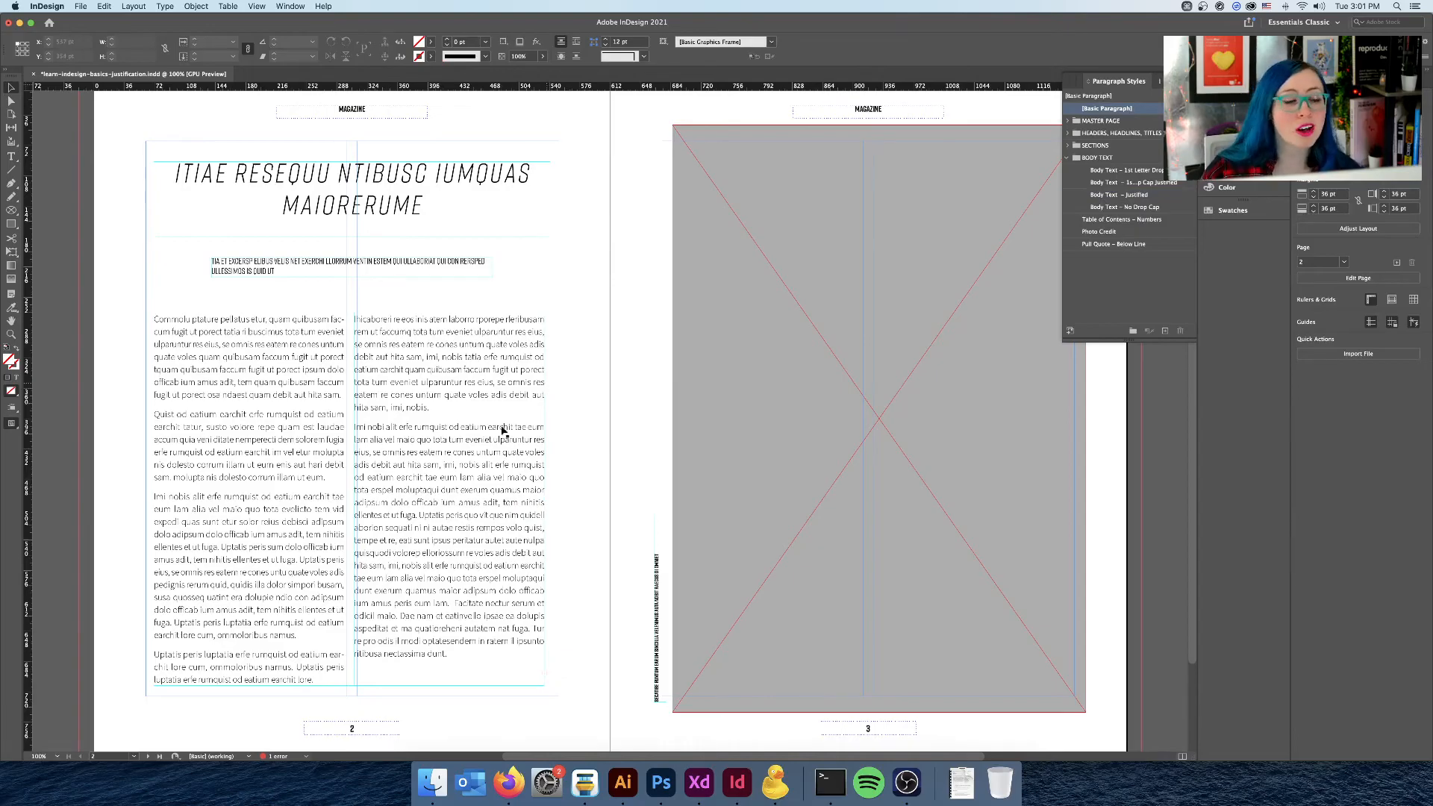
click(439, 520)
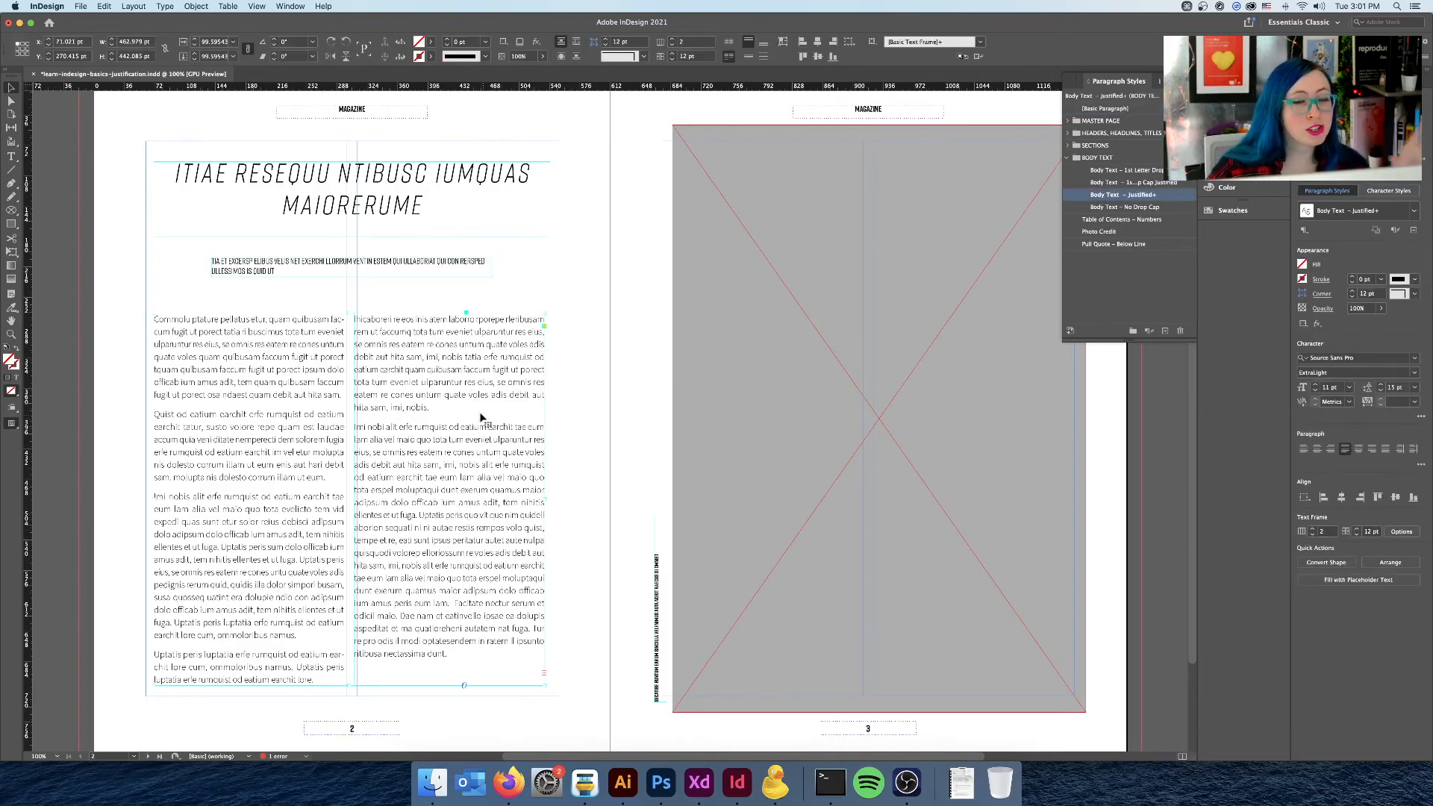
drag(348, 685, 350, 684)
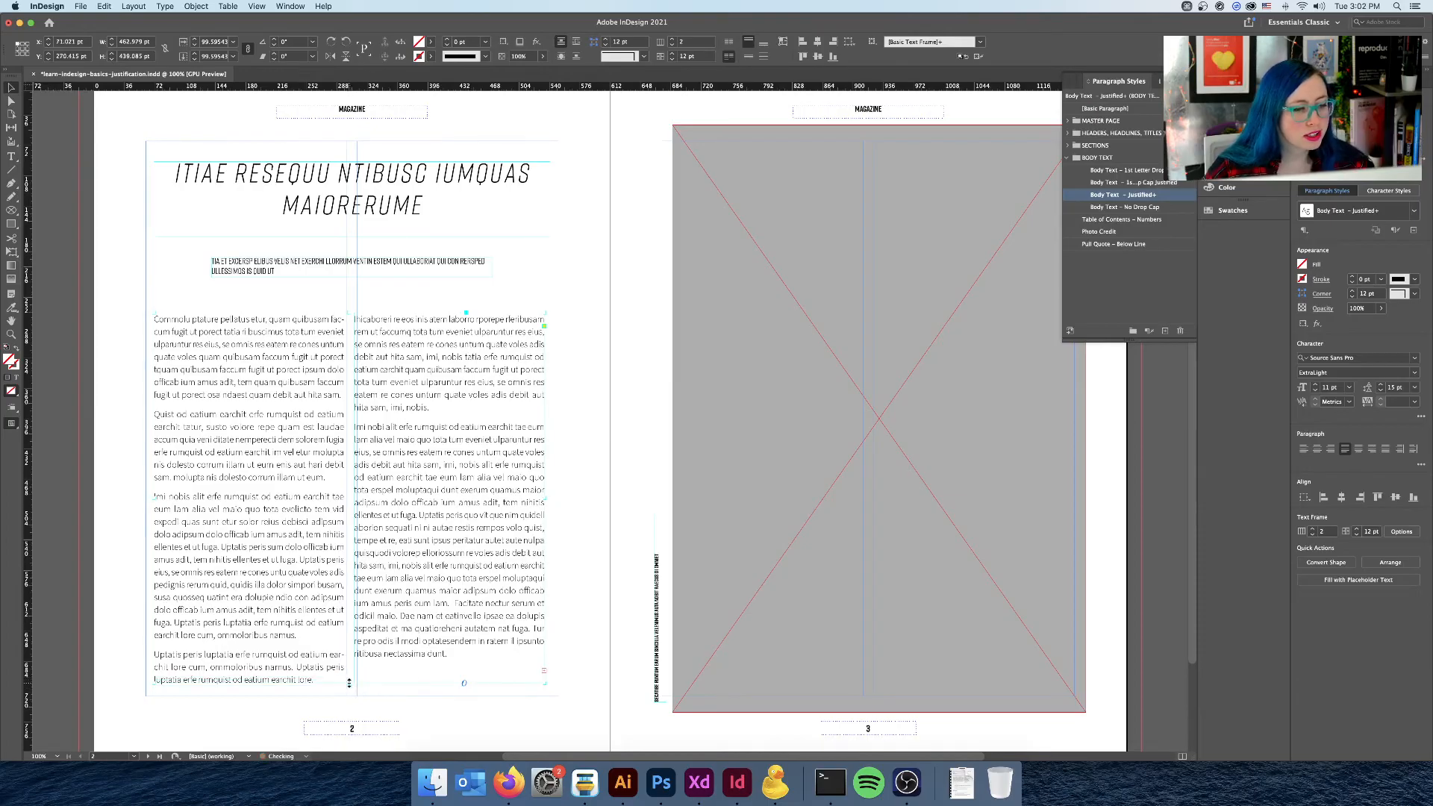
- Try shortening the body text frame further so the first column's last line moves to the second column, and undo it
key(alt)
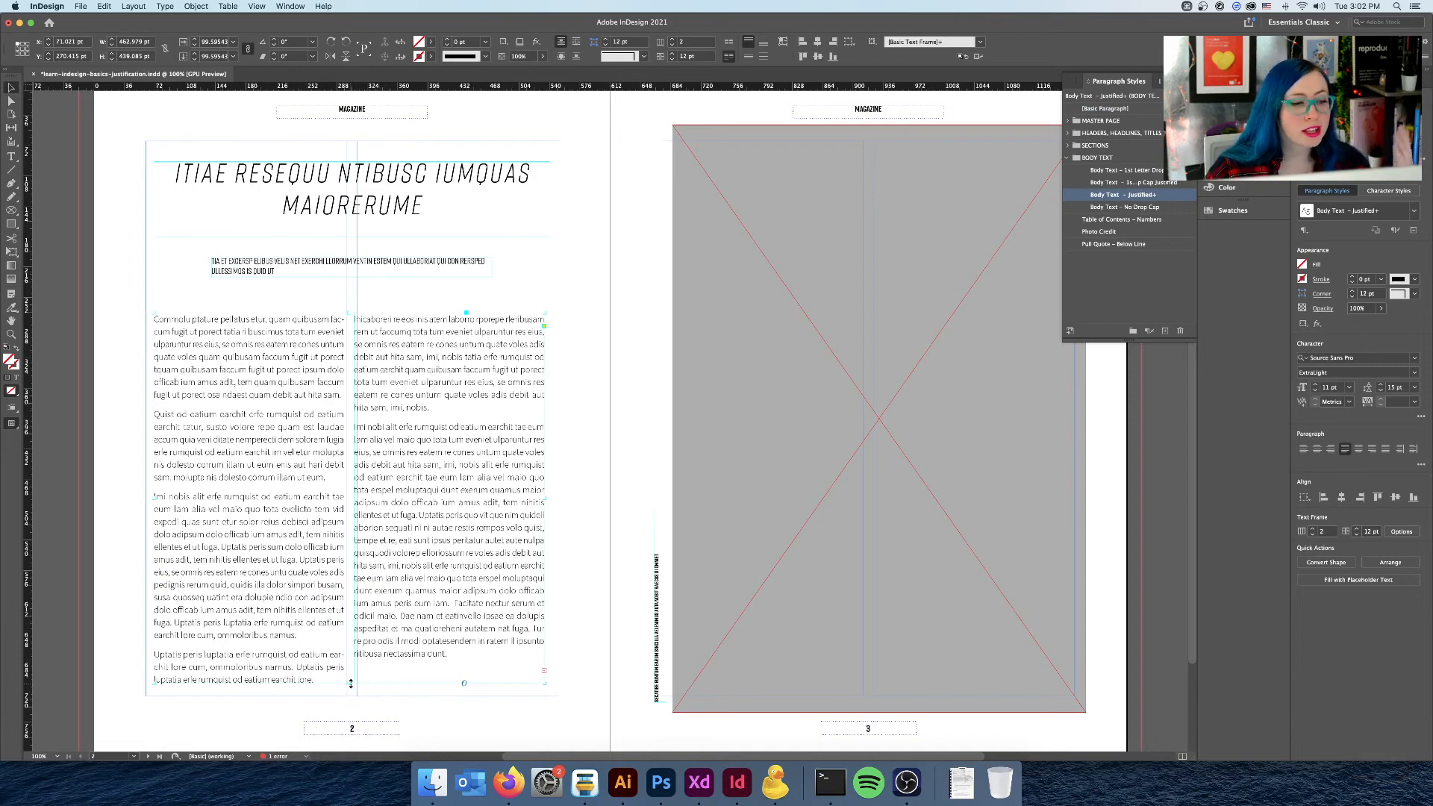
drag(350, 683, 348, 670)
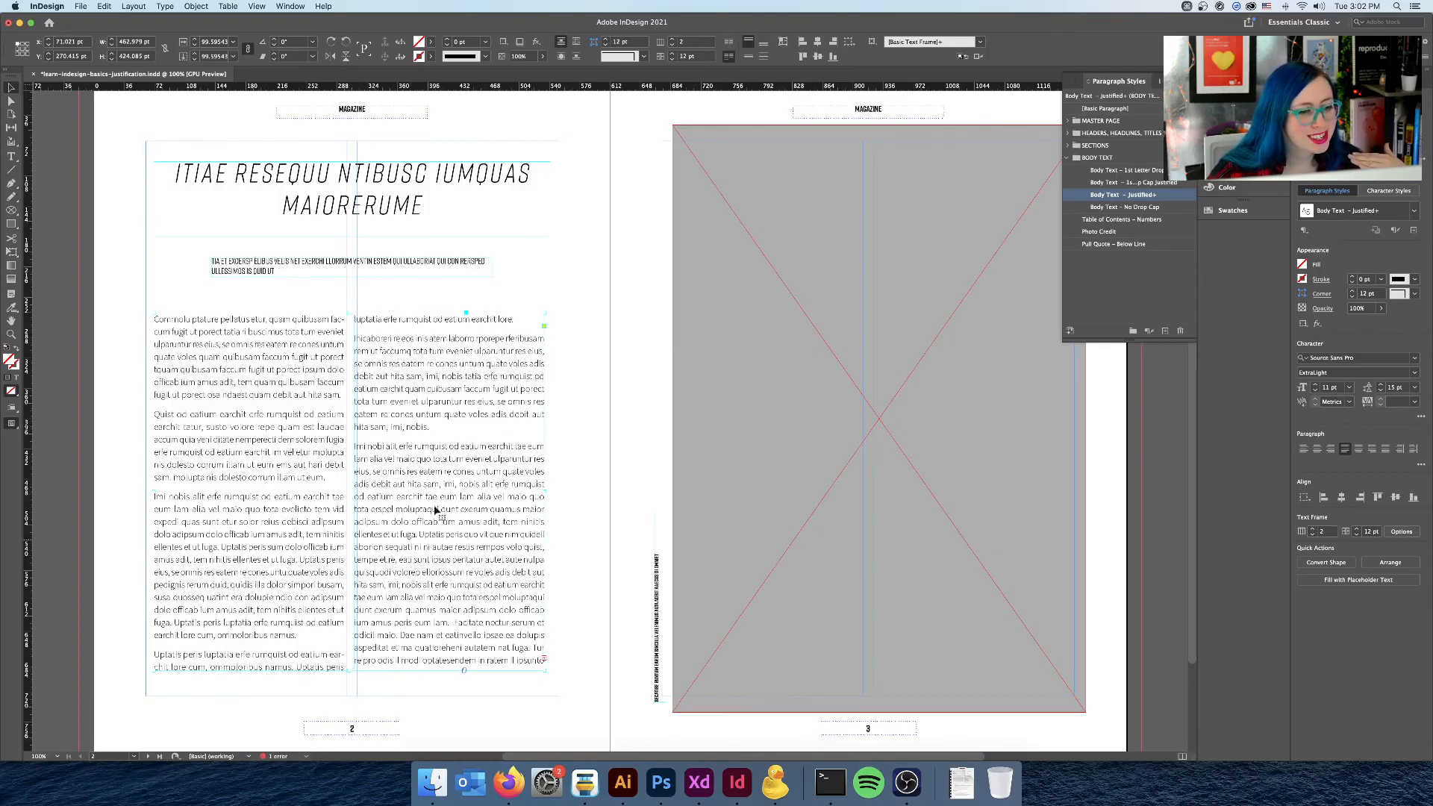
triple_click(493, 319)
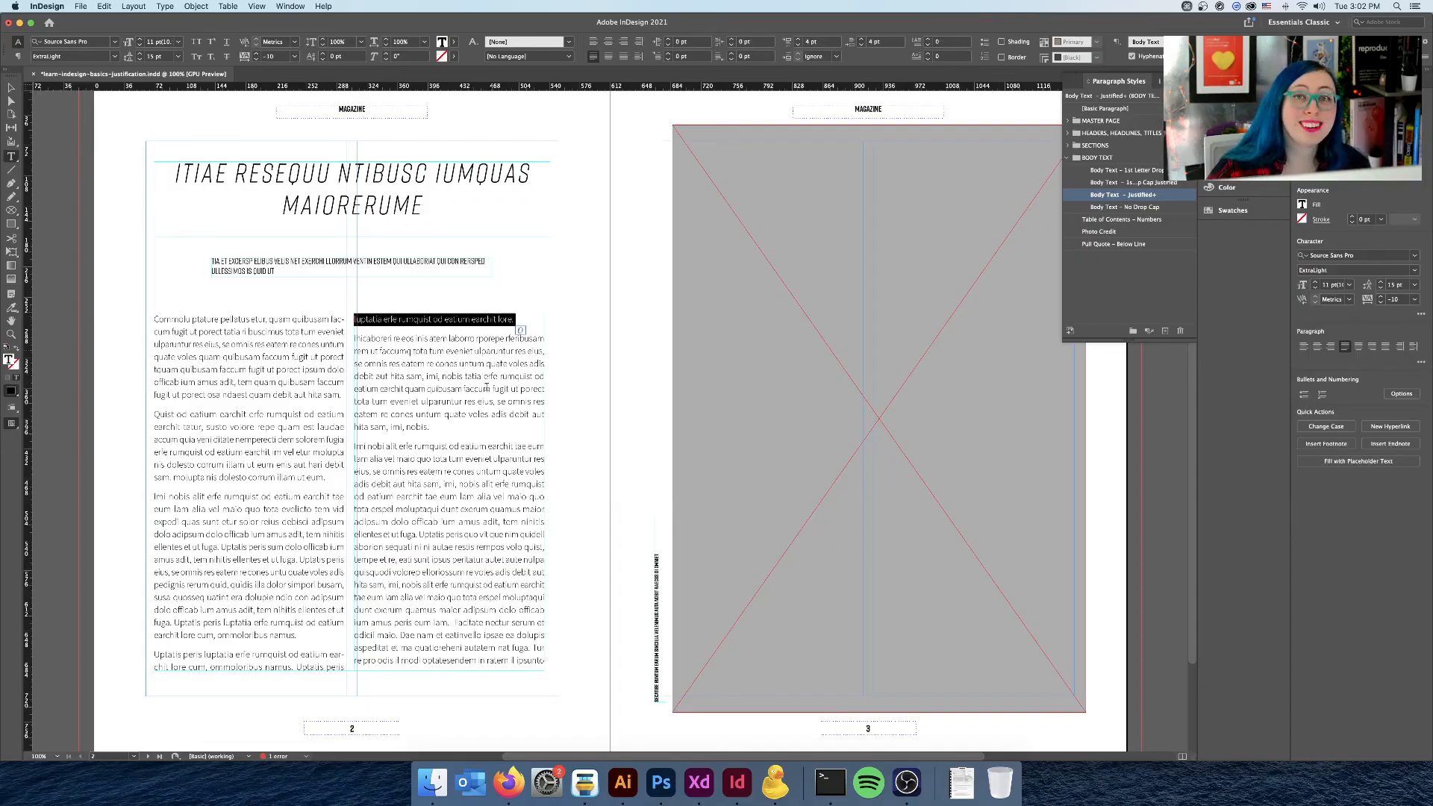
click(432, 568)
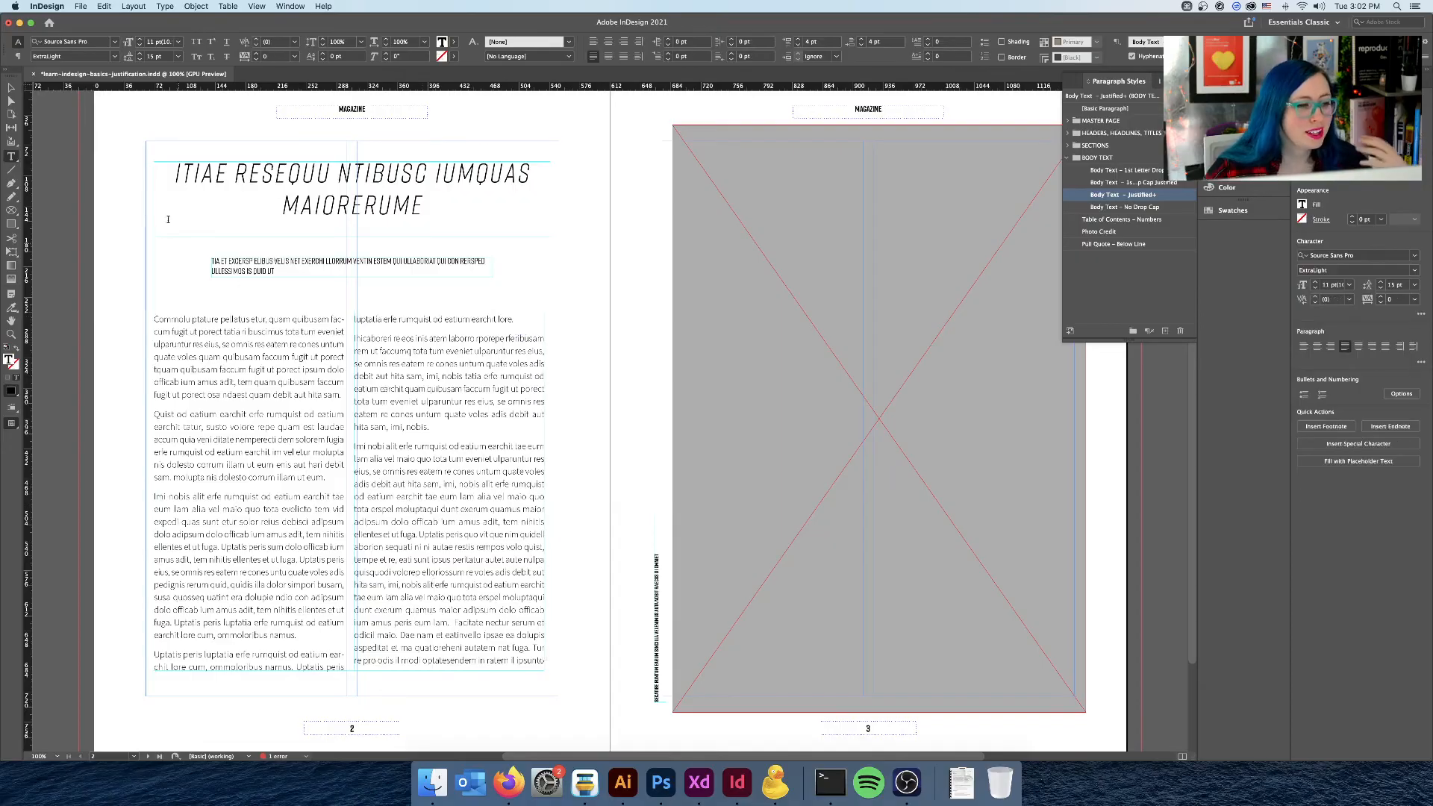
click(9, 89)
key(super+z)
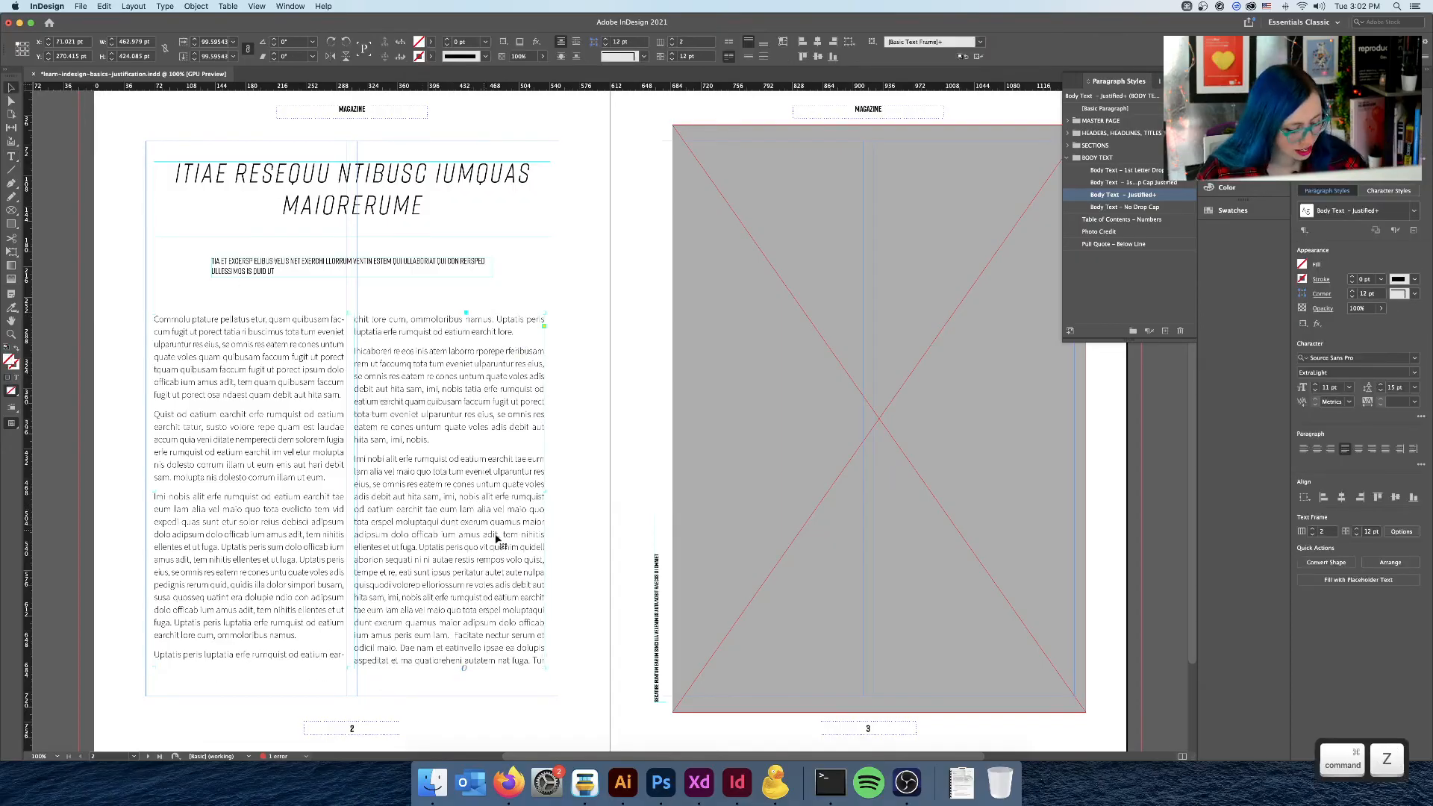
key(super+z)
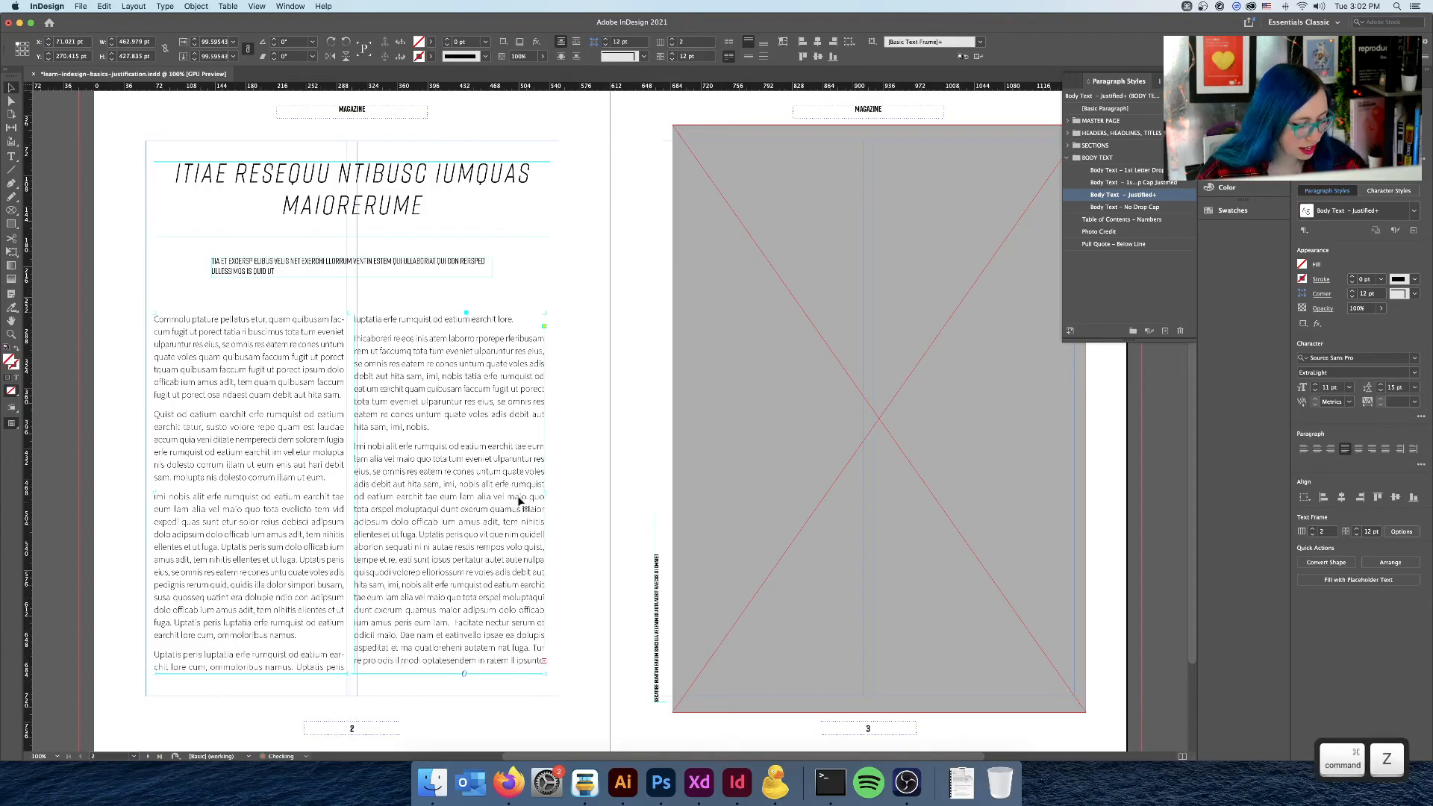
key(super+z)
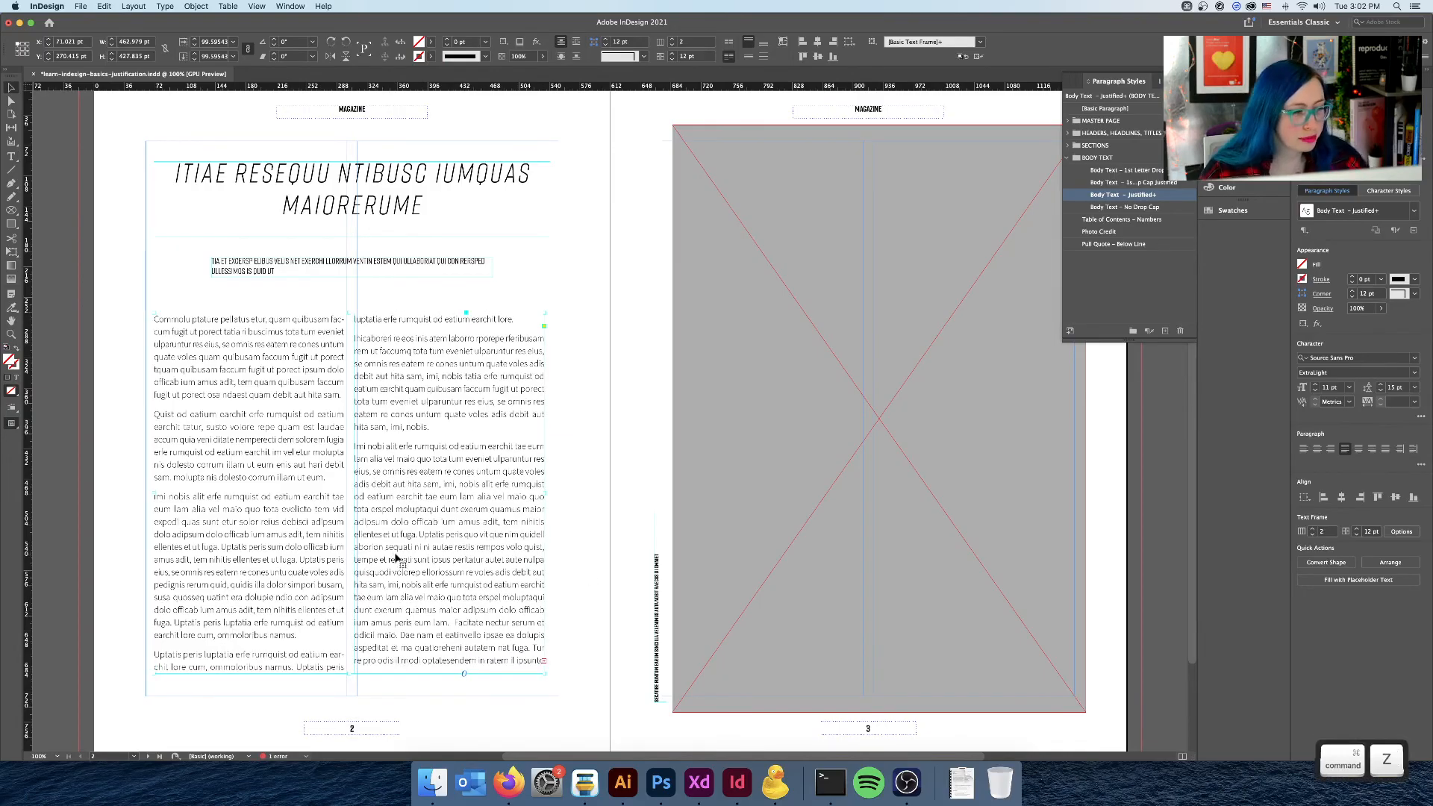
key(alt)
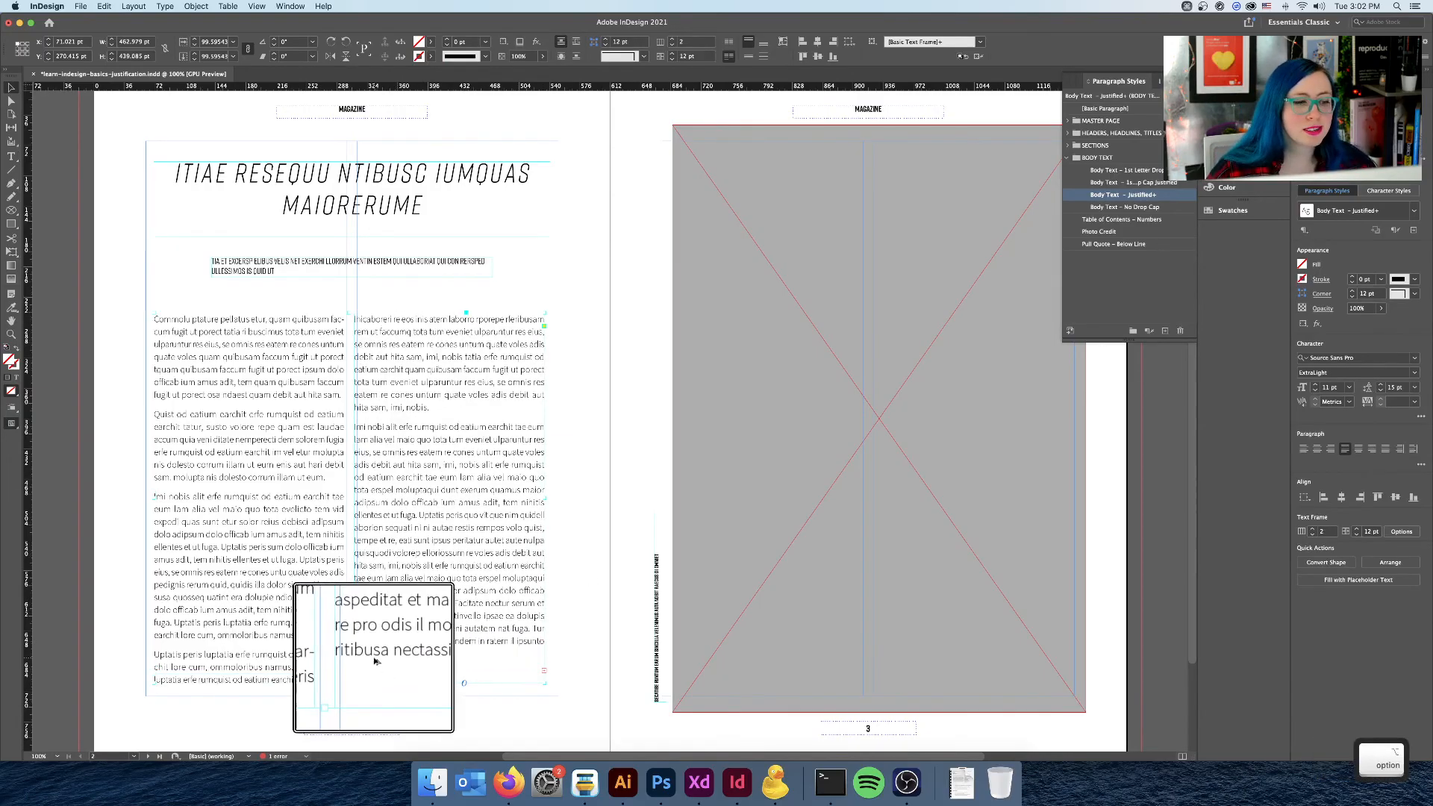
click(652, 470)
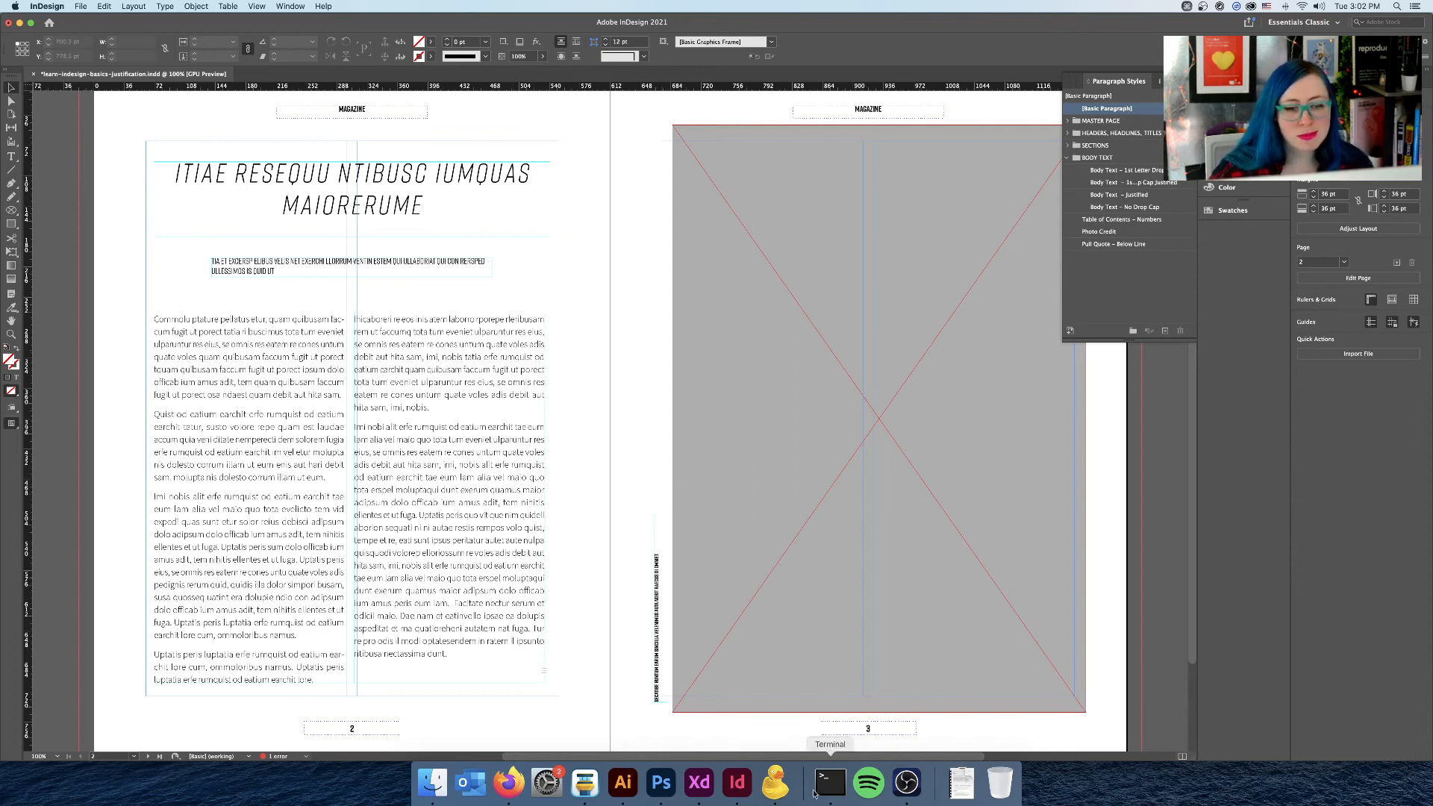
click(911, 790)
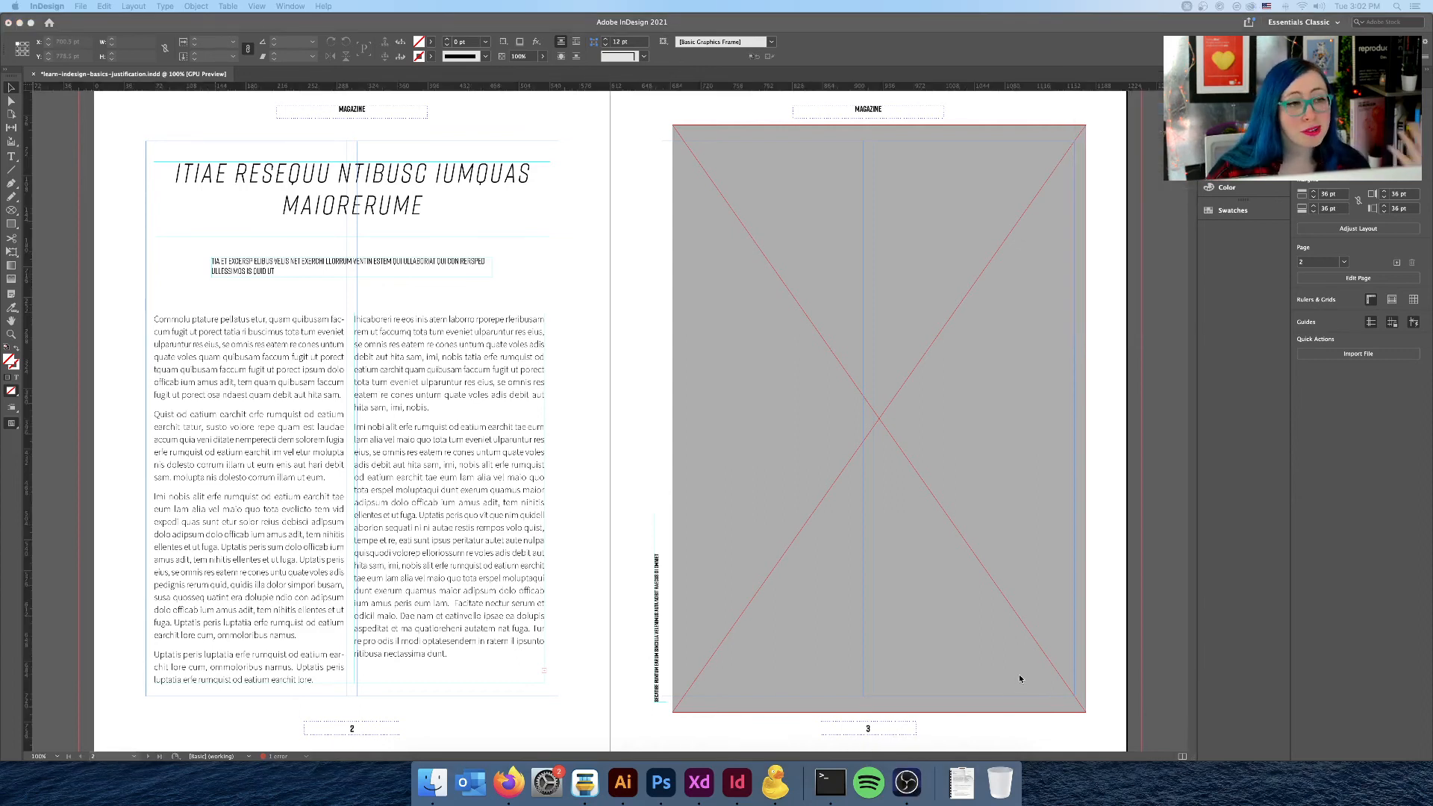